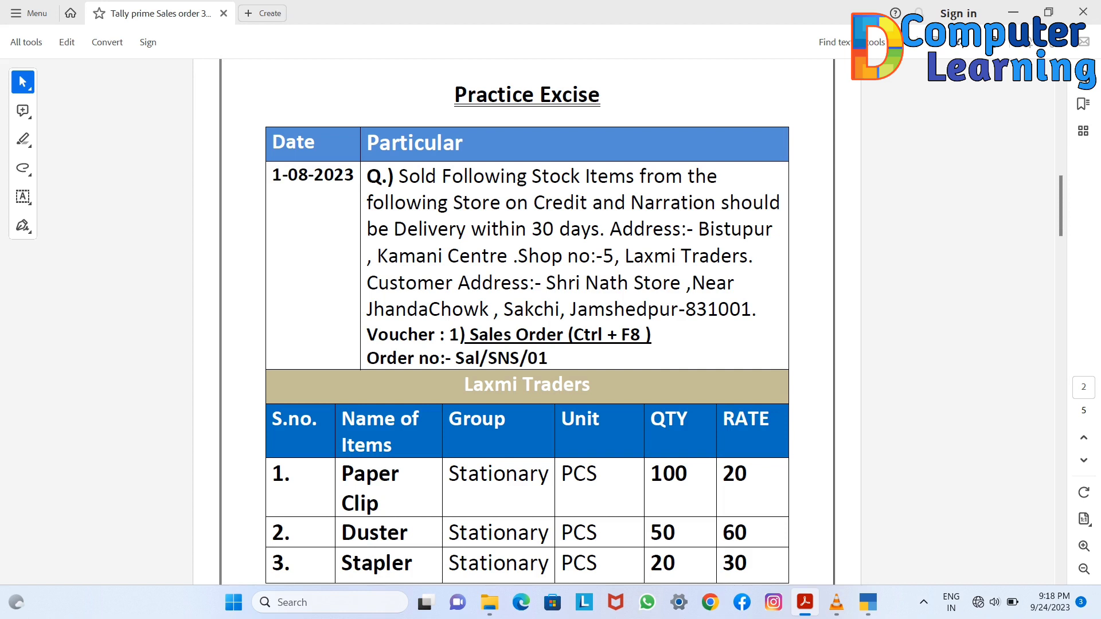
- Read the practice exercise's Sales Order, Delivery Note and Rejection In vouchers, including their items, quantities and rates
drag(367, 301, 514, 296)
scroll(527, 321, down, 2)
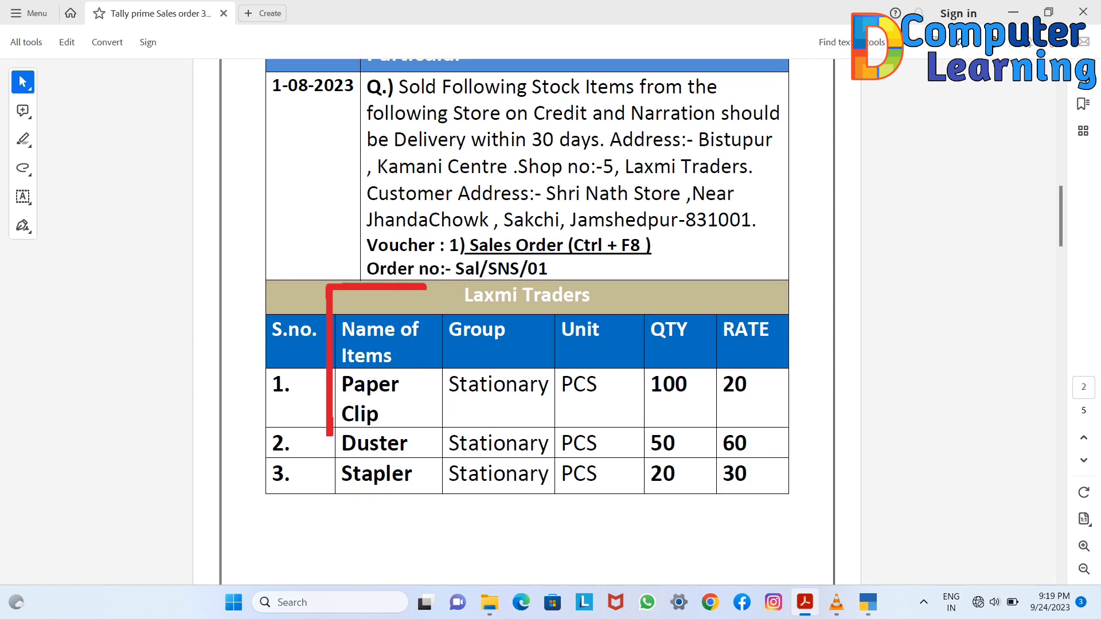
scroll(528, 321, down, 5)
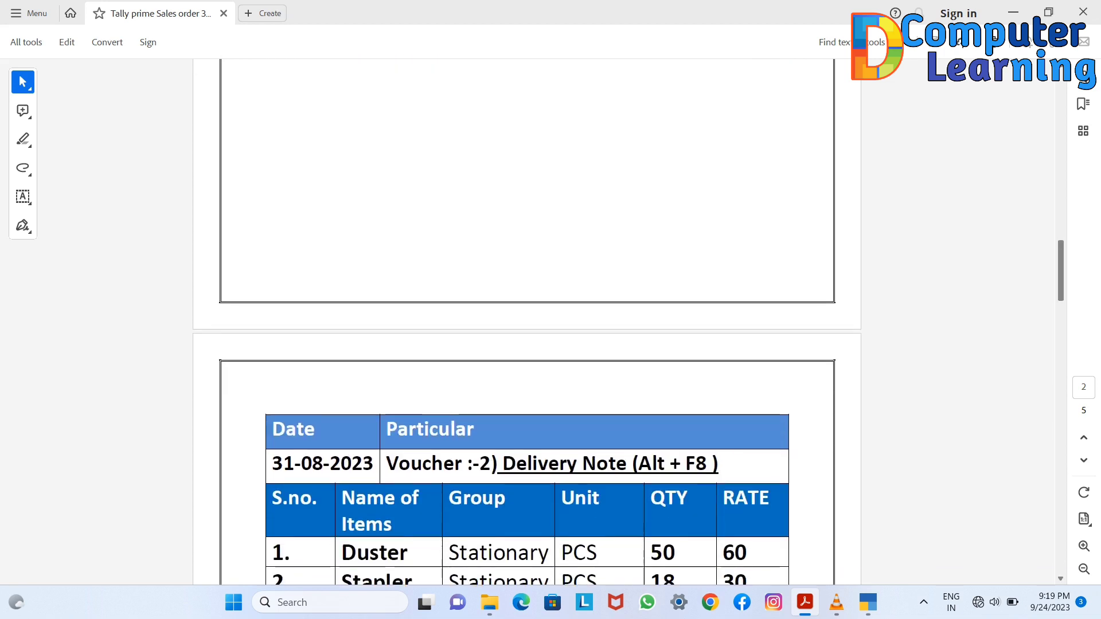
scroll(527, 322, down, 5)
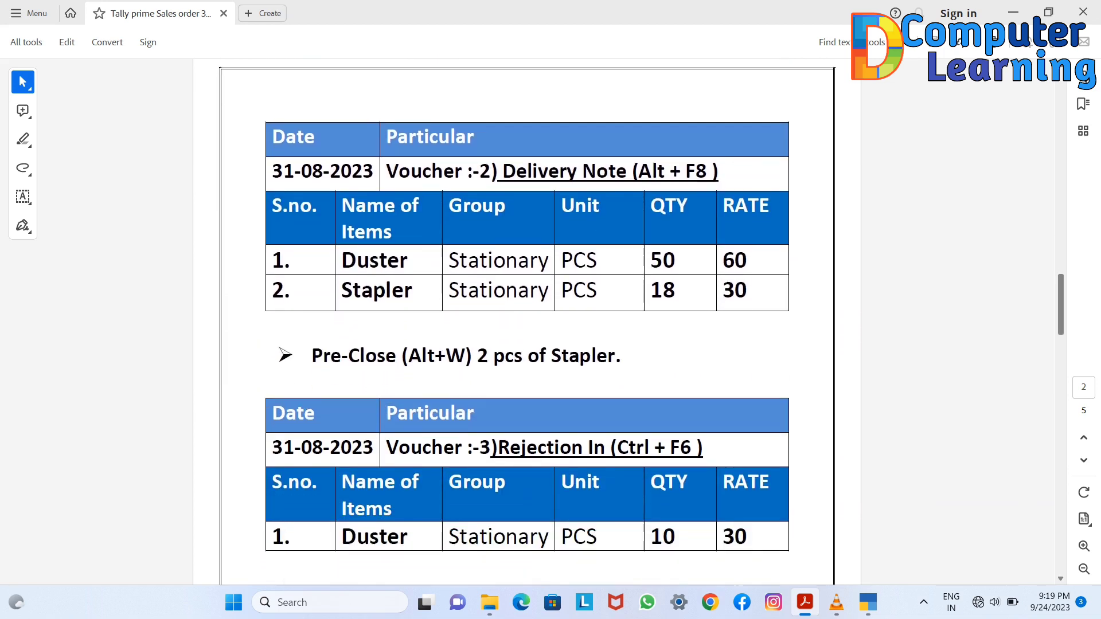
scroll(527, 321, down, 1)
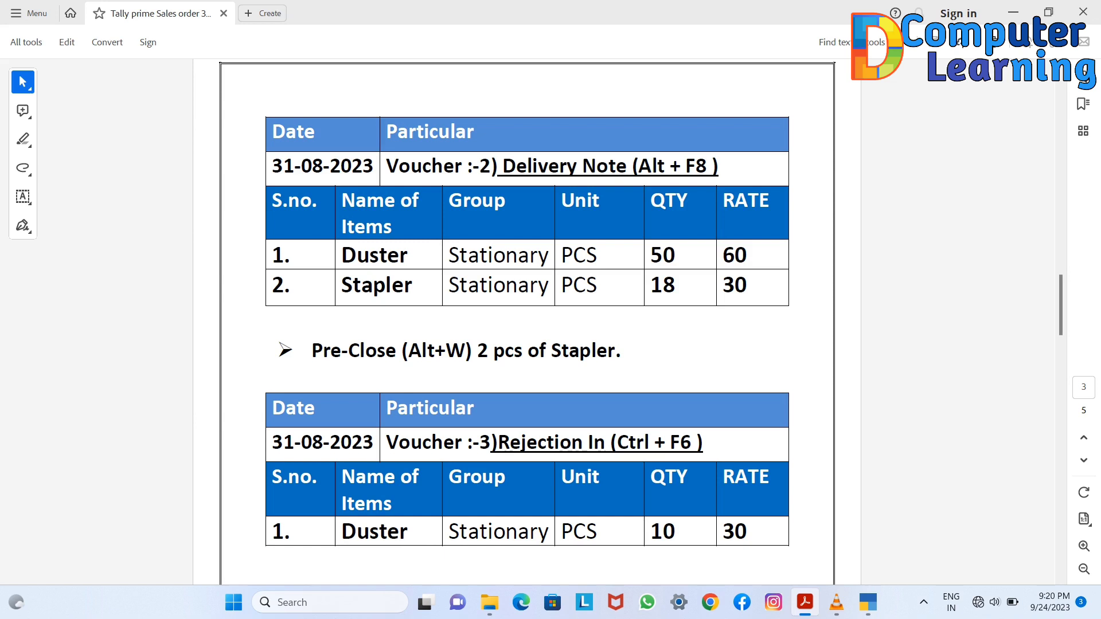
scroll(527, 321, down, 5)
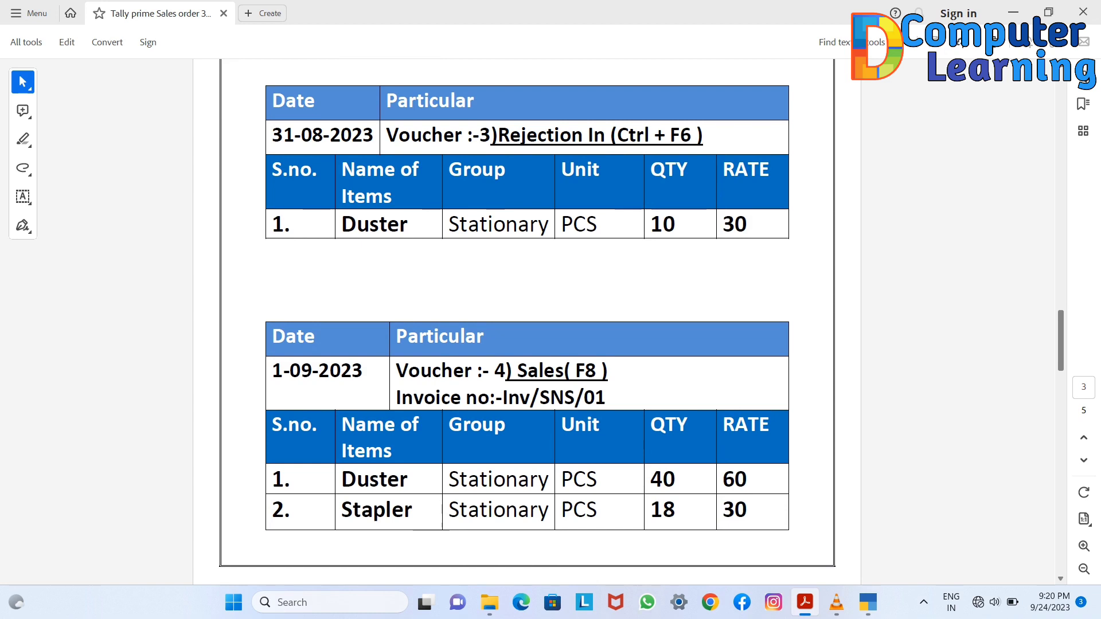
- Read the remaining exercise vouchers, from the Sales invoice and Receipt through the Receipt Note and second Sales invoice
scroll(527, 321, down, 1)
scroll(527, 322, up, 1)
scroll(527, 321, down, 2)
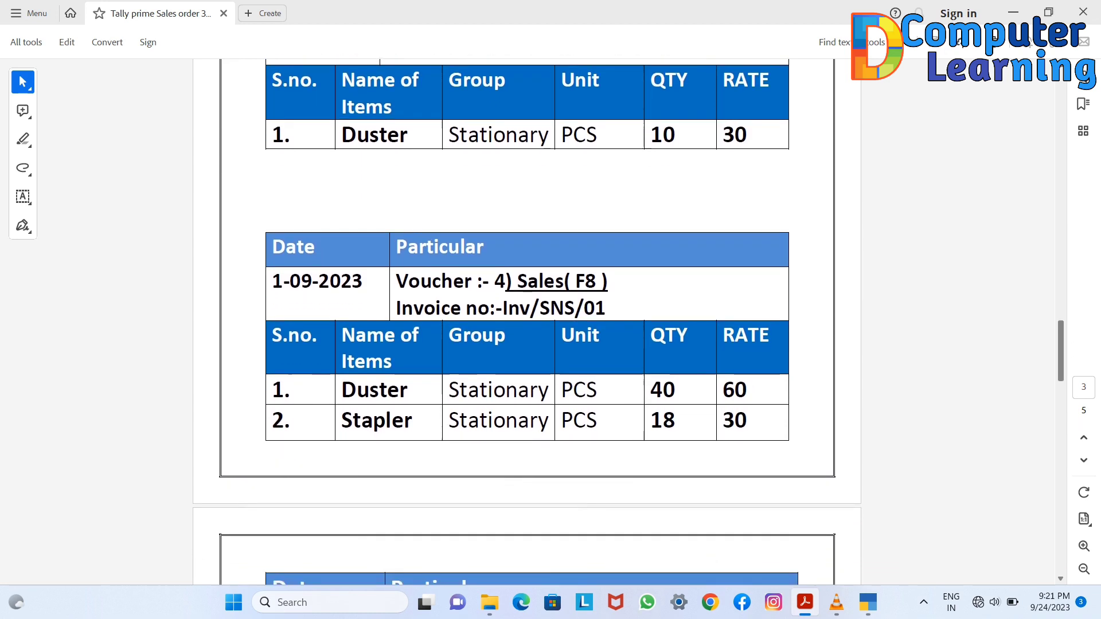
scroll(527, 321, down, 2)
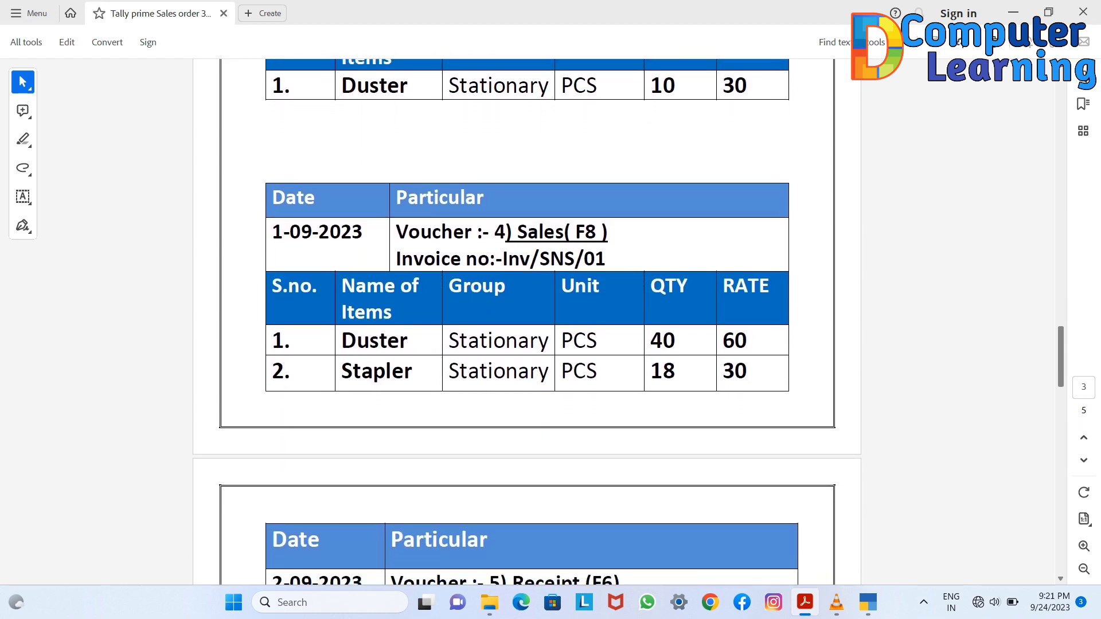
scroll(528, 321, up, 2)
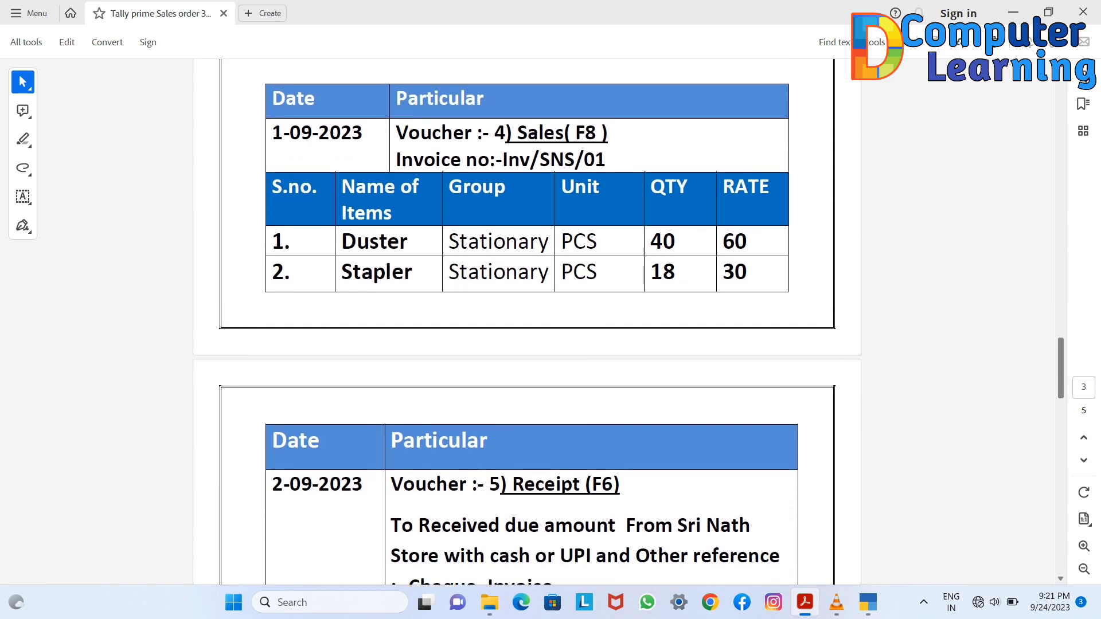
scroll(527, 321, up, 1)
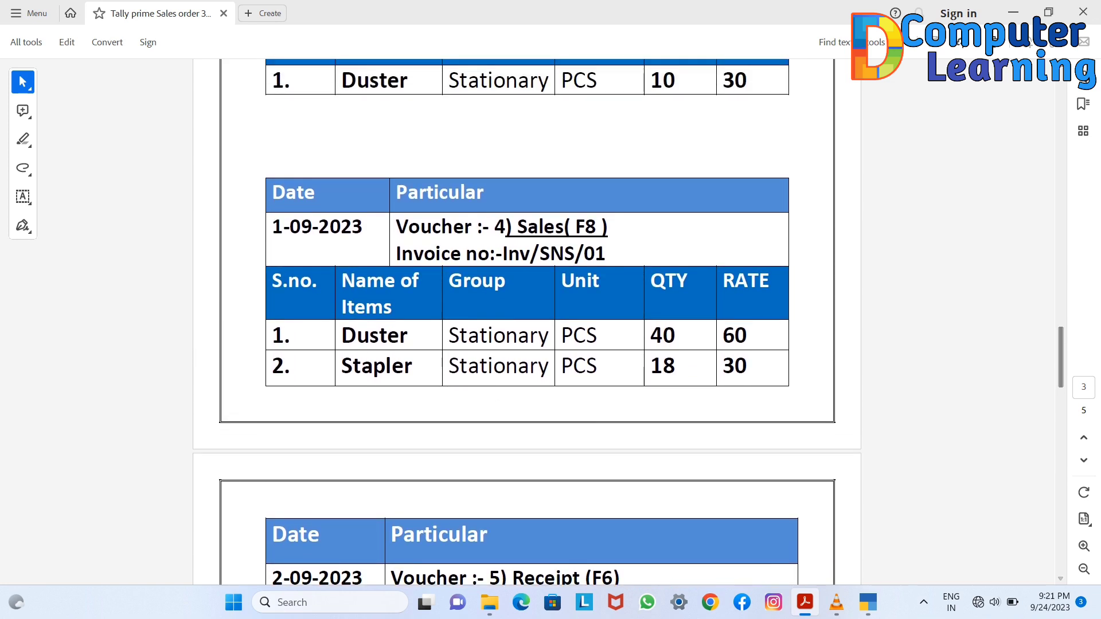
scroll(527, 321, down, 8)
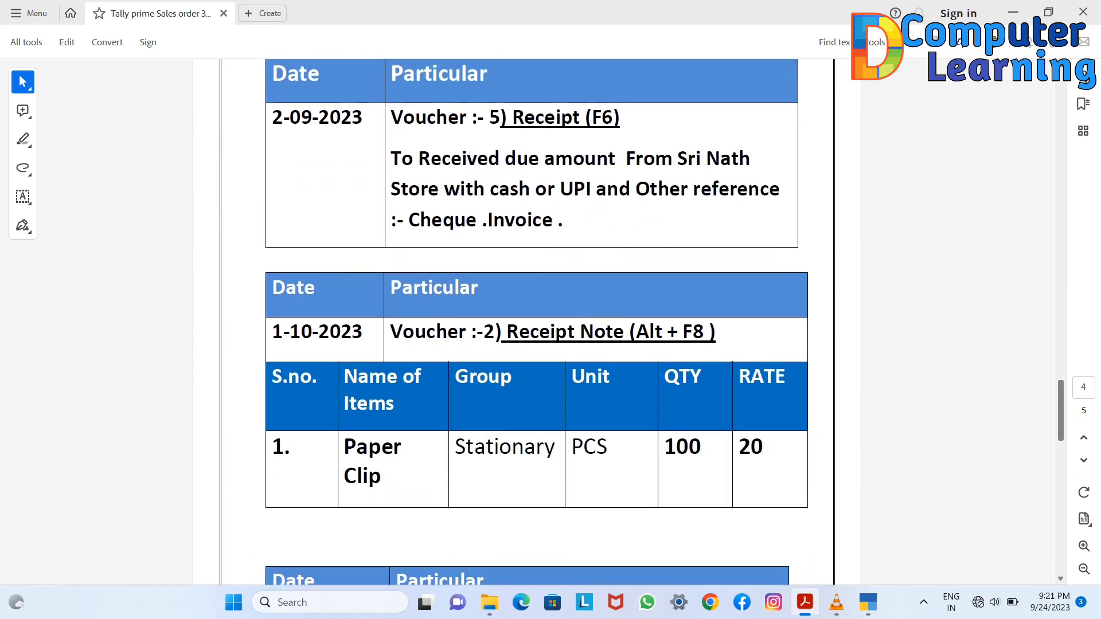
scroll(527, 321, down, 3)
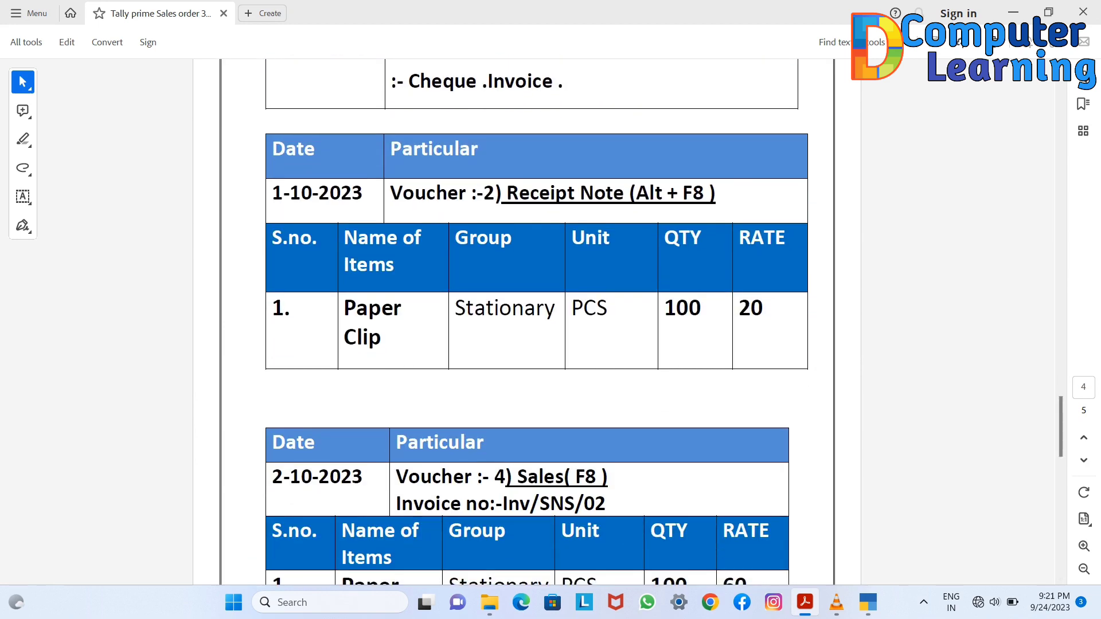
- Switch to TallyPrime and check the Sales ledger in master alteration, leaving it unaltered
click(868, 603)
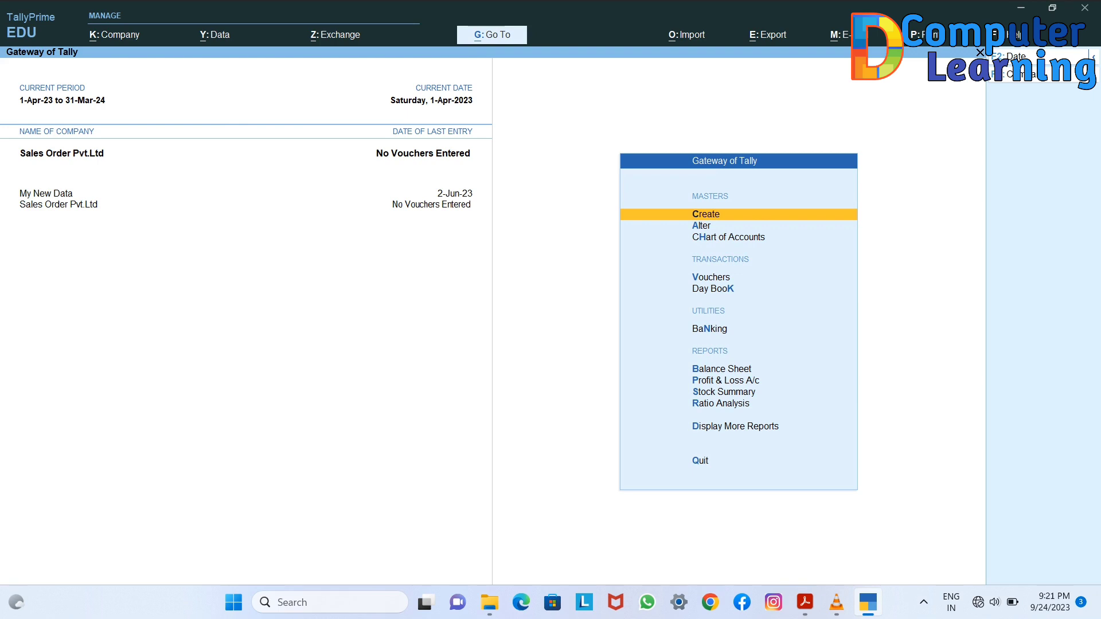
key(Down)
key(Down)
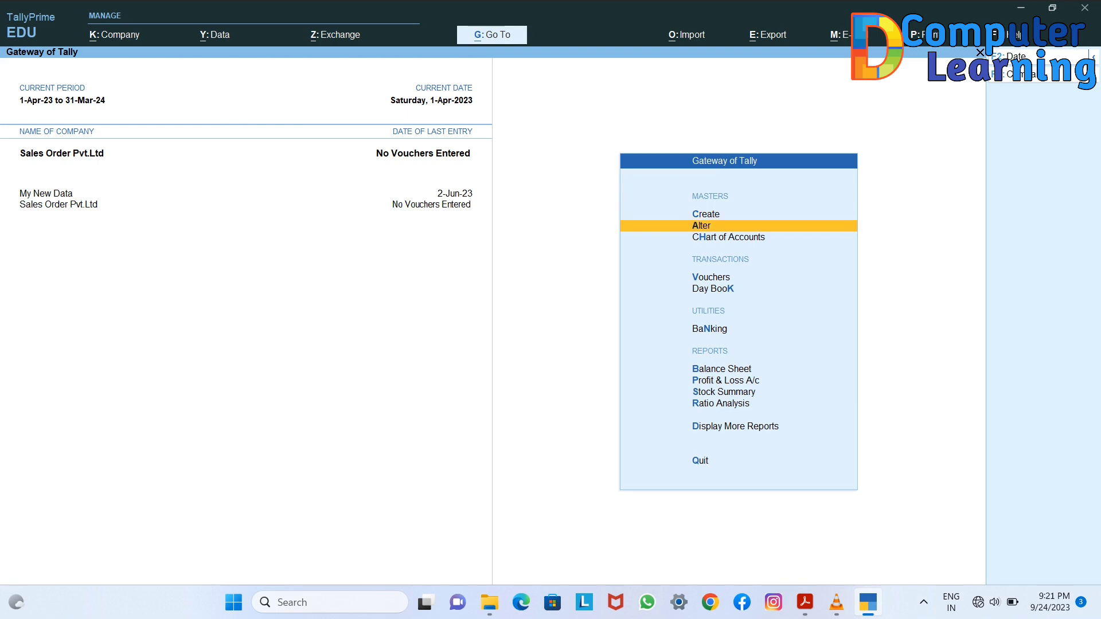
key(Up)
key(Return)
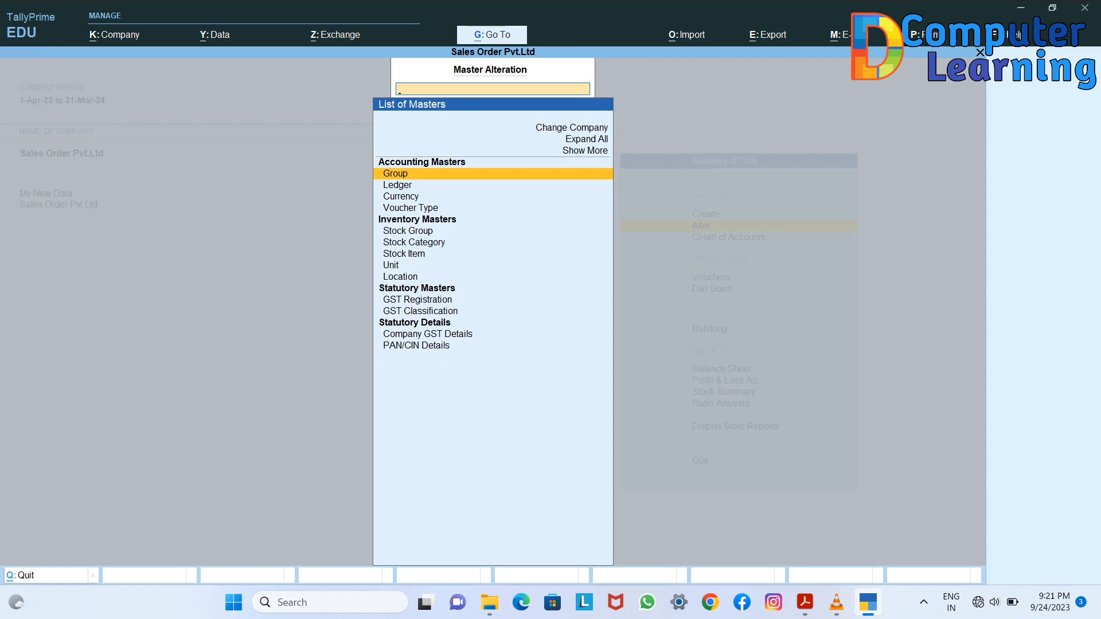
key(Down)
key(Return)
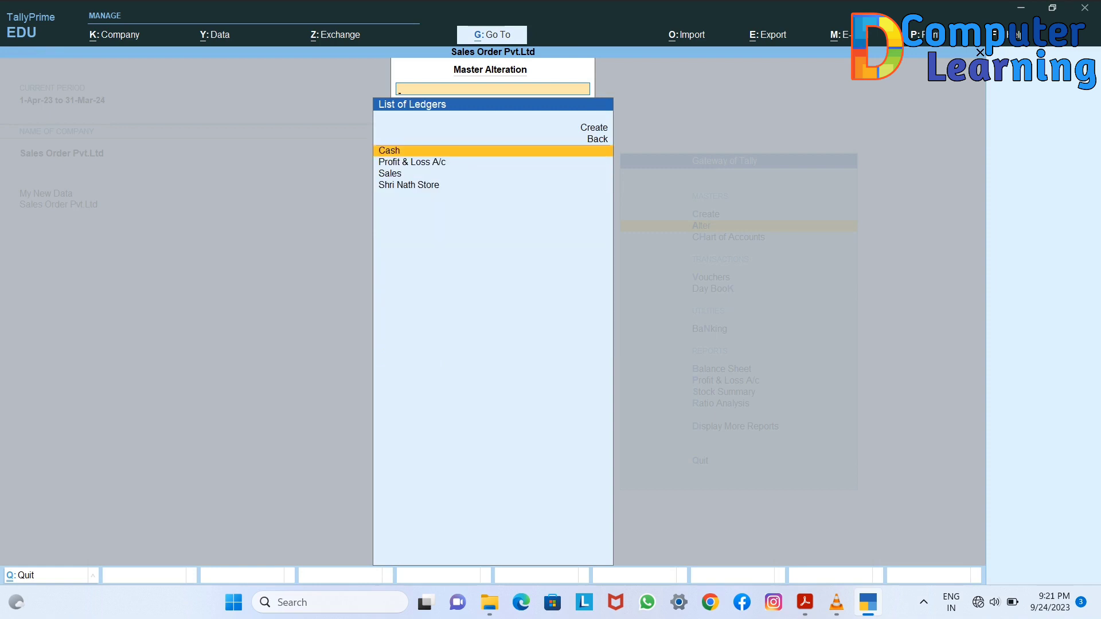
key(Down)
key(Down)
key(Return)
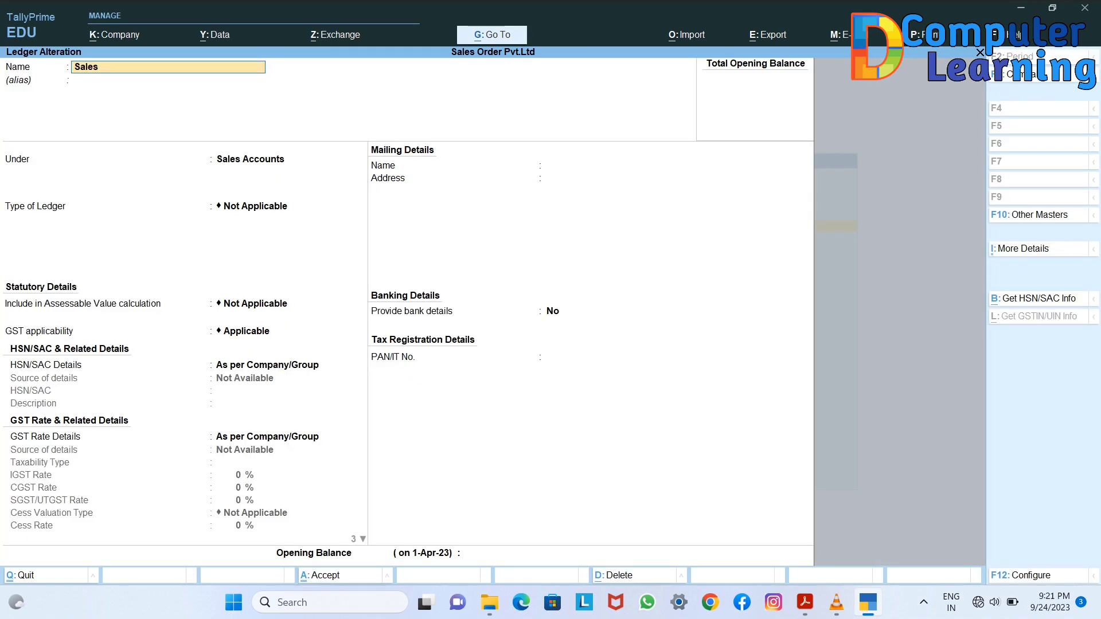
key(Escape)
key(Escape)
key(y)
- Review the Shri Nath Store ledger's group, mailing and tax registration details in alteration, and leave it without changes
key(Down)
key(Return)
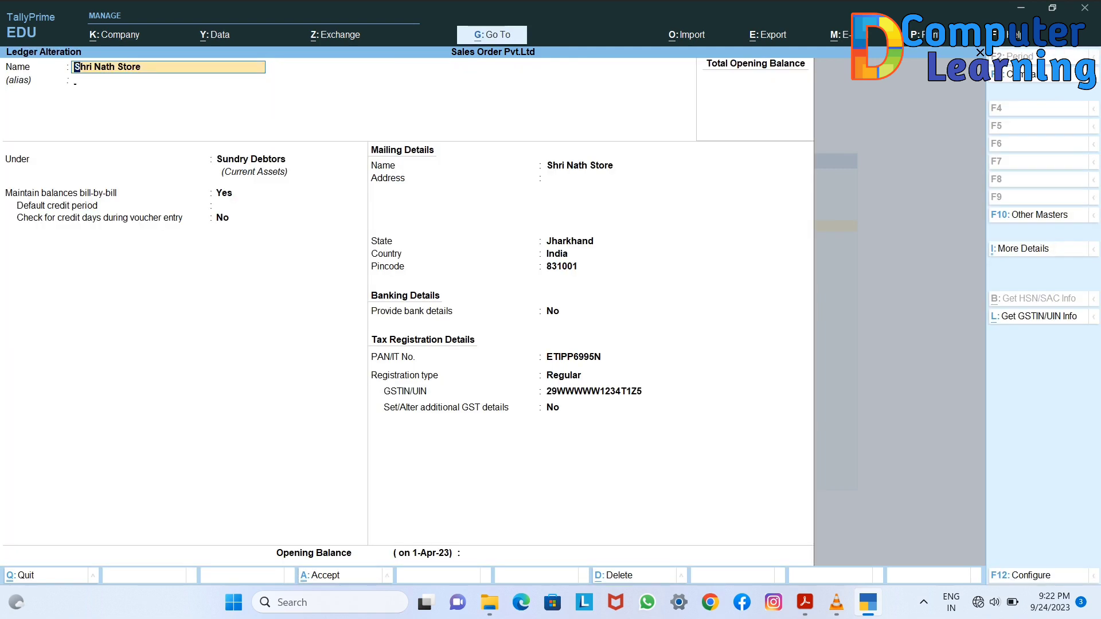
key(Return)
key(Return)
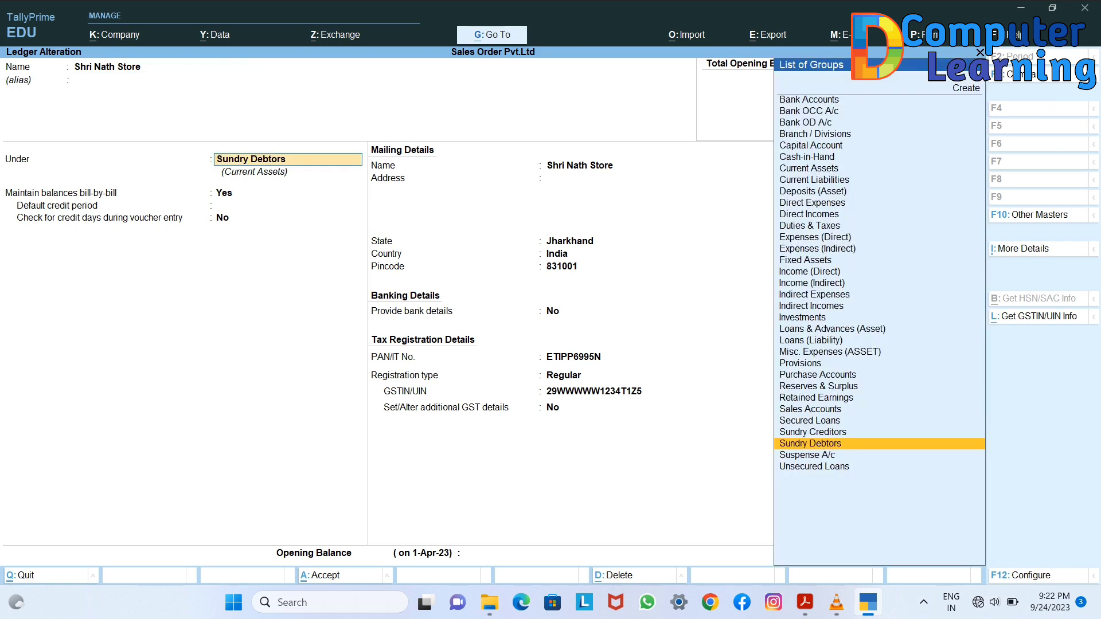
key(Return)
key(Return)
key(Return)
key(Return)
key(Return)
key(Return)
key(Return)
key(Return)
key(Return)
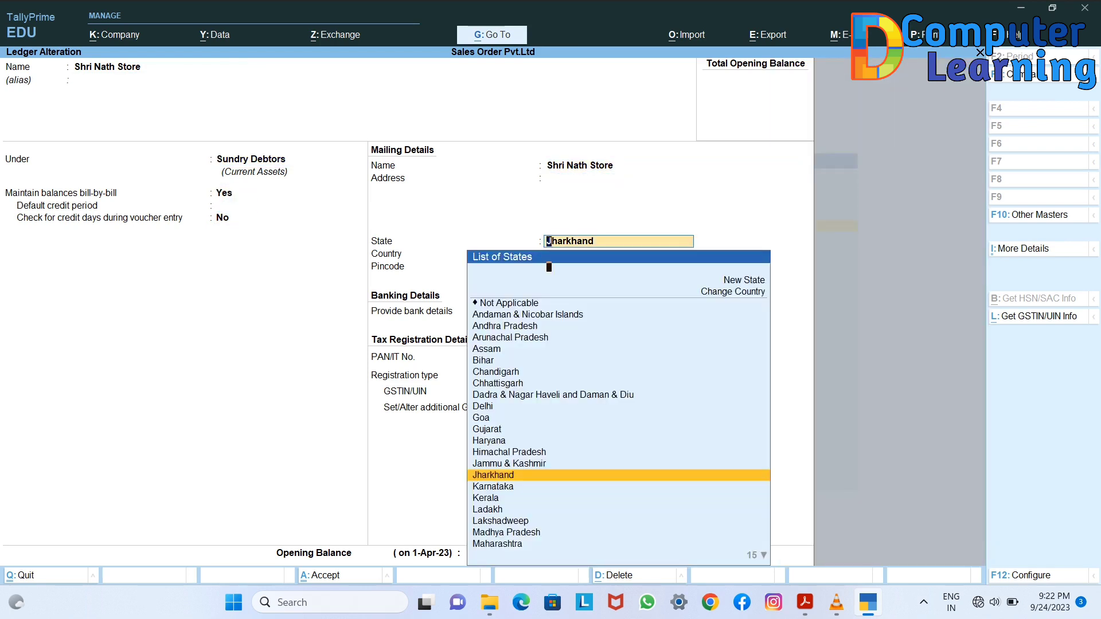
key(Return)
key(Return)
key(Return)
key(Return)
key(Return)
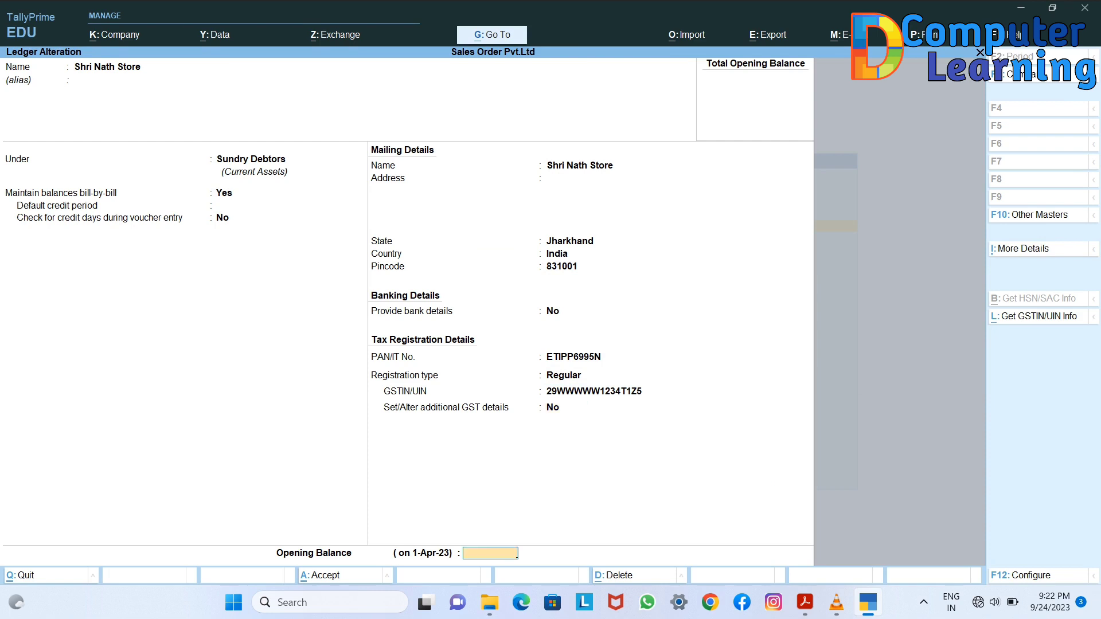
key(Escape)
key(Escape)
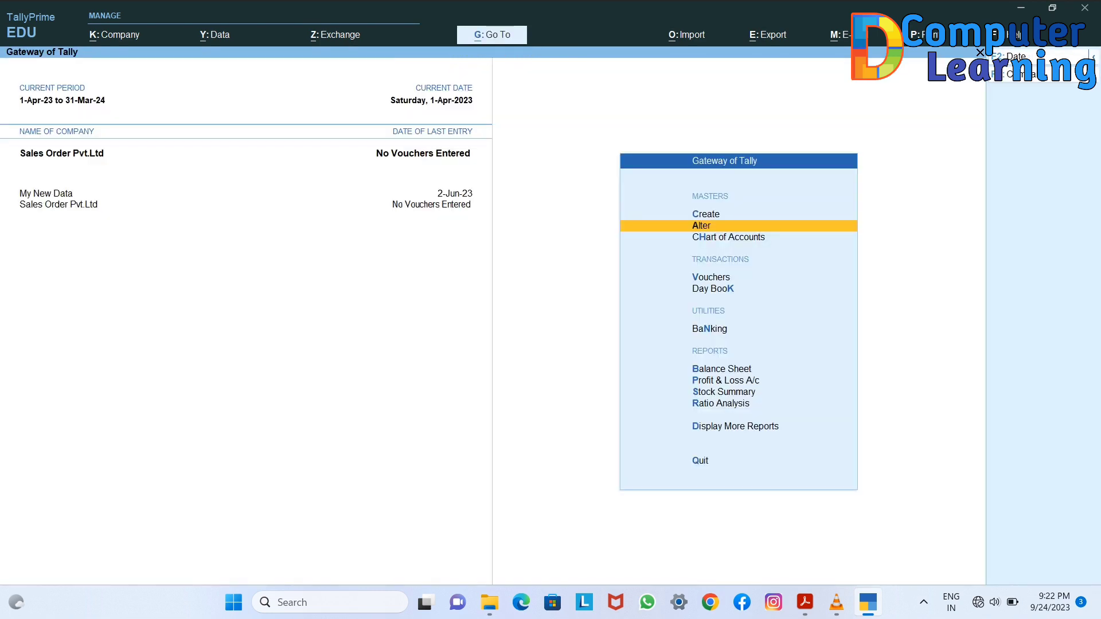
- Open the list of stock items in master alteration
key(Return)
key(Down)
key(Down)
key(Down)
key(Down)
key(Down)
key(Down)
key(Down)
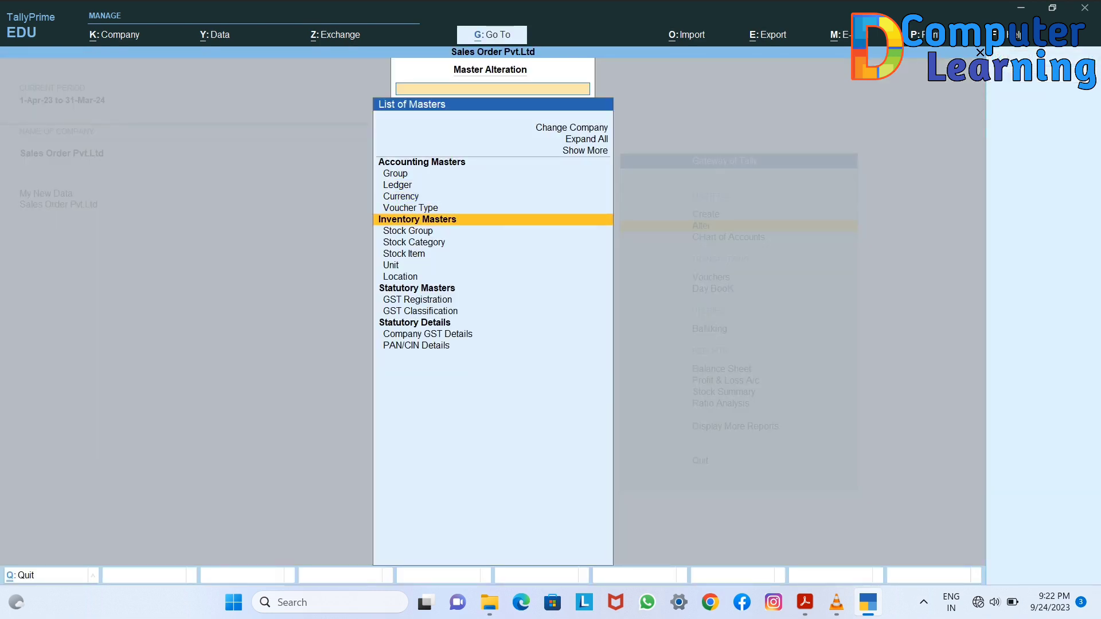
key(Return)
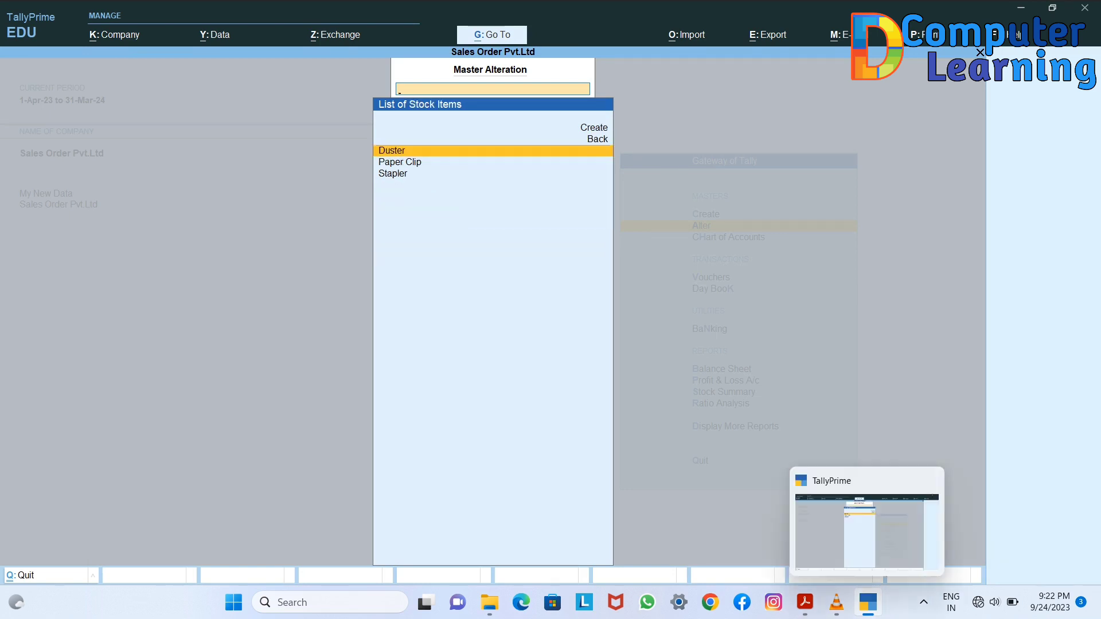
- Switch to the exercise PDF and check the item names in the Laxmi Traders sales order table
mouse_move(804, 603)
click(803, 527)
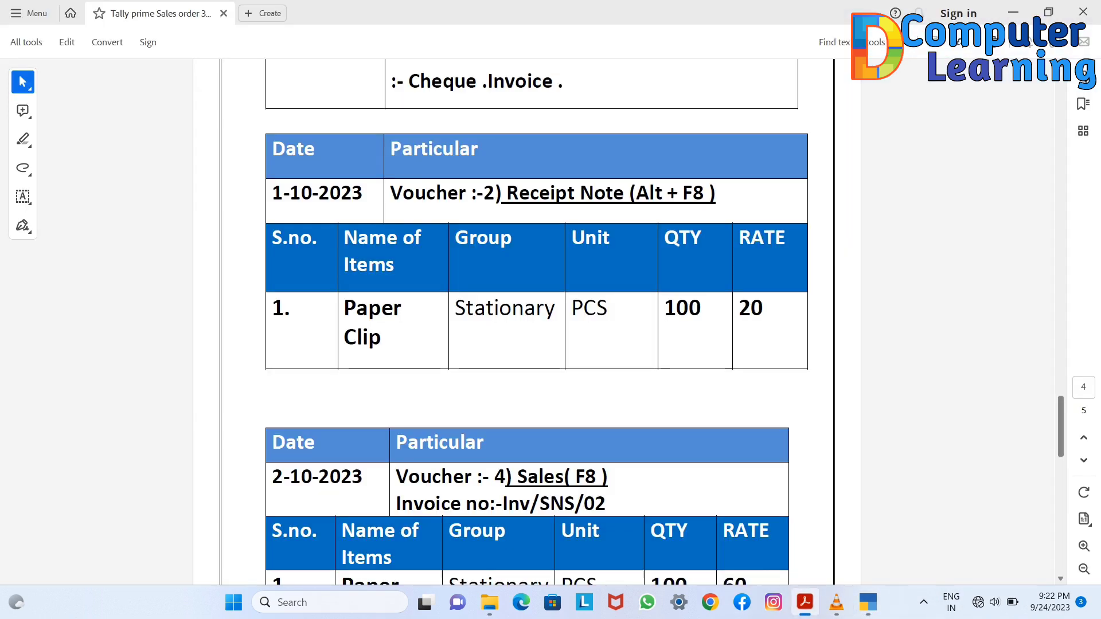
scroll(527, 321, up, 20)
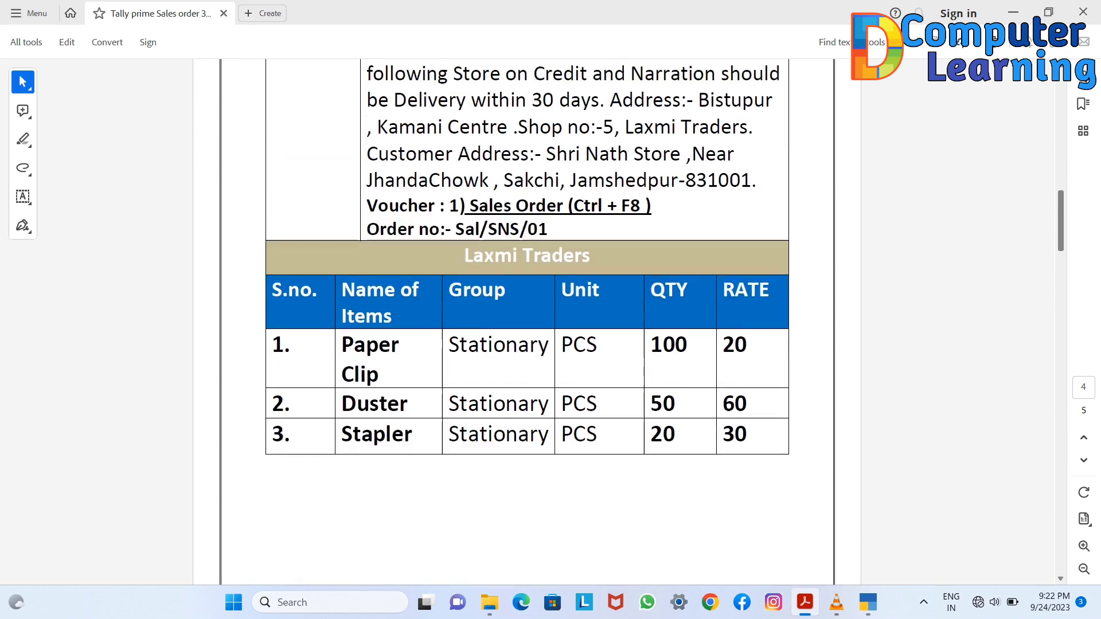
scroll(526, 321, up, 1)
scroll(526, 321, down, 1)
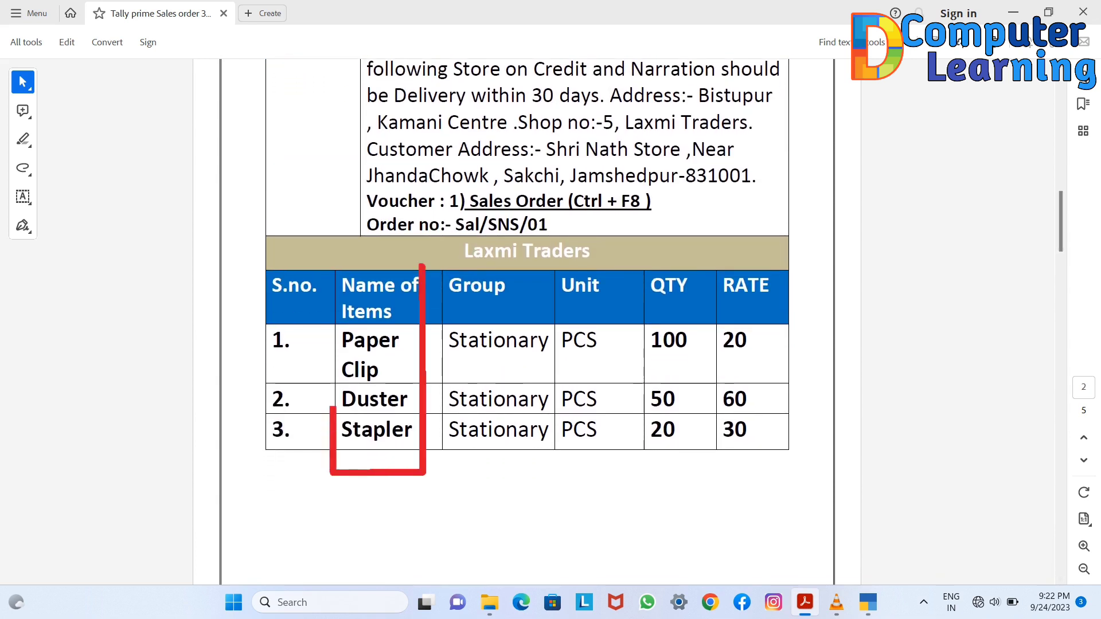
mouse_move(836, 602)
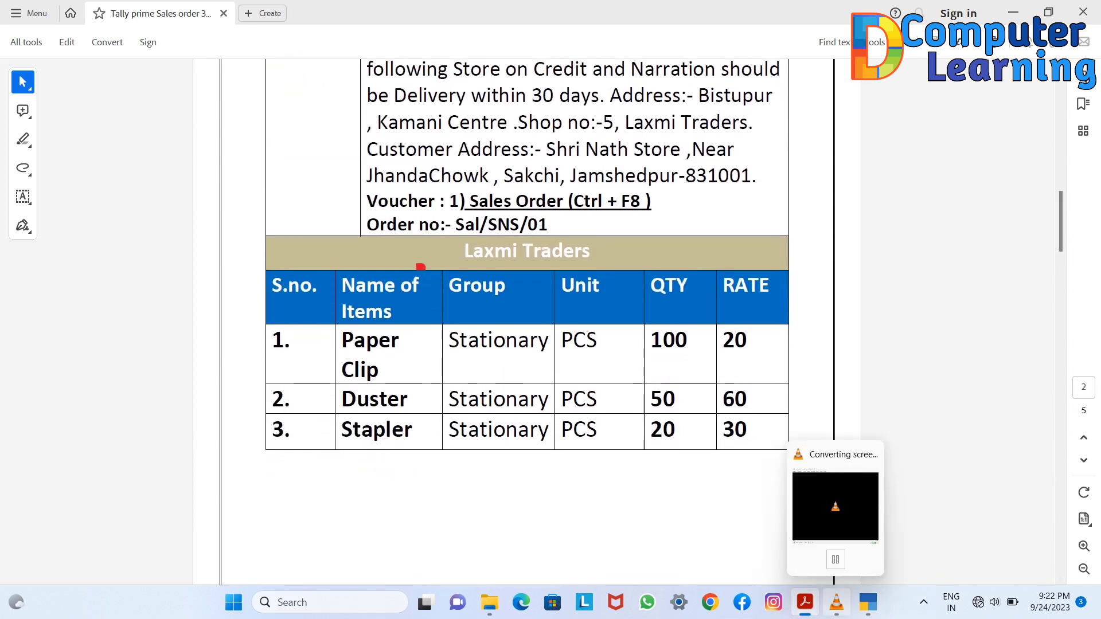
drag(421, 266, 422, 473)
- Return to TallyPrime and check the Duster and Paper Clip stock items in alteration, leaving them unaltered
click(868, 603)
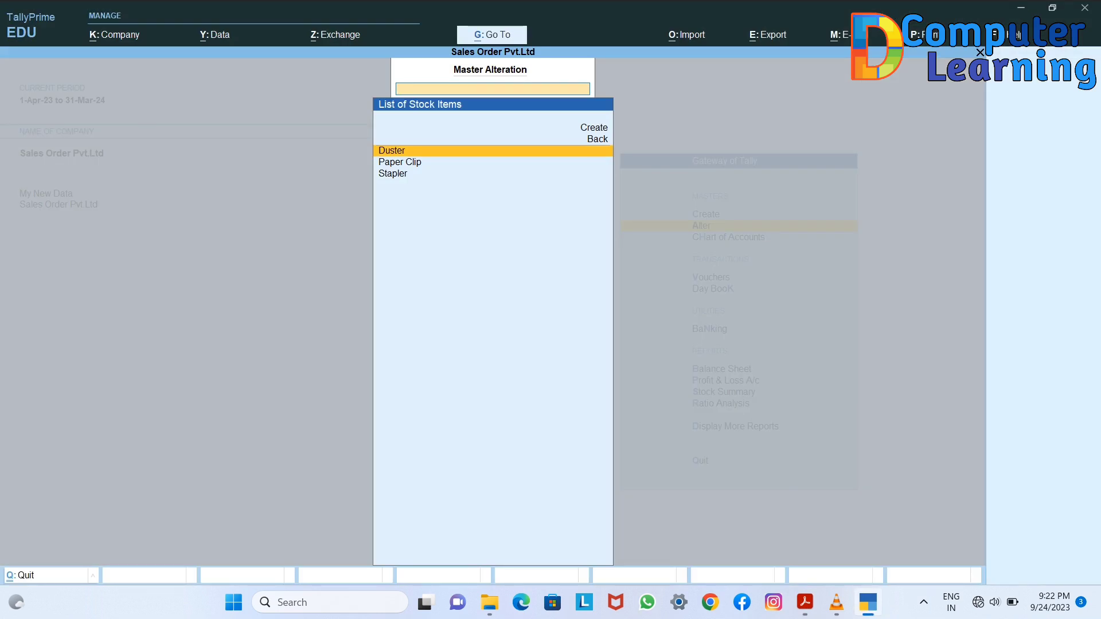
click(399, 162)
click(392, 150)
click(400, 161)
click(392, 150)
key(Return)
key(Escape)
key(Down)
key(Return)
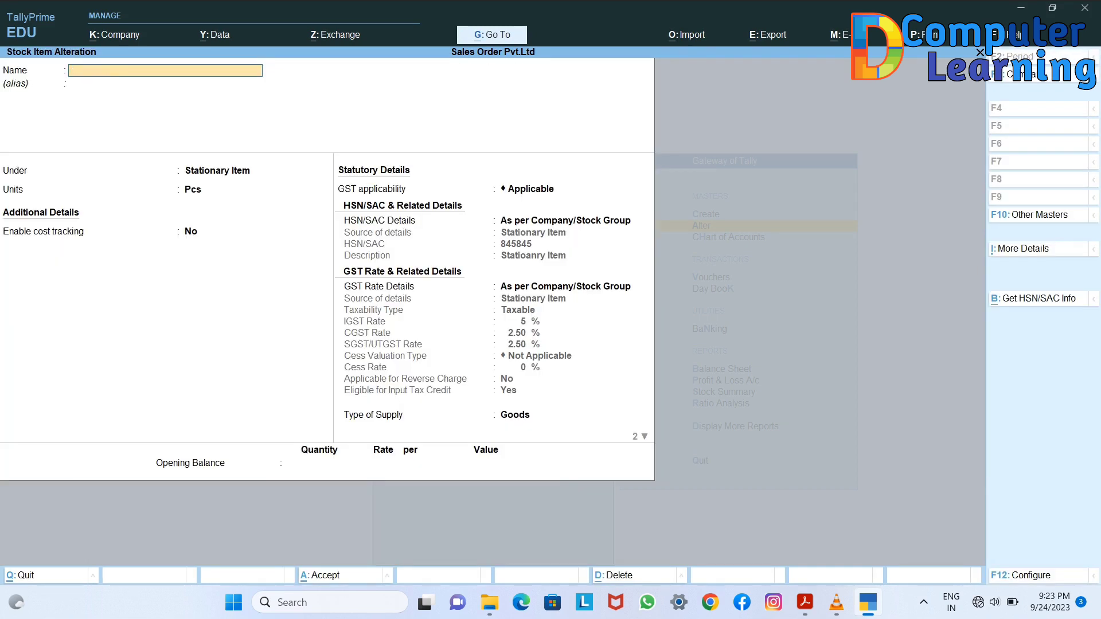
key(Escape)
- Check the Stapler stock item in alteration and go back to the Gateway of Tally
key(Return)
key(Down)
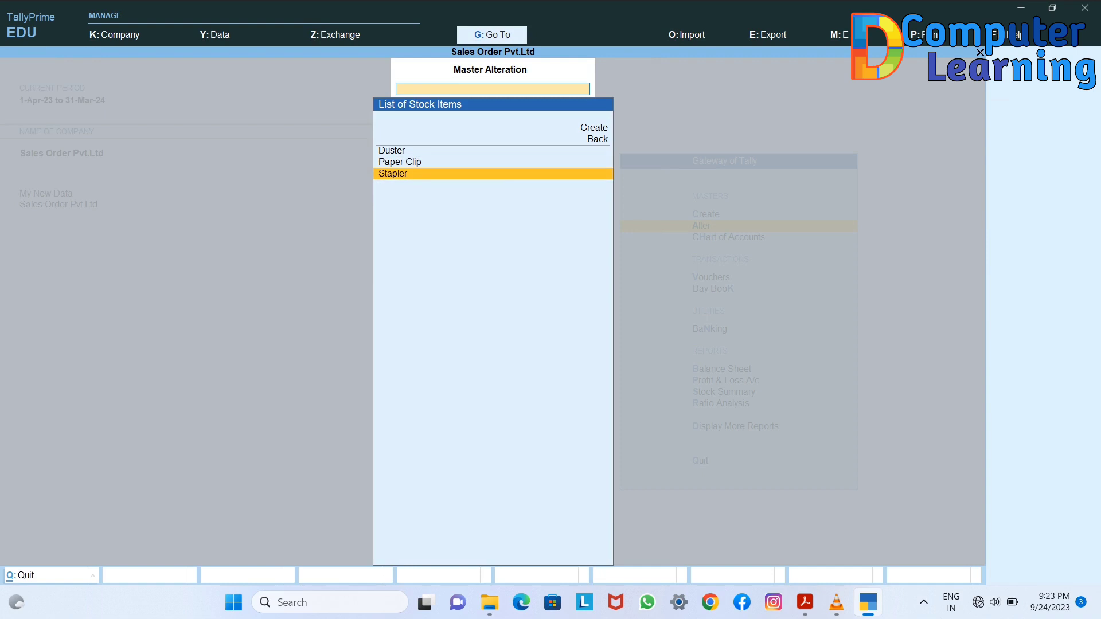
key(Return)
key(Escape)
key(Escape)
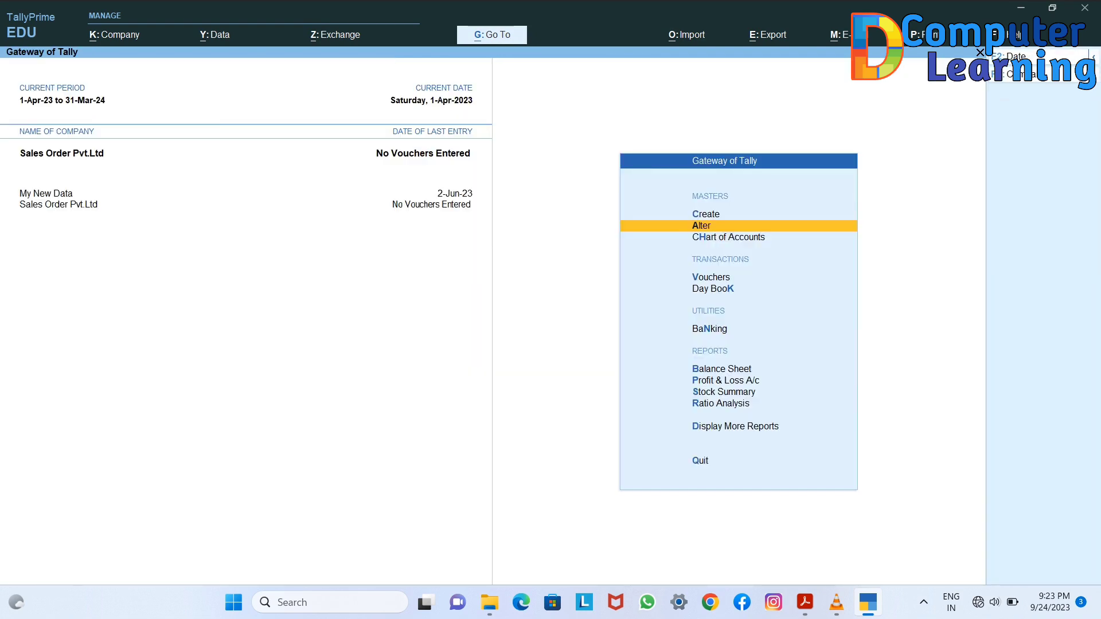
- Open voucher entry and show the inactive voucher types in the list for changing the voucher type
key(Down)
key(Down)
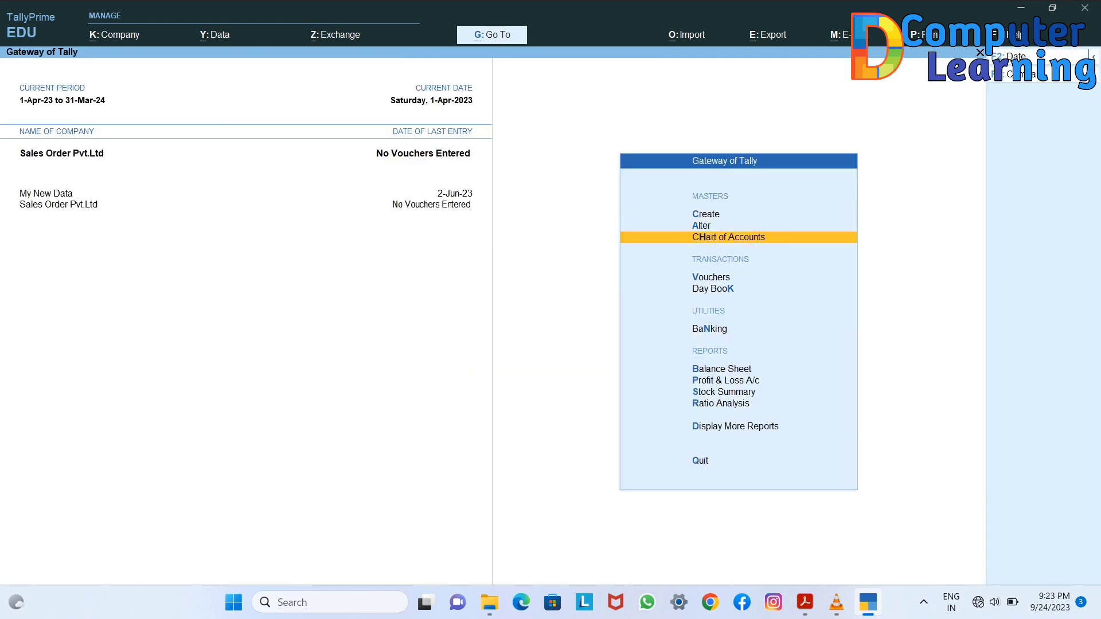
key(Return)
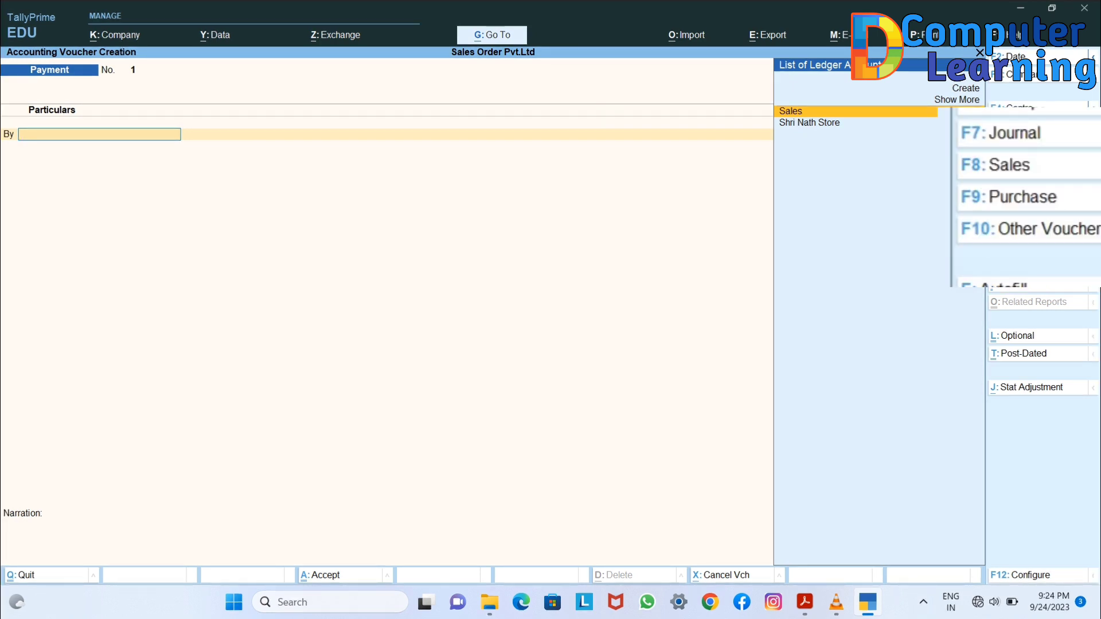
key(F10)
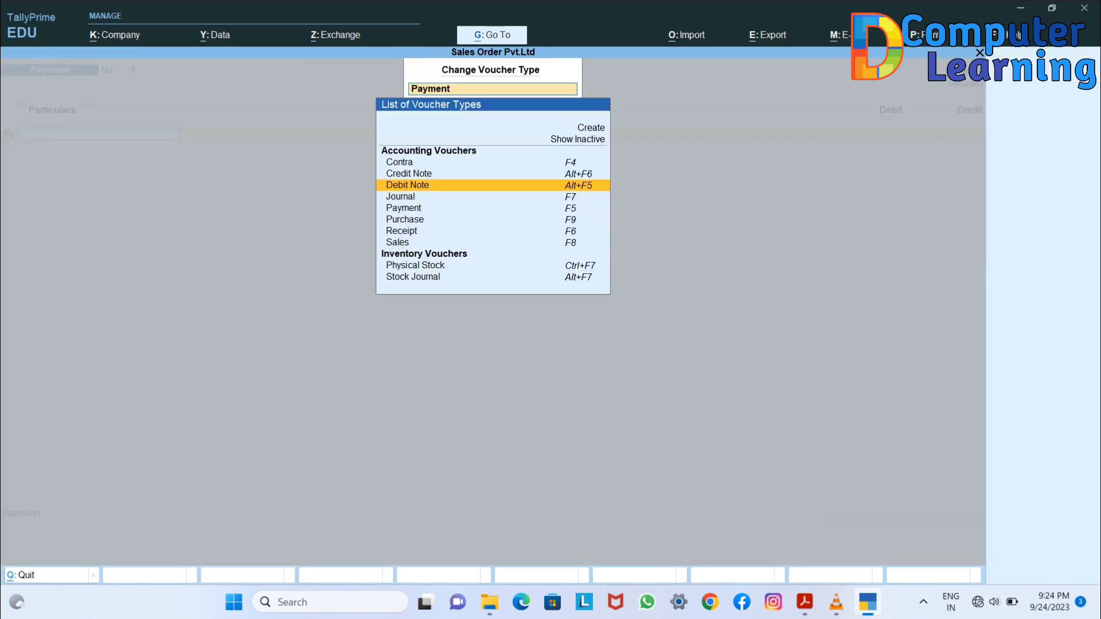
key(Up)
key(Up)
key(Up)
key(Up)
key(Return)
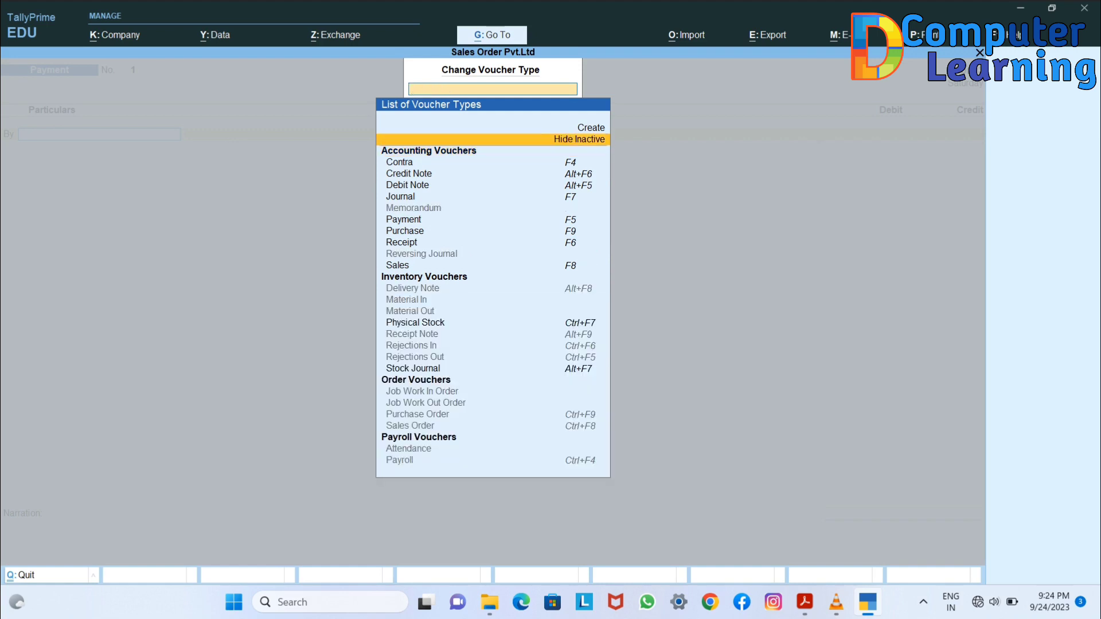
- Change the voucher type to the inactive Sales Order, agree to activate it, and quit the voucher to the Gateway of Tally
text(O)
key(Down)
key(Down)
key(Down)
key(Down)
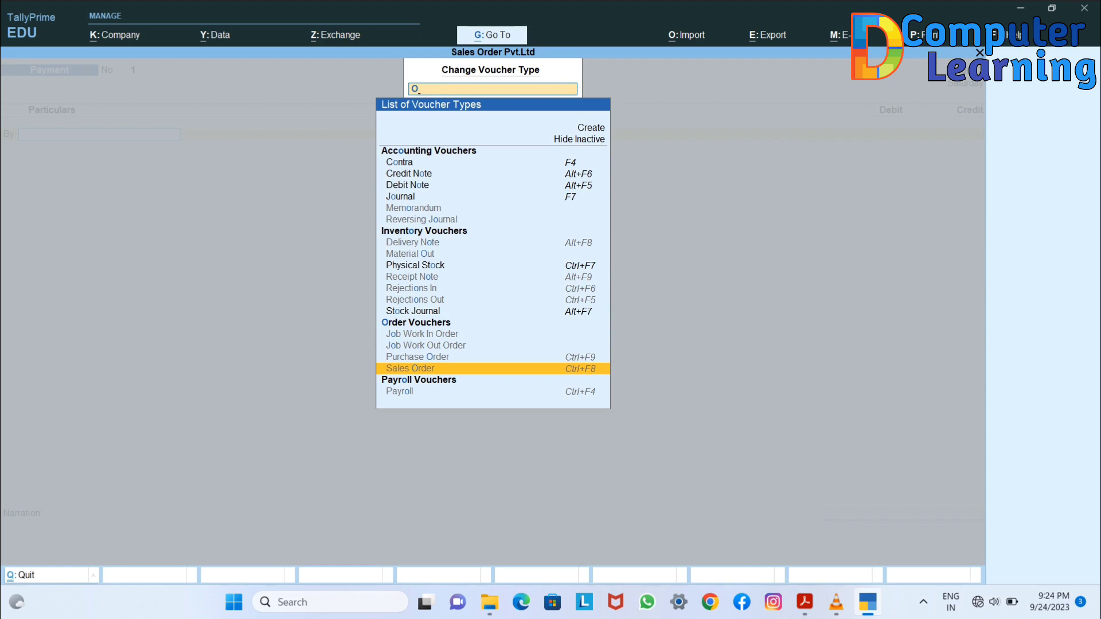
key(Return)
key(y)
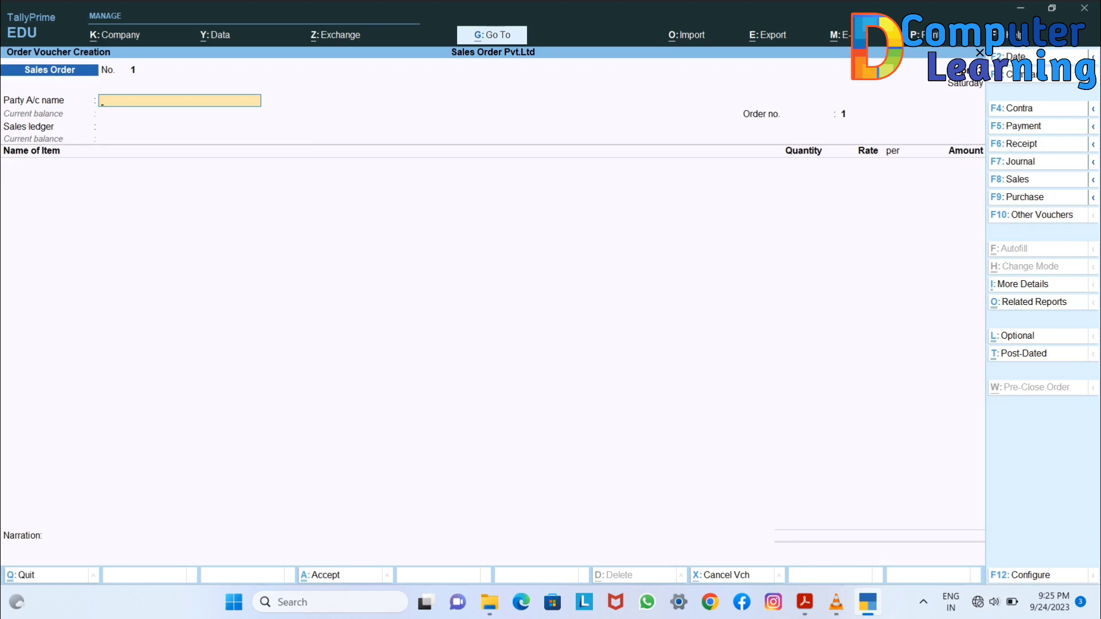
key(Escape)
key(y)
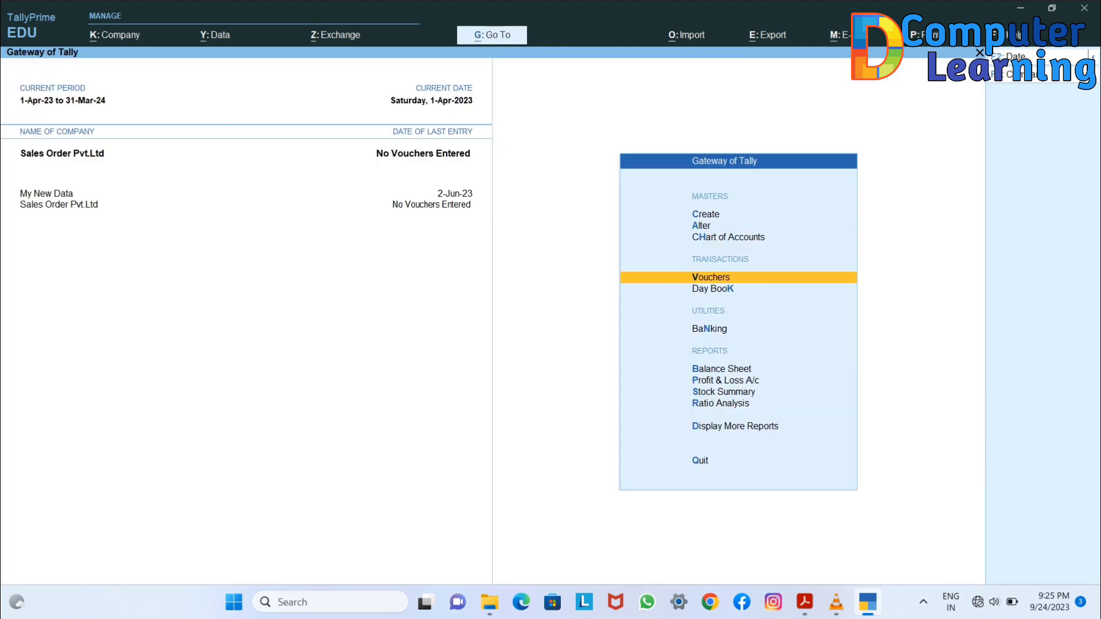
- Open the Delivery Note voucher type for alteration from the master list
key(Up)
key(Up)
key(Return)
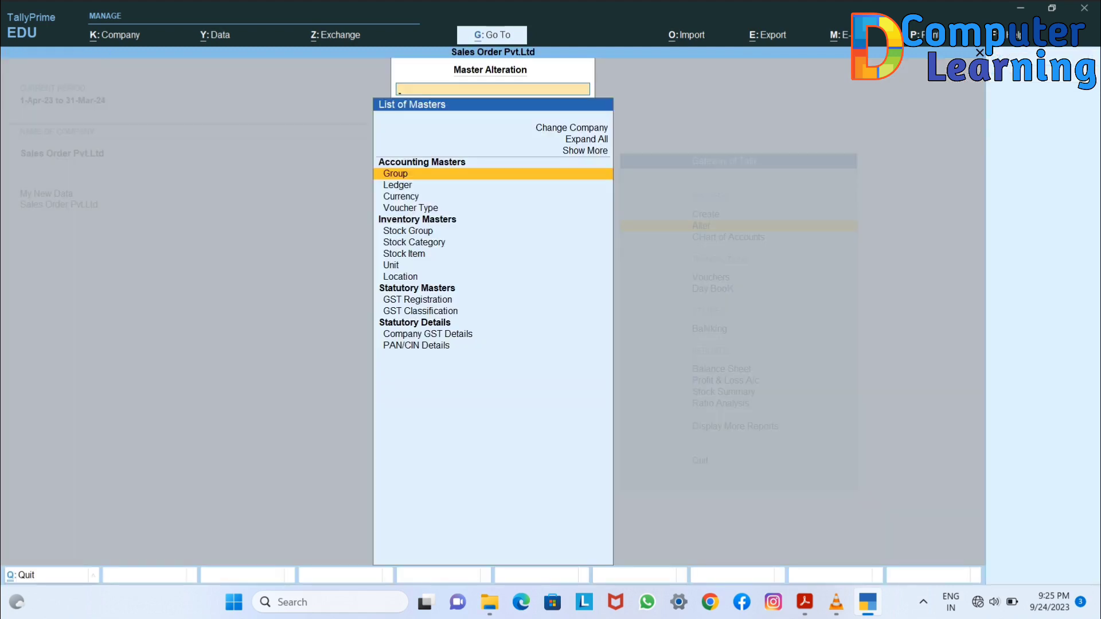
key(Down)
key(Down)
key(Down)
key(Return)
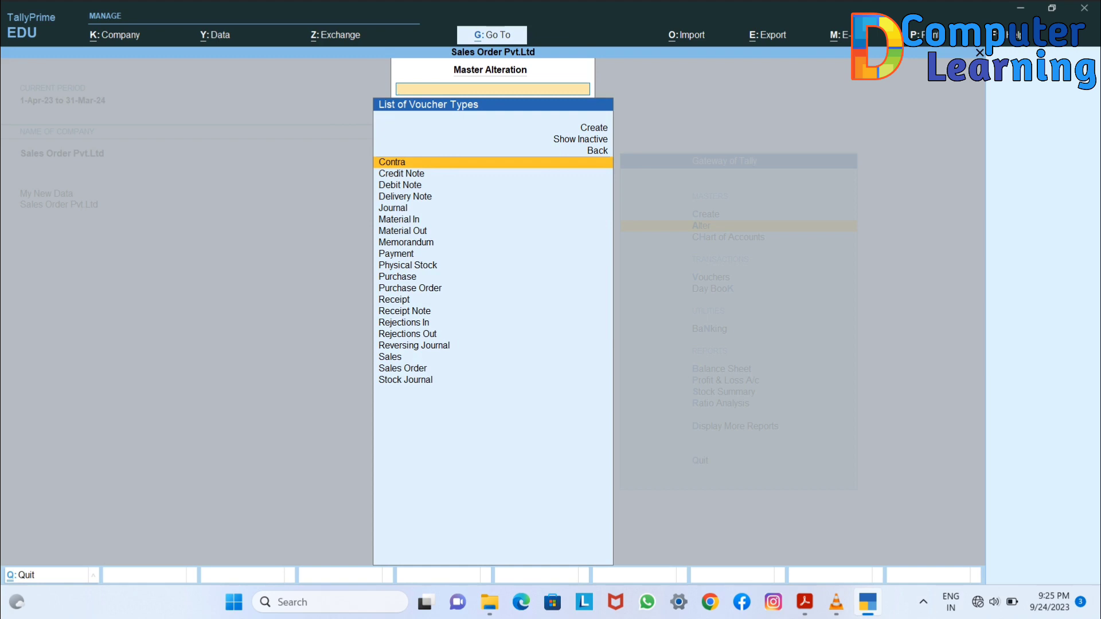
key(Down)
key(Down)
key(Down)
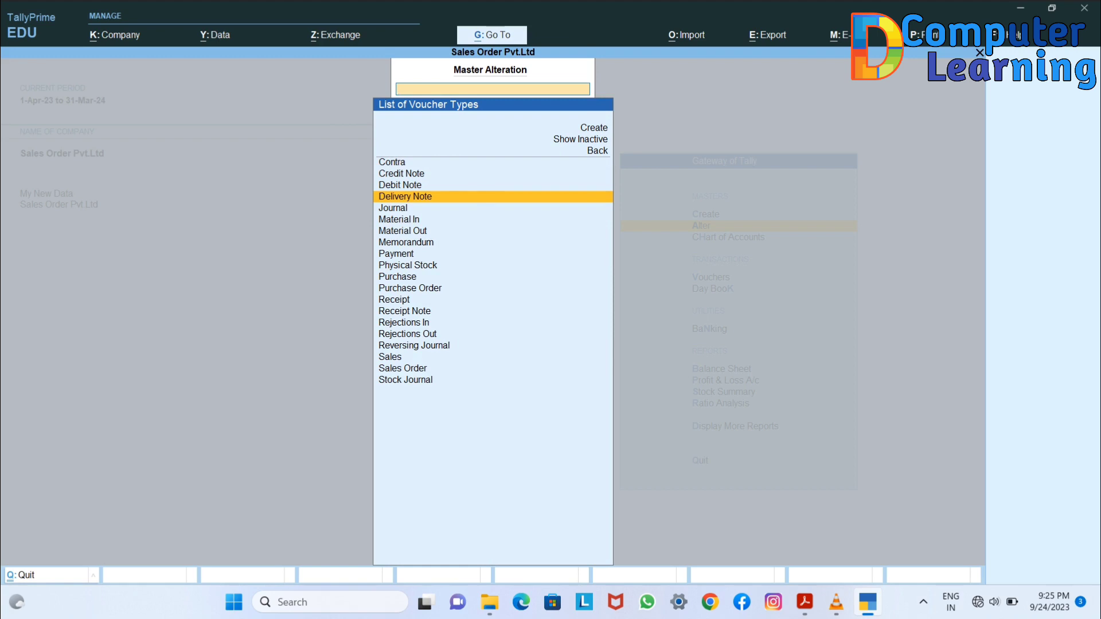
key(Return)
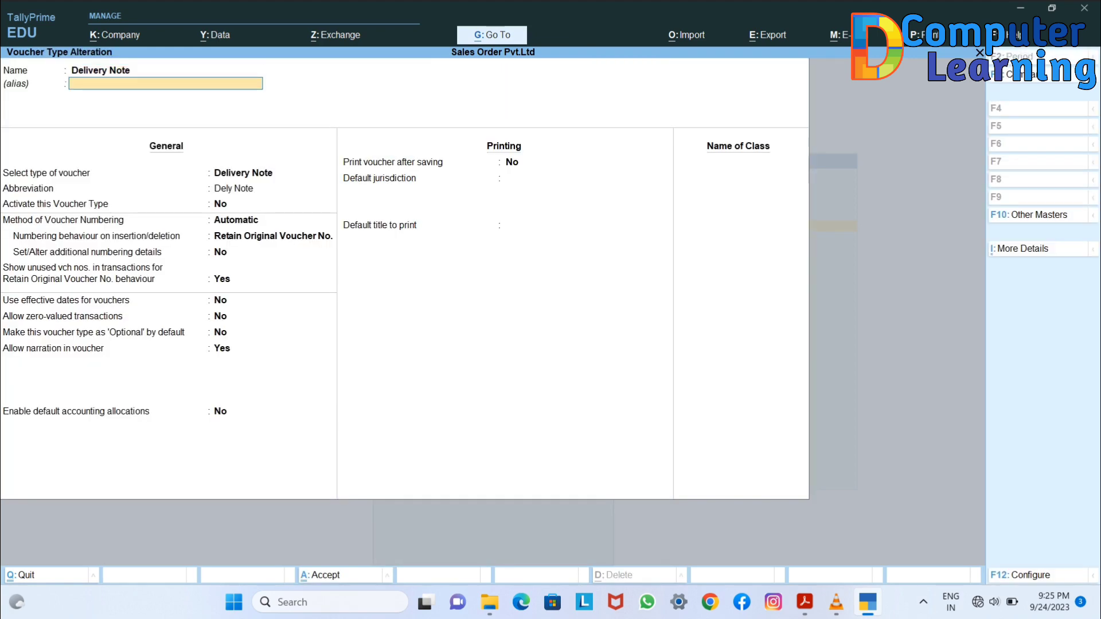
- Set Activate this Voucher Type to Yes for Delivery Note, keep the other settings, and save it
key(Return)
key(Return)
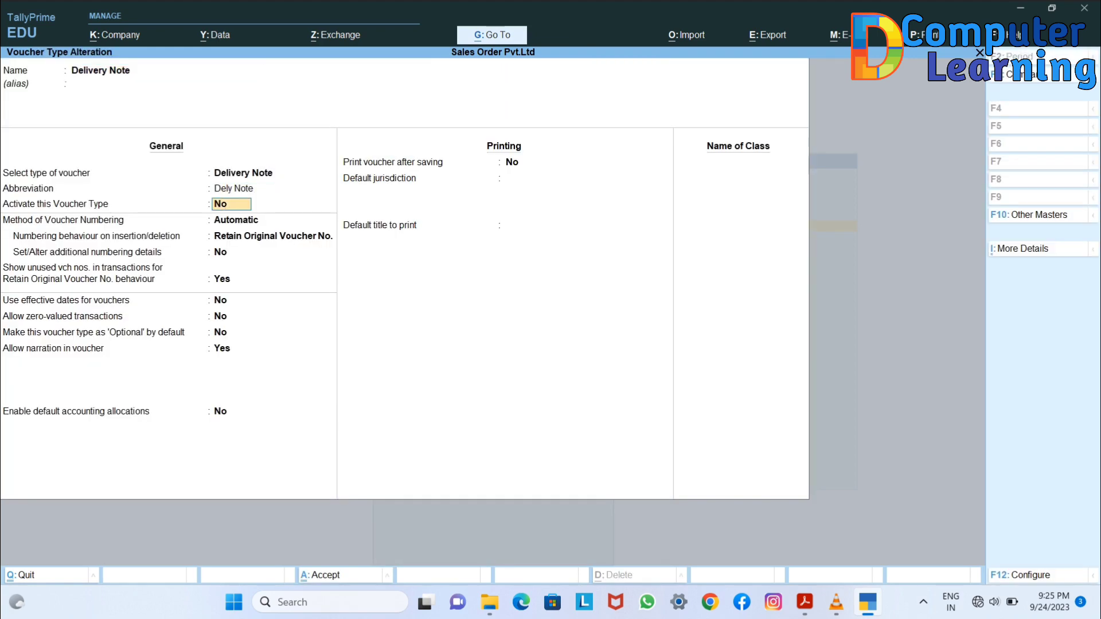
key(Up)
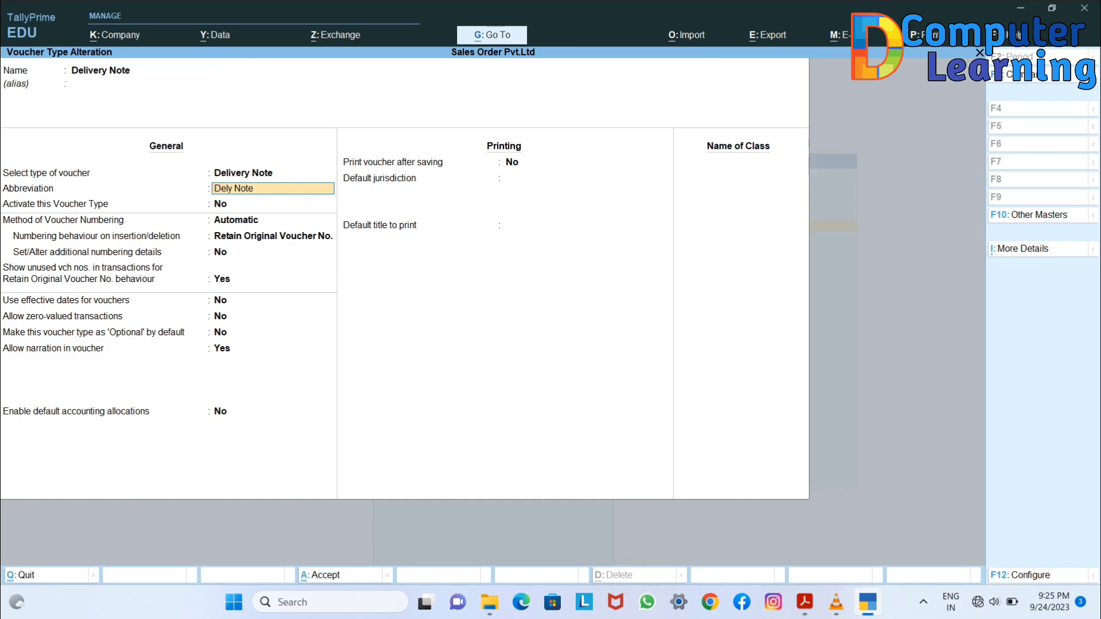
key(Return)
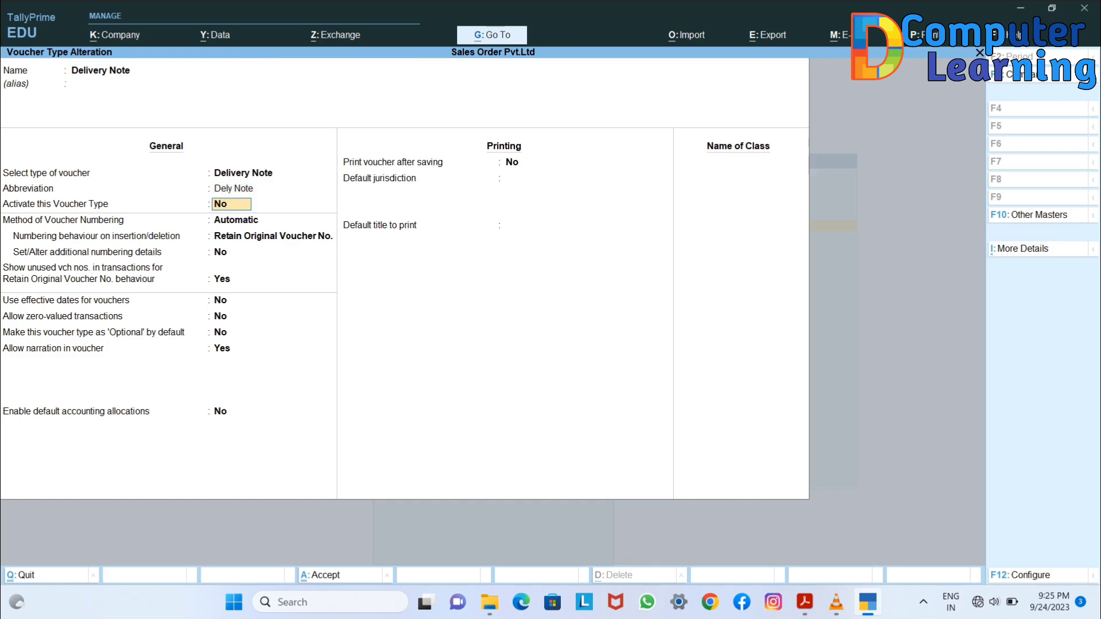
text(y)
key(Return)
key(Return)
key(Return)
key(Return)
key(Return)
key(Return)
key(Return)
key(Return)
key(Return)
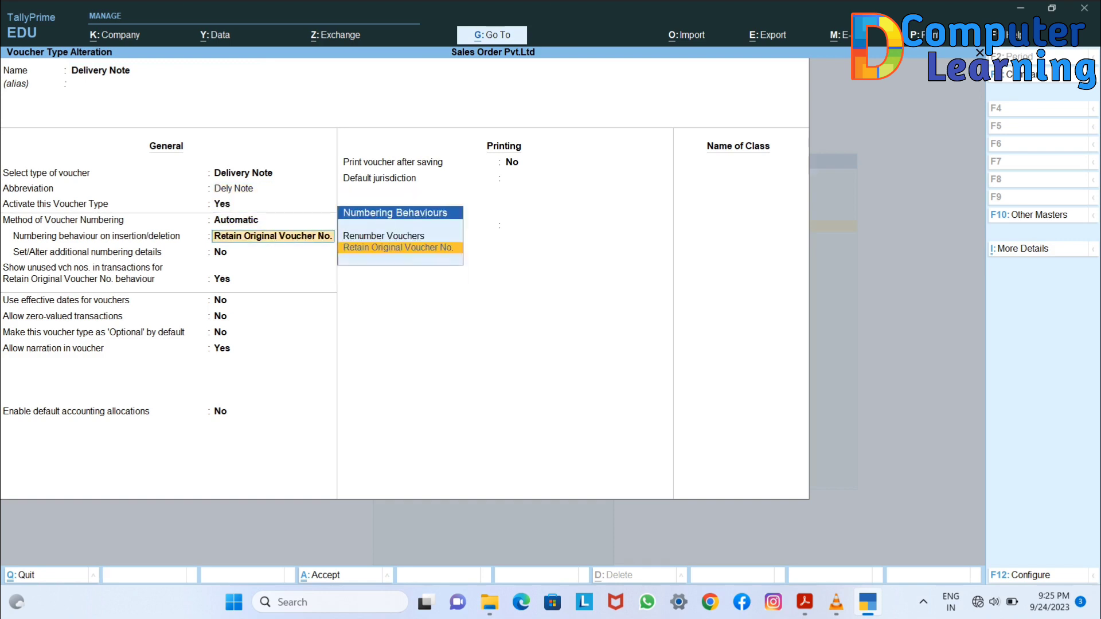
key(Return)
key(Return)
key(Return)
key(Return)
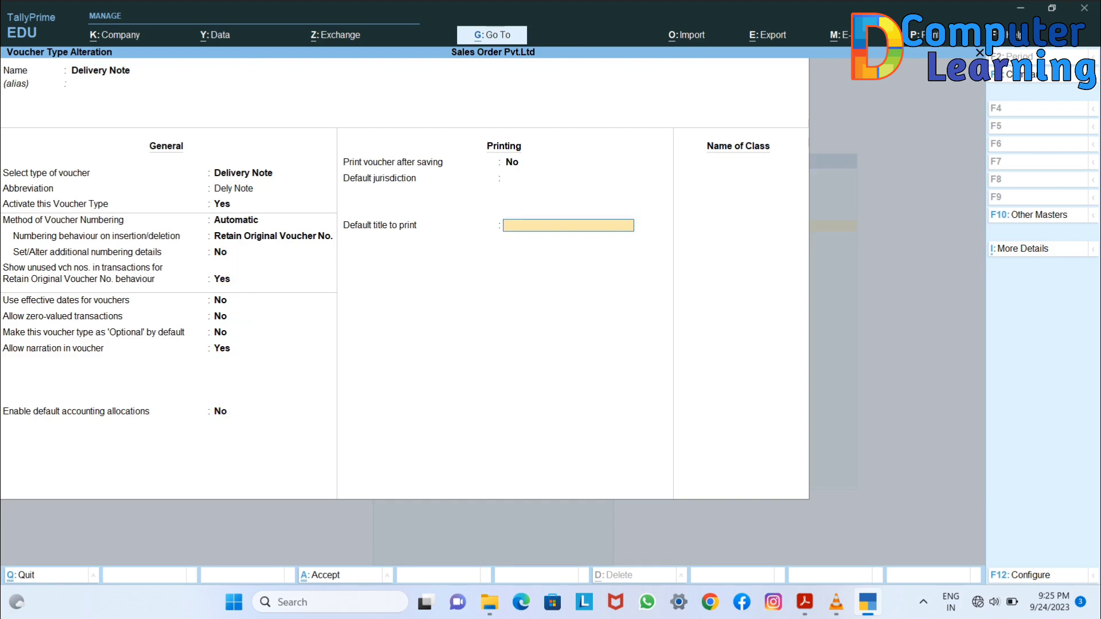
key(Return)
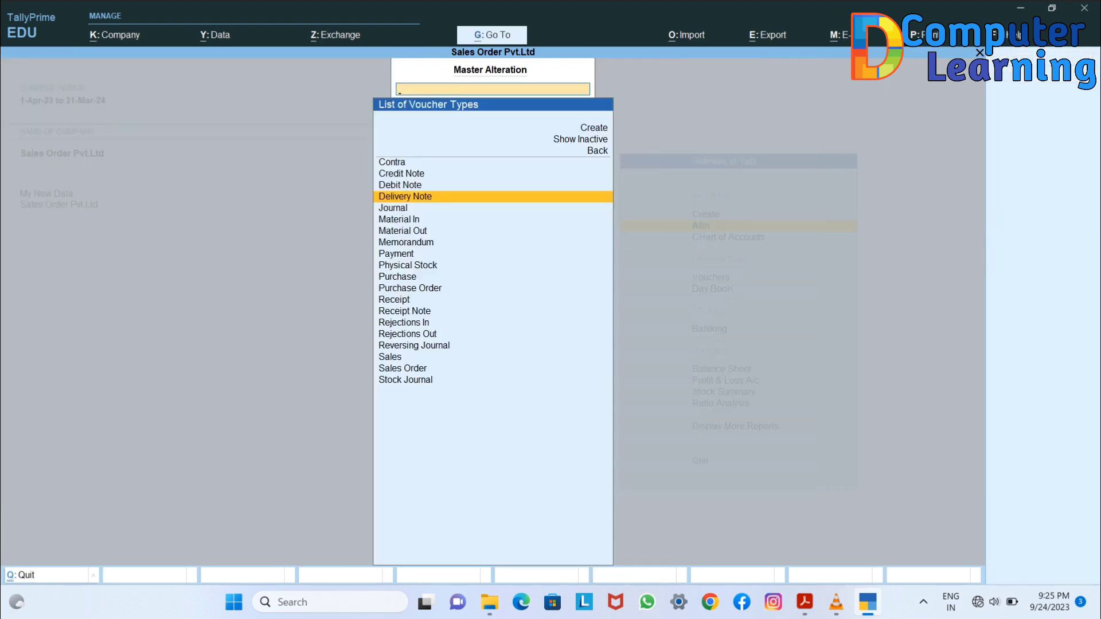
- Open the Rejections In voucher type for alteration
key(Down)
key(Down)
key(Down)
key(Down)
key(Down)
key(Down)
key(Down)
key(Down)
key(Down)
key(Down)
key(Down)
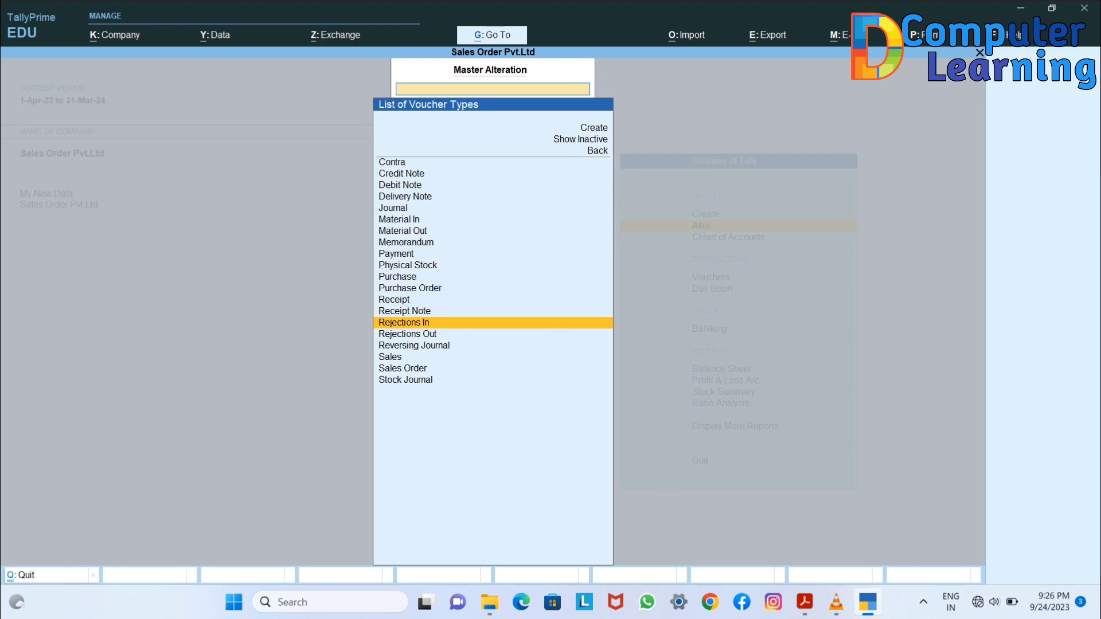
key(Return)
- Activate the Rejections In voucher type, keep its remaining settings, and accept the alteration
key(Return)
key(Return)
key(Return)
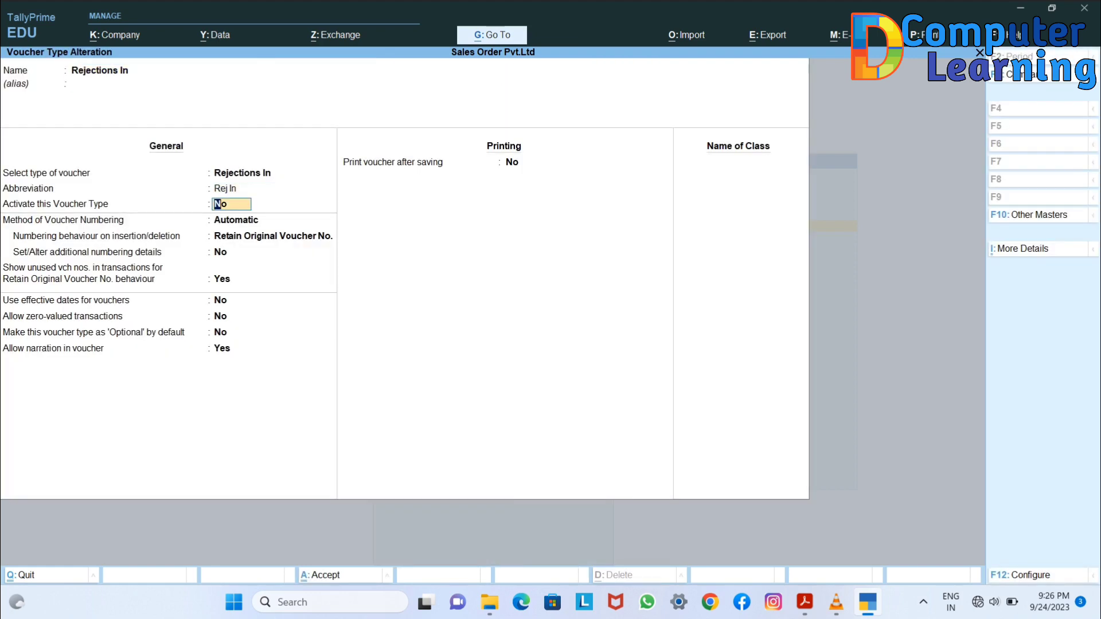
key(y)
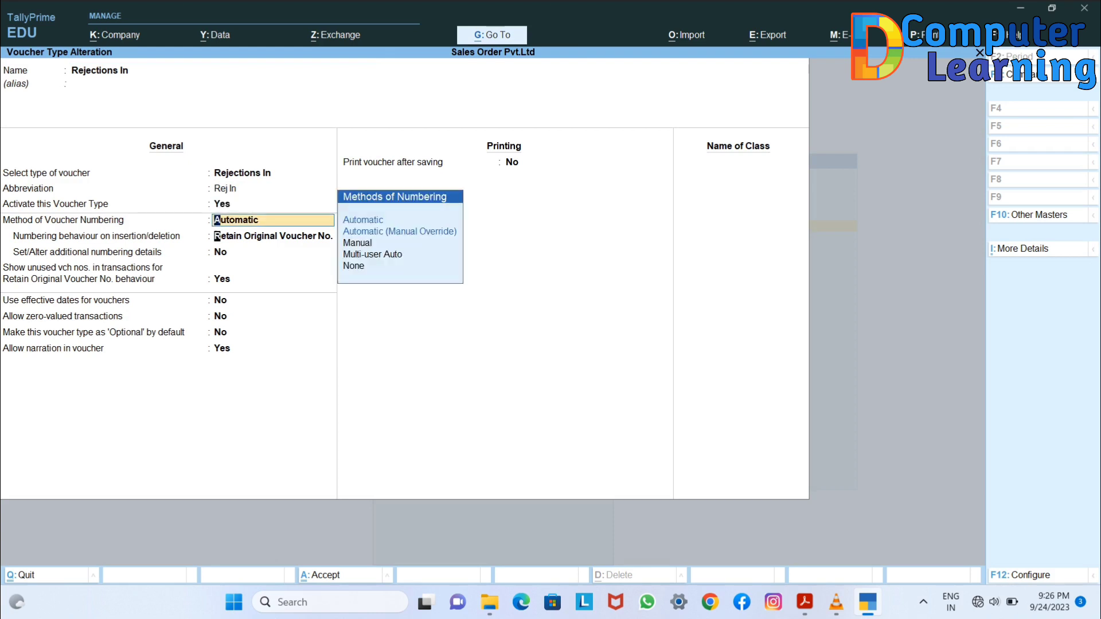
key(Return)
key(Return)
key(Return)
key(Return)
key(Return)
key(Return)
key(Return)
key(Return)
key(Return)
key(y)
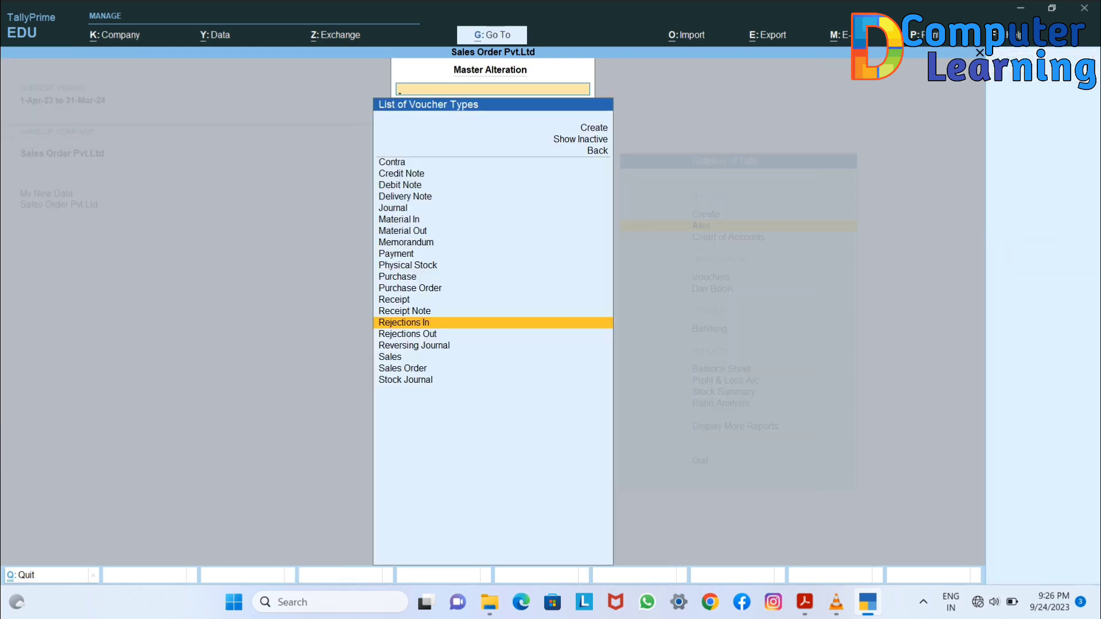
- Go back to the Gateway of Tally, open voucher entry, and switch to a Payment voucher and back to Sales Order
key(Escape)
key(Escape)
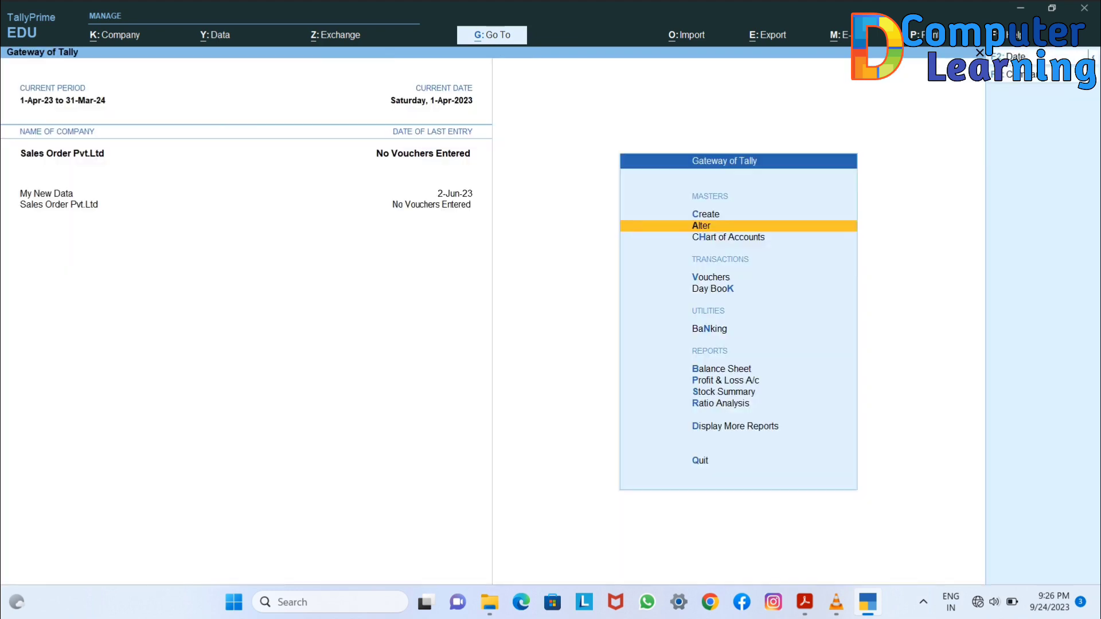
key(Down)
key(Down)
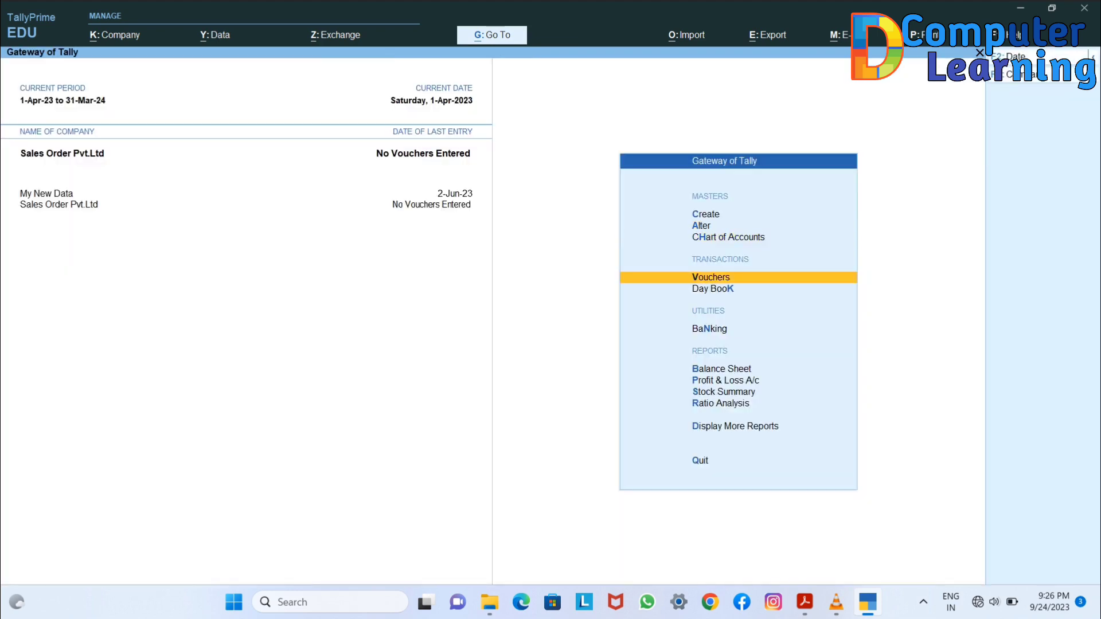
key(Return)
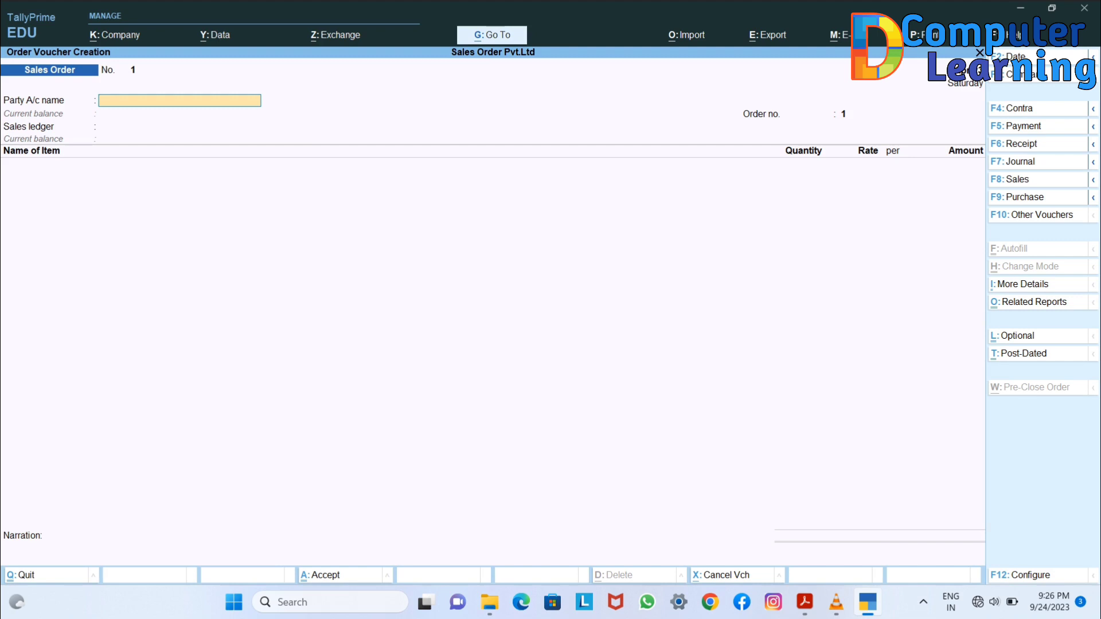
key(F5)
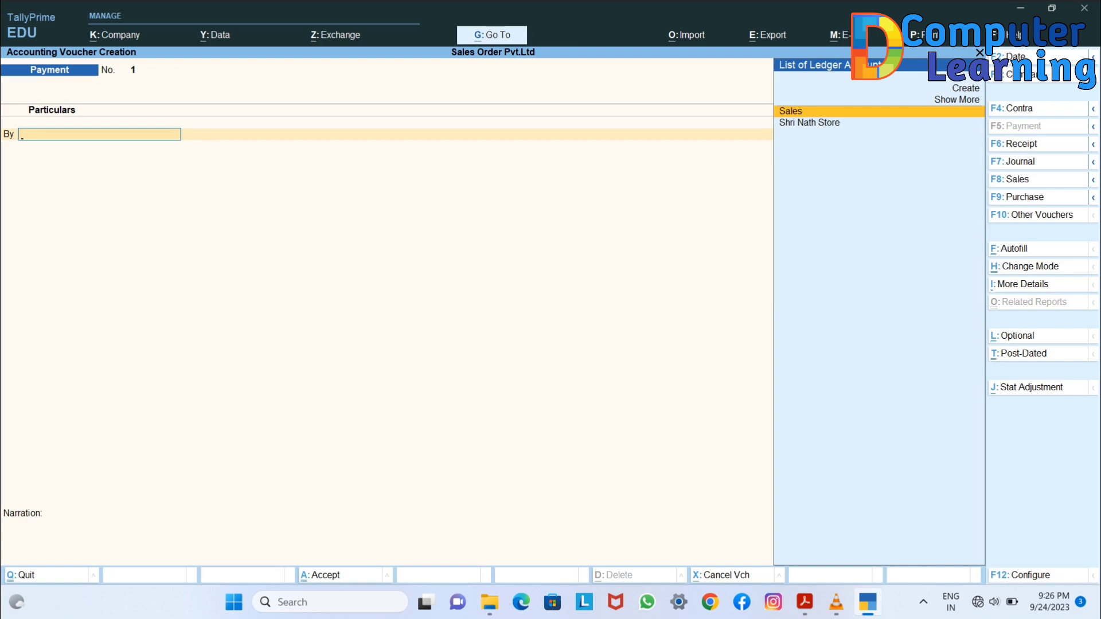
key(ctrl+F8)
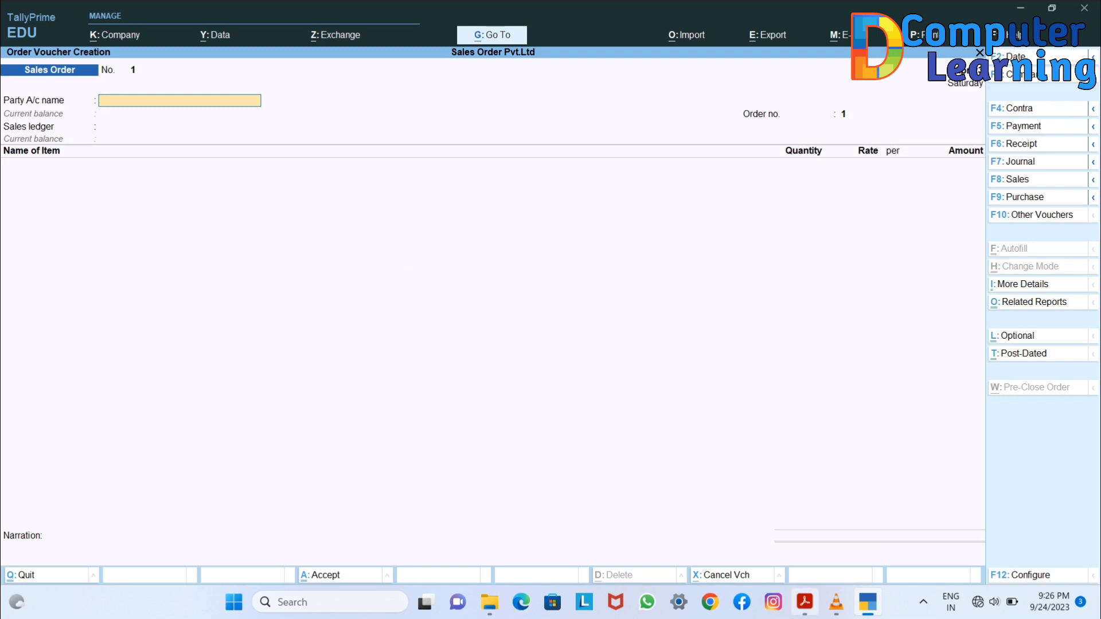
- Switch to the exercise PDF and check the date and particulars of the Laxmi Traders sales order question
key(alt+Tab)
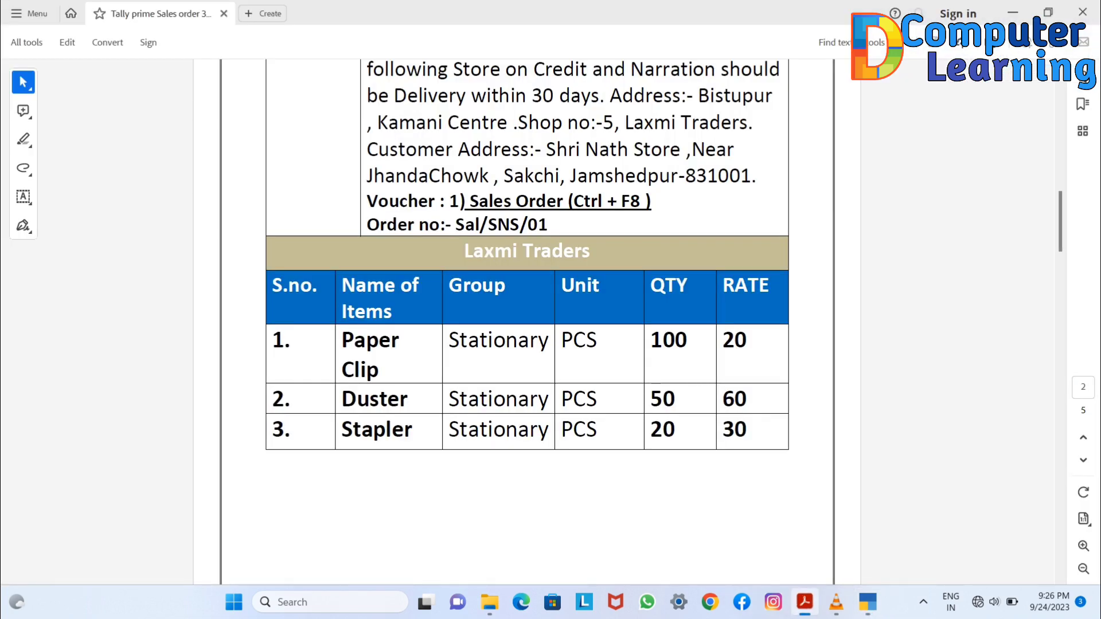
scroll(527, 321, up, 1)
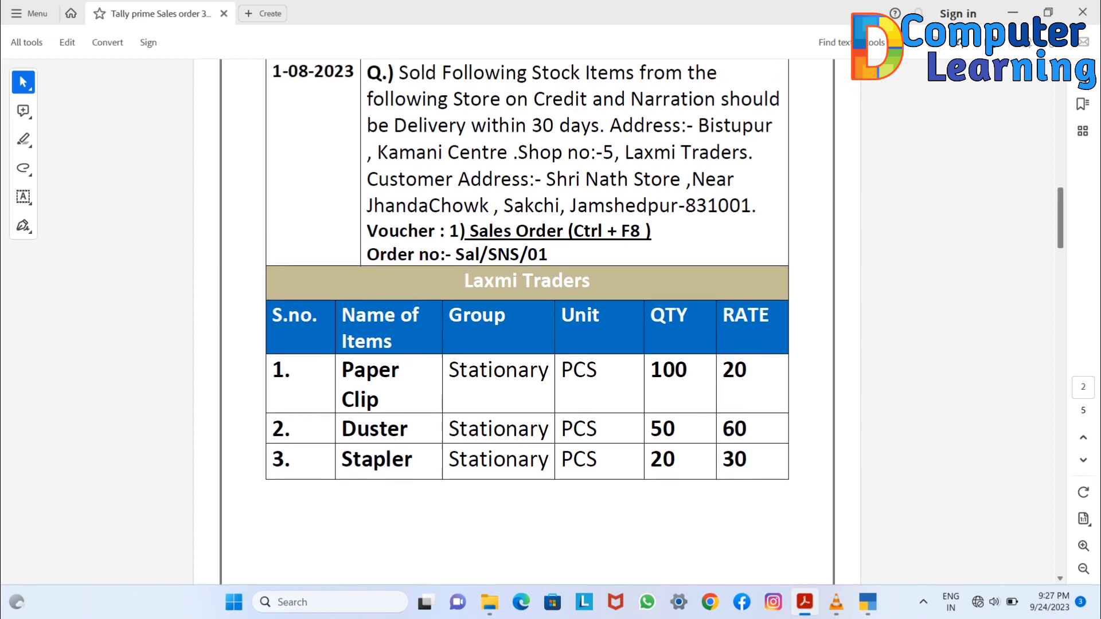
scroll(527, 321, up, 2)
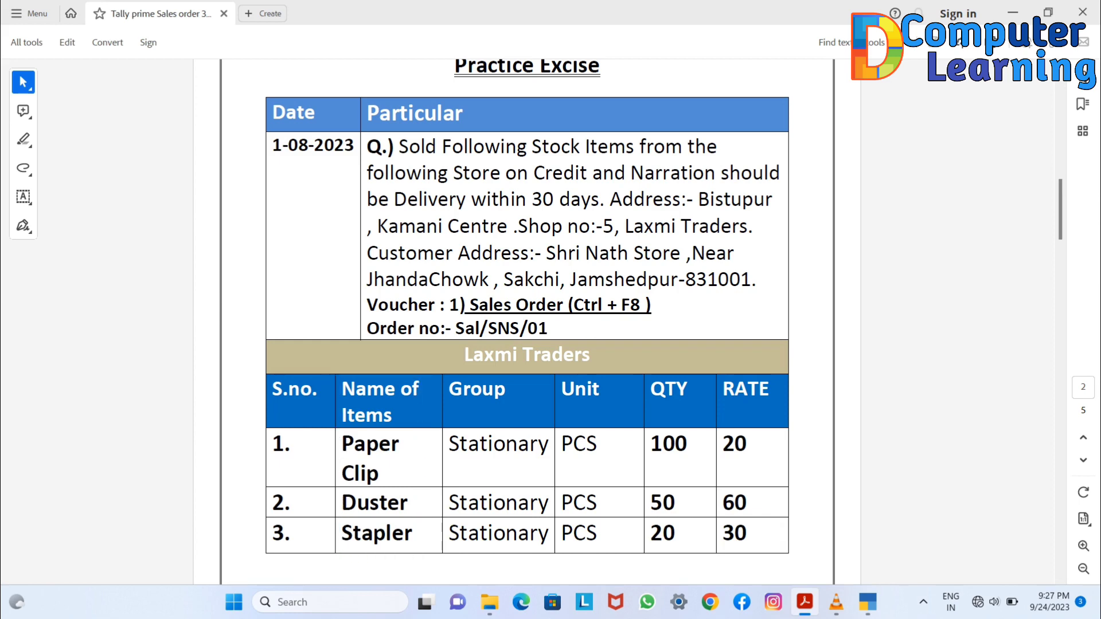
- Return to TallyPrime and set the Sales Order voucher date to 1-8
click(868, 603)
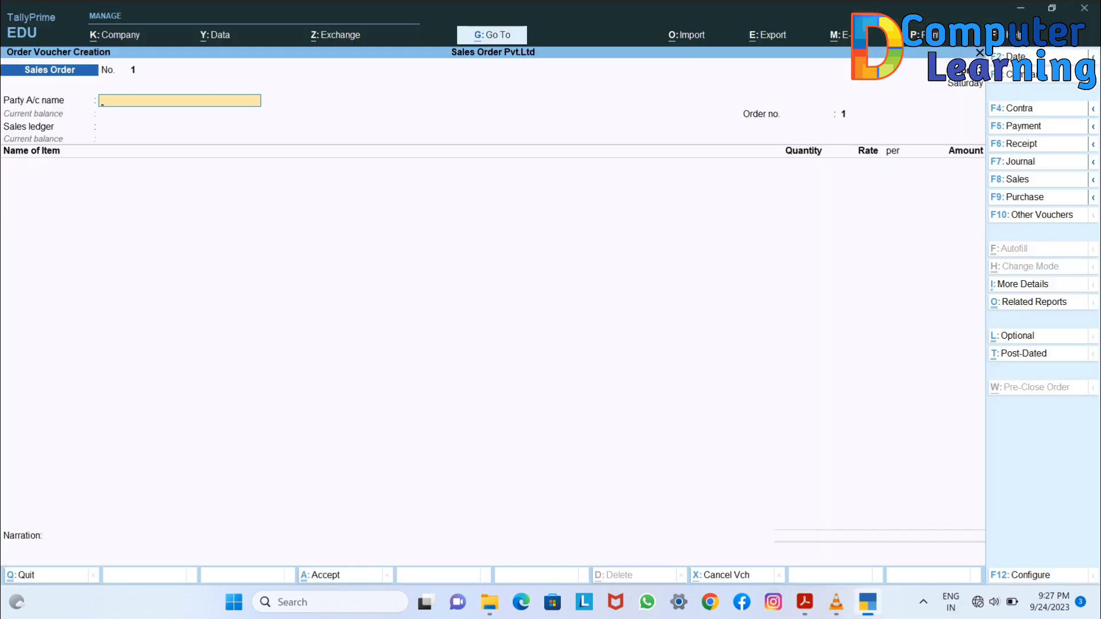
key(F2)
text(1-8)
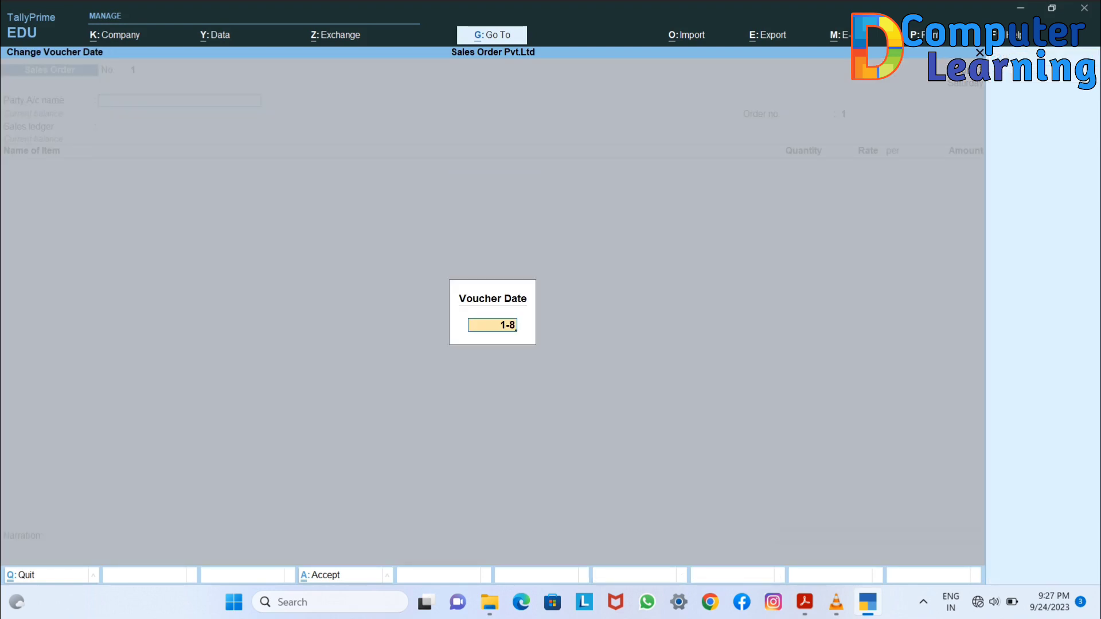
key(Return)
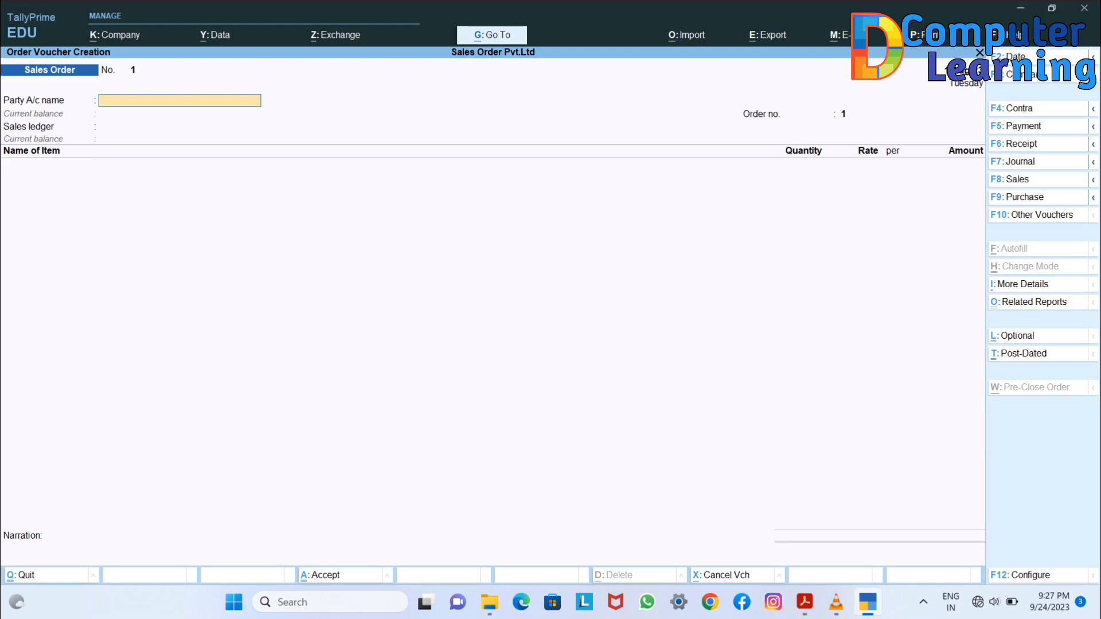
- Choose Shri Nath Store as the party account of the sales order
key(Down)
key(Down)
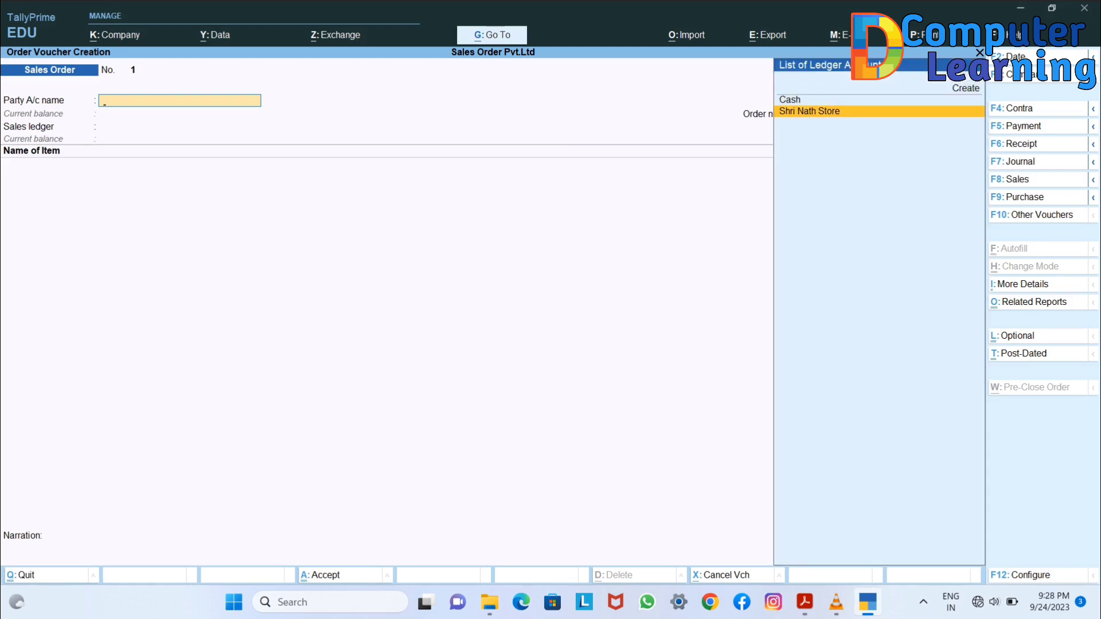
key(Return)
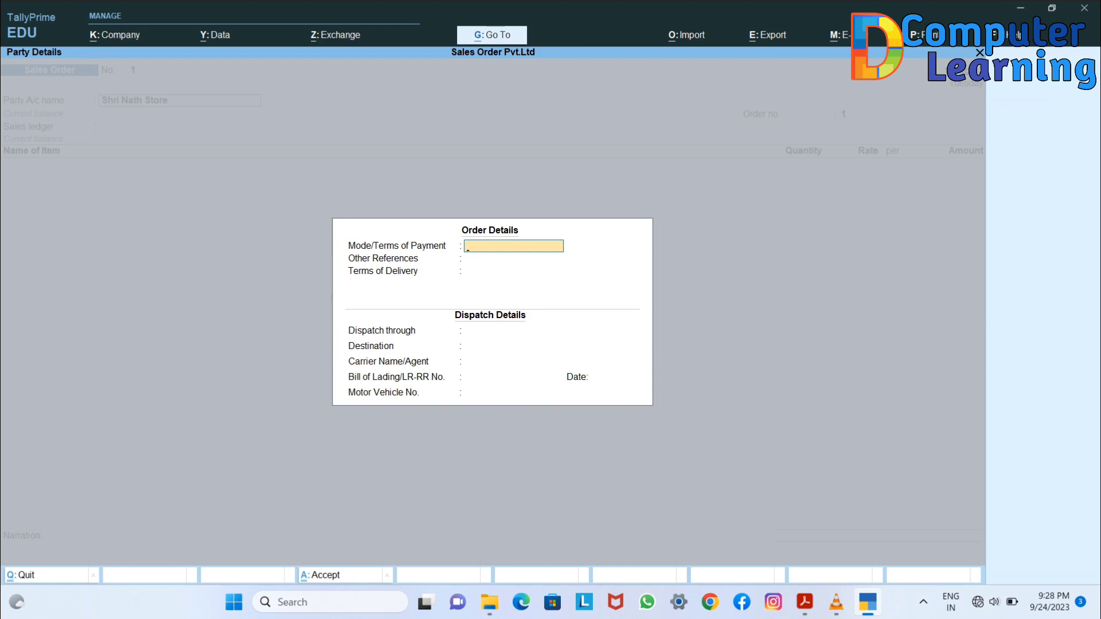
- Fill in the order details with payment mode Cash, other references Cheque, and terms of delivery 30 Day's
text(Cash)
key(Return)
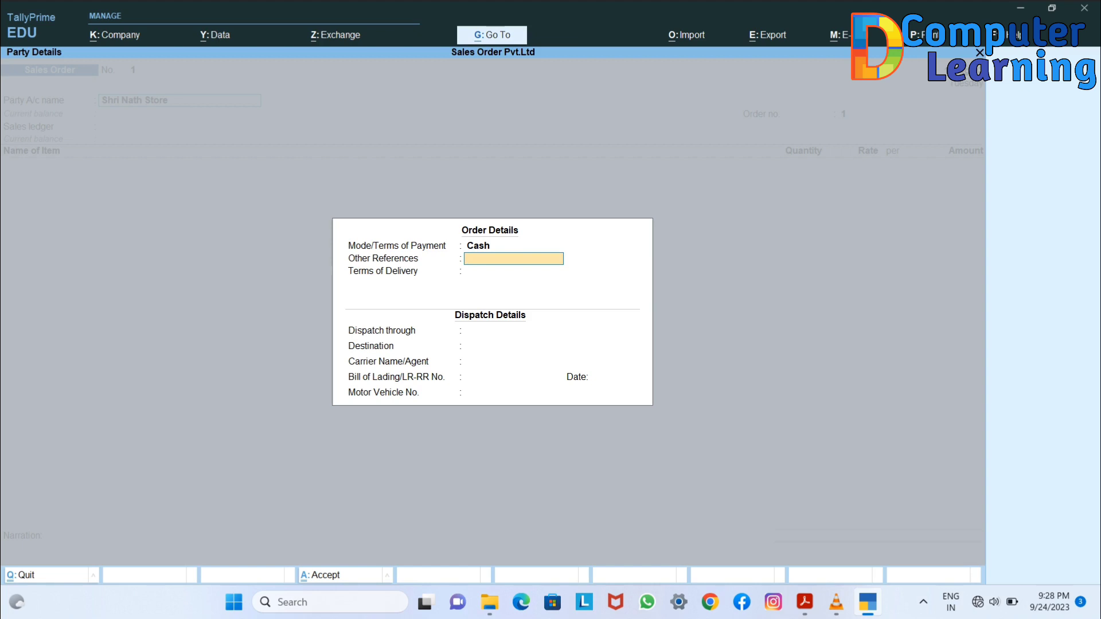
text(Cheque)
key(Return)
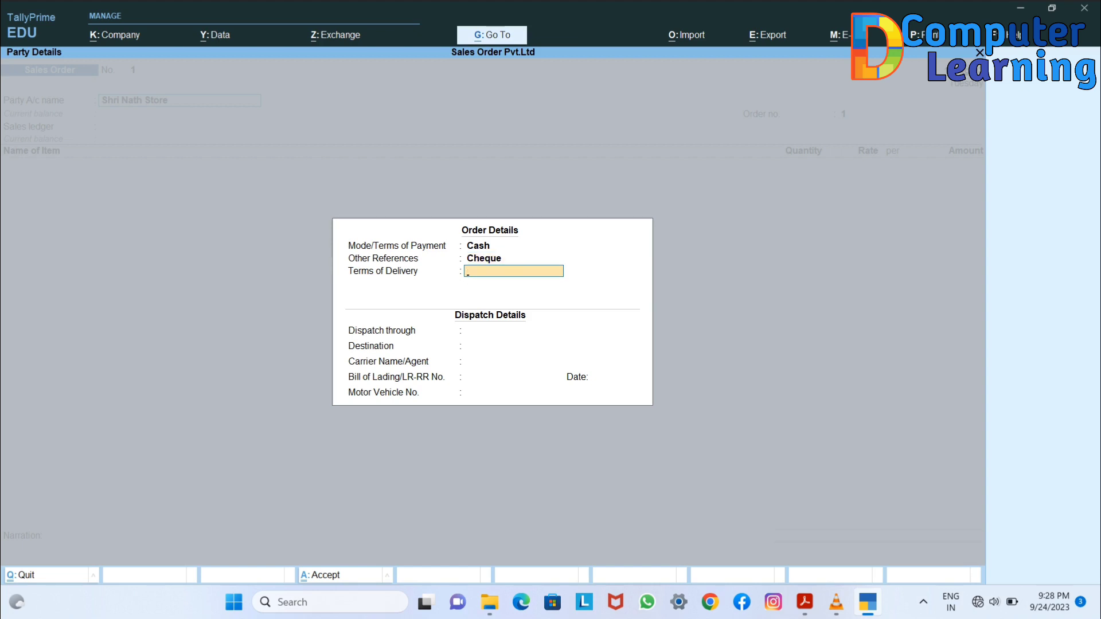
text(30 Day's)
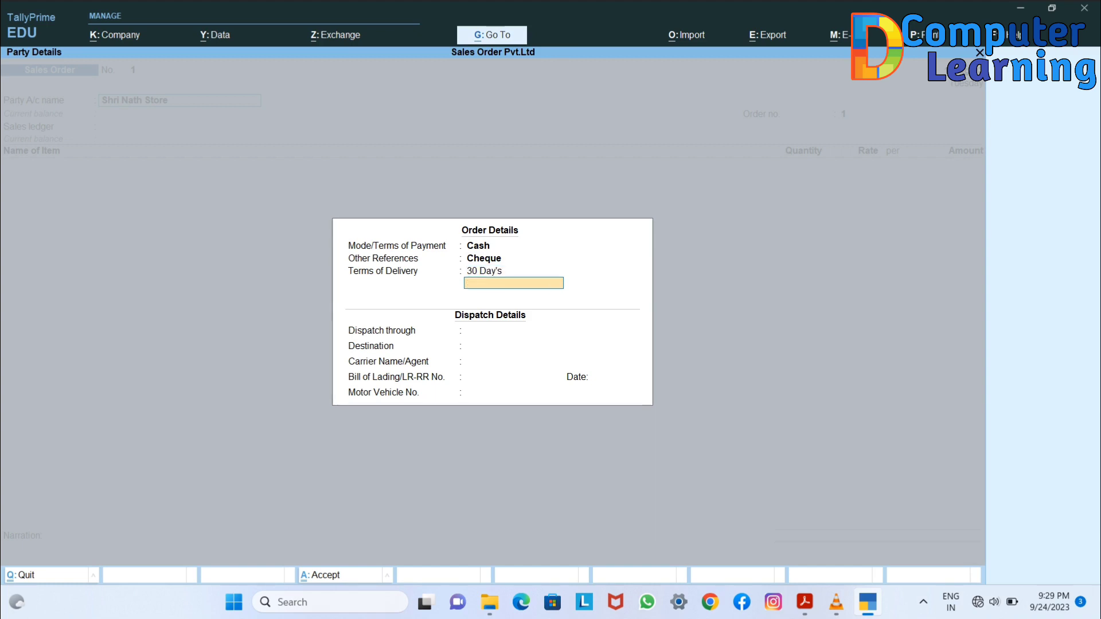
key(Return)
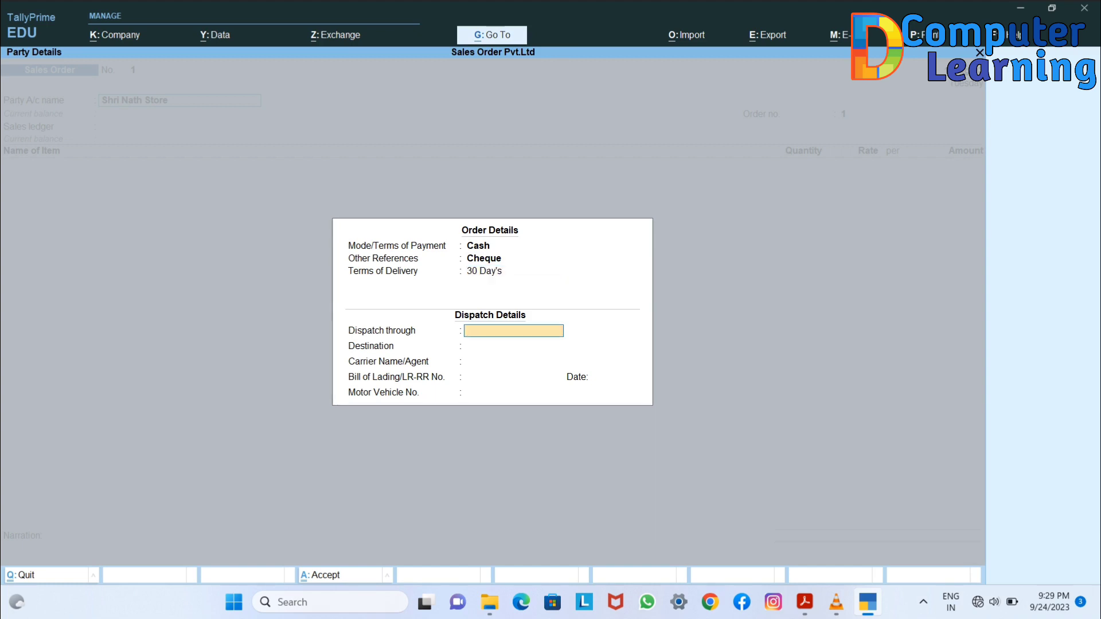
- Set the dispatch details to dispatch through Bike with destination Jamshedpur, Sakchi
text(Bike)
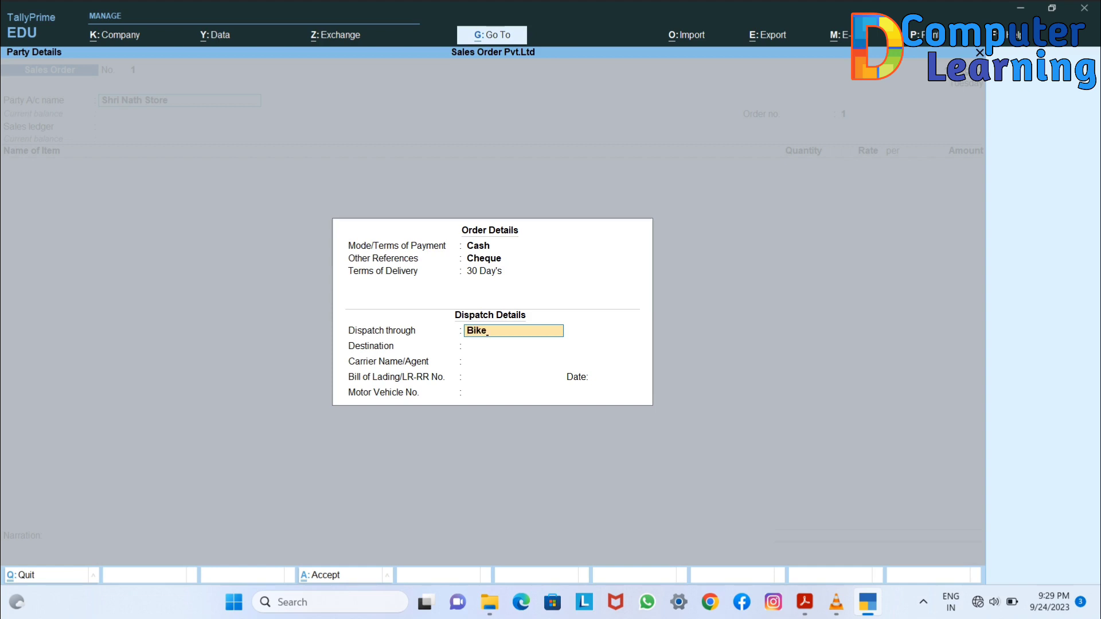
key(Return)
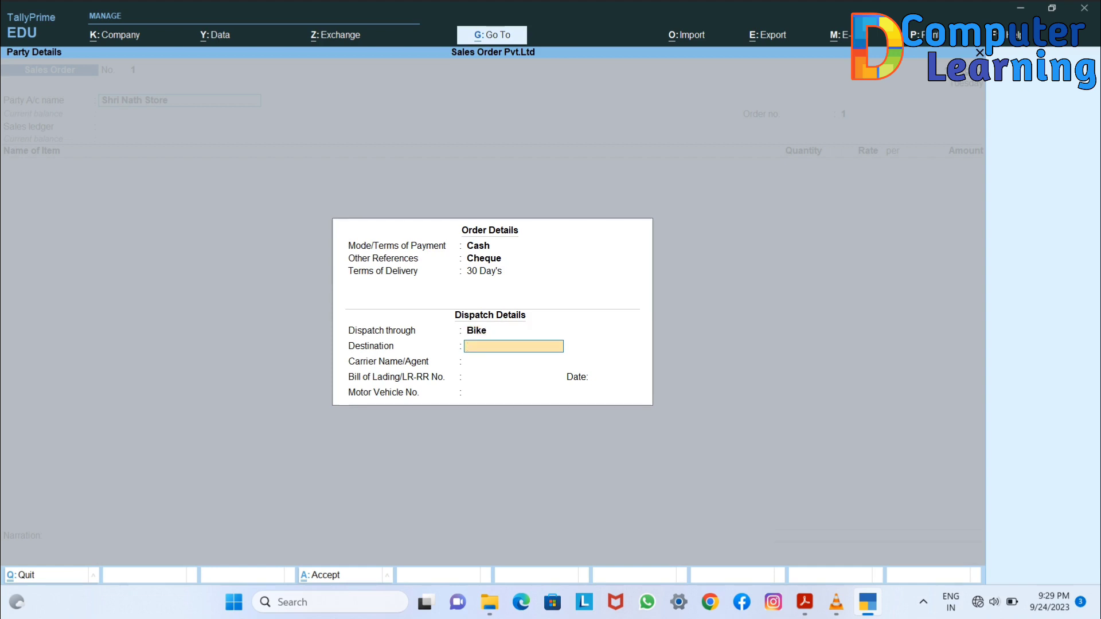
text(Jamshe)
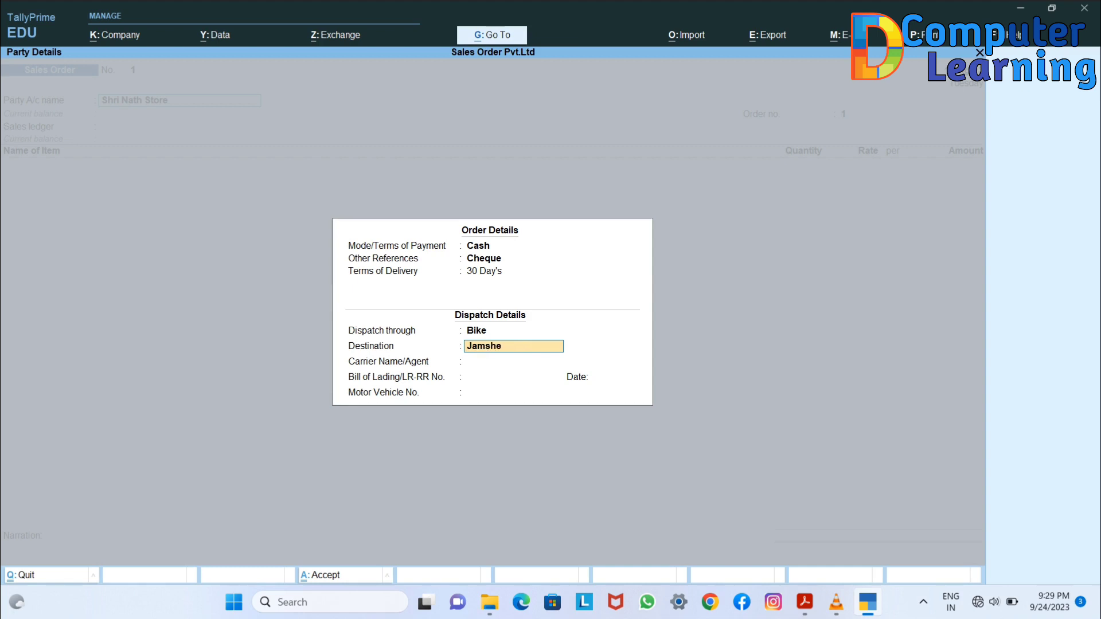
text(dpur, Sakchi)
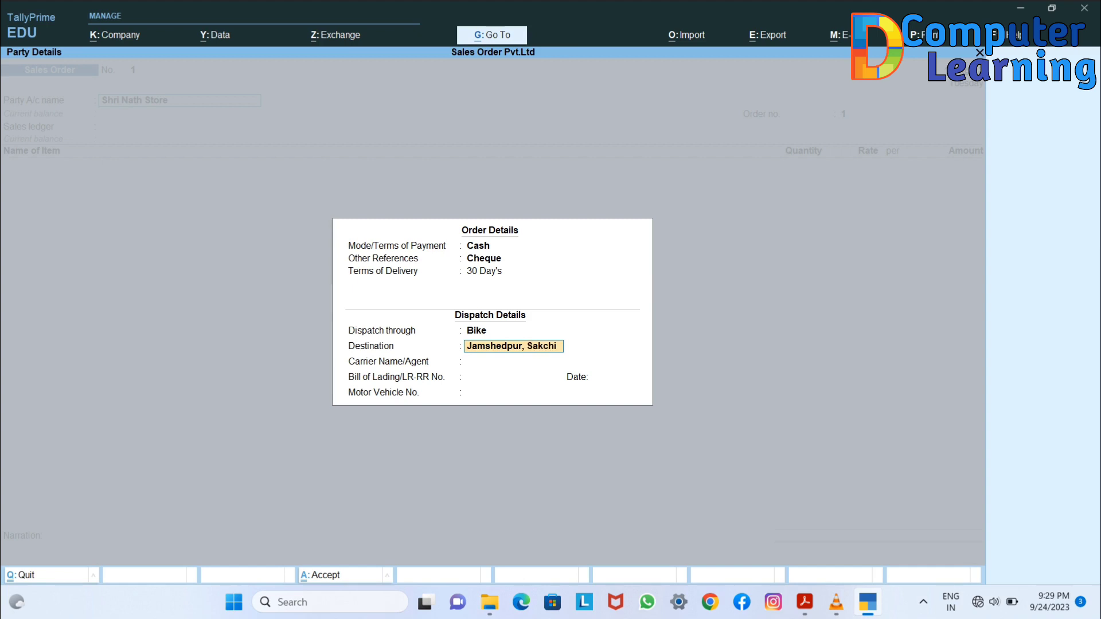
key(Return)
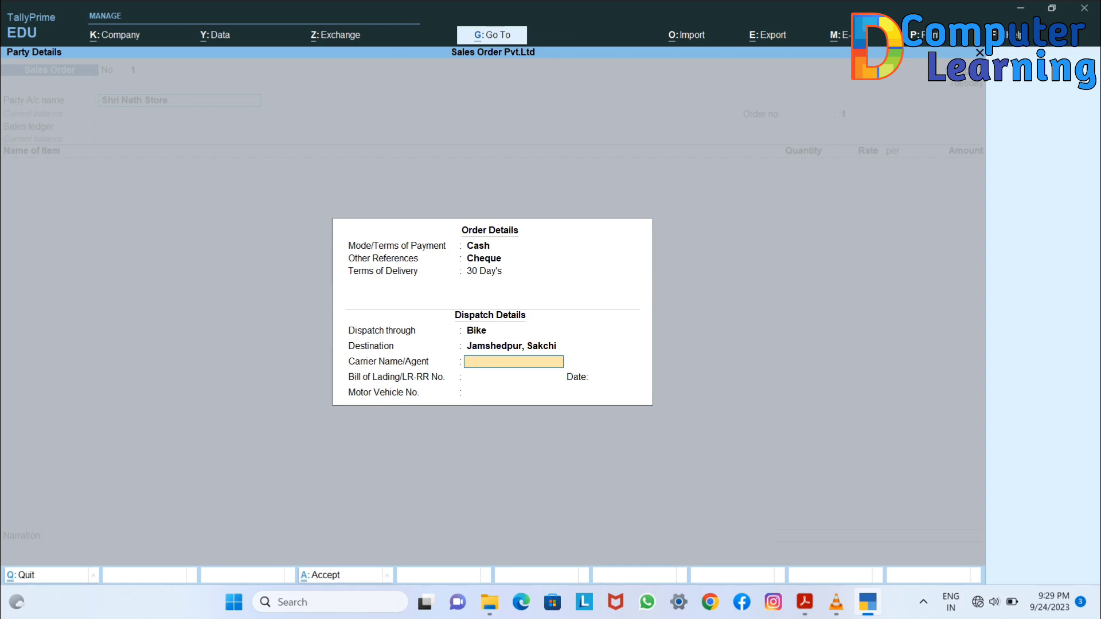
- Enter the carrier agent's name and the motor vehicle number, leaving the bill of lading number and date blank
text(Mr.Ramesh Kumar)
key(Return)
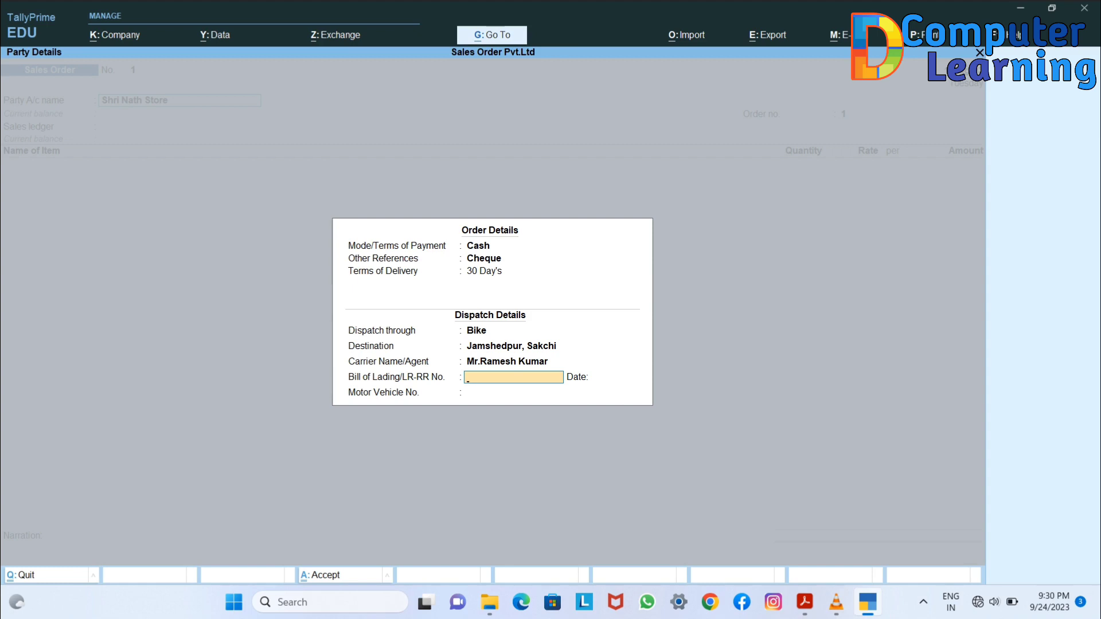
key(Return)
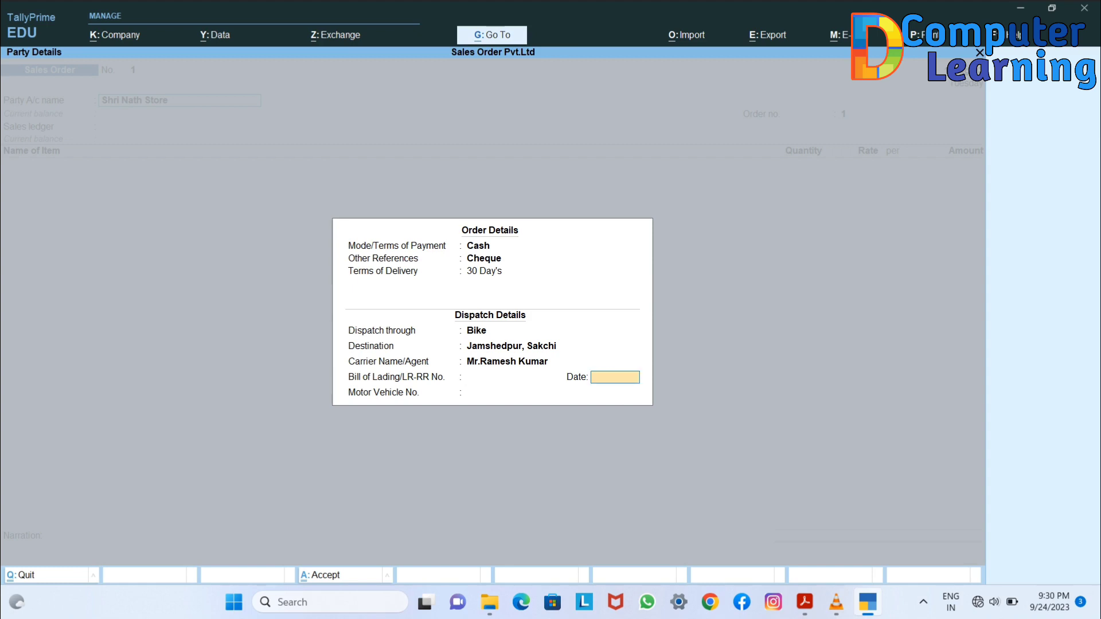
key(Return)
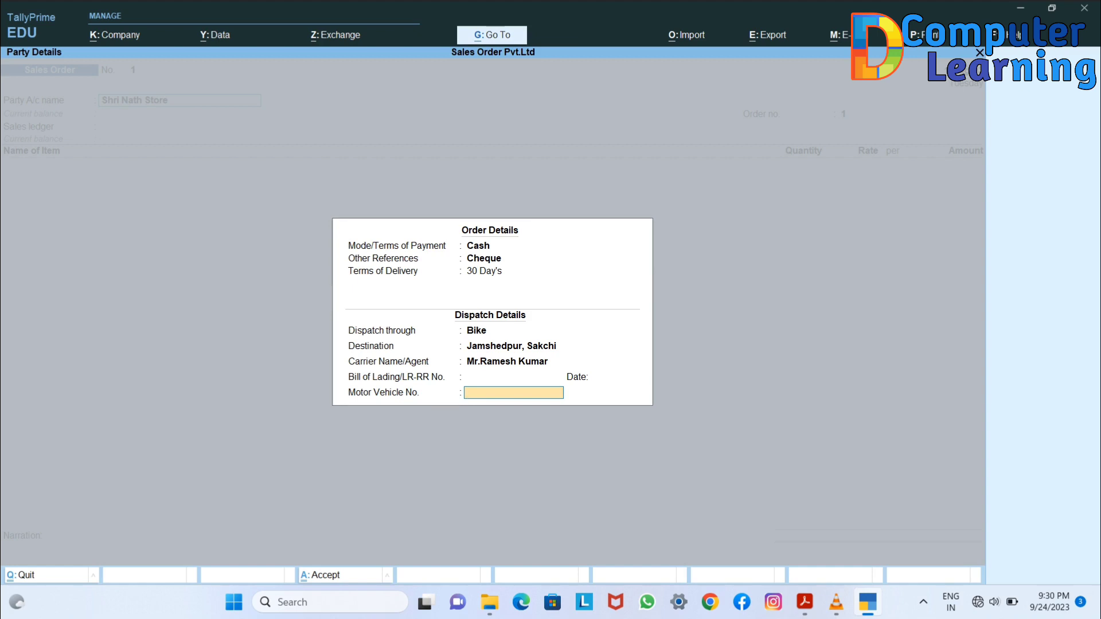
text(Jh)
text(089)
text(DL4)
key(Return)
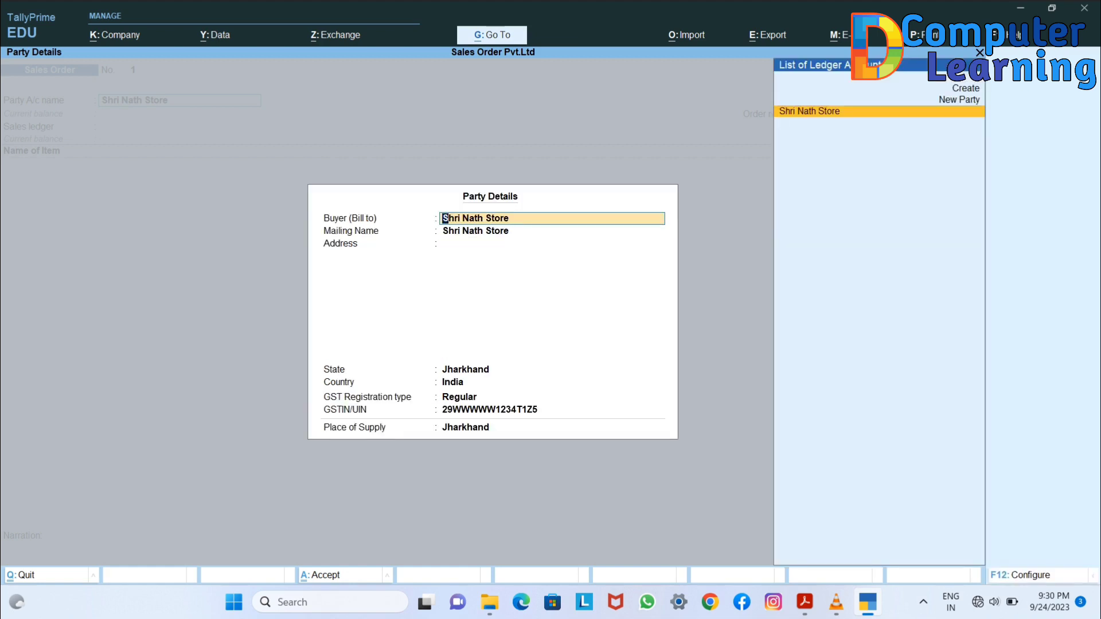
- Keep Shri Nath Store as buyer and mailing name, then switch to the exercise PDF and copy the customer address
key(Return)
key(Return)
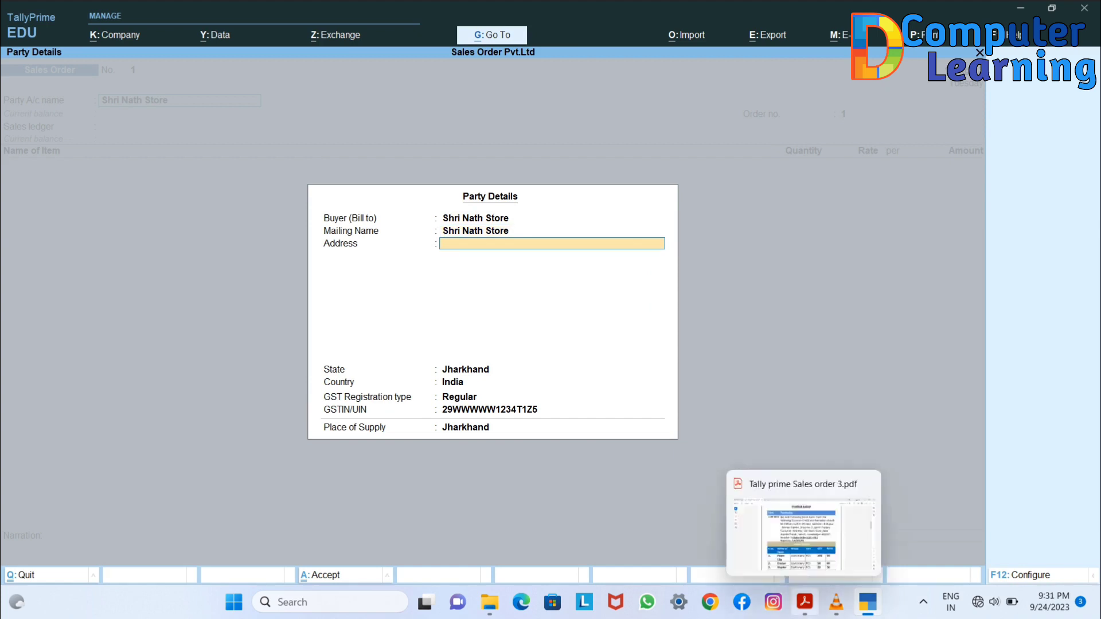
click(805, 602)
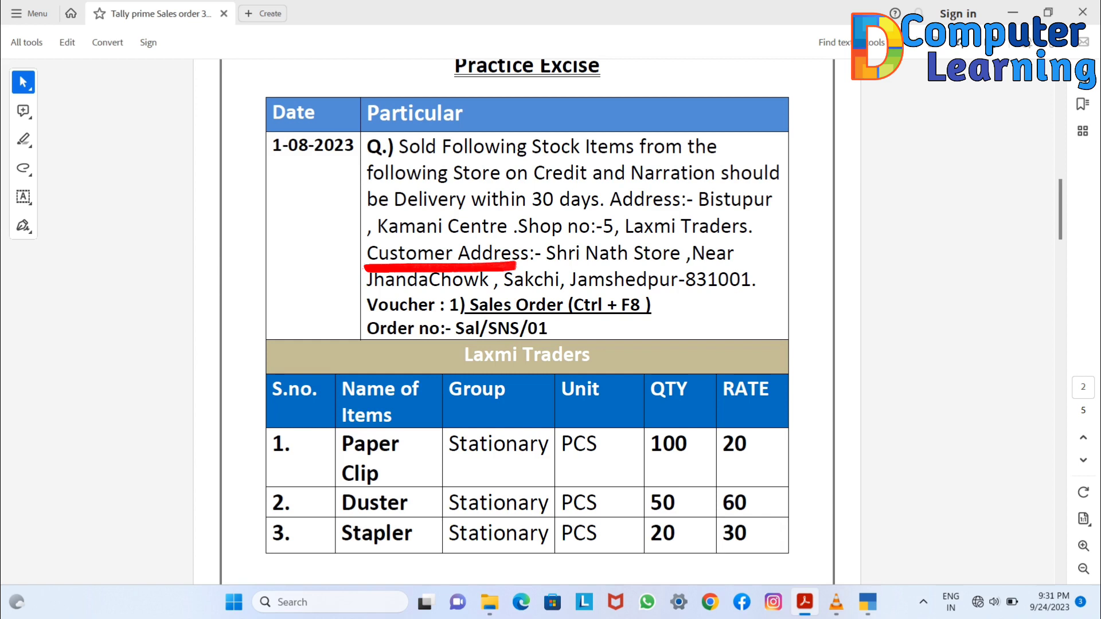
drag(546, 253, 751, 280)
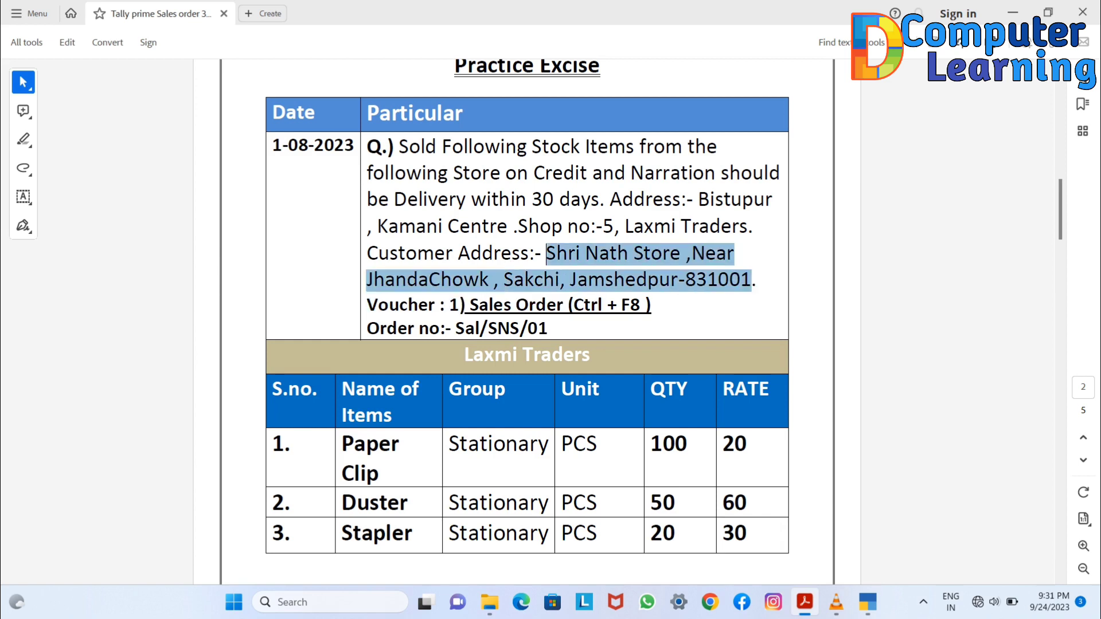
right_click(751, 281)
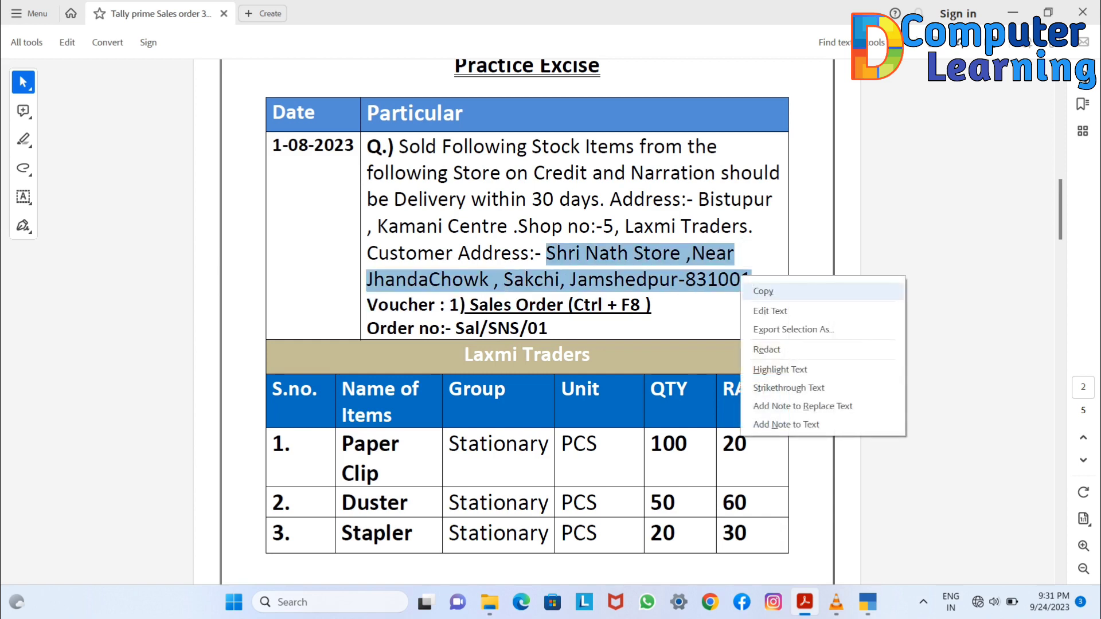
click(763, 291)
- Return to TallyPrime, paste the copied customer address into the party details, and accept the remaining party fields
key(alt+Tab)
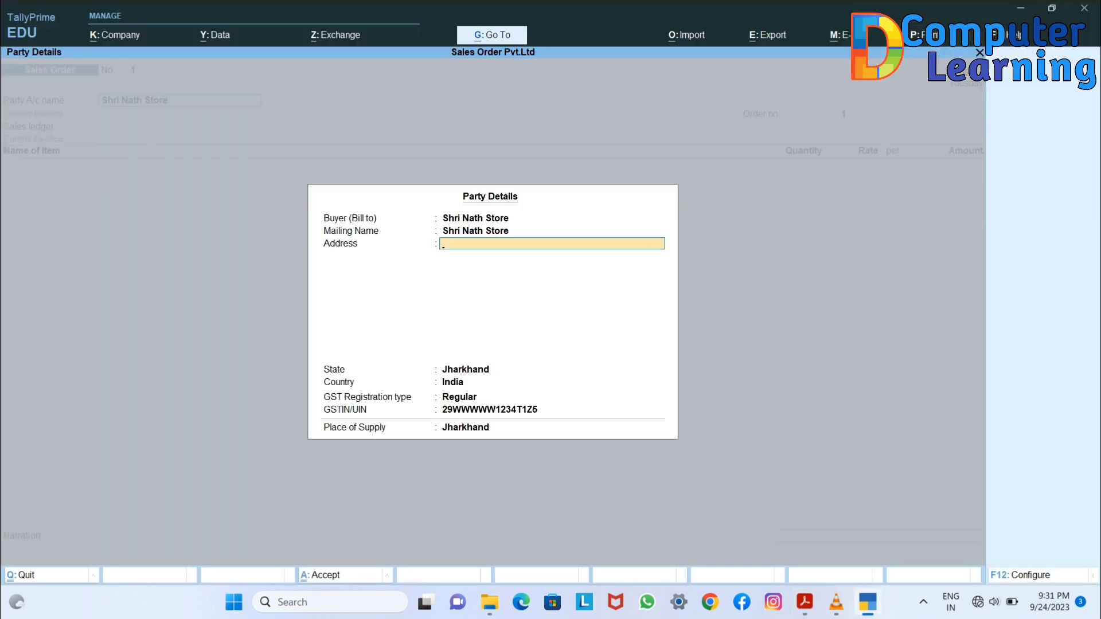
key(ctrl+alt+v)
key(Return)
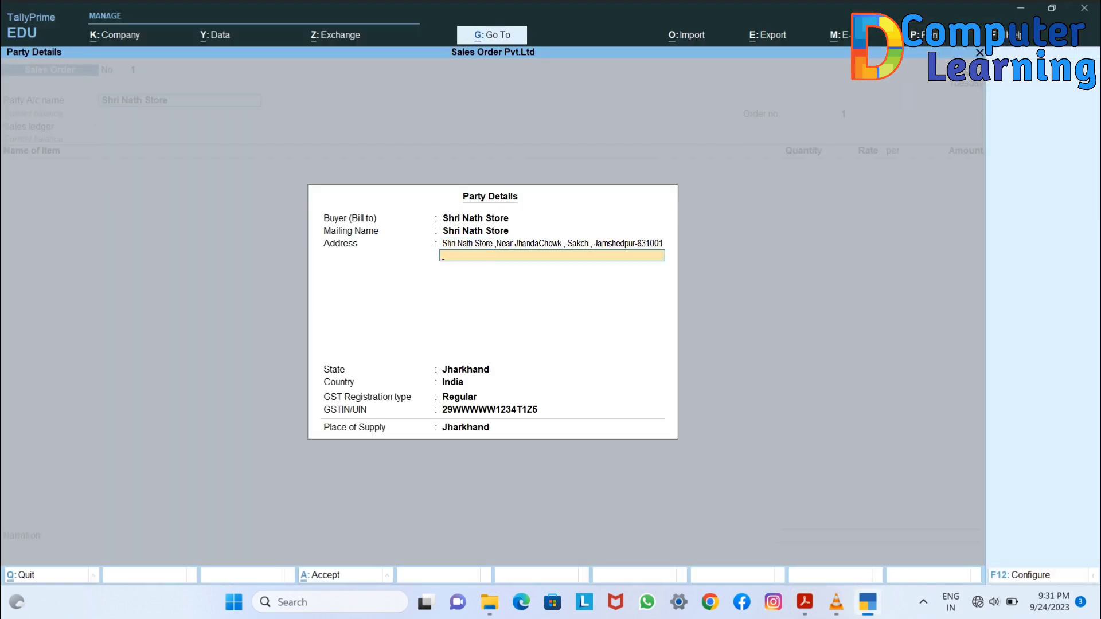
key(Return)
key(Return)
key(Return)
key(Return)
key(Return)
key(Return)
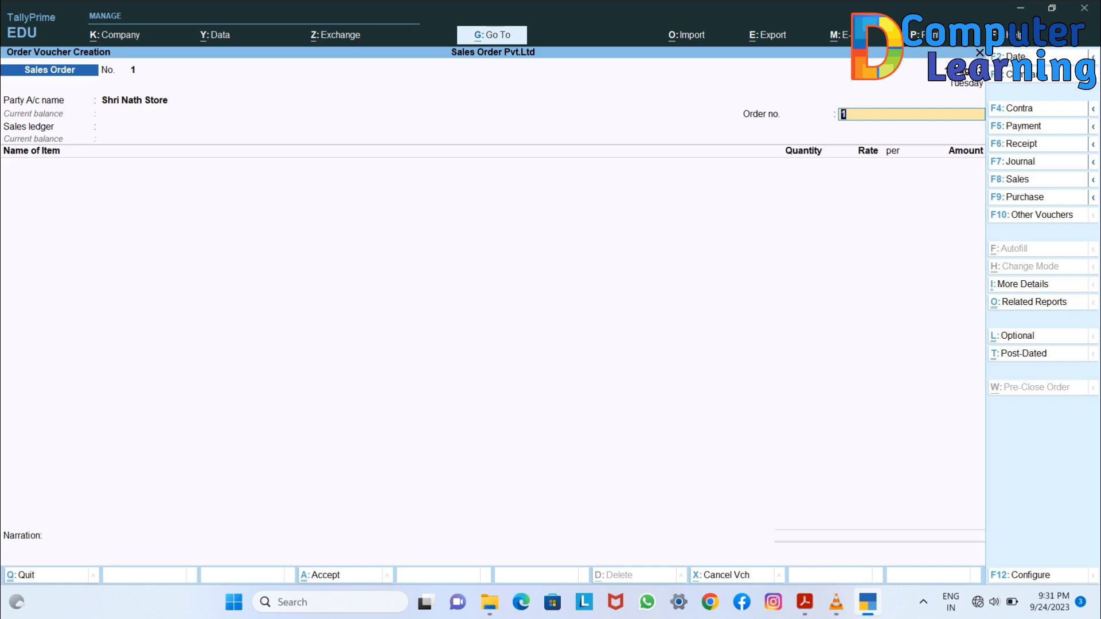
- Switch to the exercise PDF and copy the full sales order number from the question
key(alt+Tab)
drag(528, 328, 548, 328)
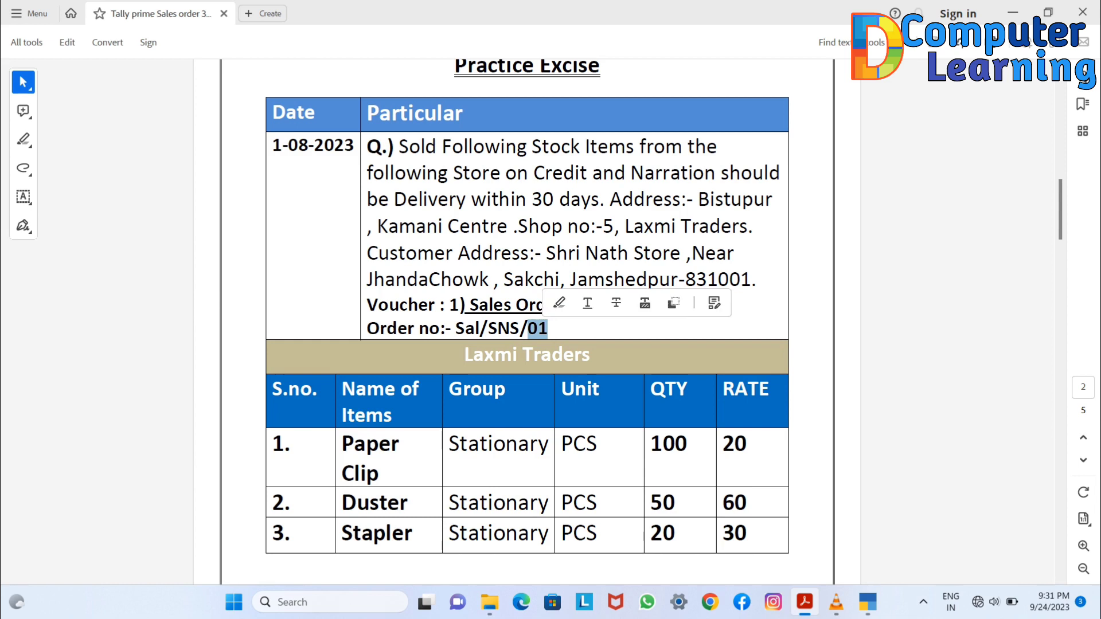
key(Escape)
drag(549, 328, 451, 329)
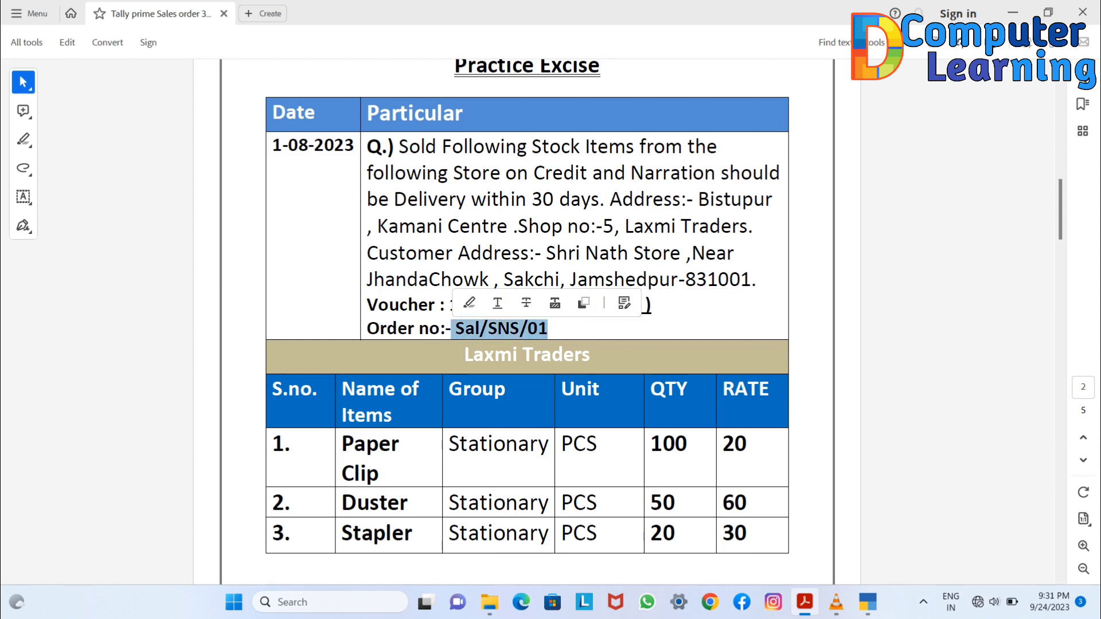
right_click(464, 330)
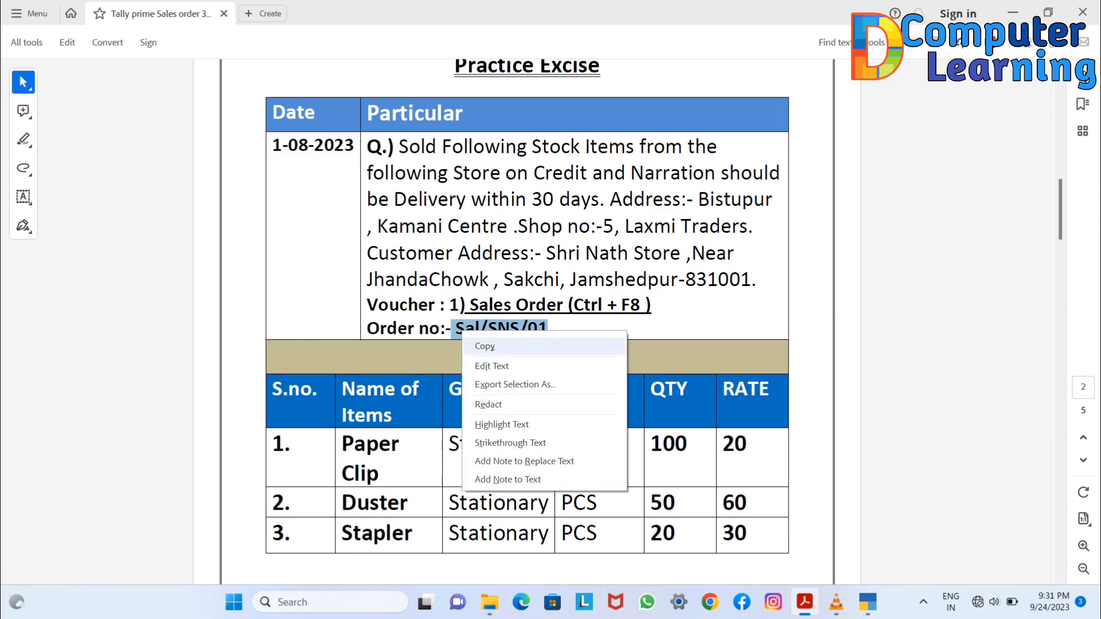
click(485, 346)
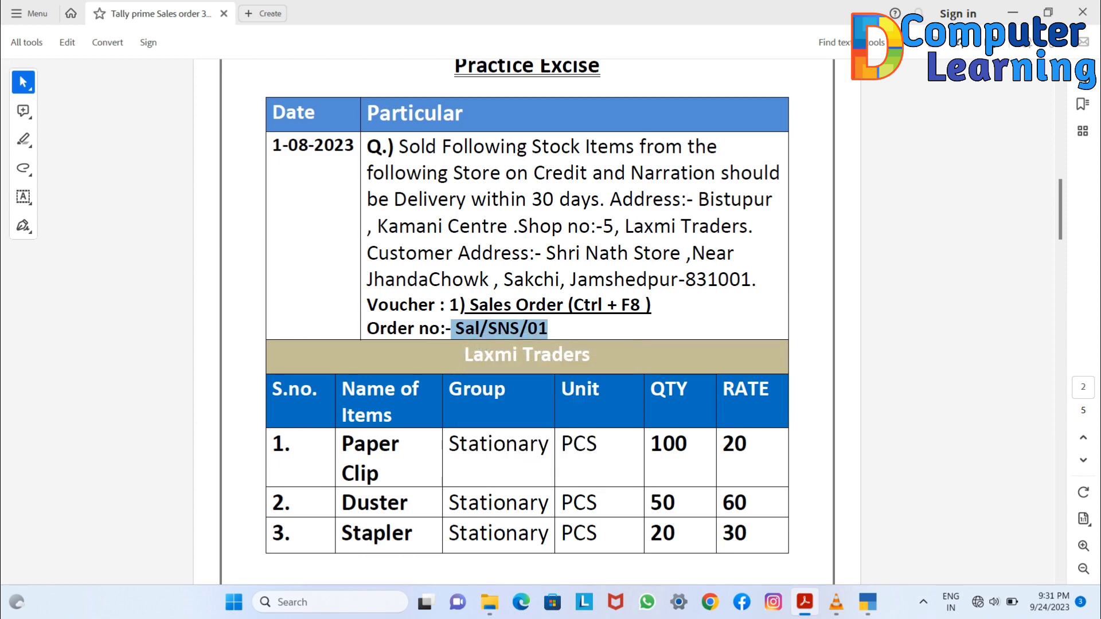
- Return to TallyPrime, enter the order number from the exercise, and choose Sales as the sales ledger
click(868, 602)
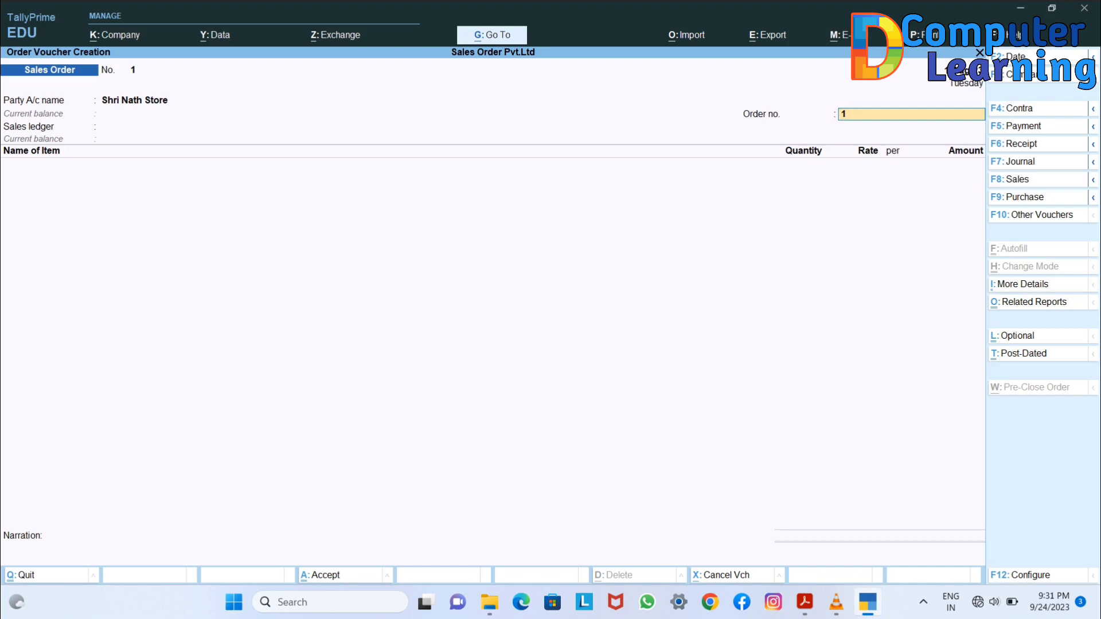
text(Sal/SNS/01)
key(Return)
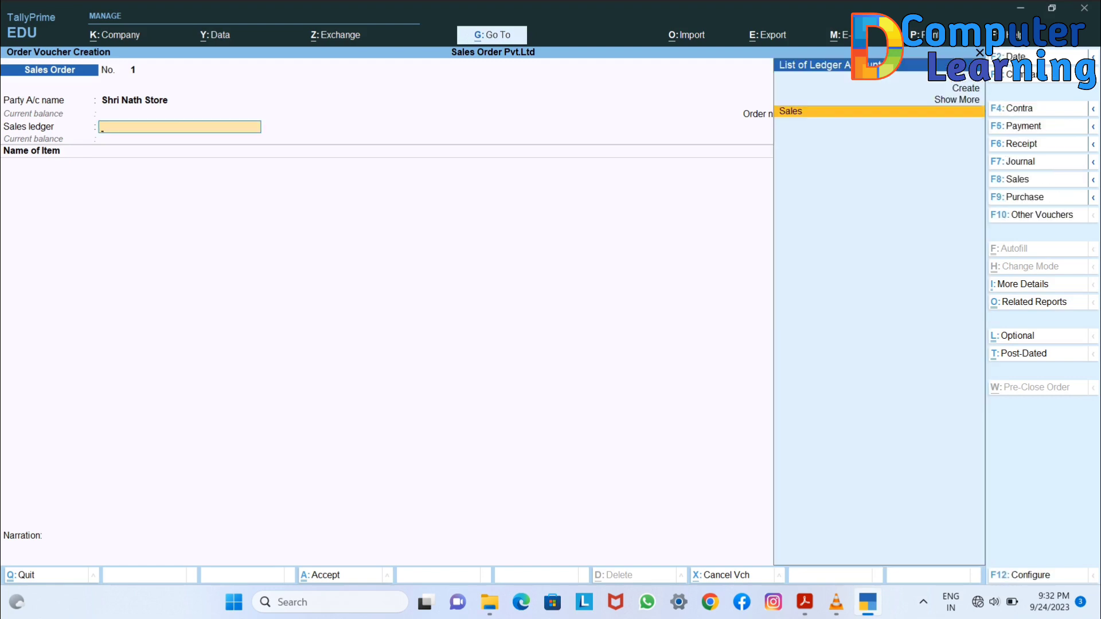
key(Return)
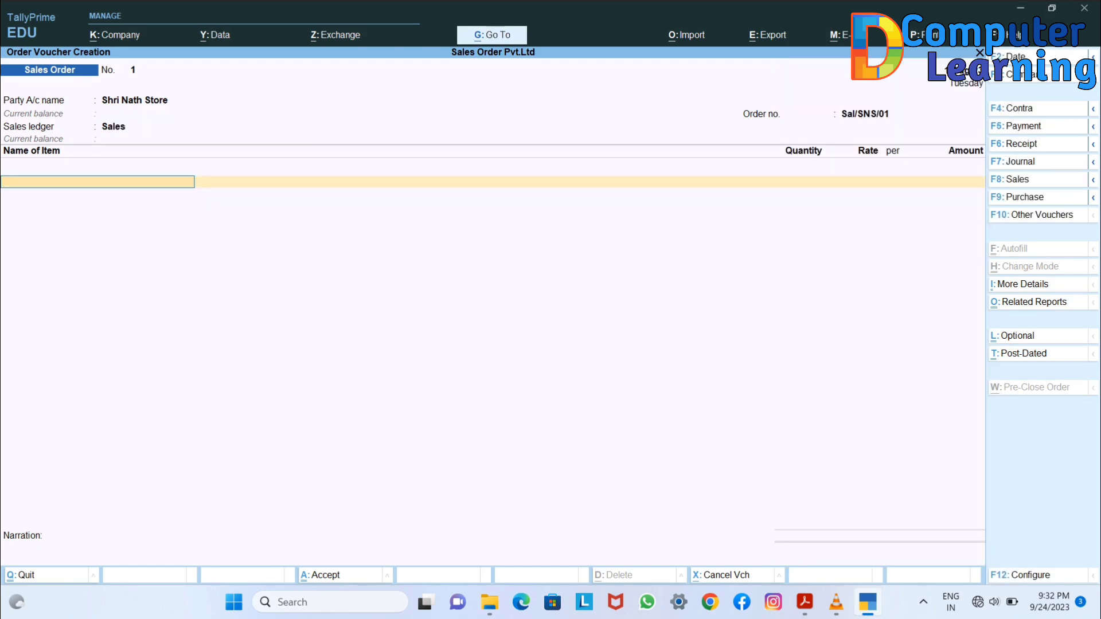
key(BackSpace)
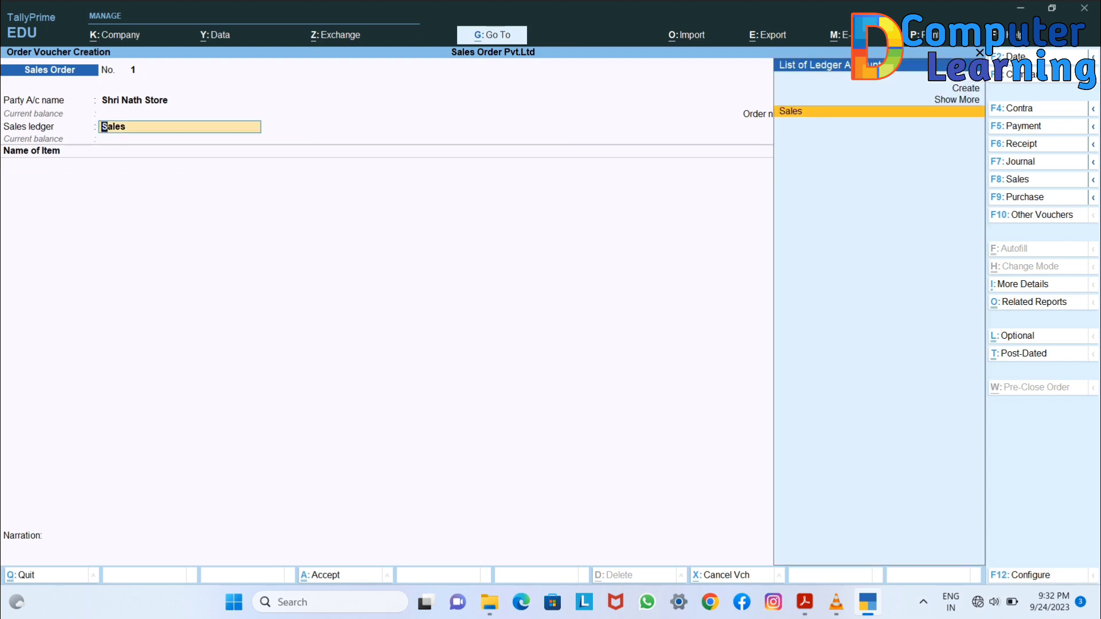
- Switch to the exercise PDF to check the Laxmi Traders item table, and go back to TallyPrime
key(alt+Tab)
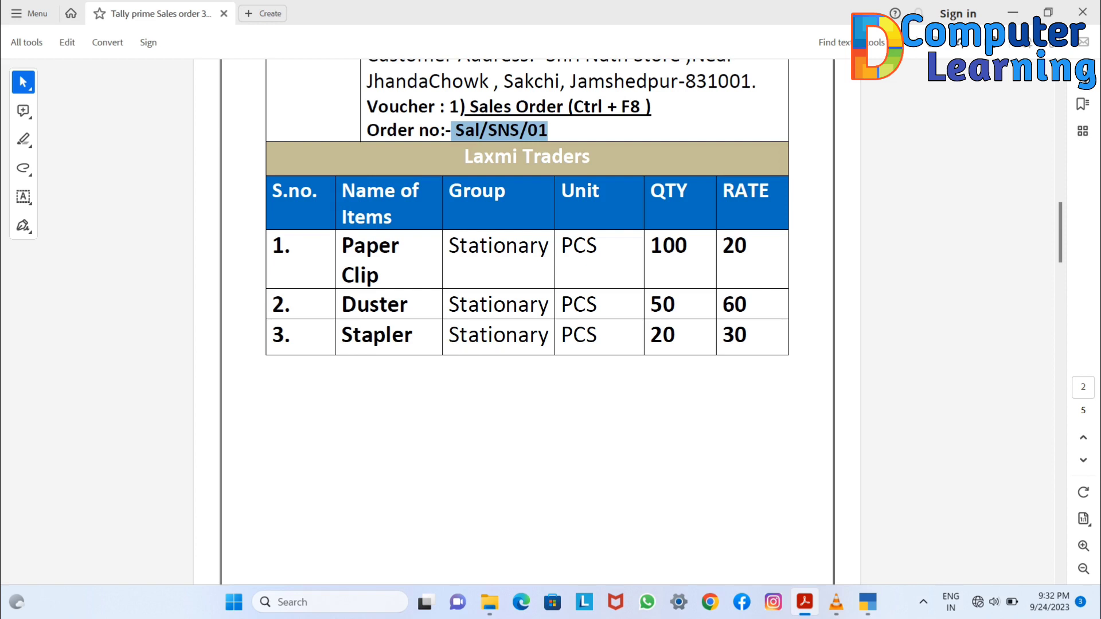
mouse_move(868, 602)
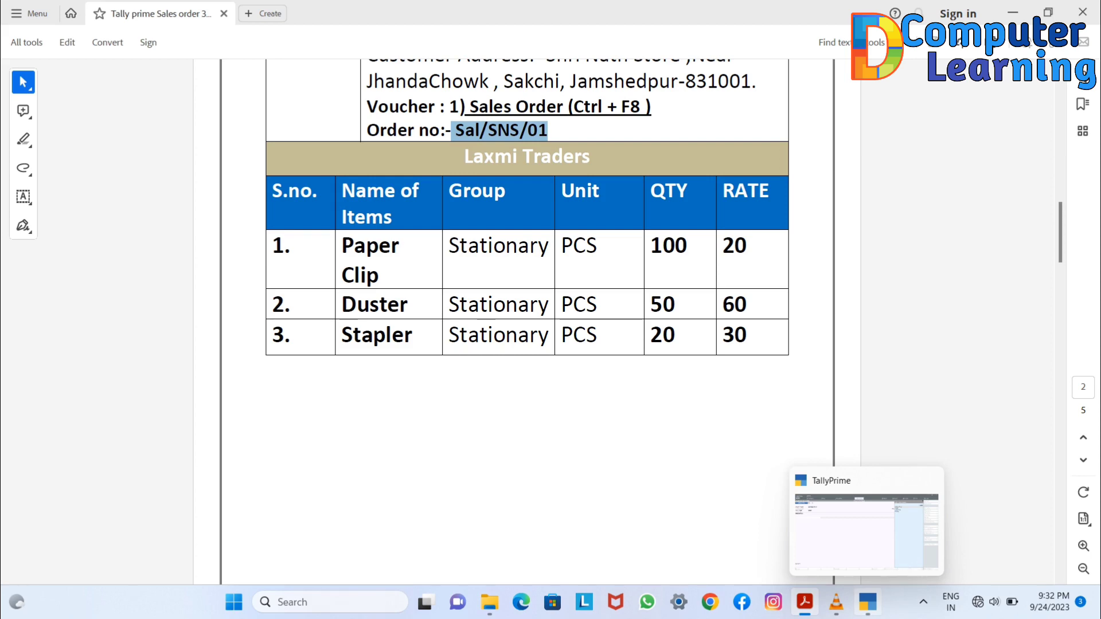
click(868, 602)
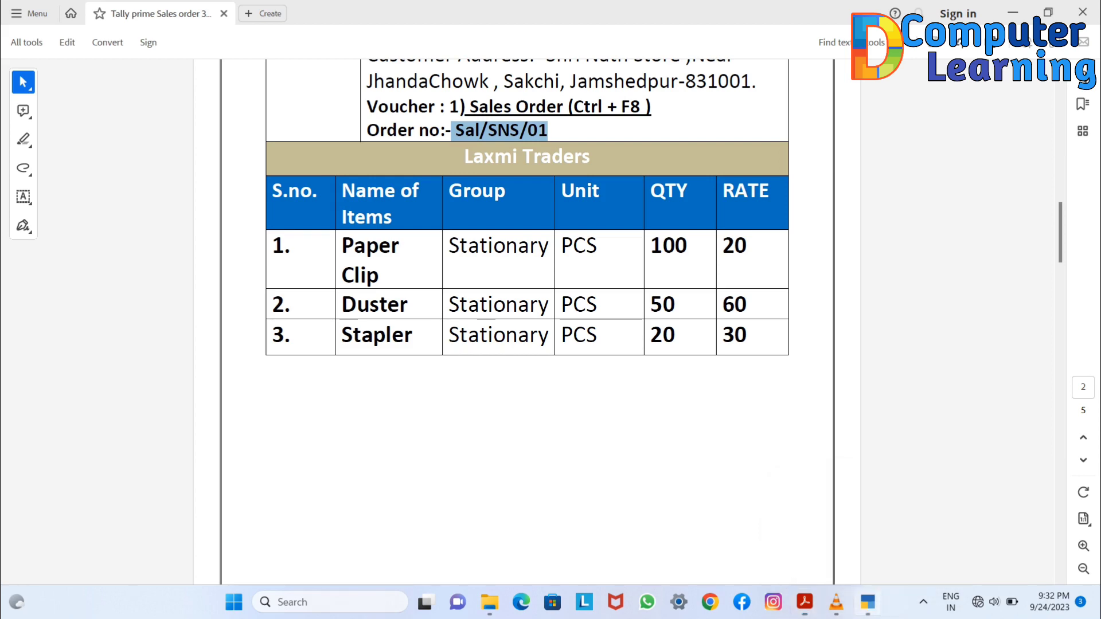
- Add Paper Clip to the sales order, due on 1-Aug-23, with quantity 100 Pcs and rate 20 per Pcs
key(Down)
key(Down)
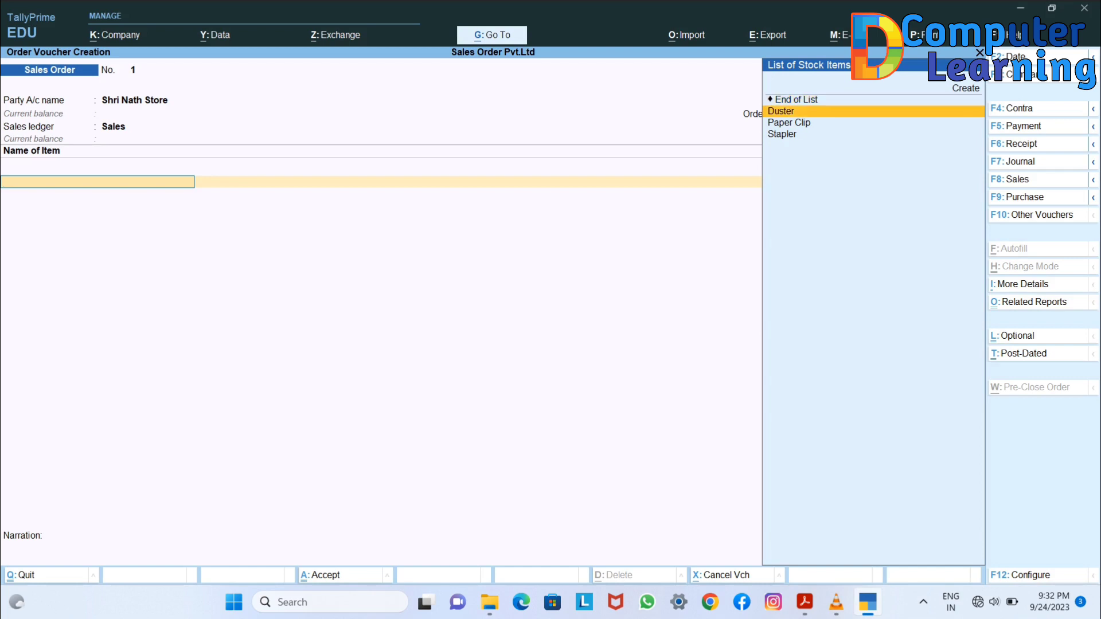
key(Return)
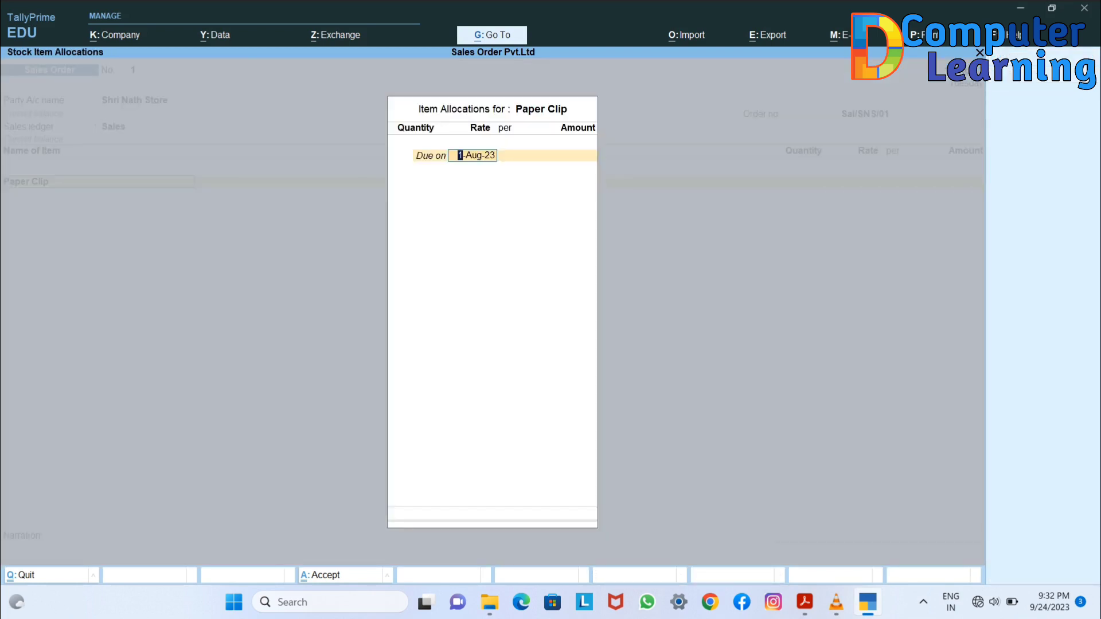
key(Return)
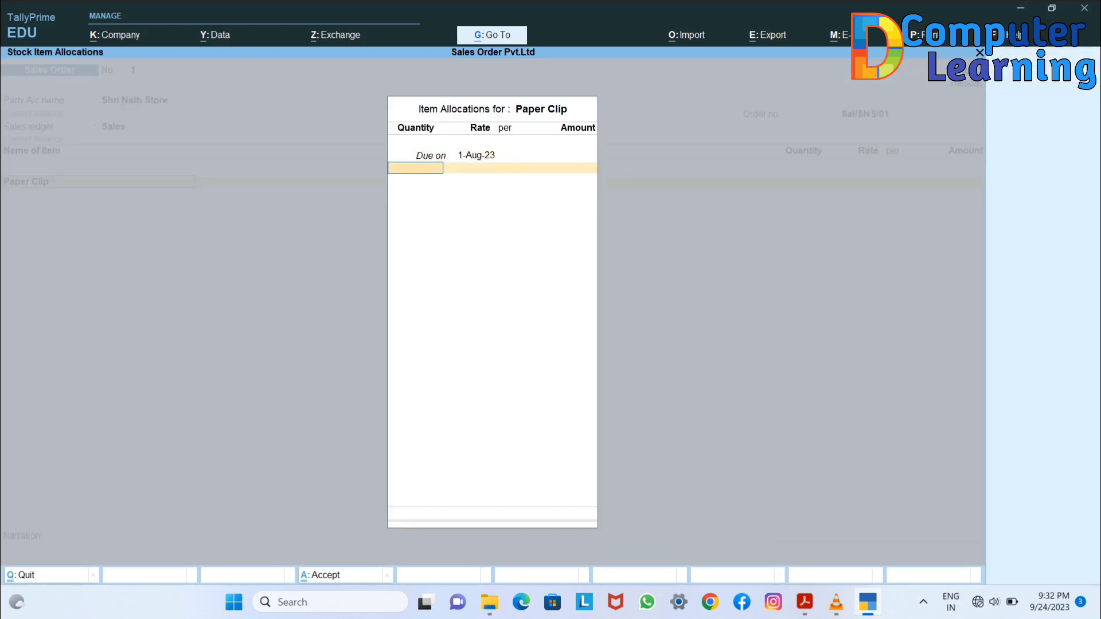
text(100)
key(Return)
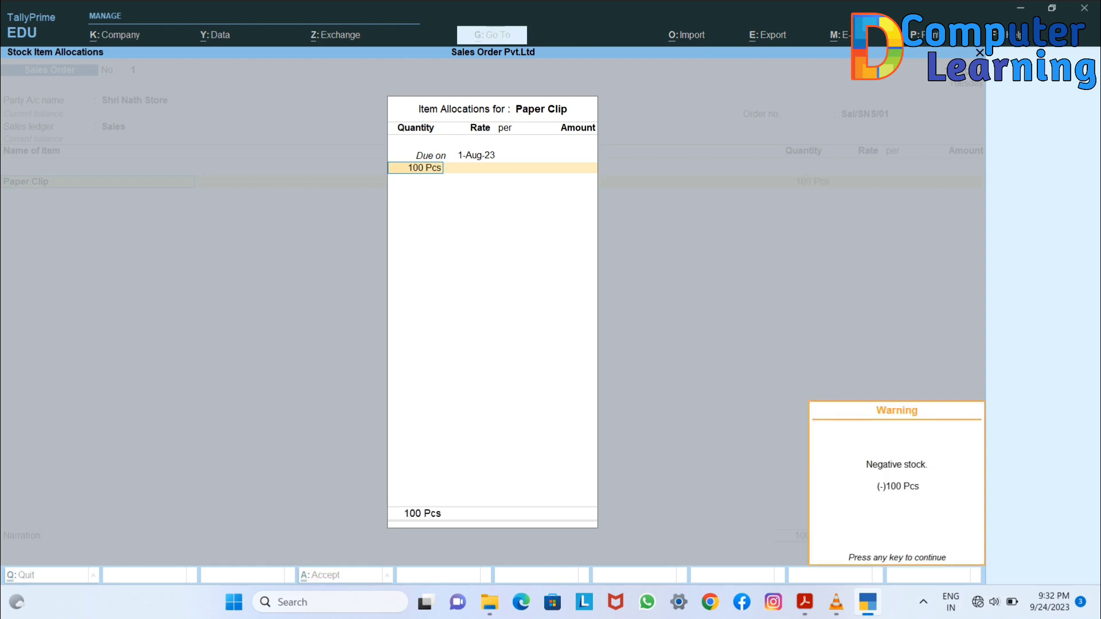
key(Return)
text(20)
key(Return)
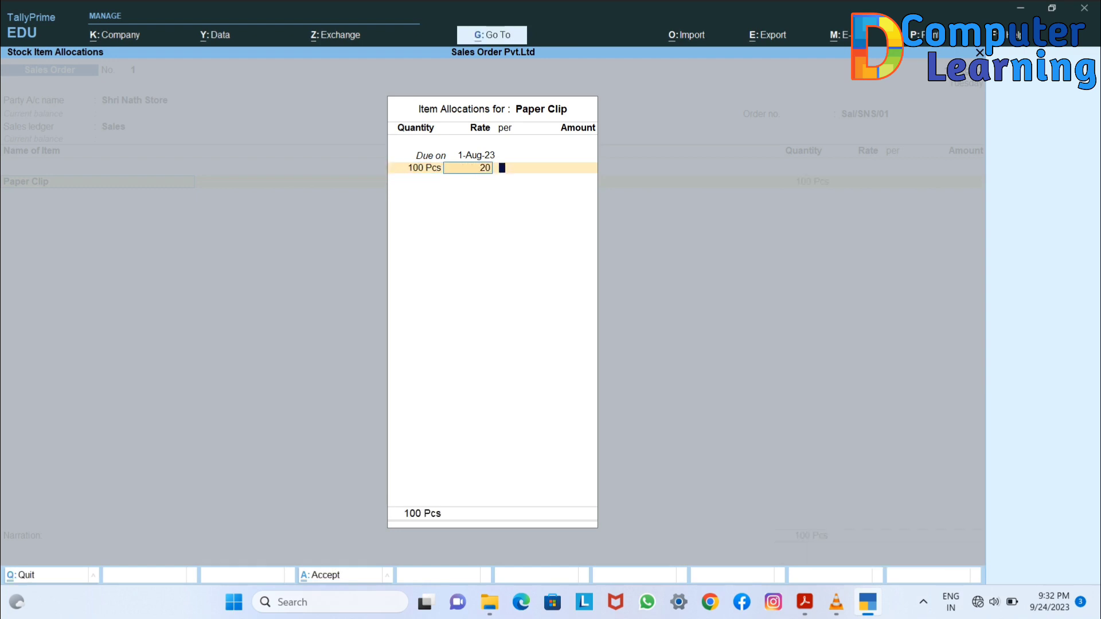
key(Return)
key(Return)
key(Return)
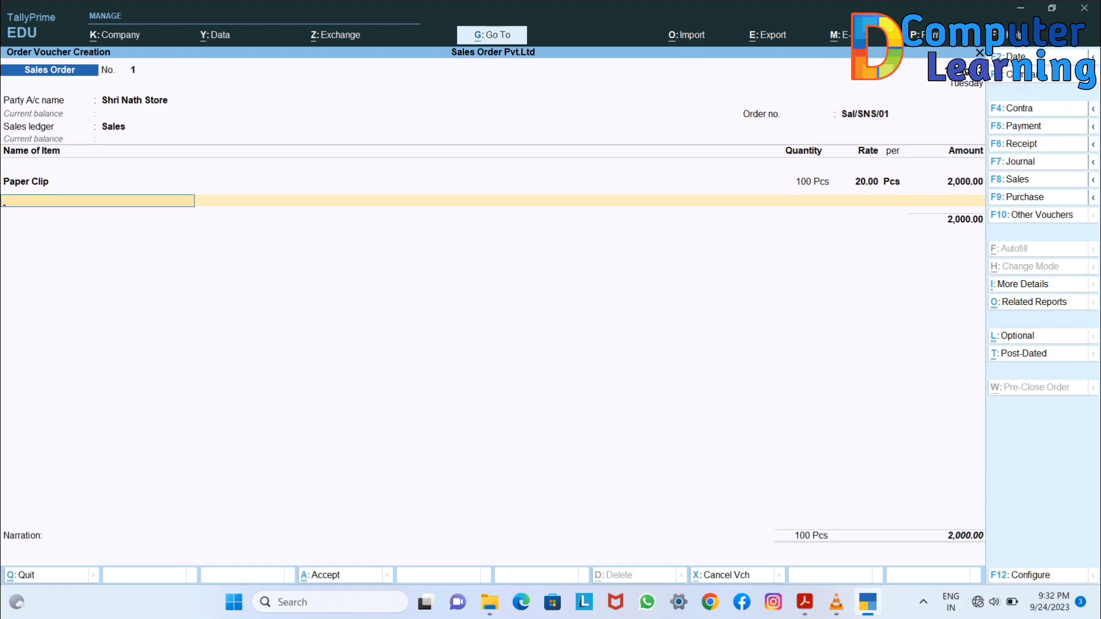
- Choose Duster as the second item of the sales order and accept the due date 1-Aug-23
key(Down)
key(Down)
key(Down)
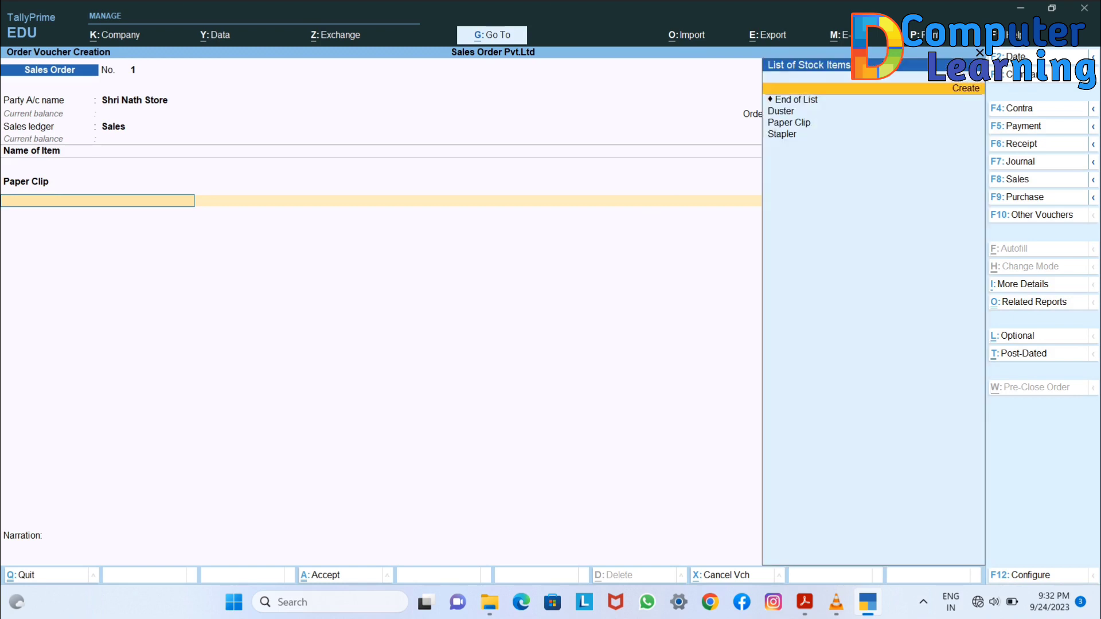
key(Return)
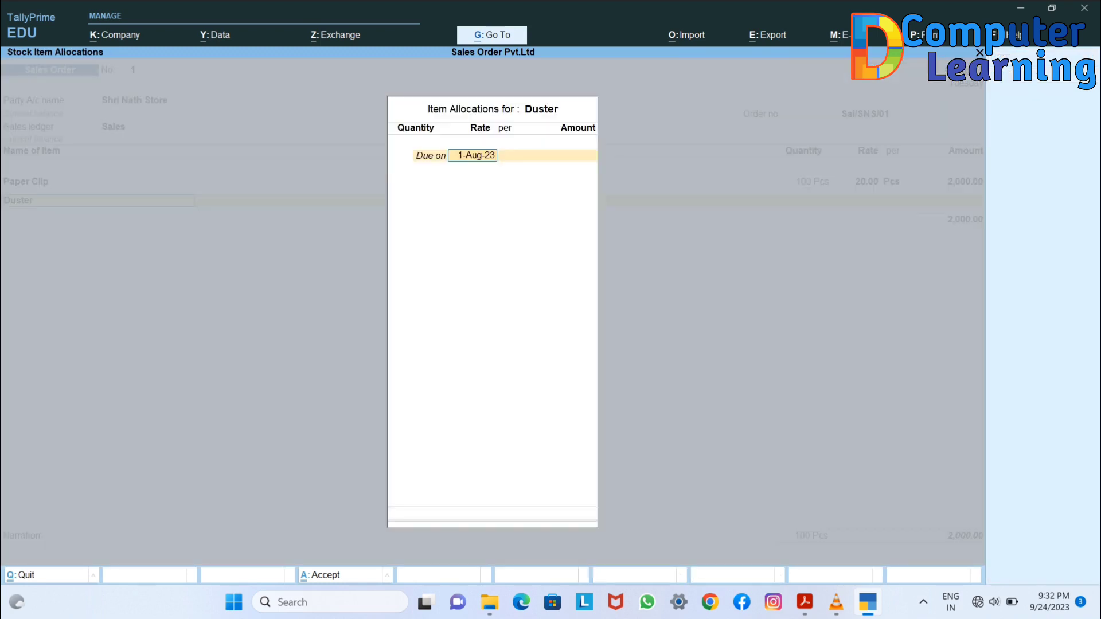
key(Return)
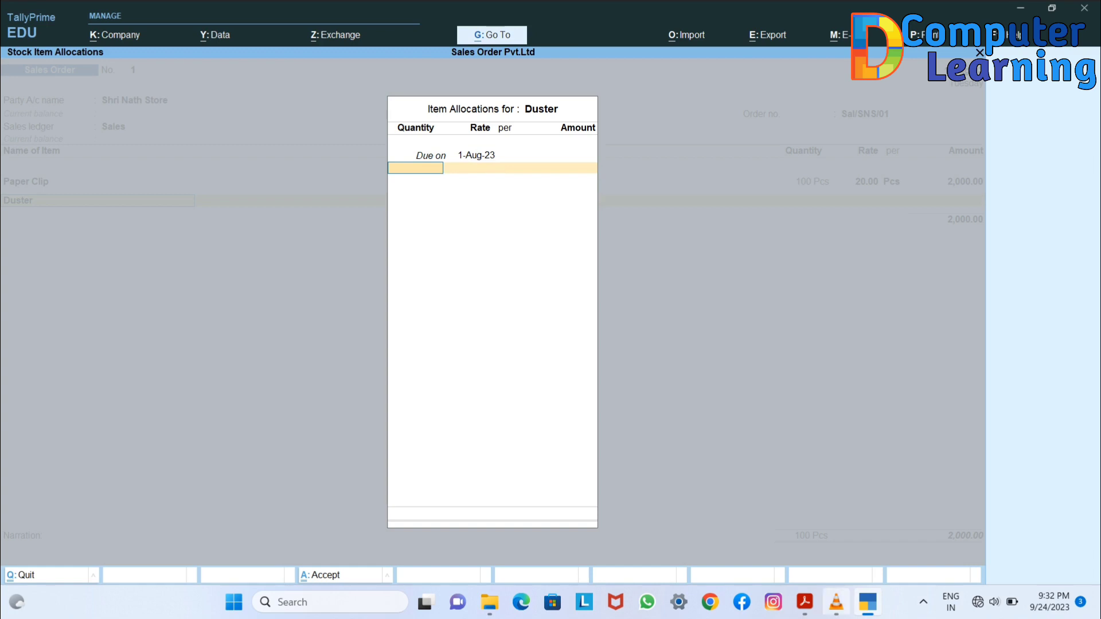
- Check the Duster row in the exercise PDF, return to TallyPrime, and enter 50 Pcs at rate 60 for it
click(805, 602)
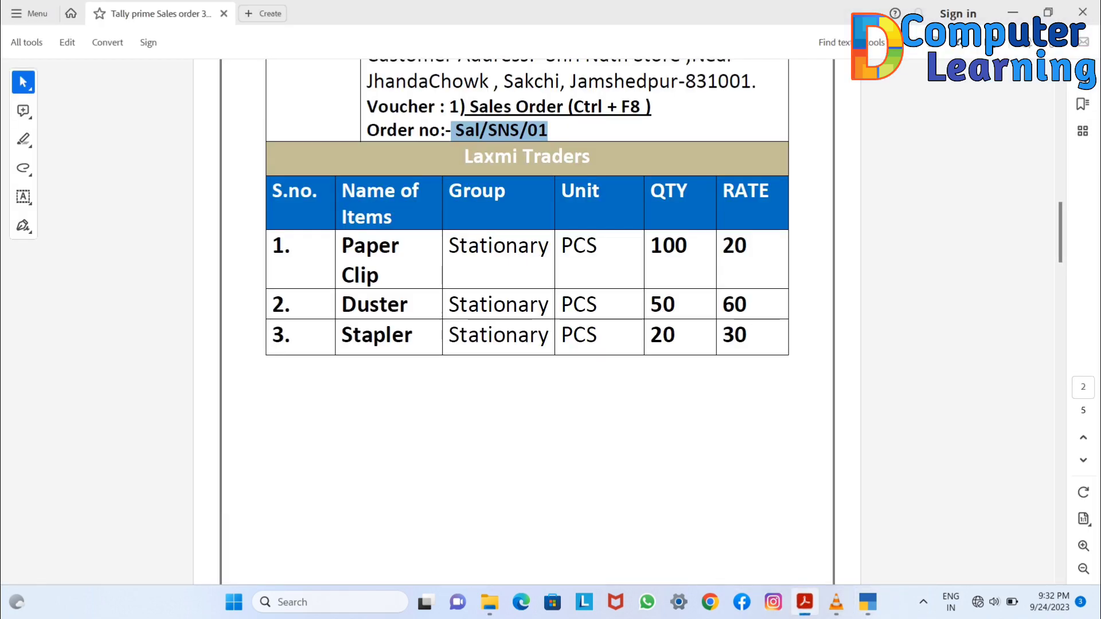
click(867, 602)
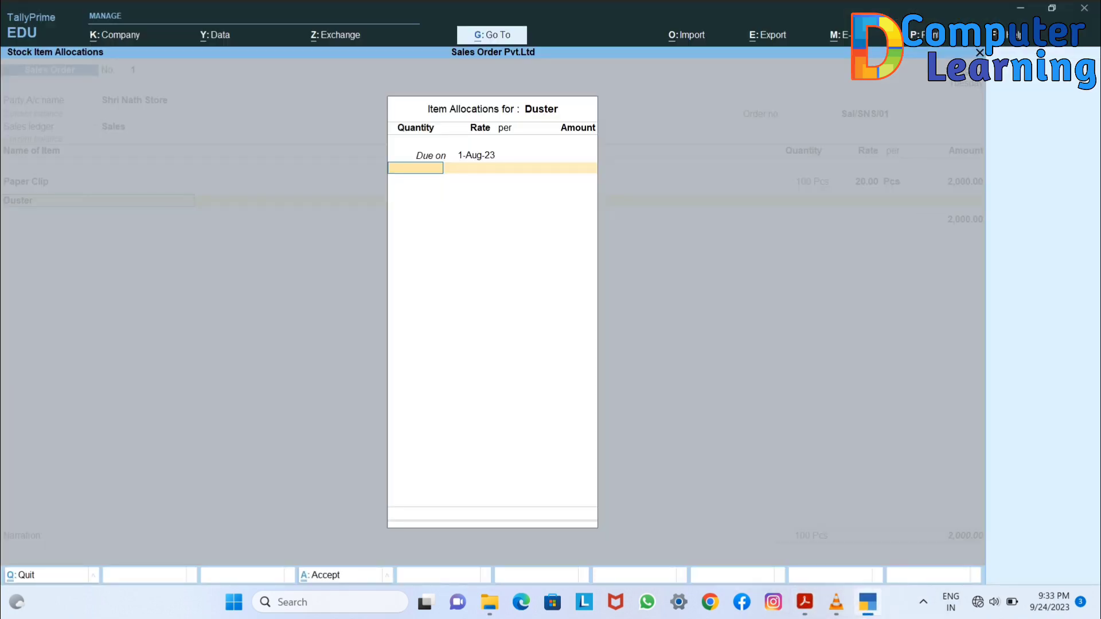
text(50)
key(Return)
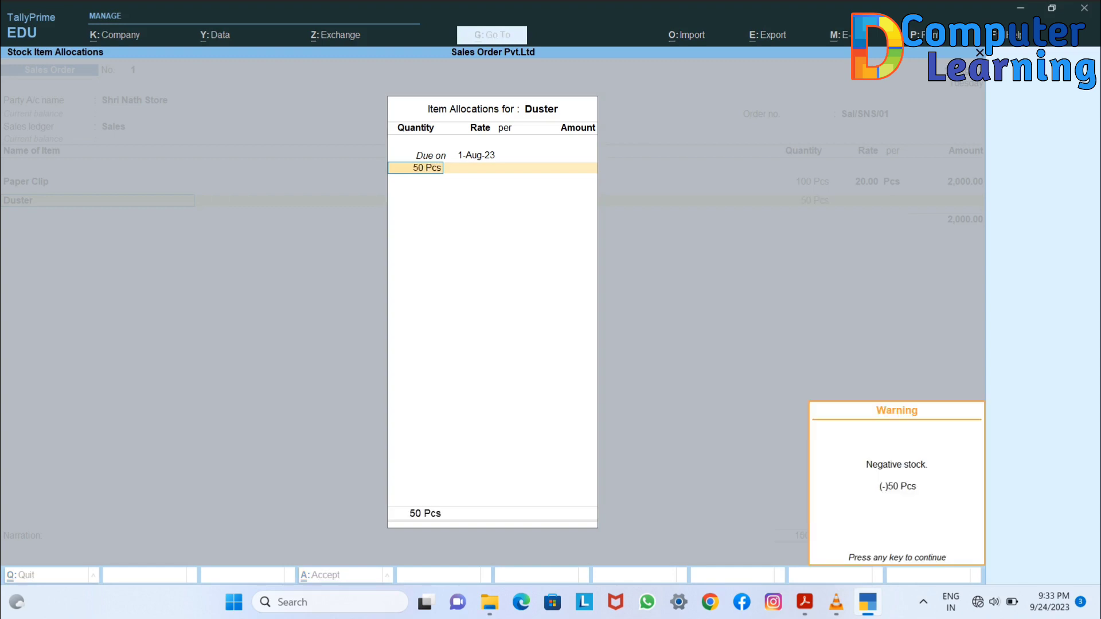
key(Return)
text(60)
key(Return)
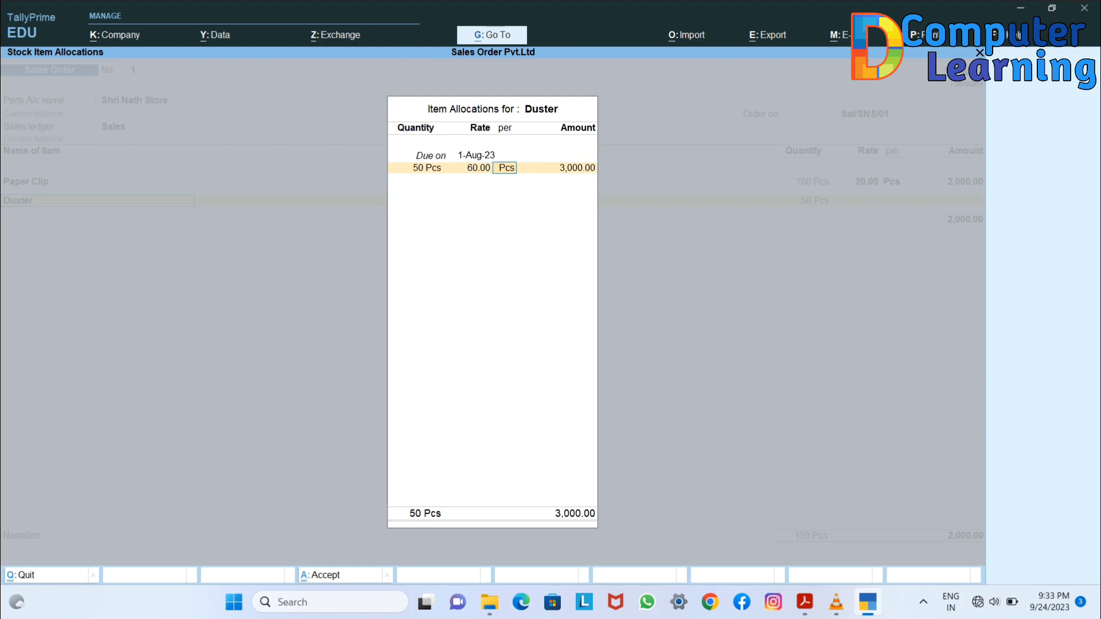
key(Return)
key(Return)
key(Return)
key(Return)
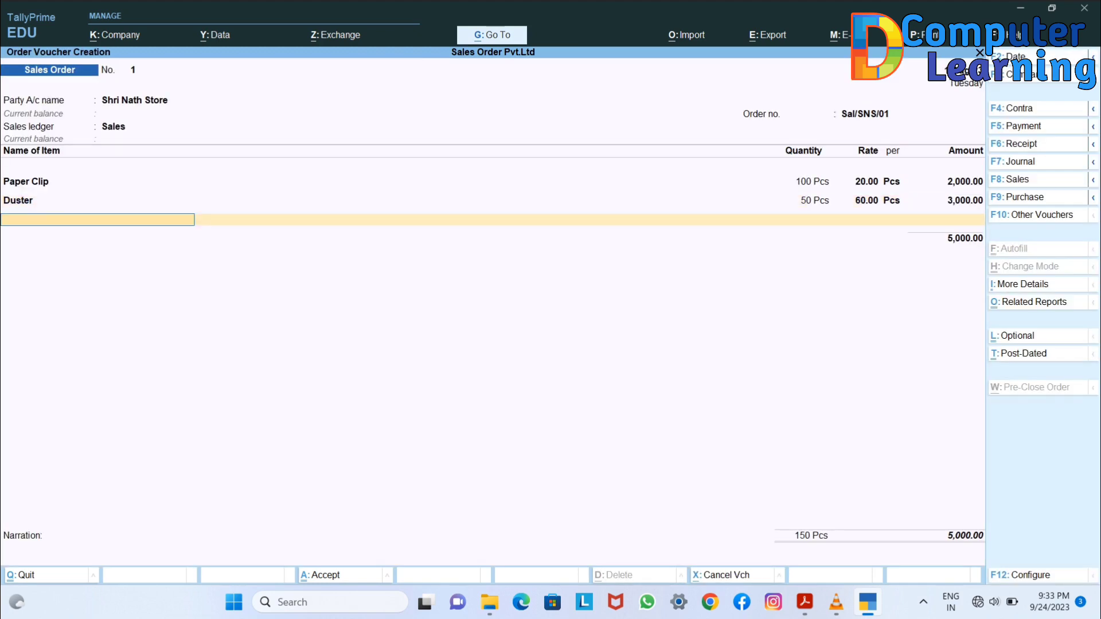
- Add Stapler as the third item, due on 1-Aug-23, with quantity 20 Pcs and rate 30 per Pcs
key(Down)
key(Down)
key(Down)
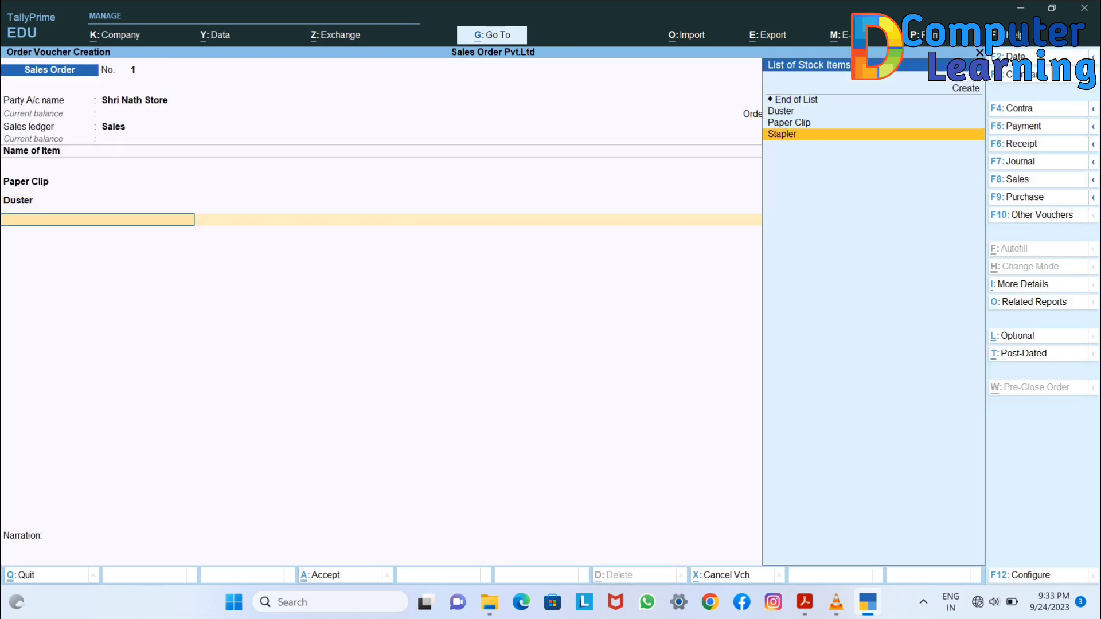
key(Return)
key(Return)
text(20)
key(Return)
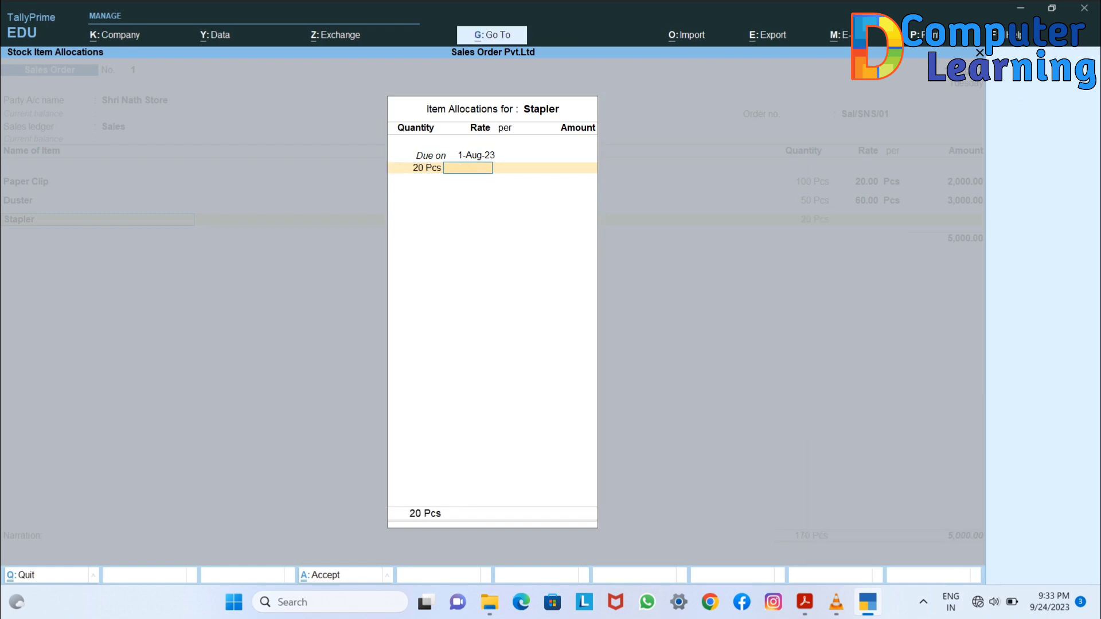
text(30)
key(Return)
key(Return)
key(Return)
key(Return)
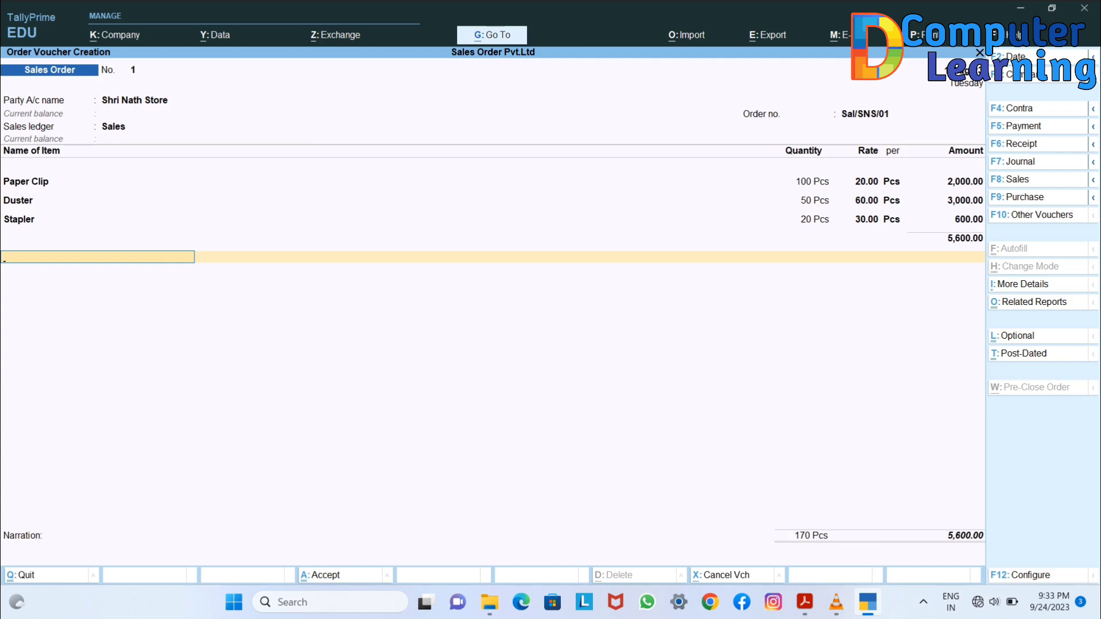
- In the ledger line below the items, start a new ledger named CGST under the Duties & Taxes group
key(BackSpace)
key(Return)
key(Return)
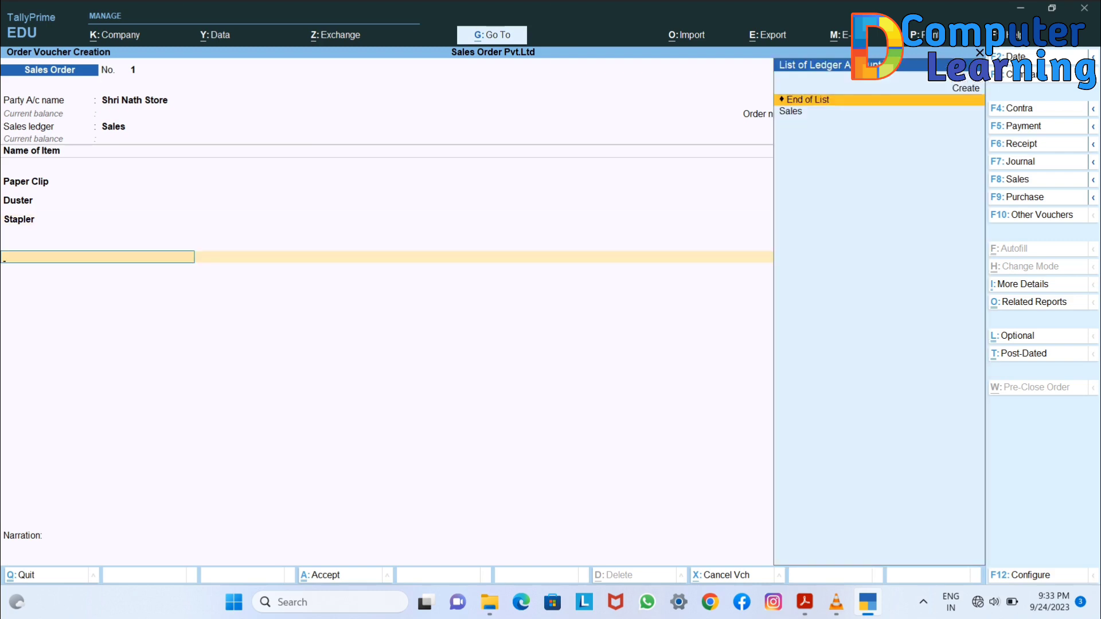
key(alt+c)
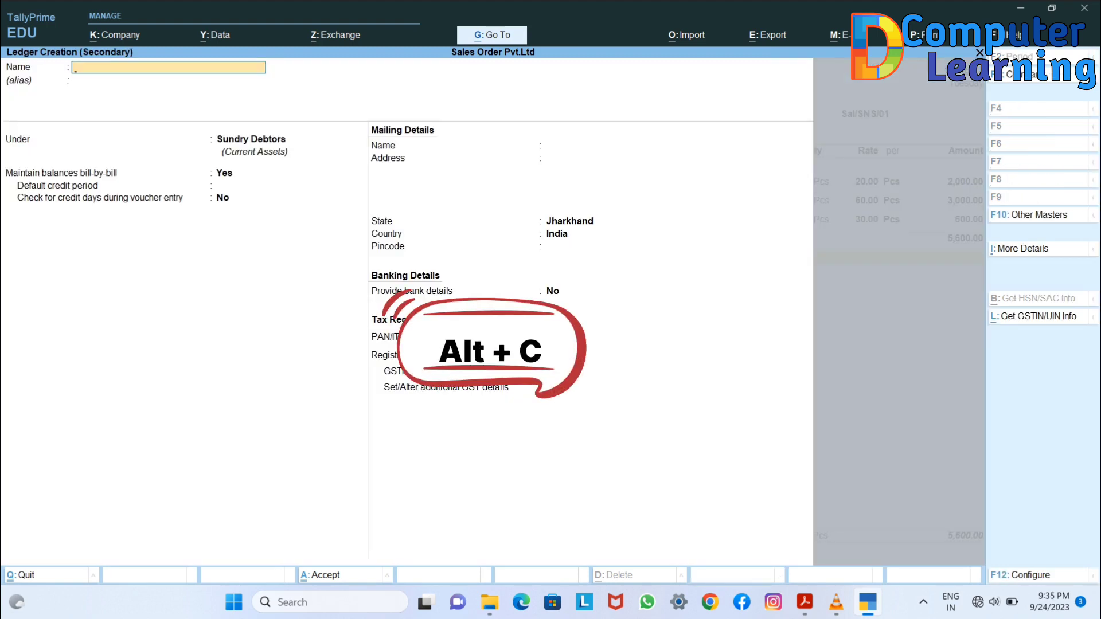
key(Caps_Lock)
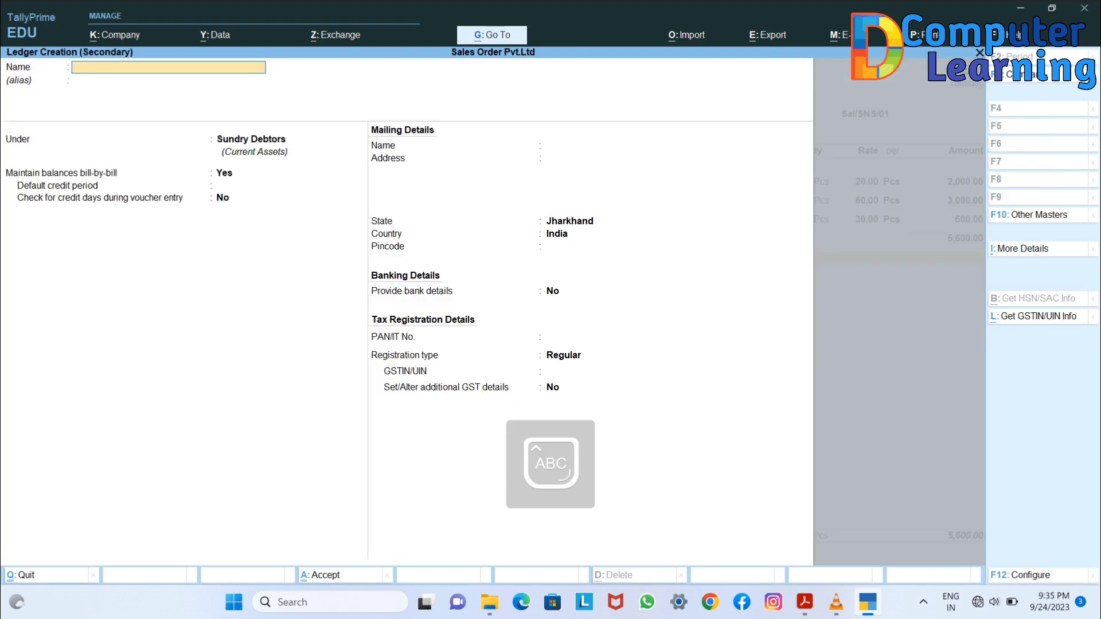
text(CGST)
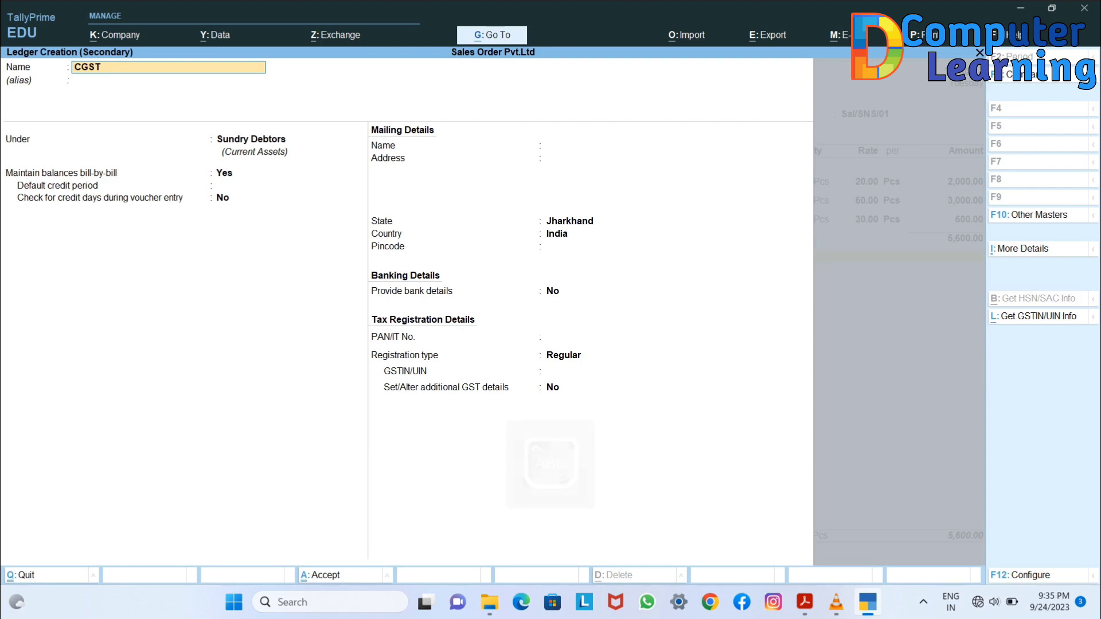
key(Return)
key(Return)
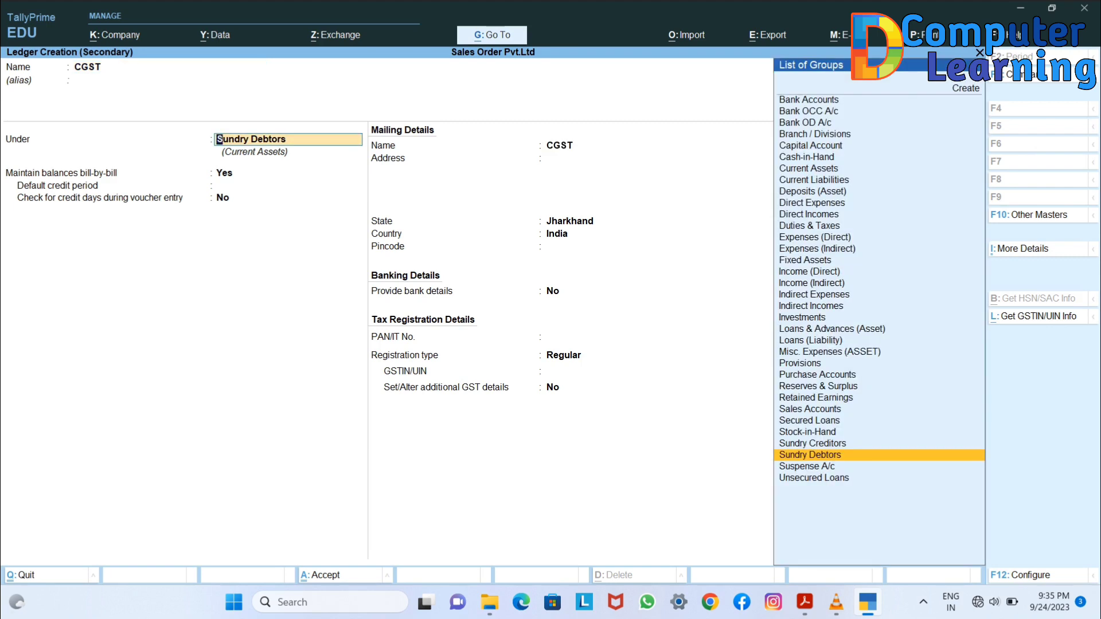
text(D)
key(Down)
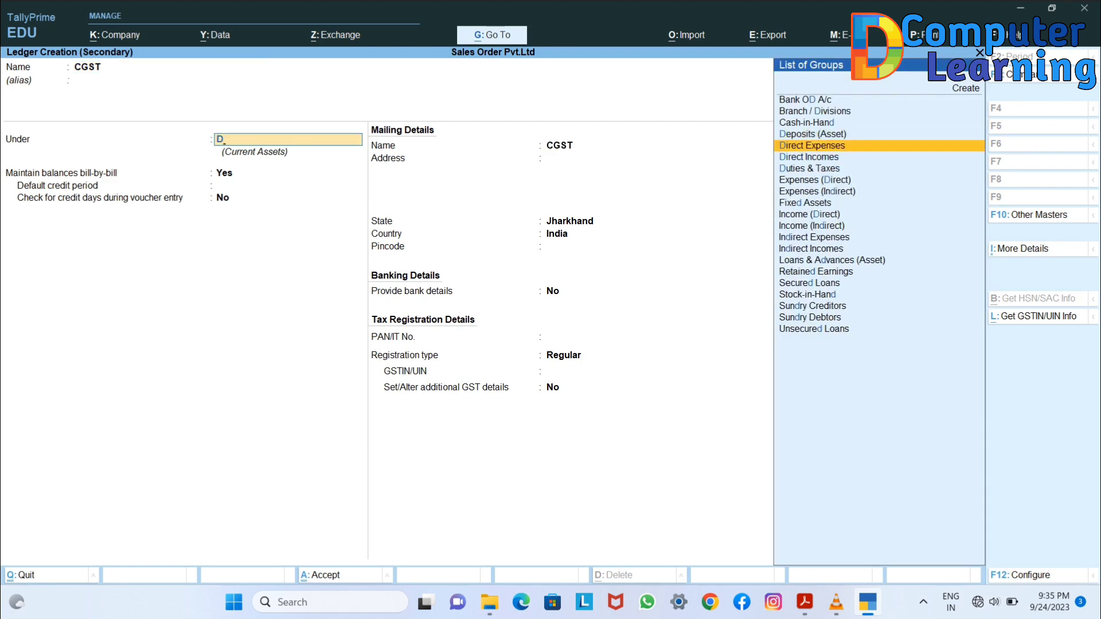
key(Down)
key(Down)
key(Return)
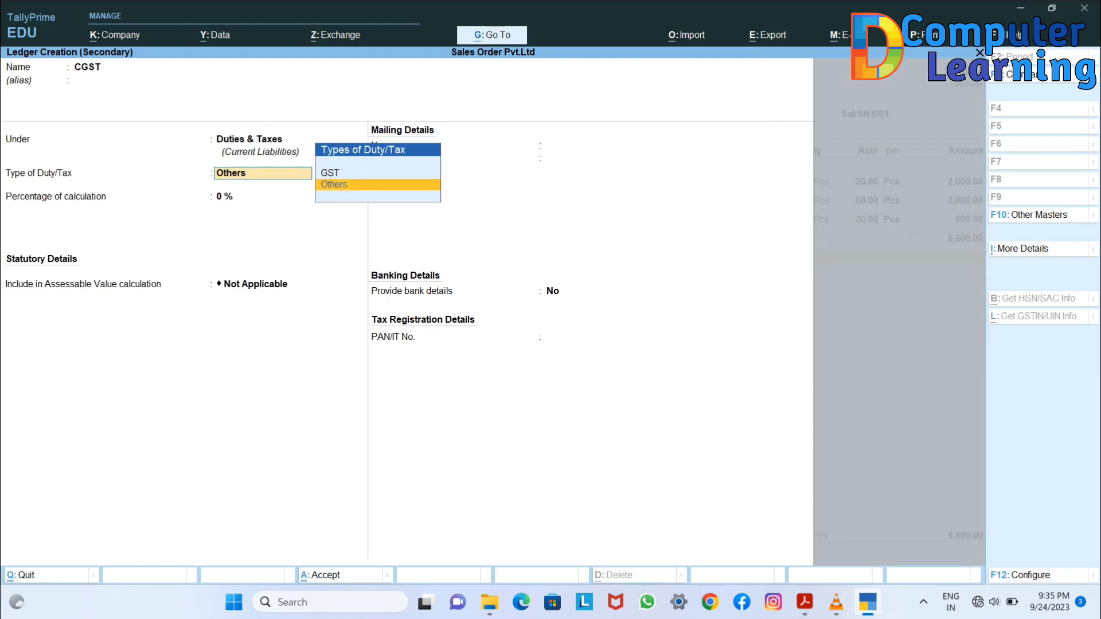
- Set the CGST ledger's duty type to GST and tax type to CGST, keep the remaining defaults, and save it into the order
key(Up)
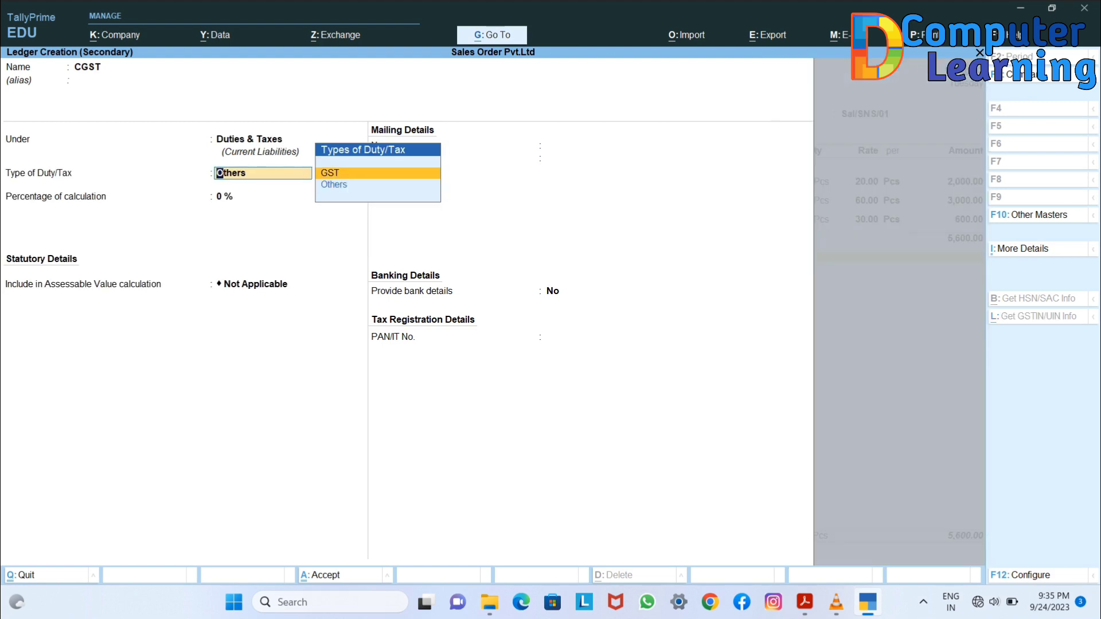
key(Return)
key(Down)
key(Return)
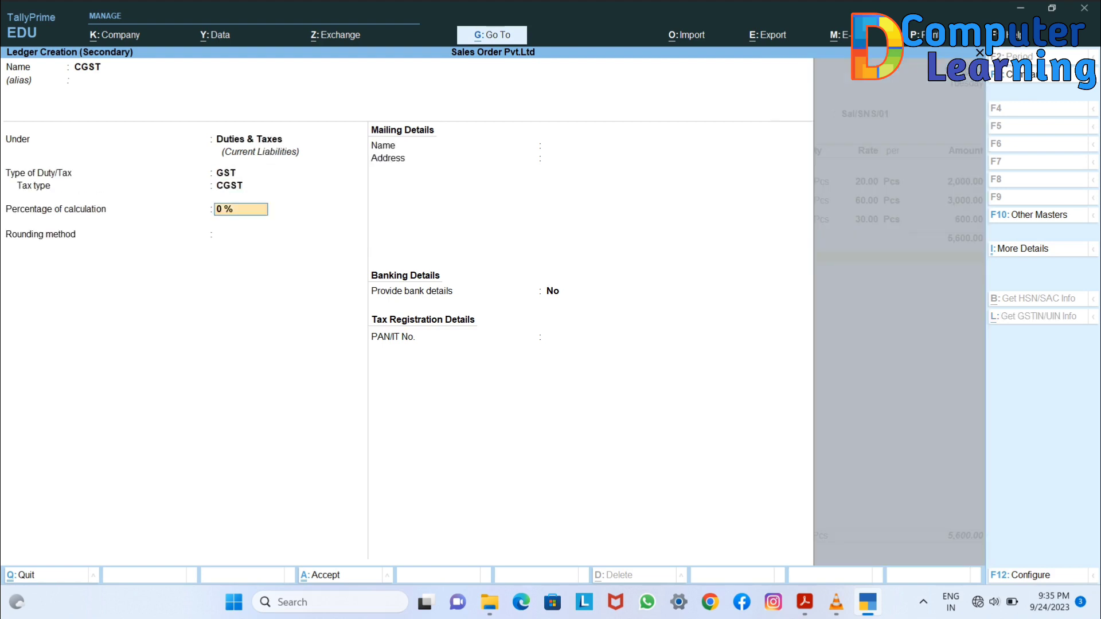
key(Return)
key(Return)
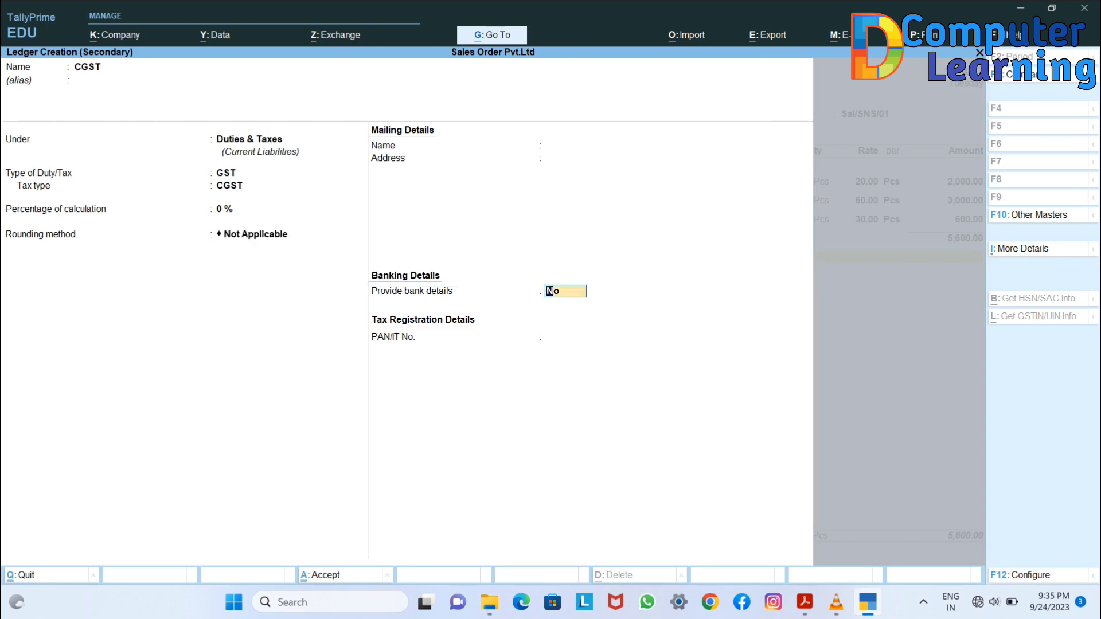
key(ctrl+a)
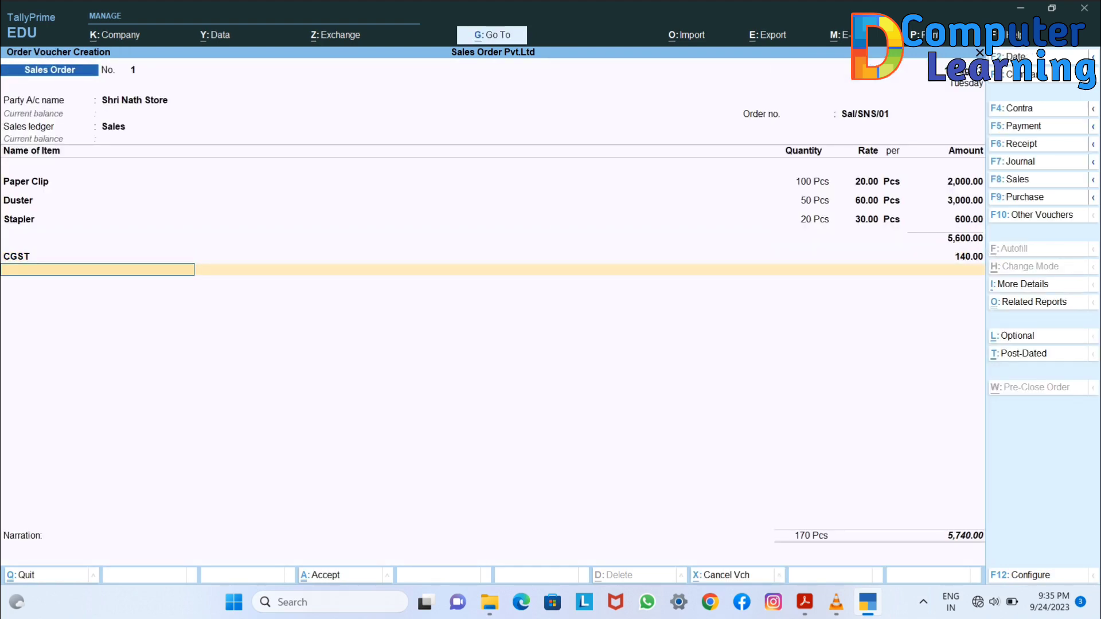
- Create a second tax ledger named SGST under Duties & Taxes, with duty type GST and tax type SGST/UTGST
key(alt+c)
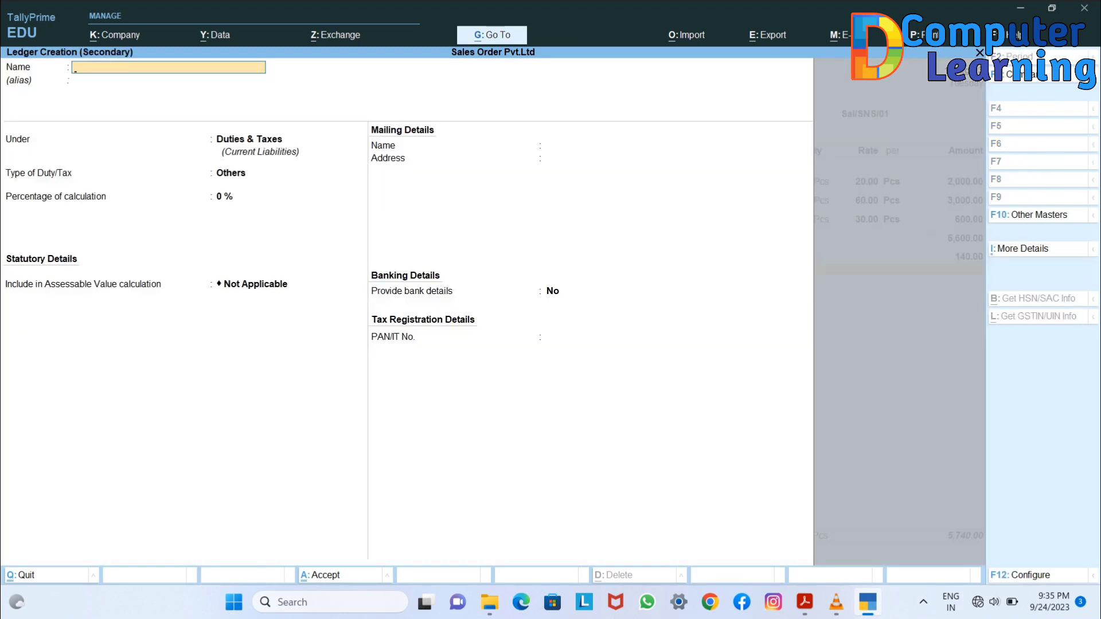
text(SGST)
key(Return)
key(Return)
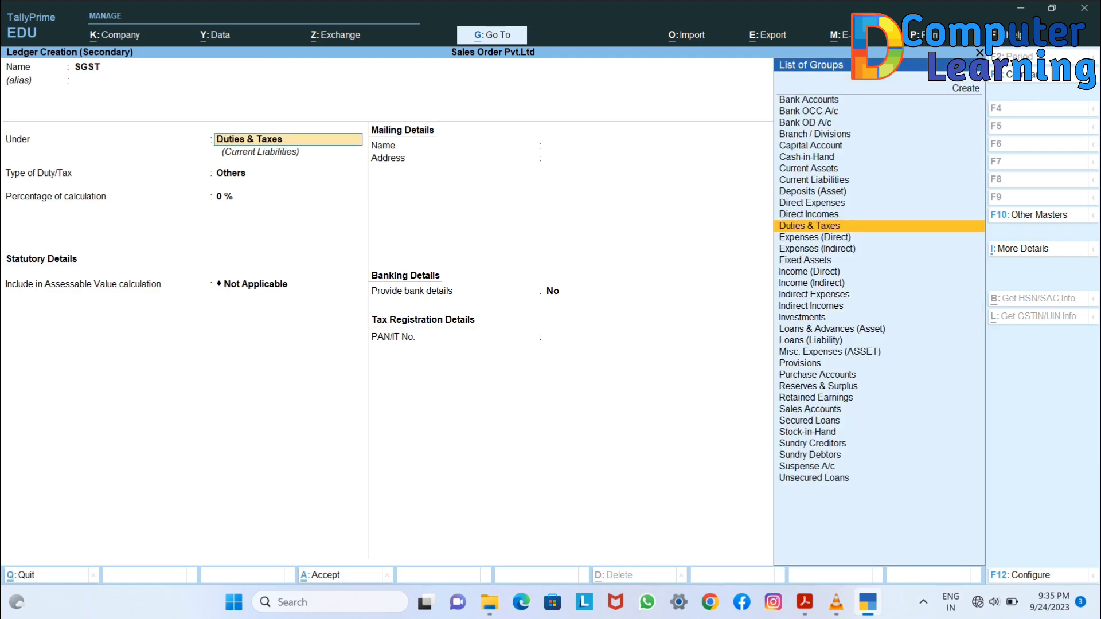
key(Return)
key(Up)
key(Return)
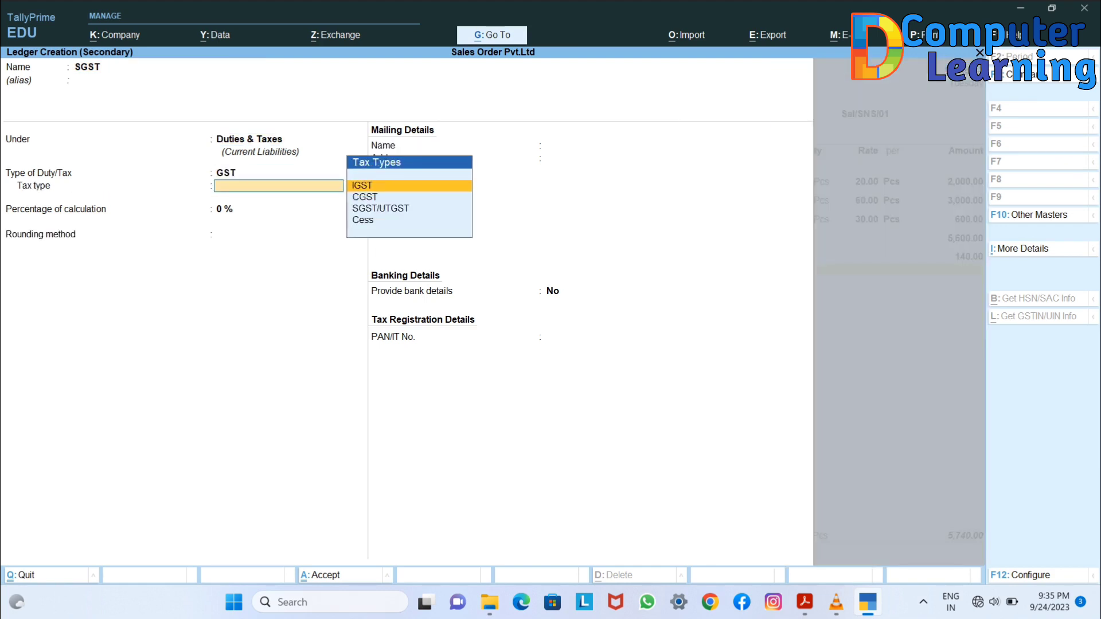
key(Down)
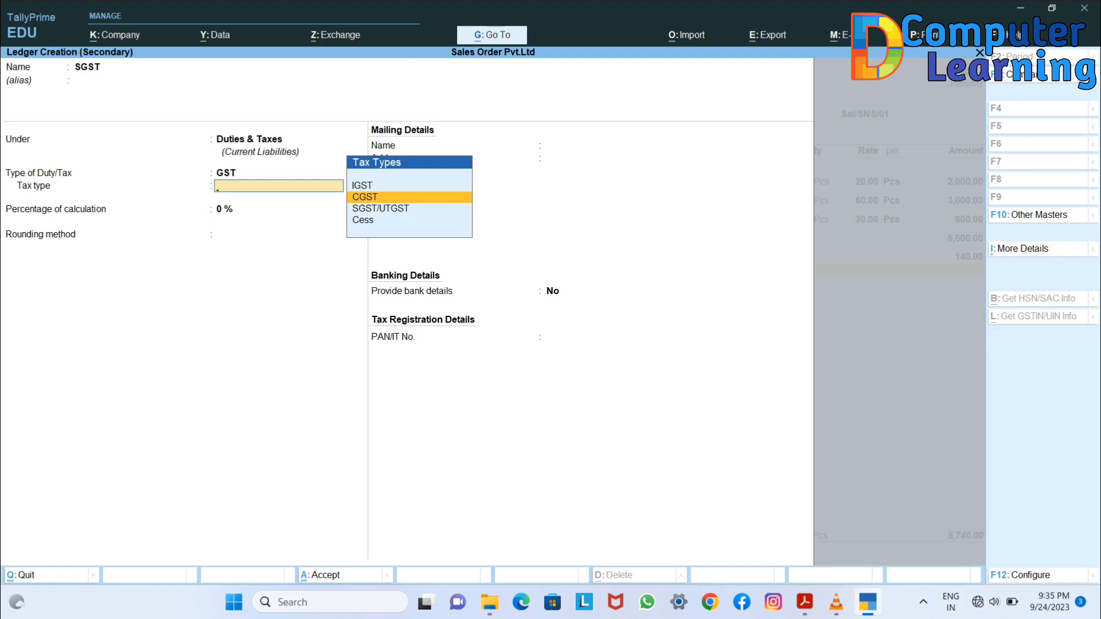
key(Down)
key(Return)
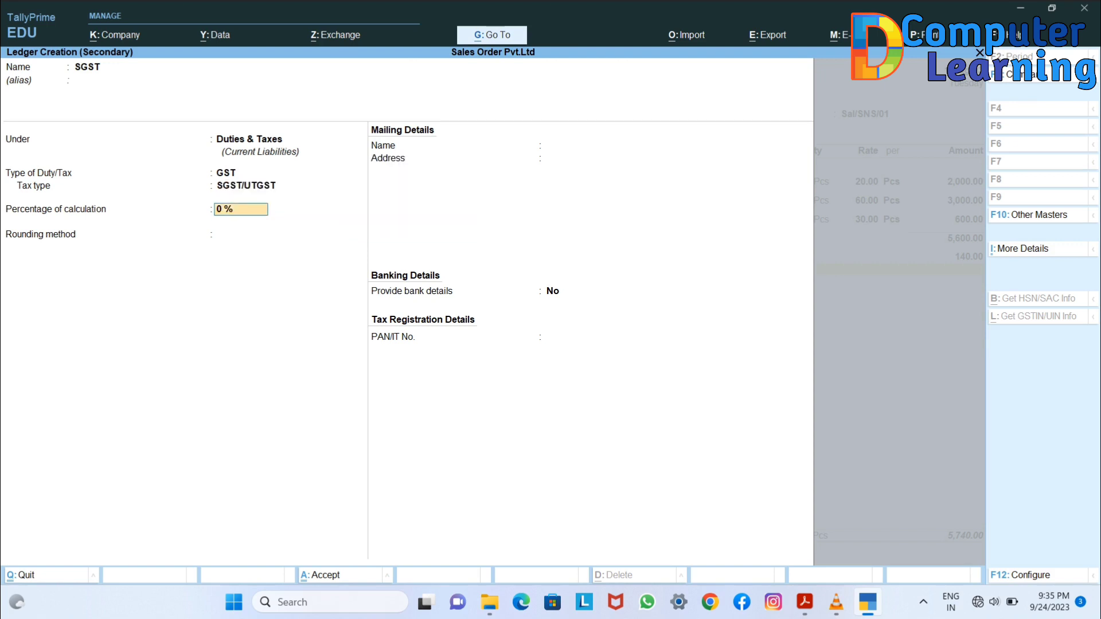
- Complete and save the SGST ledger, apply it to the sales order, and end the ledger entries to reach the narration
text(9)
key(Return)
key(Return)
key(ctrl+a)
key(Return)
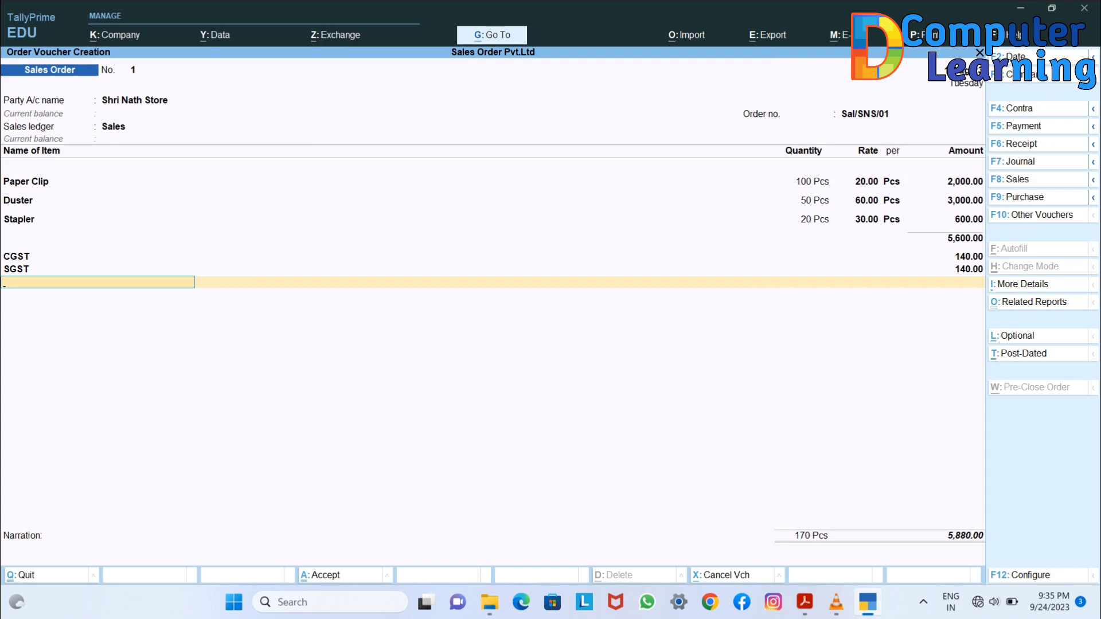
key(Return)
key(Return)
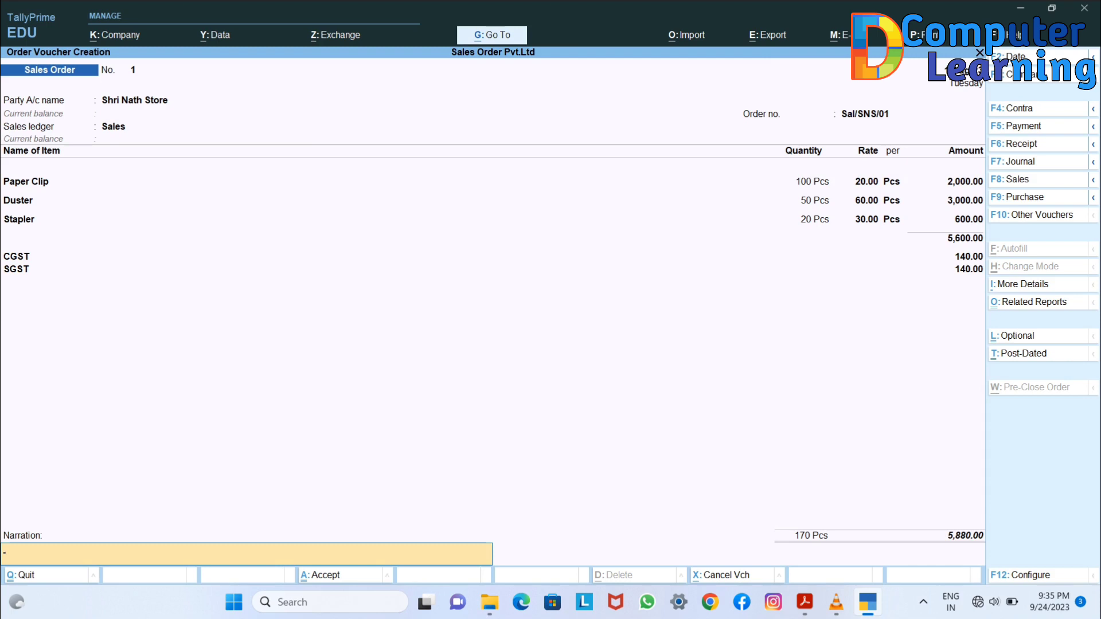
- Save the Shri Nath Store sales order without a narration and leave voucher entry
key(Return)
key(Return)
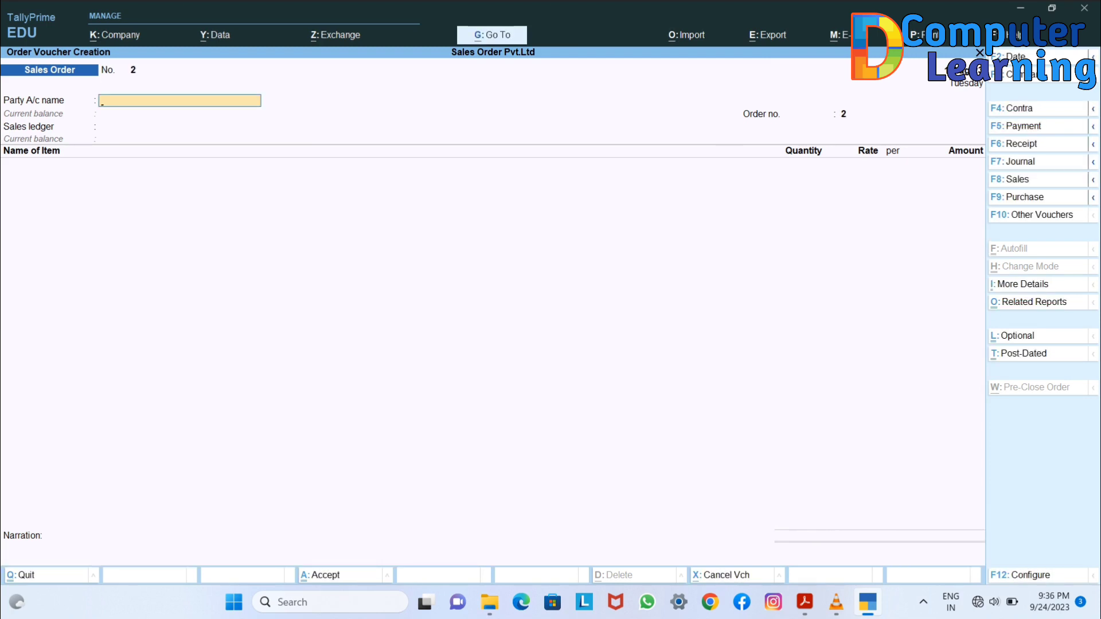
key(Escape)
- View the company's Balance Sheet and return to the Gateway of Tally
key(Return)
key(Down)
key(Down)
key(Down)
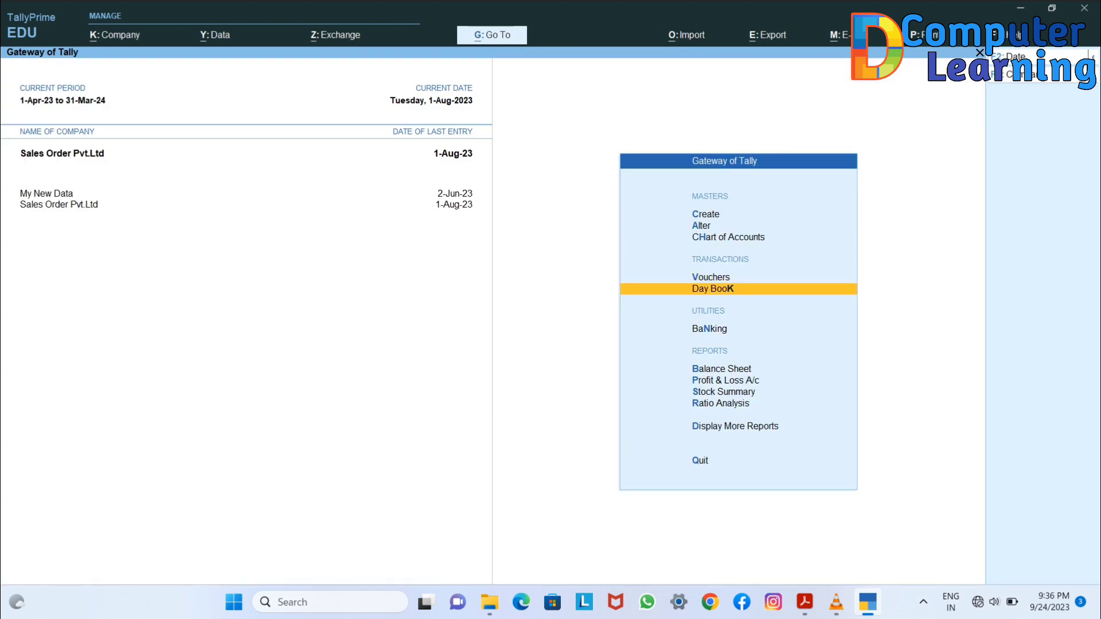
key(Return)
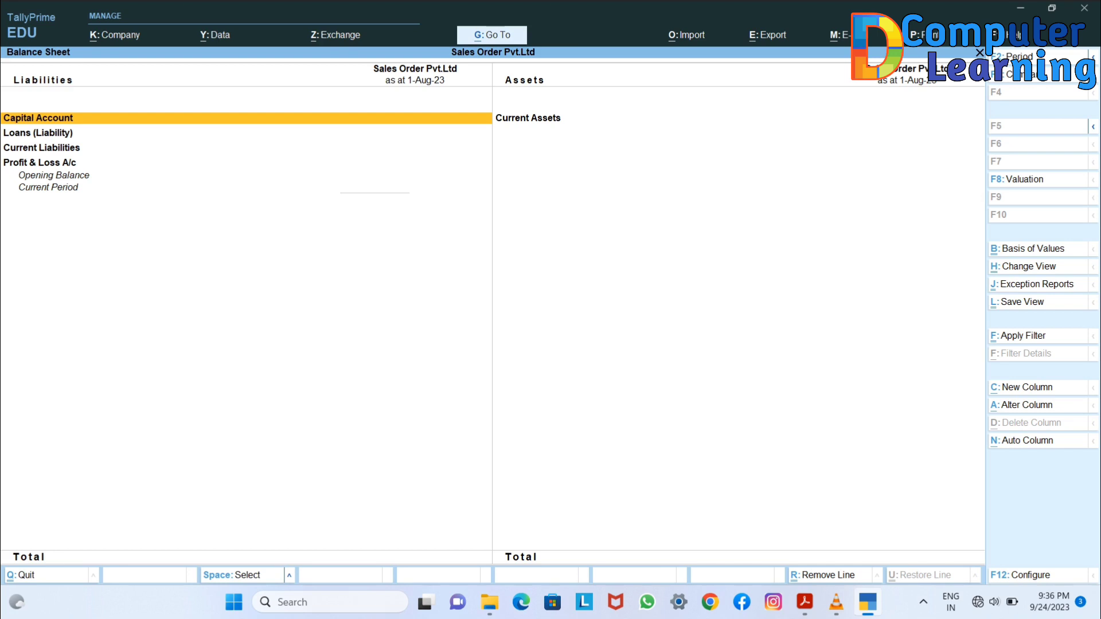
key(Escape)
- Open the Statements of Inventory among the additional reports
key(Down)
key(Down)
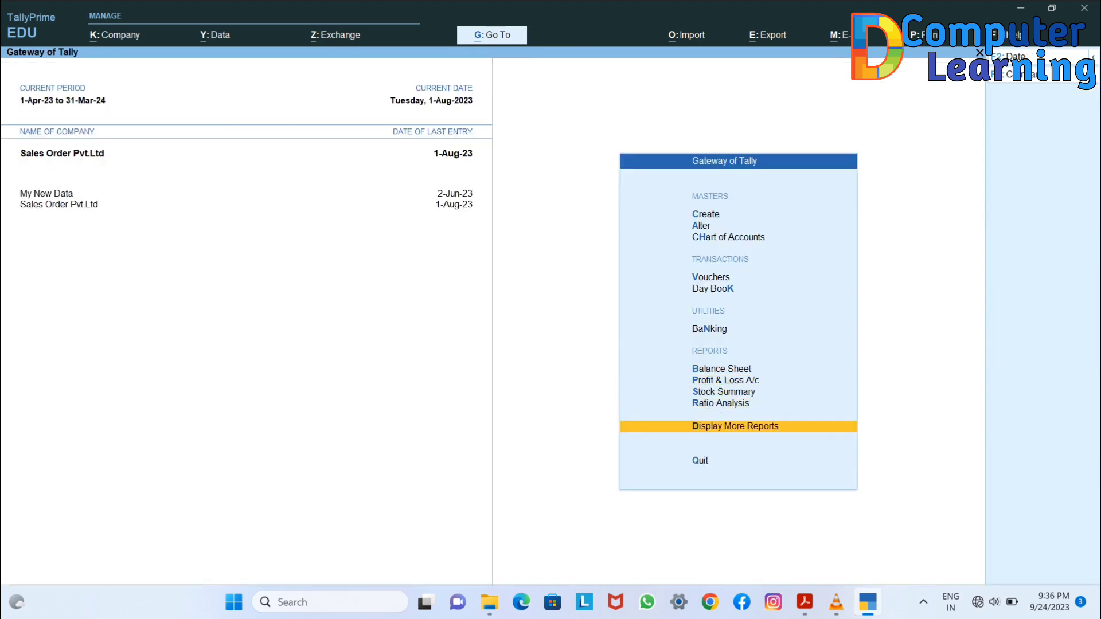
key(Return)
key(Down)
key(Down)
key(Down)
key(Down)
key(Down)
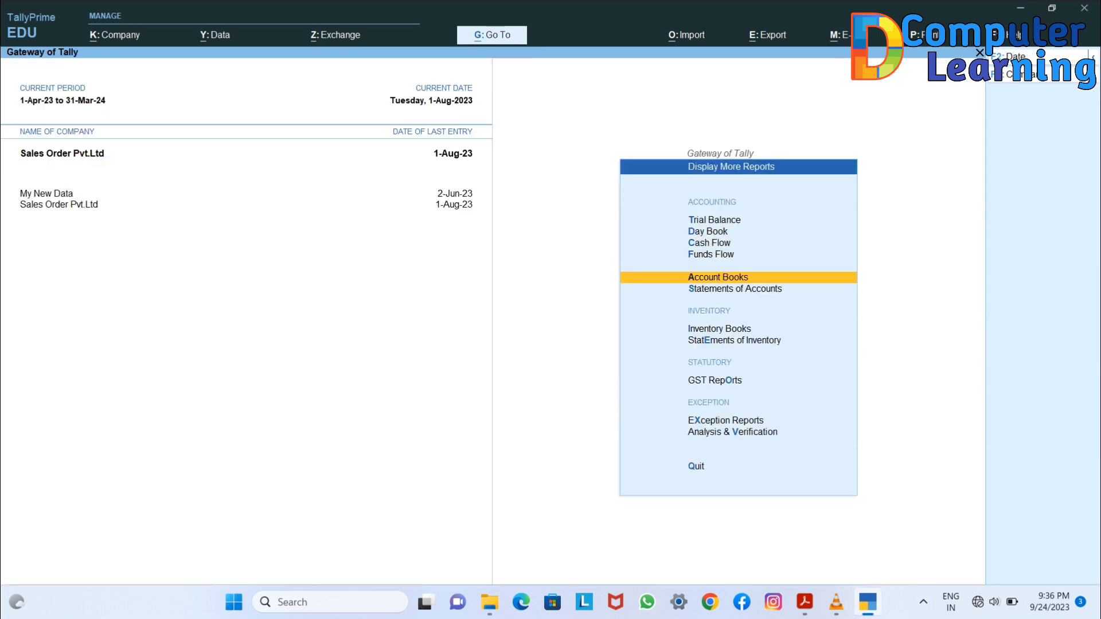
key(Down)
key(Down)
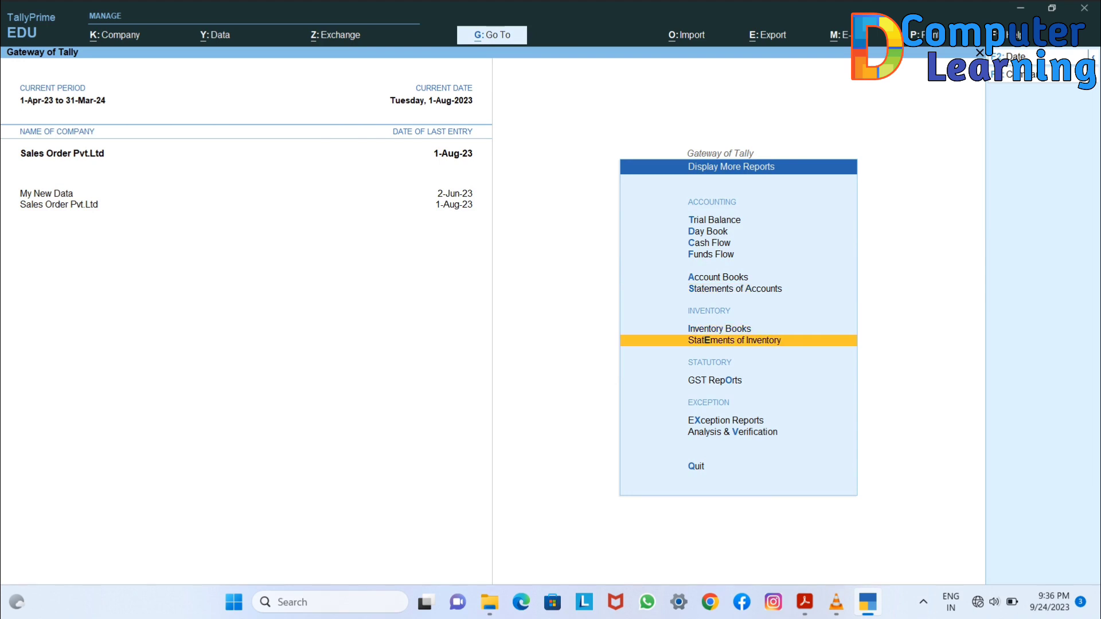
key(Return)
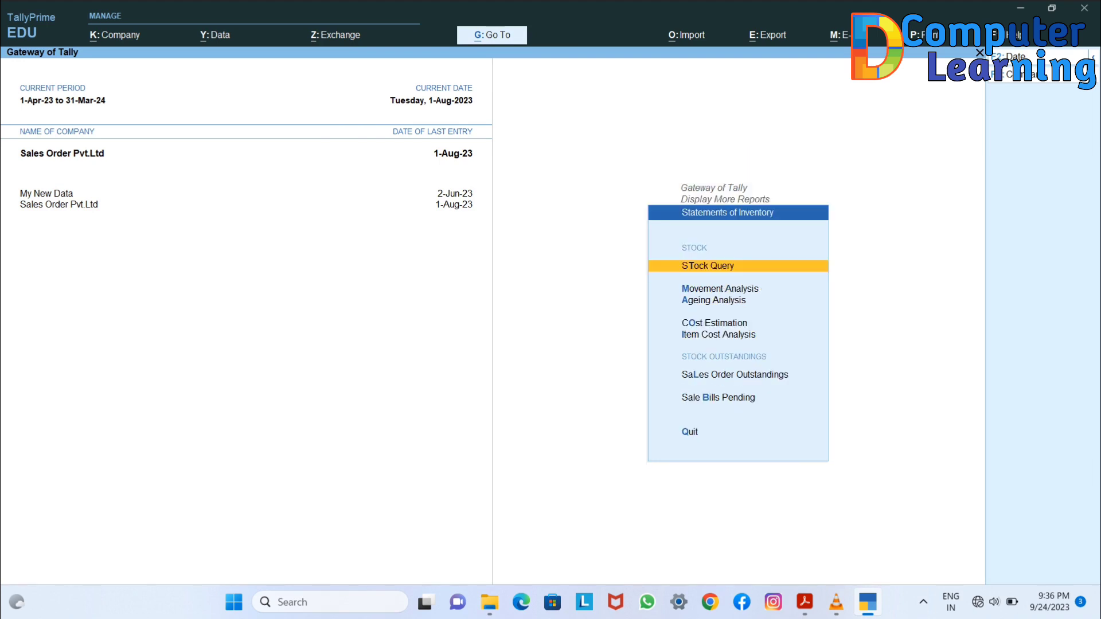
- Open the Sales Order Outstandings report for All Orders
key(Down)
key(Down)
key(Down)
key(Down)
key(Down)
key(Down)
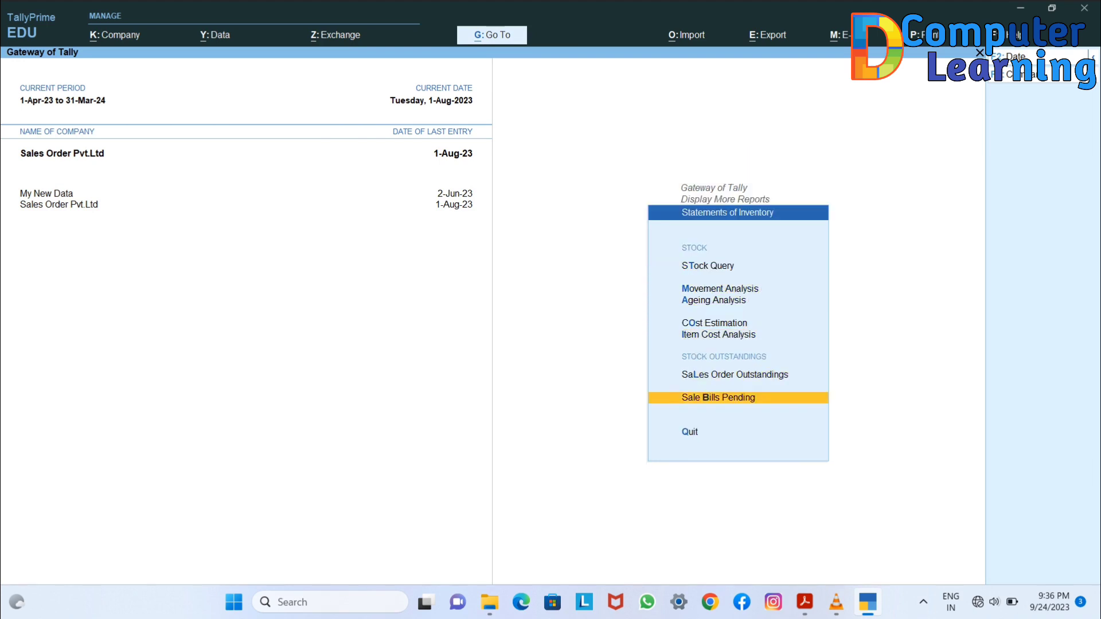
key(Up)
key(Return)
key(Down)
key(Down)
key(Down)
key(Down)
key(Down)
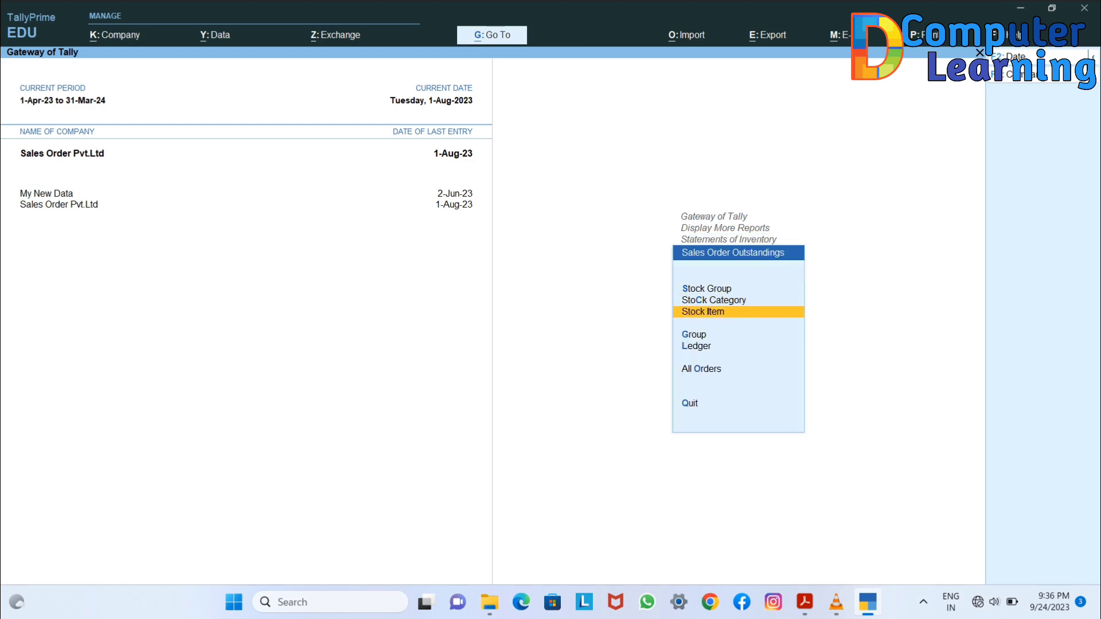
key(Return)
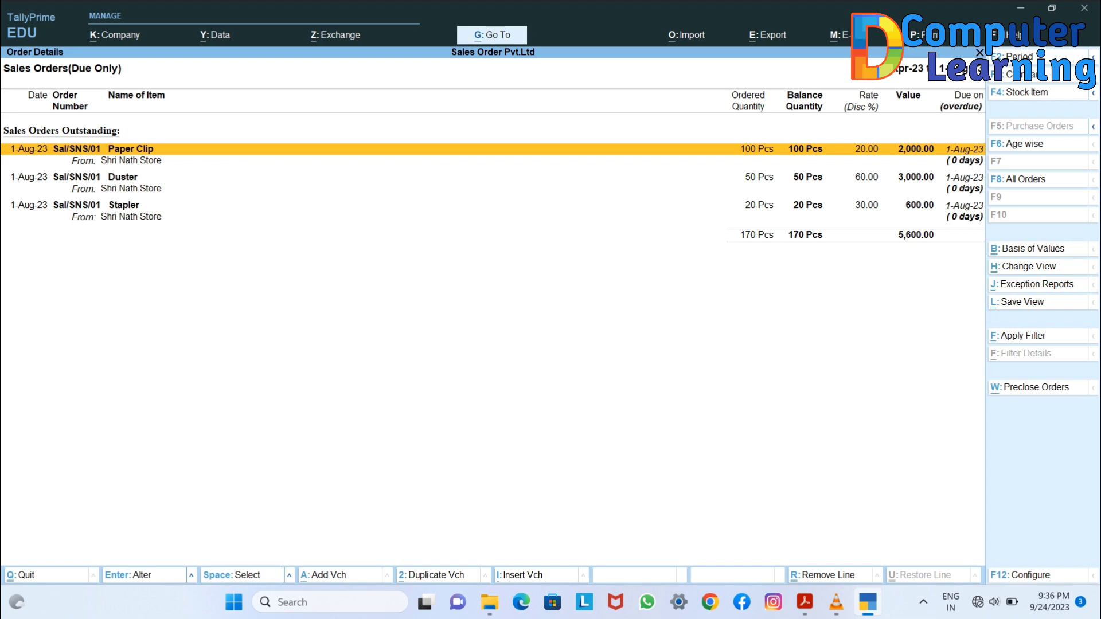
- Review the outstanding Paper Clip, Duster and Stapler order lines, and close the report
key(Down)
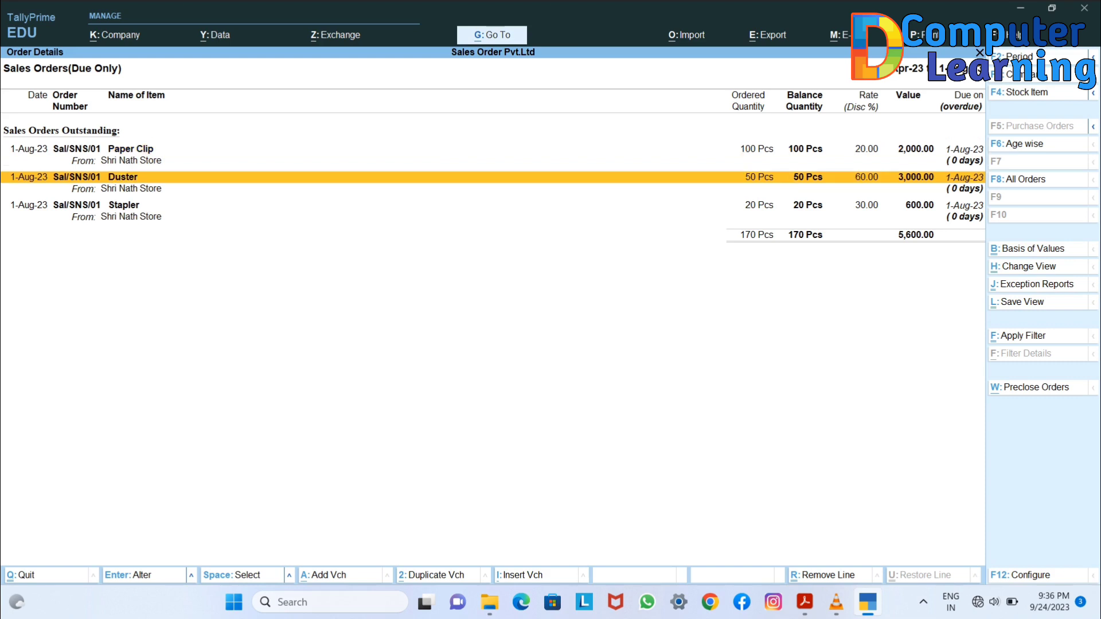
key(Up)
key(Down)
key(Down)
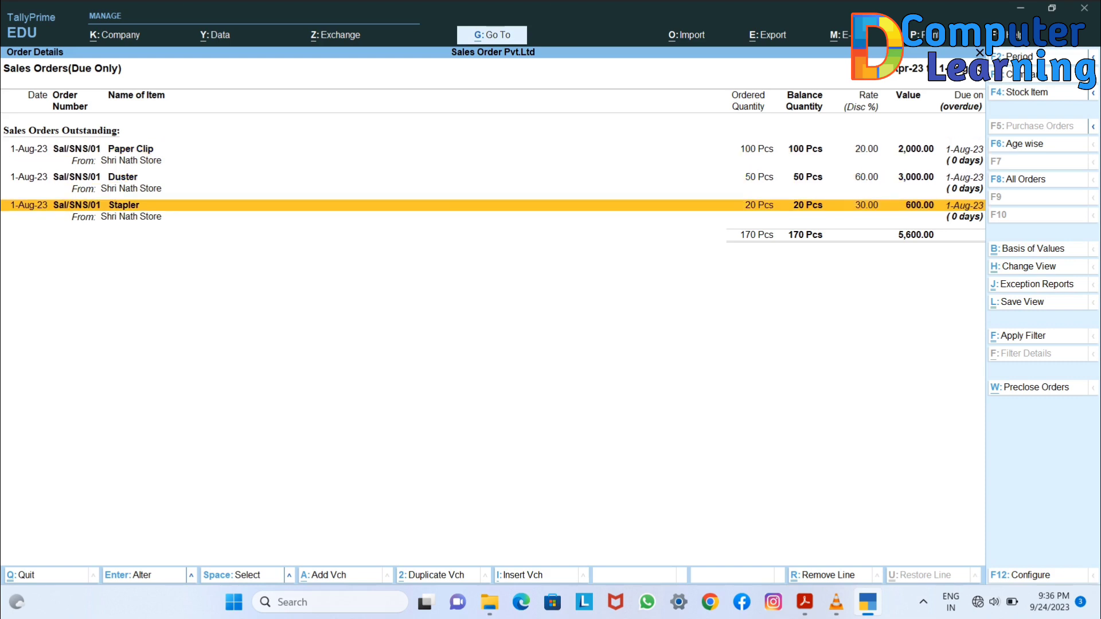
key(Escape)
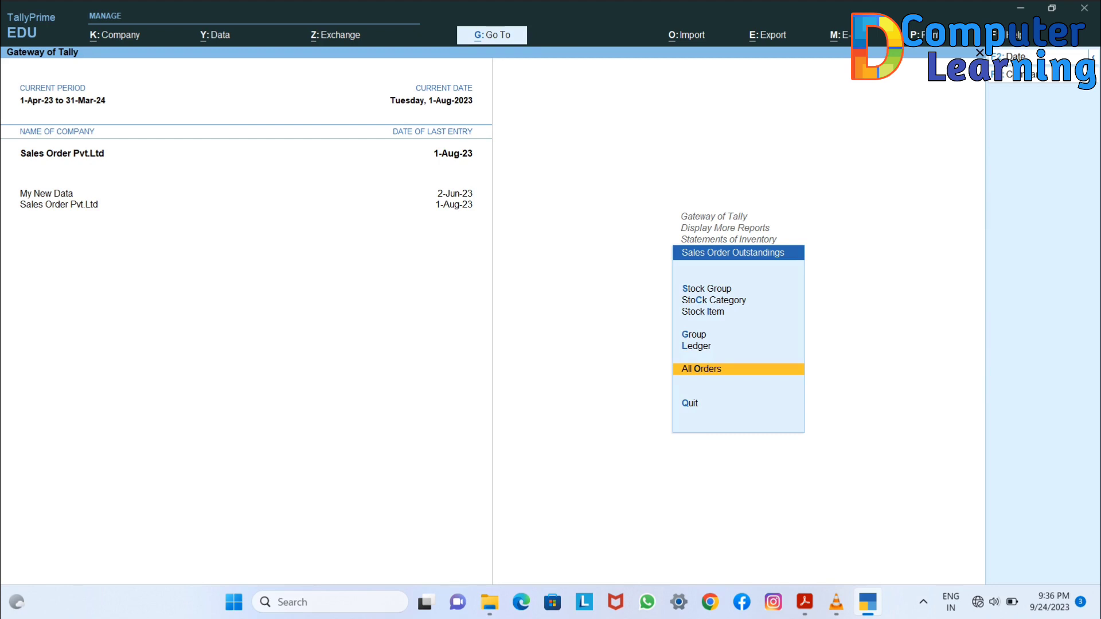
- View the Sales Bills Pending report and return to the Gateway of Tally
key(Escape)
key(Down)
key(Return)
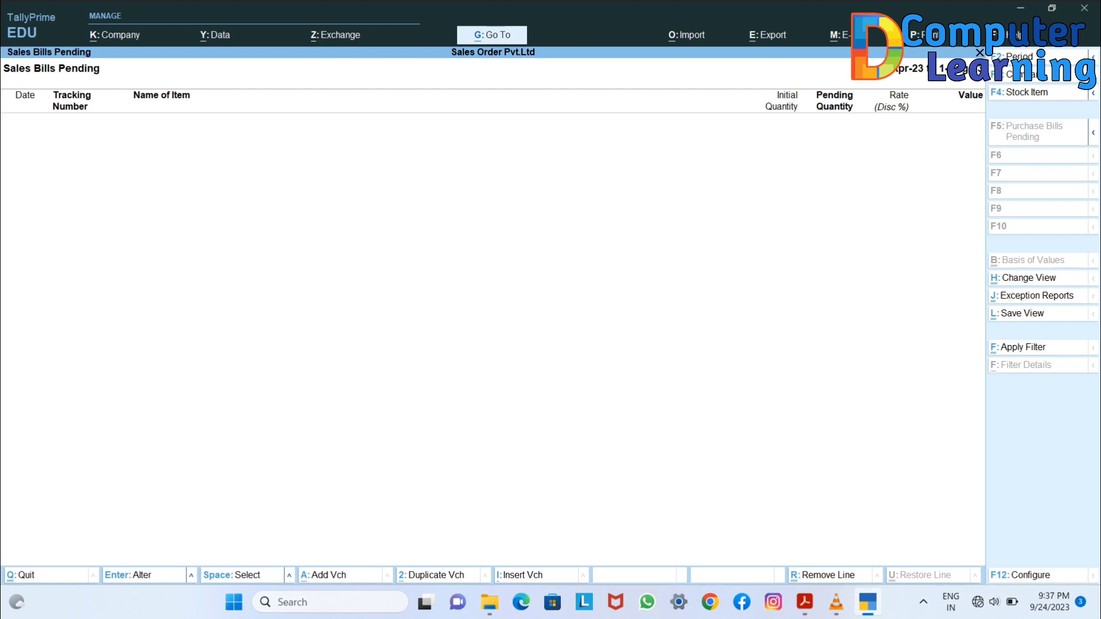
key(Escape)
key(Escape)
key(Escape)
- Open voucher entry from the Gateway of Tally
key(Down)
key(Down)
key(Down)
key(Down)
key(Down)
key(Down)
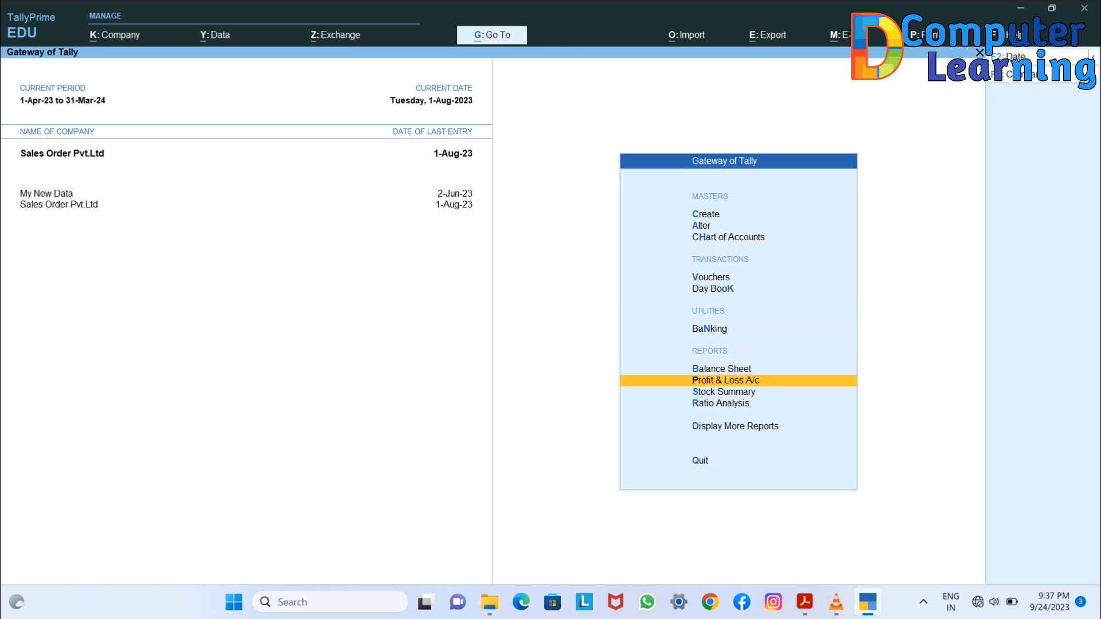
key(Up)
key(Up)
key(Up)
key(Up)
key(Up)
key(Up)
key(Up)
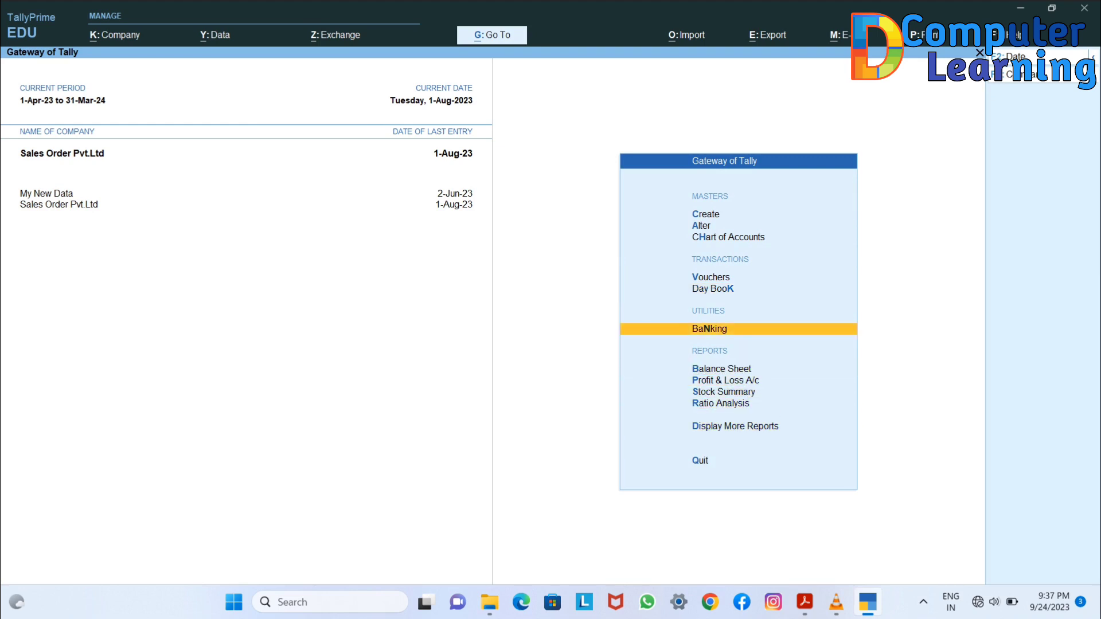
key(Return)
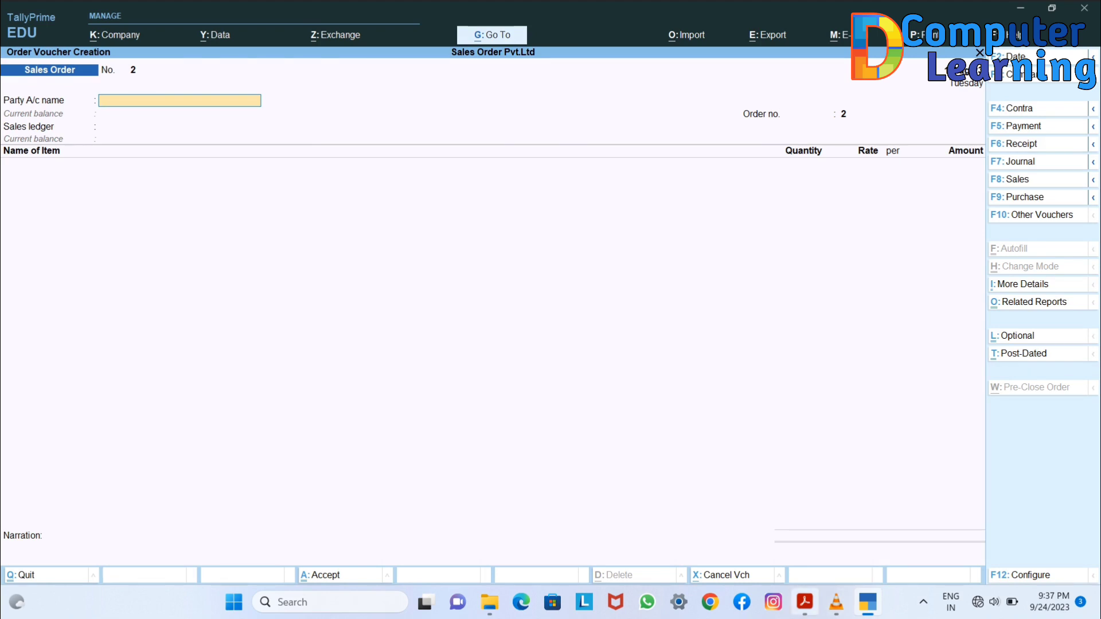
- Switch to the exercise PDF in Acrobat, read the Delivery Note section, and return to TallyPrime
click(805, 602)
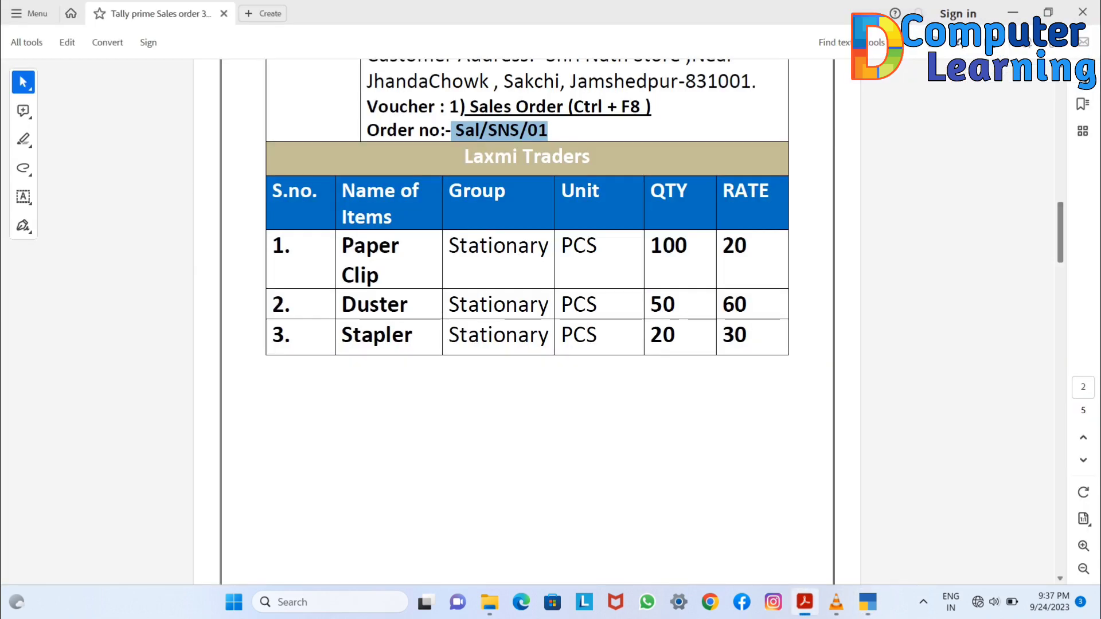
scroll(527, 321, down, 10)
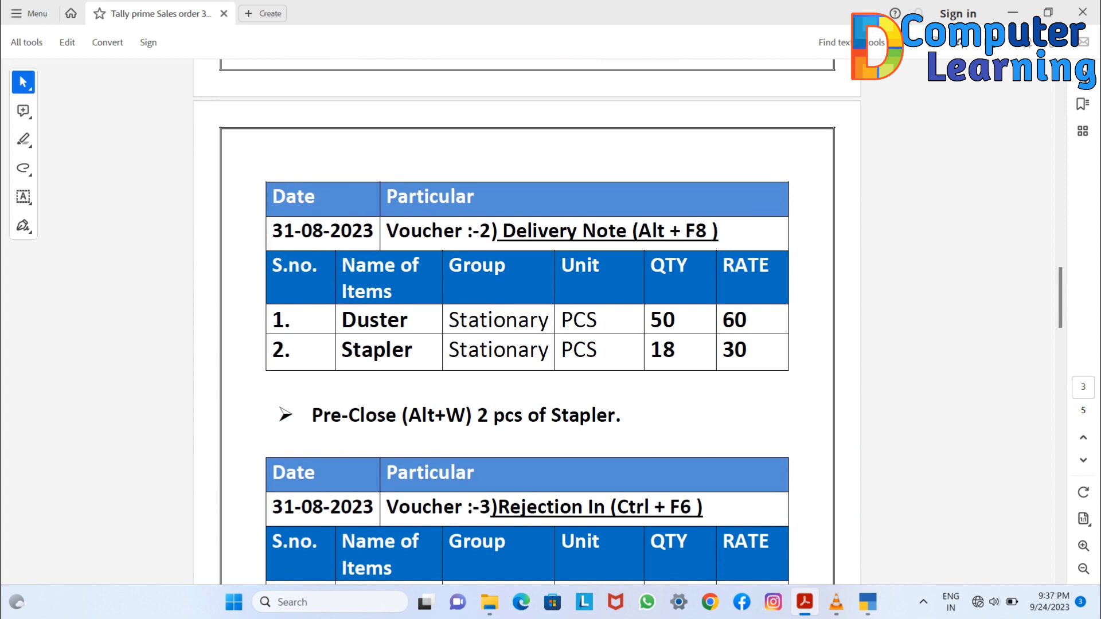
key(alt+Tab)
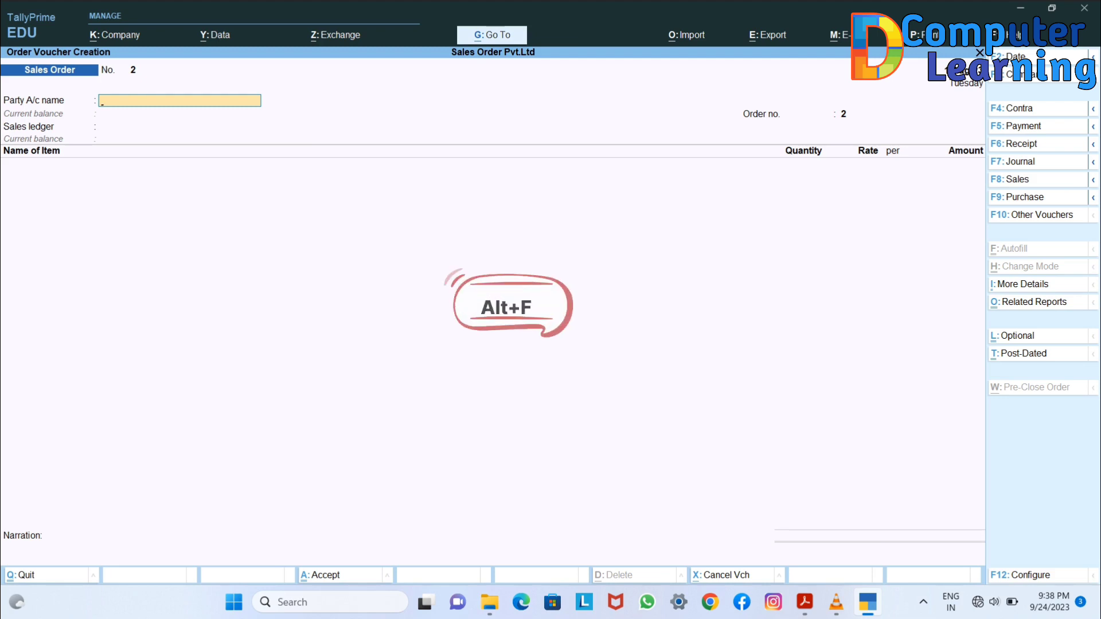
- Start a Delivery Note voucher and set its date to 31-8
key(alt+F8)
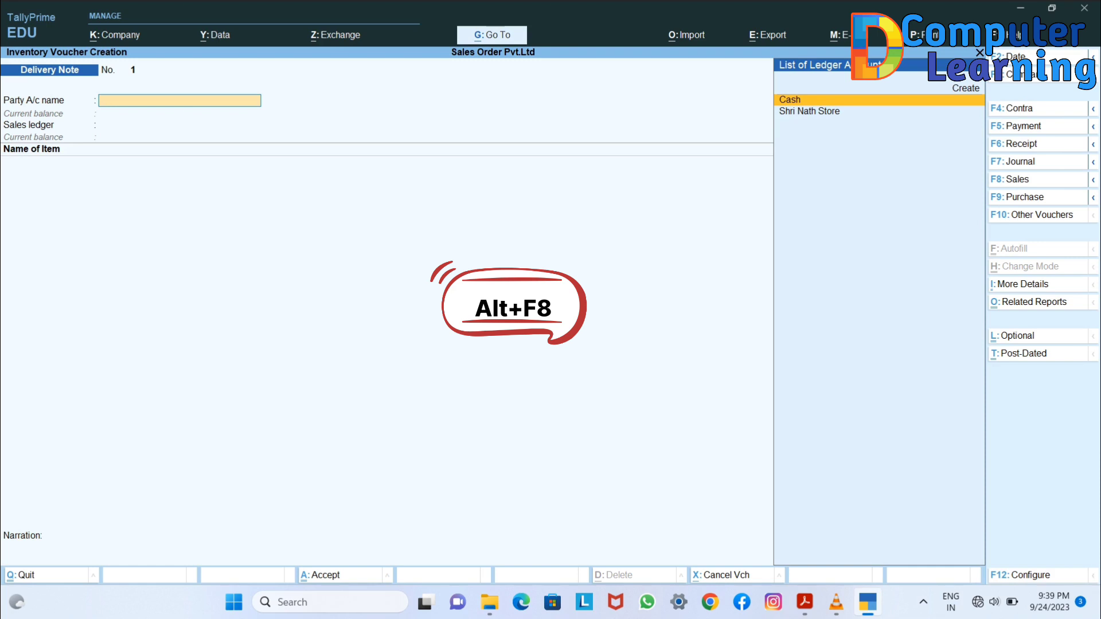
key(F2)
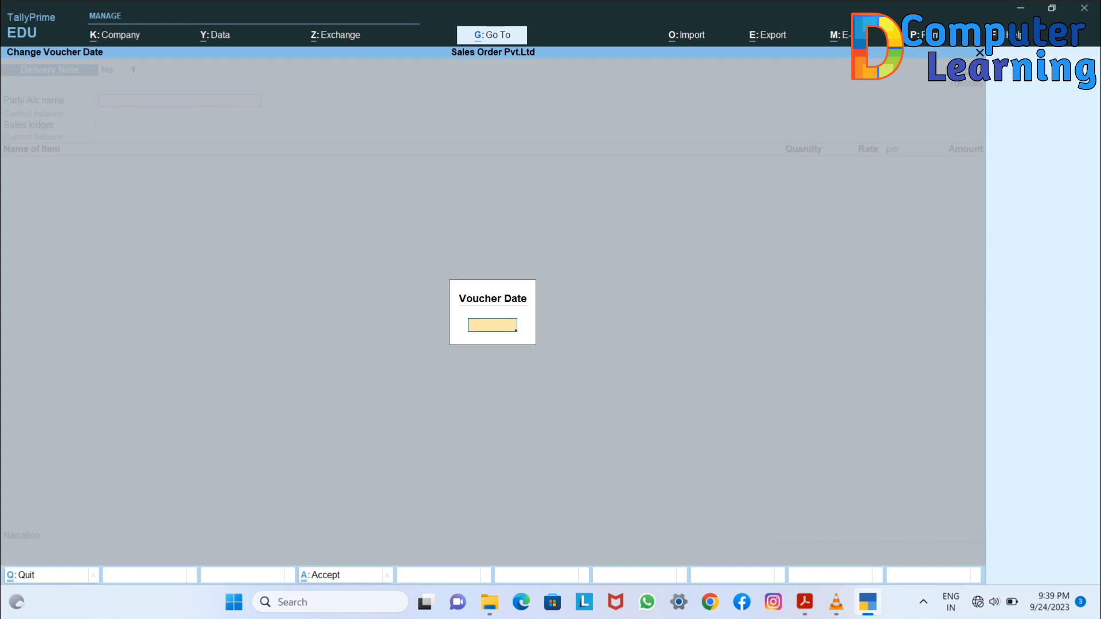
text(31-8)
key(Return)
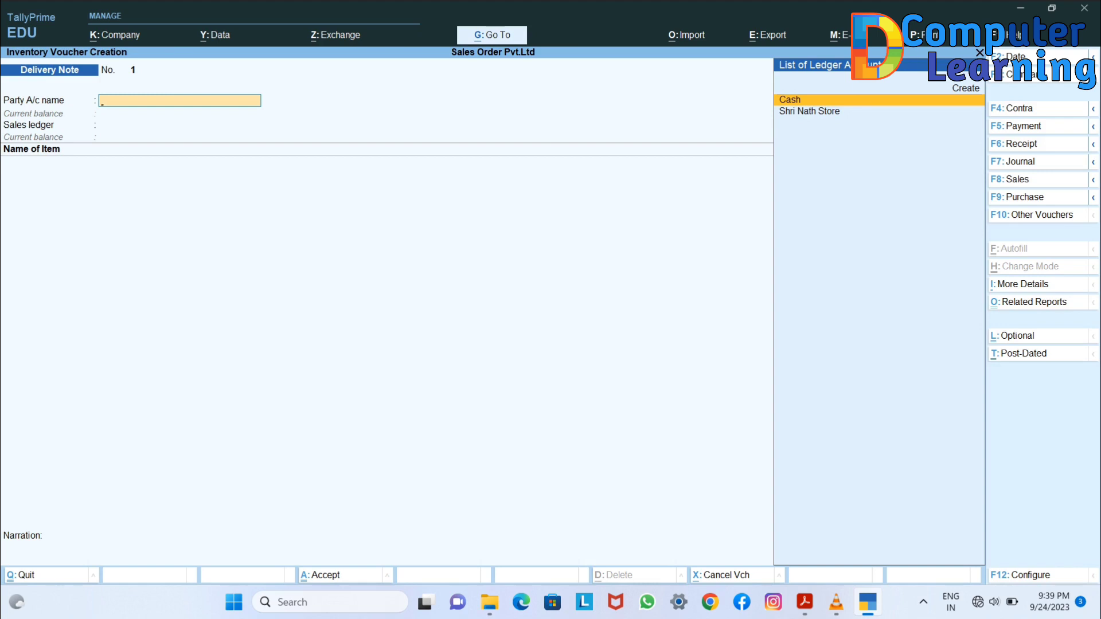
- Choose Shri Nath Store as the party and link the delivery note to its sales order dated 1-Aug-23
key(Down)
key(Return)
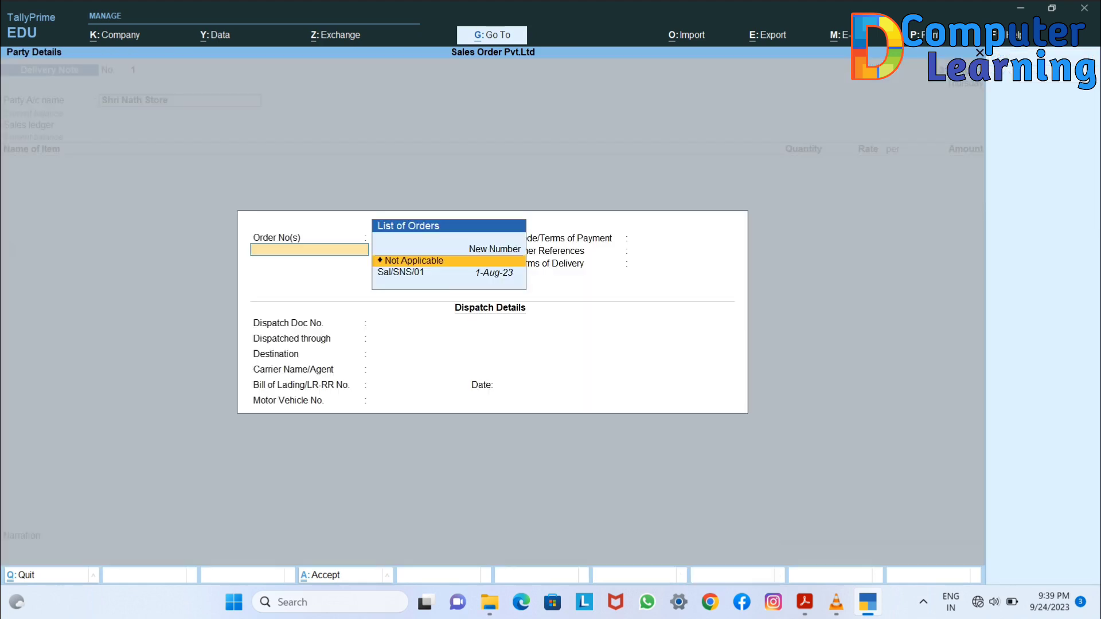
key(Down)
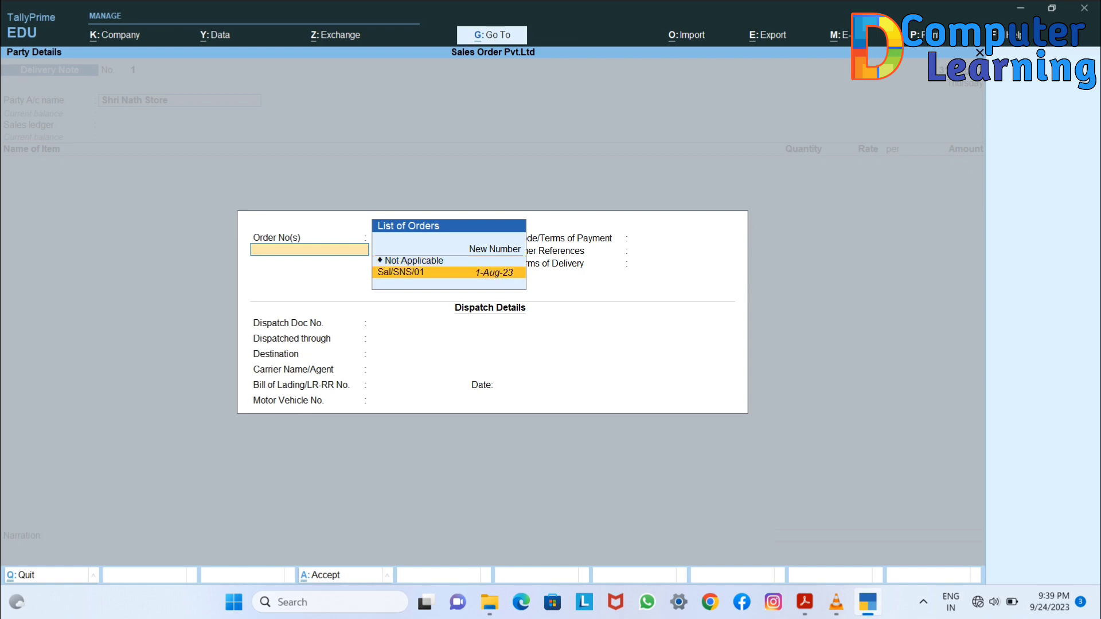
key(Return)
key(Return)
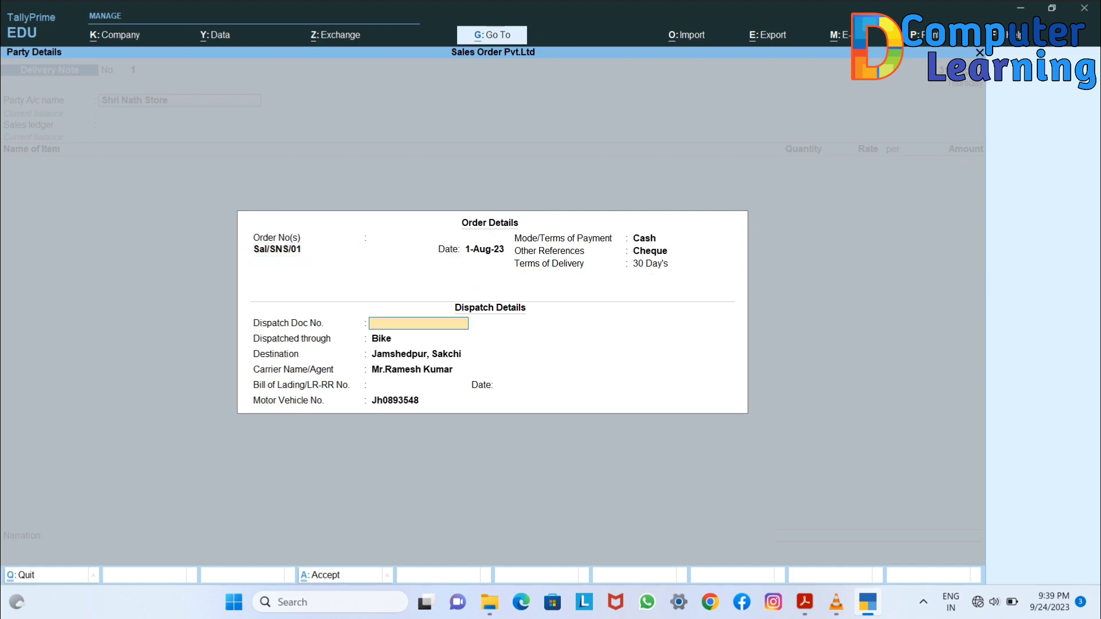
- Accept the dispatch and party details carried over from the order, keeping Jharkhand as the place of supply
key(Return)
key(Return)
key(Return)
key(Return)
key(Return)
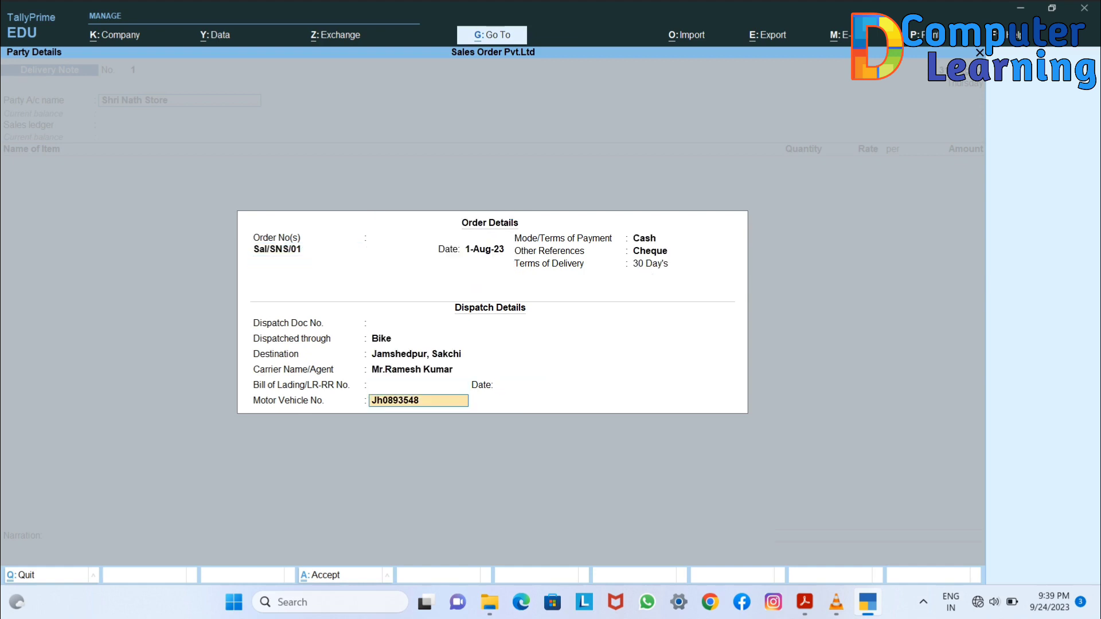
key(Return)
key(Return)
key(Return)
key(Return)
key(Return)
key(Return)
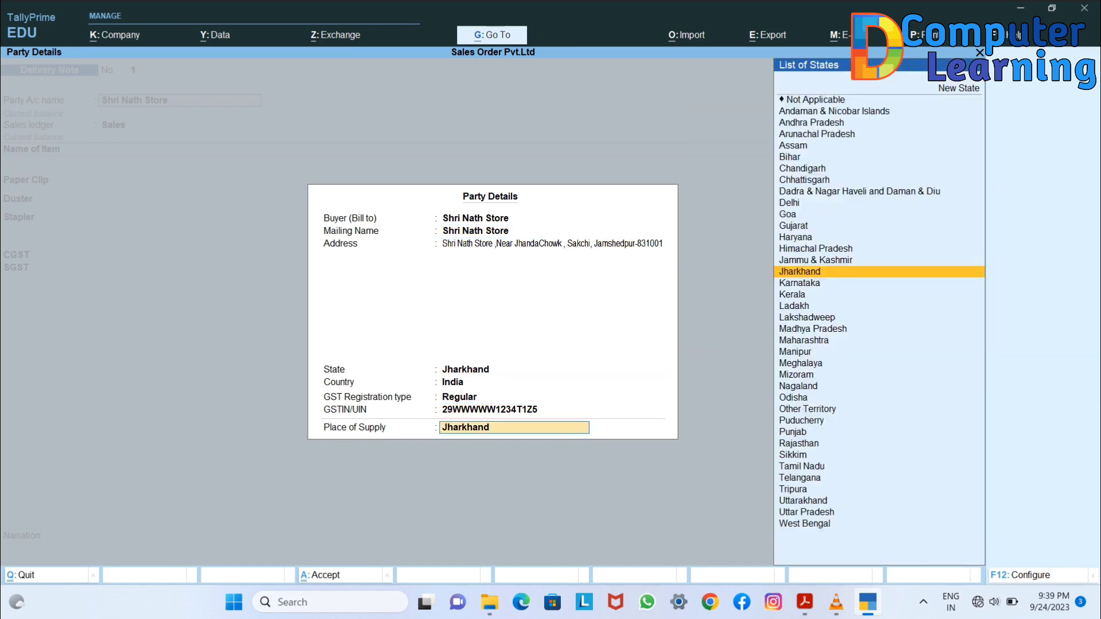
key(Return)
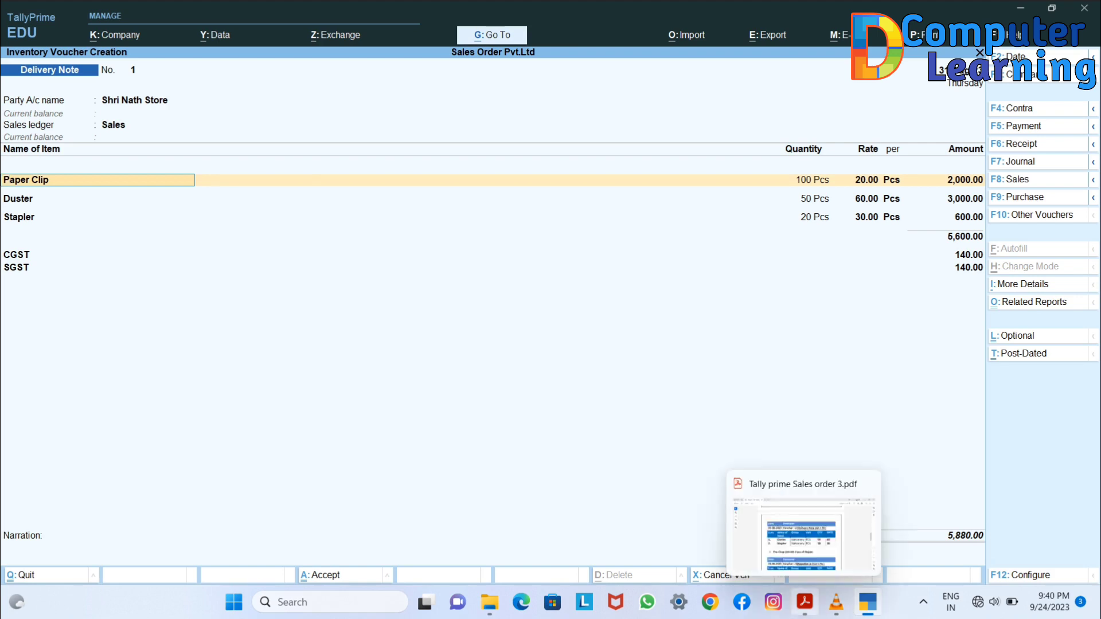
- Check the delivery items in the exercise PDF and remove the Paper Clip line from the delivery note
click(803, 539)
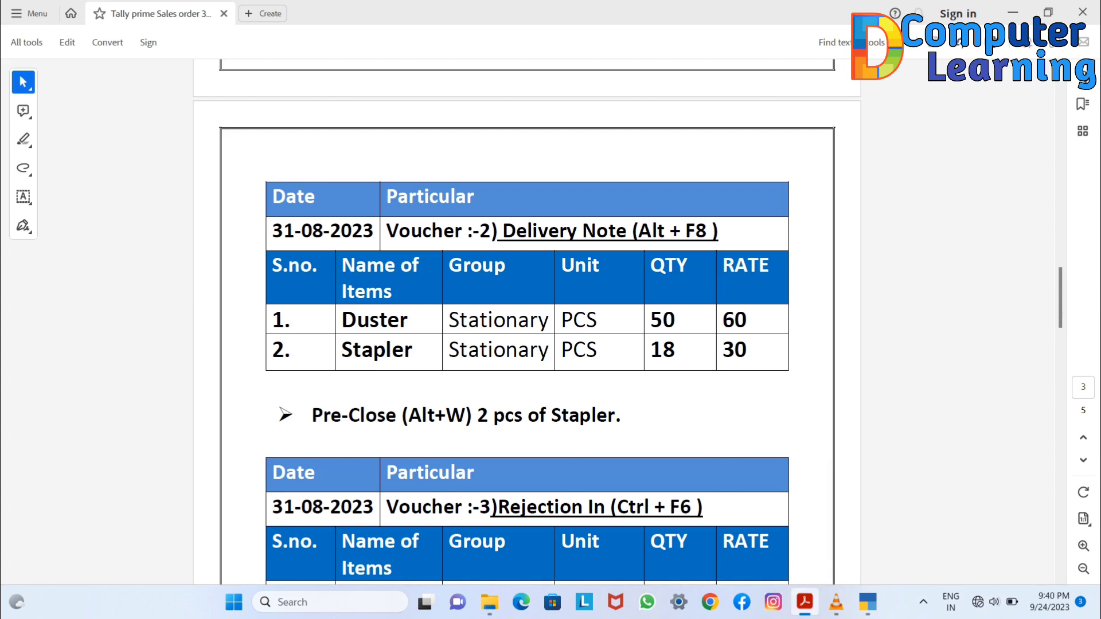
click(868, 602)
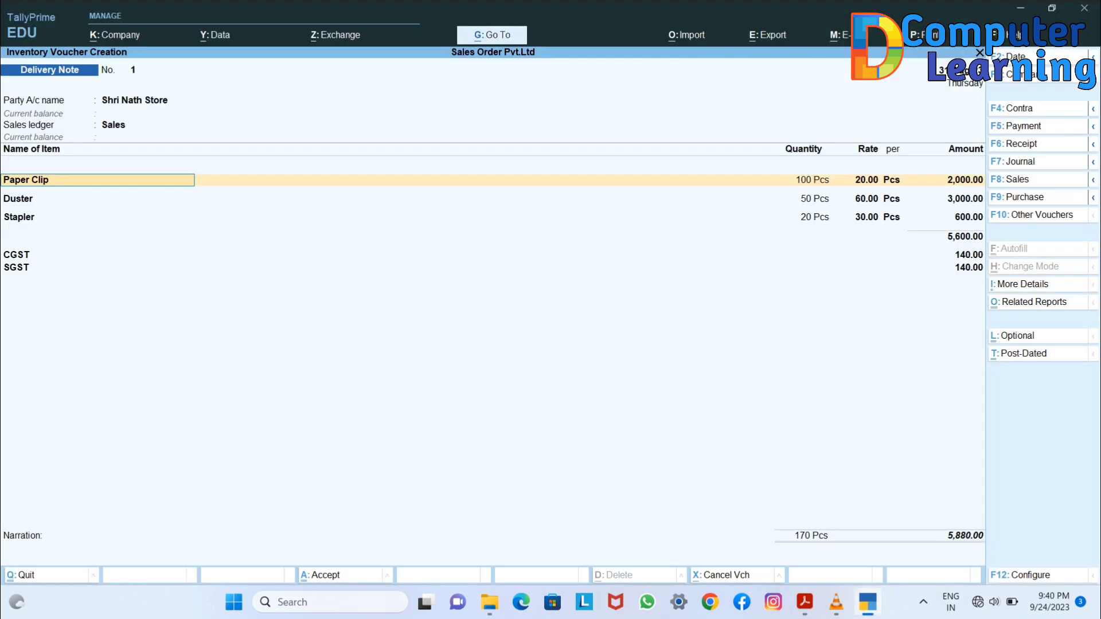
key(BackSpace)
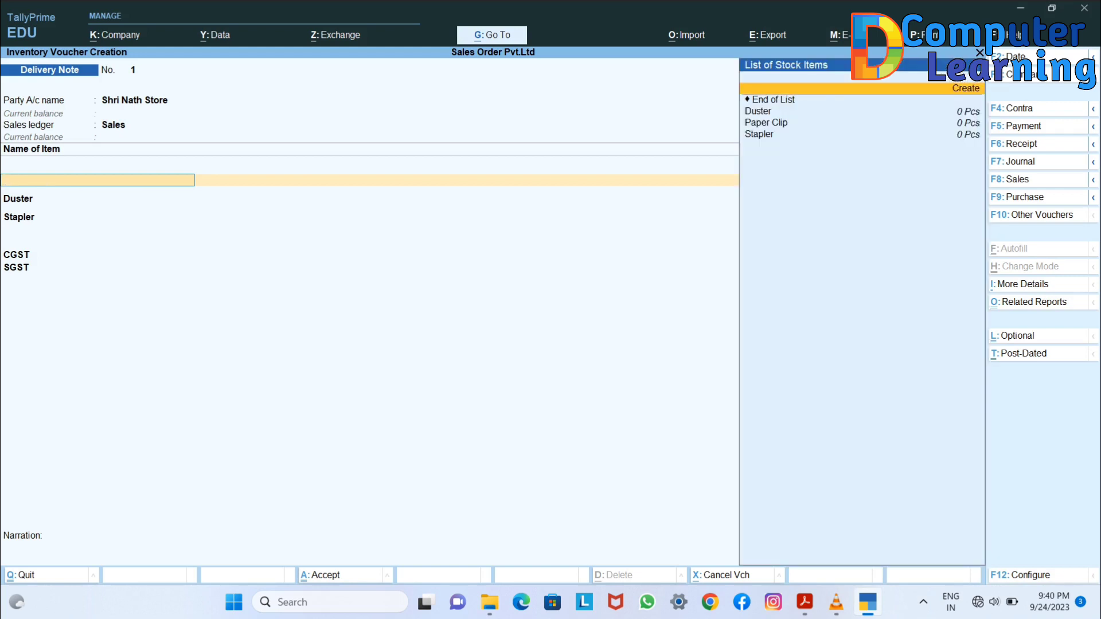
key(Down)
key(Return)
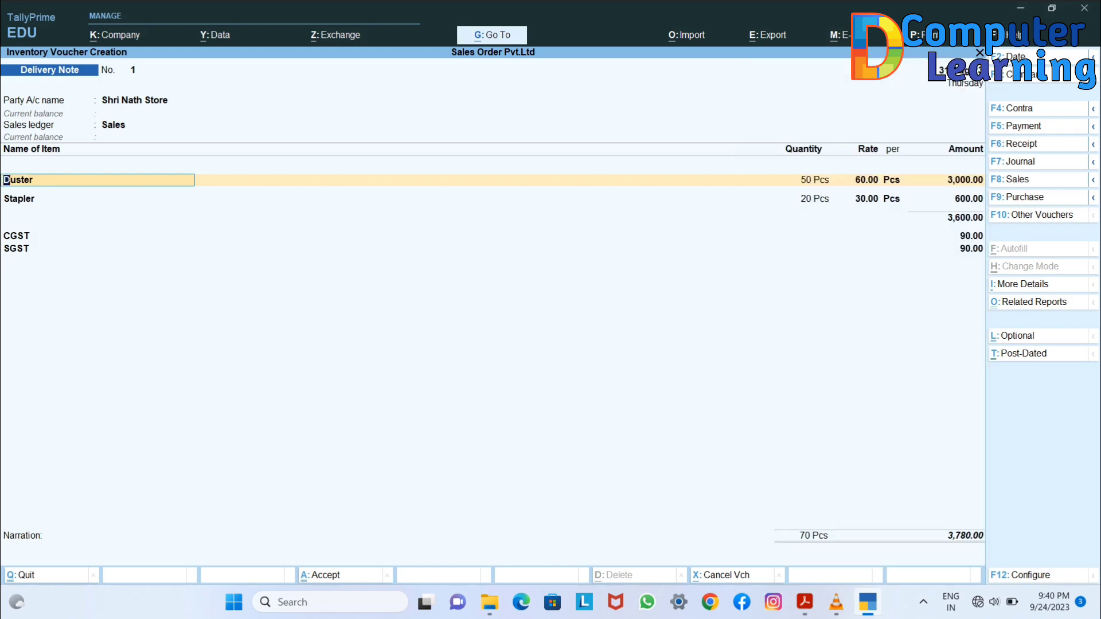
- Allocate the Duster line to tracking number 1 and its linked sales order, keeping 50 Pcs at a rate of 60.00
key(Return)
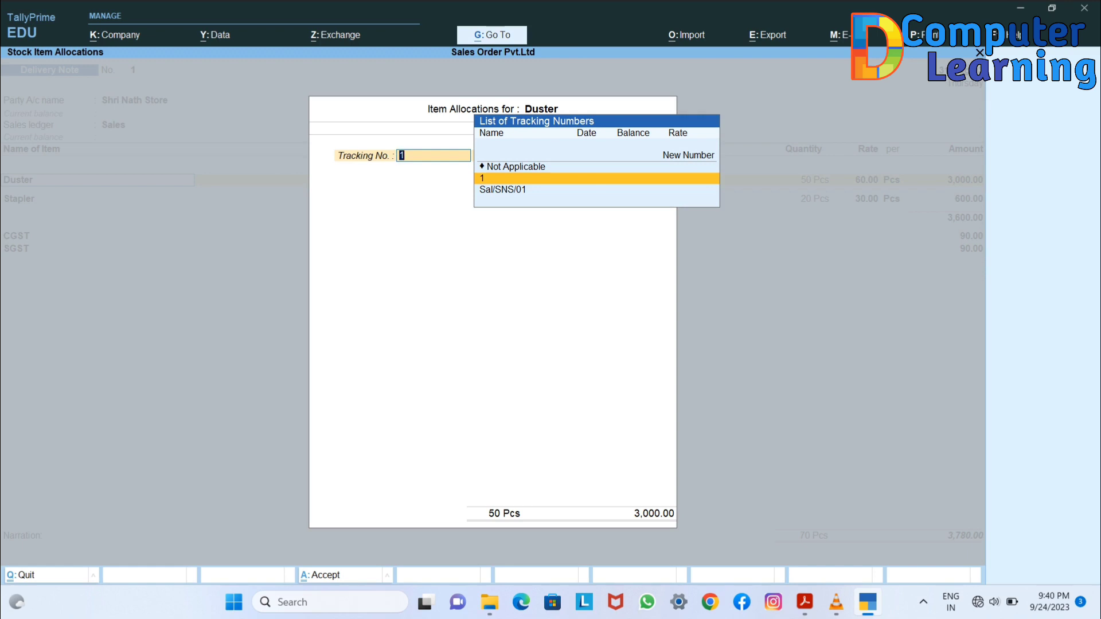
key(Return)
key(Return)
key(Return)
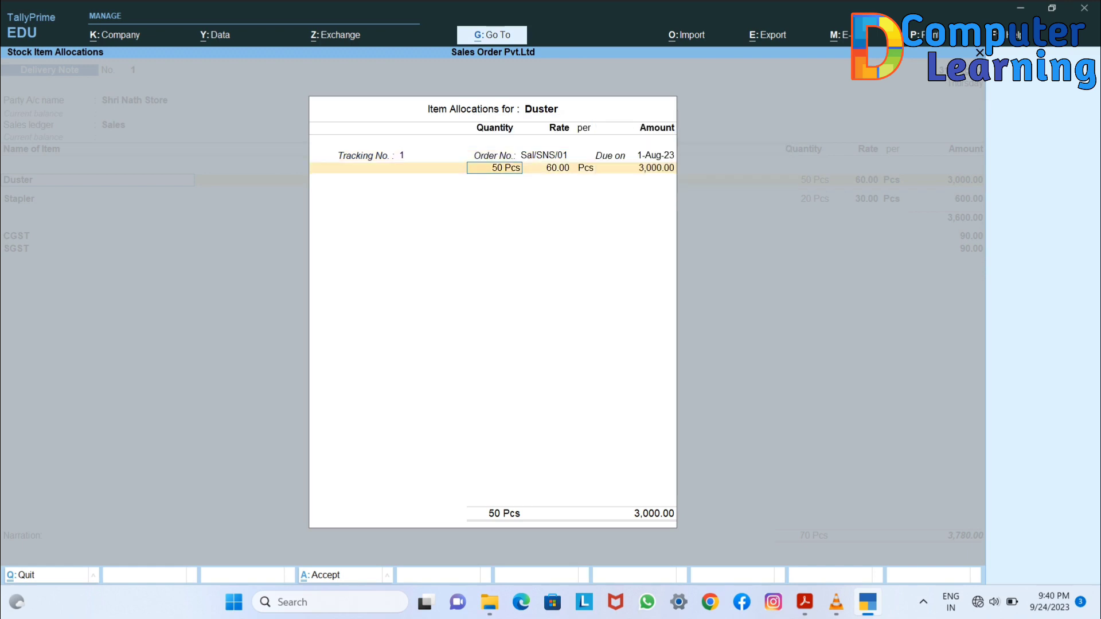
key(Return)
key(Return)
key(Return)
key(Return)
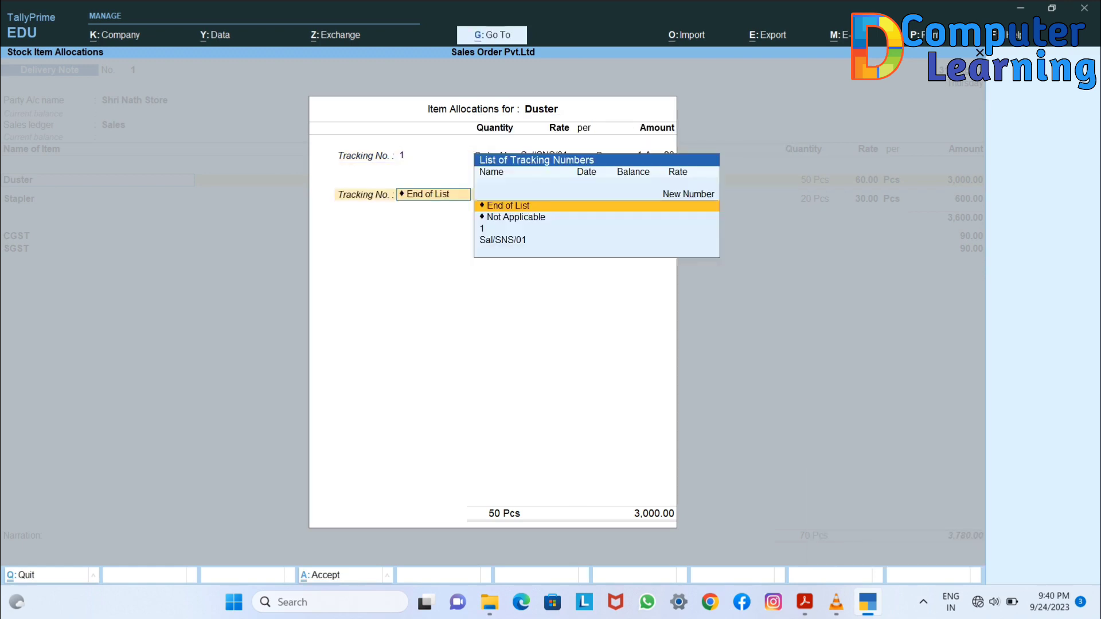
key(Return)
- Allocate the Stapler line to tracking number 1 and its sales order, setting the quantity to 18 Pcs at 30.00
key(Return)
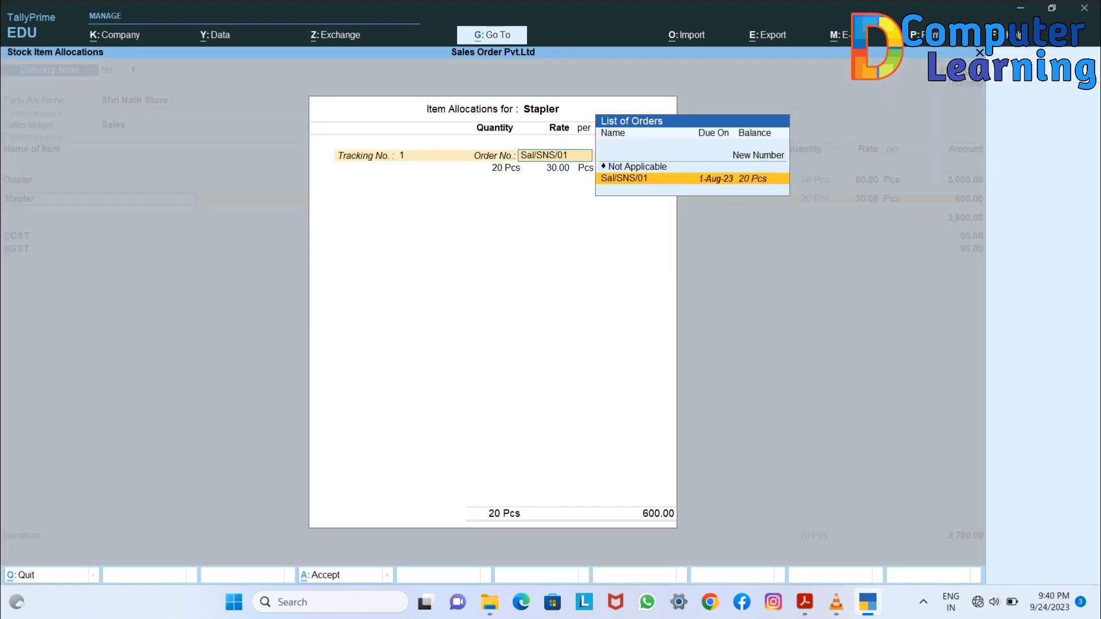
key(Return)
key(Return)
key(Return)
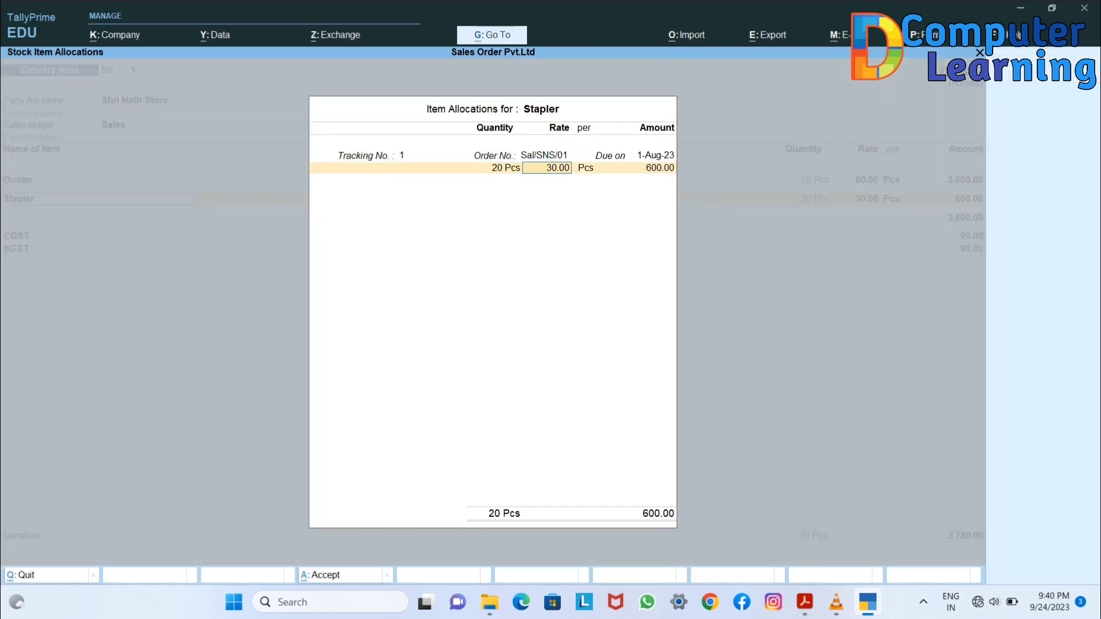
key(BackSpace)
key(BackSpace)
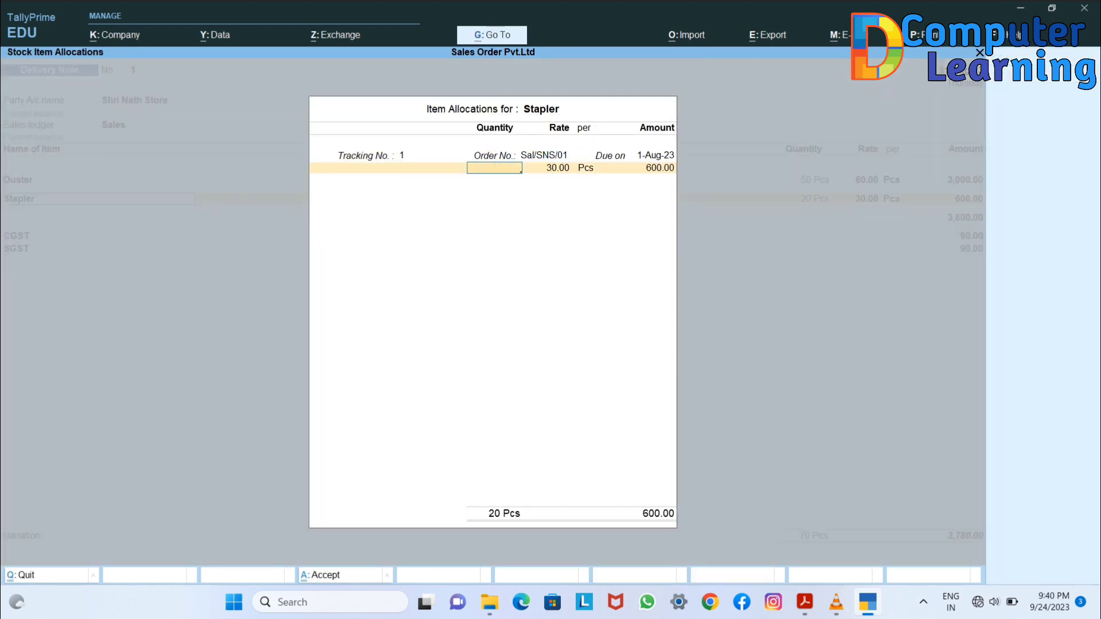
text(18)
key(Return)
key(Return)
key(Return)
key(Return)
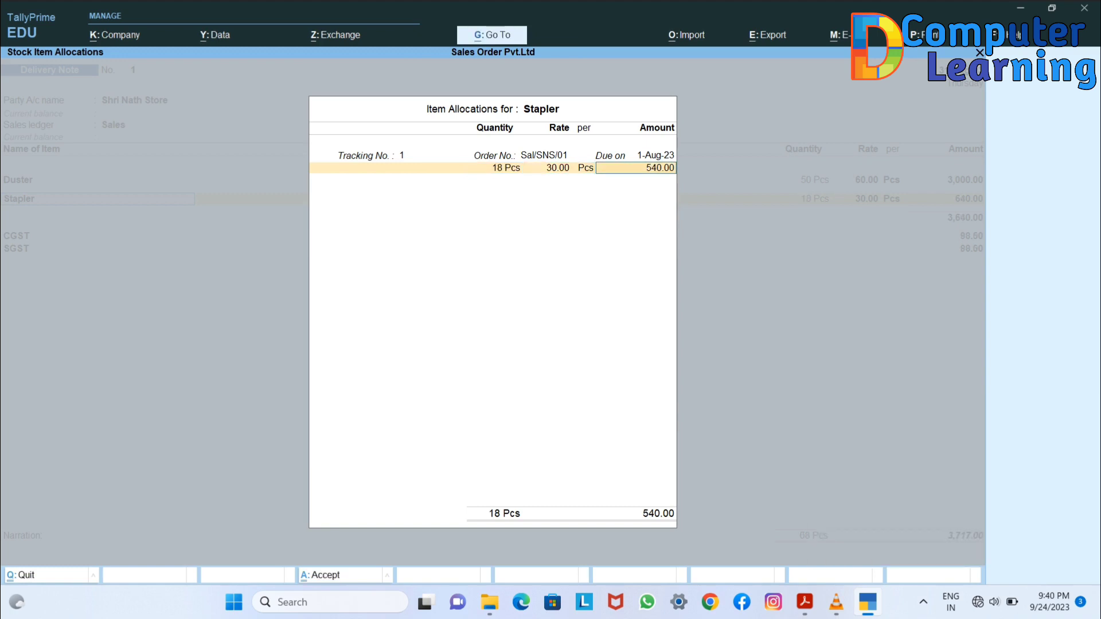
key(Return)
key(Return)
key(Return)
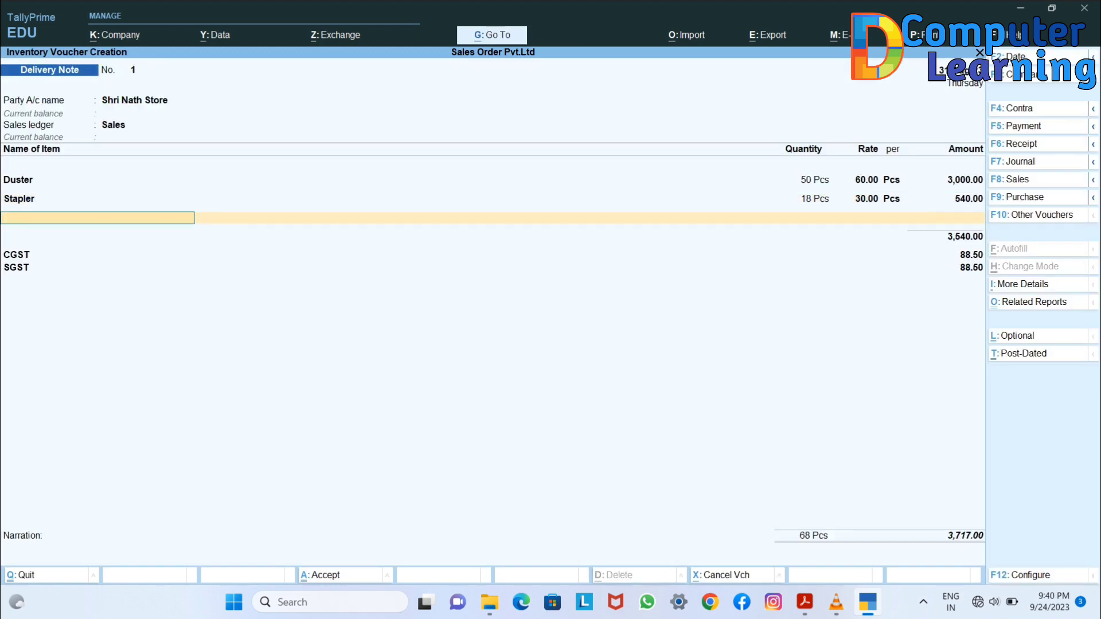
- End the item list and accept the CGST and SGST lines with their calculated amounts
key(Return)
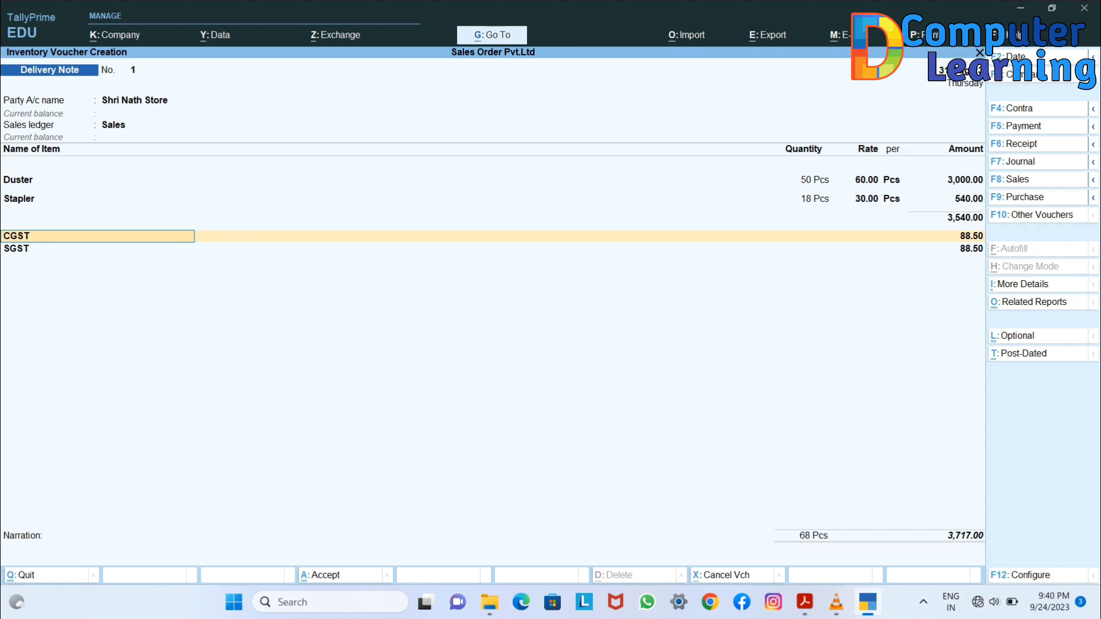
key(Return)
key(Return)
key(Return)
key(Return)
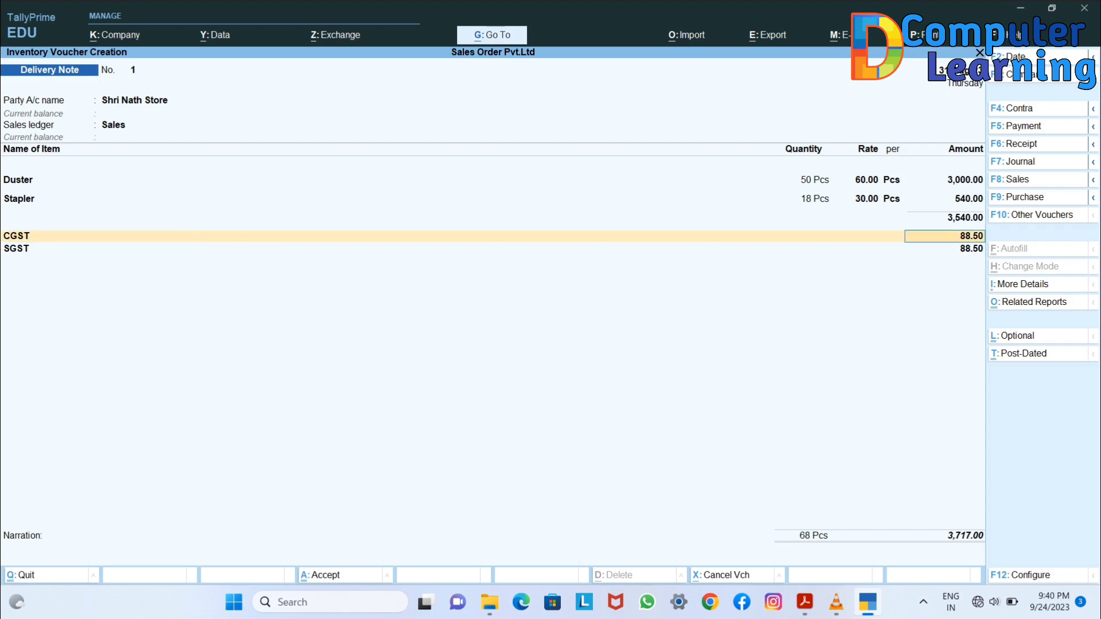
key(Return)
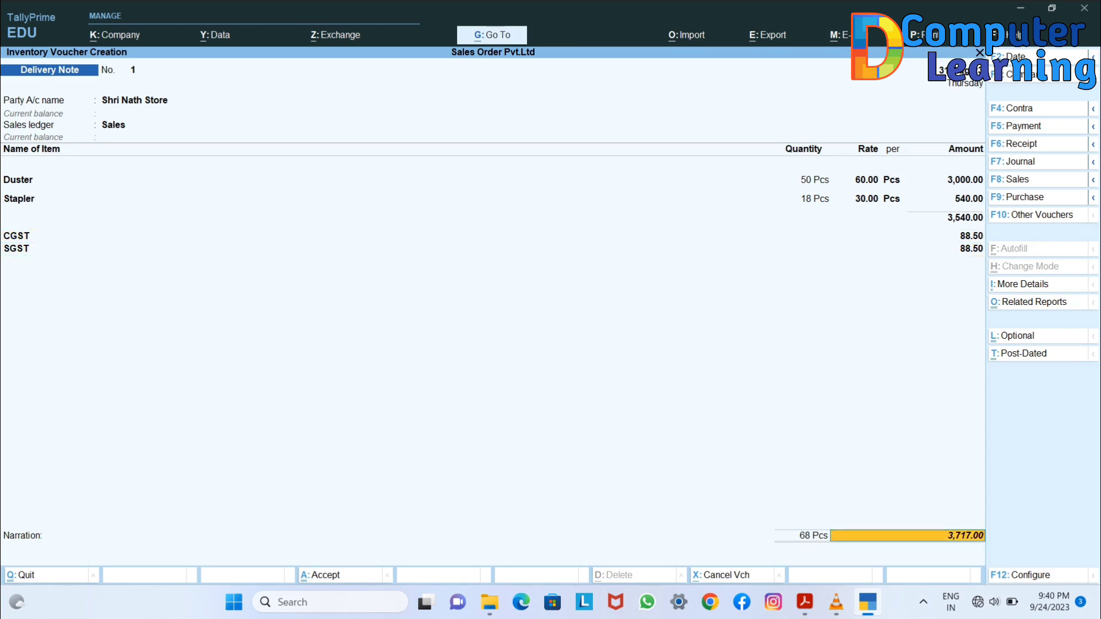
key(Return)
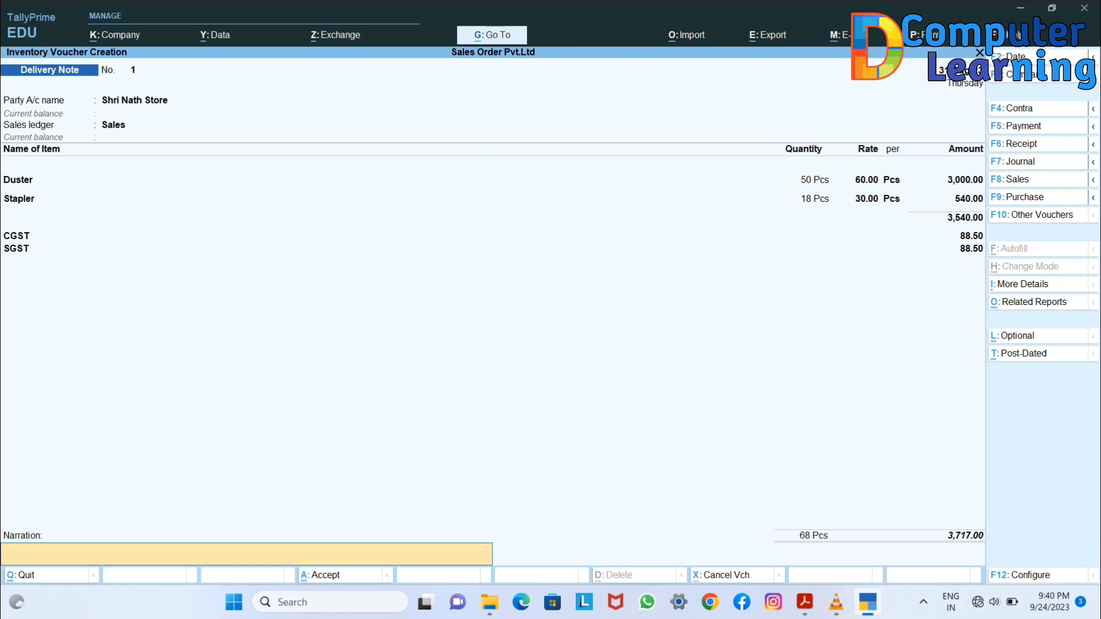
- Add the narration "Cus Paper Clip 100 pcs and Stapler 2 pcs not deliverd" and save the delivery note
text(Cus Paper Clip 100 pcs and)
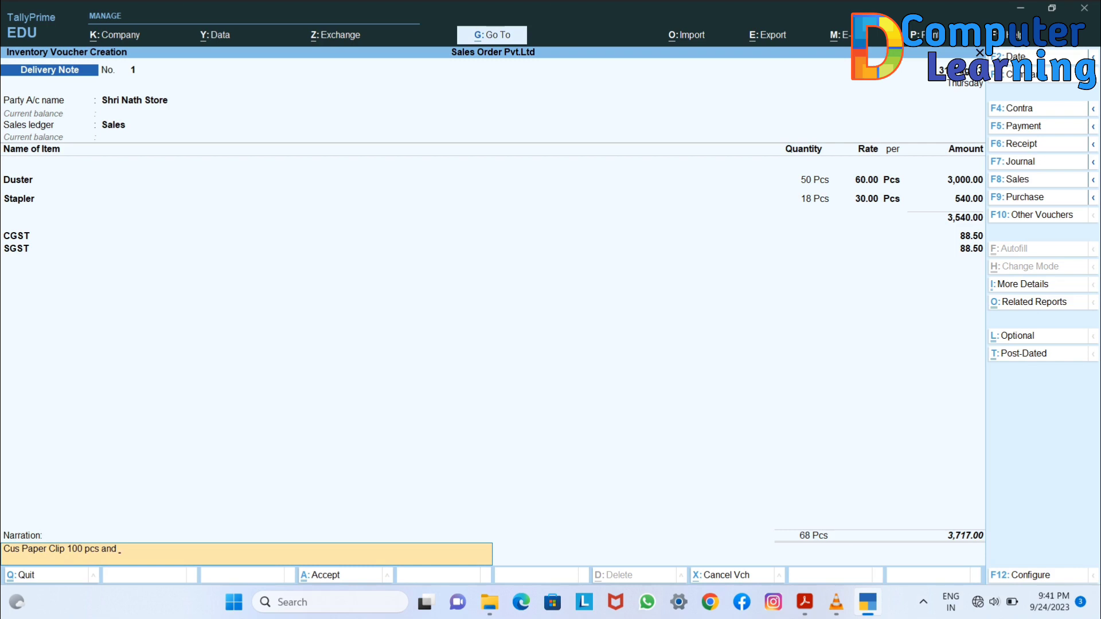
text( Stapler 2 pcs not deliverd)
key(Return)
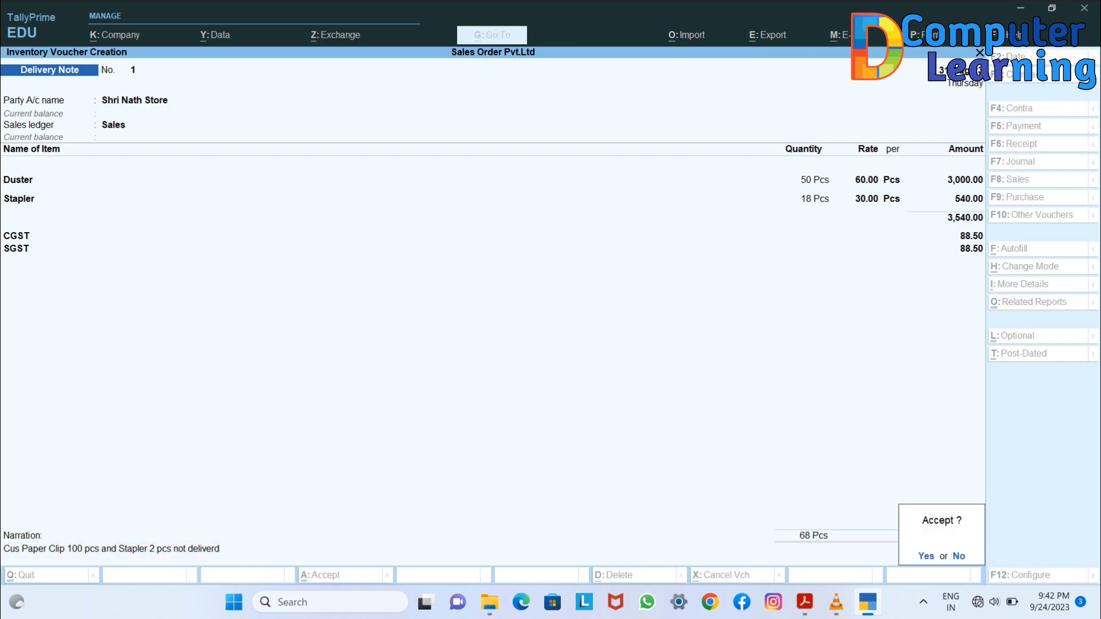
key(Return)
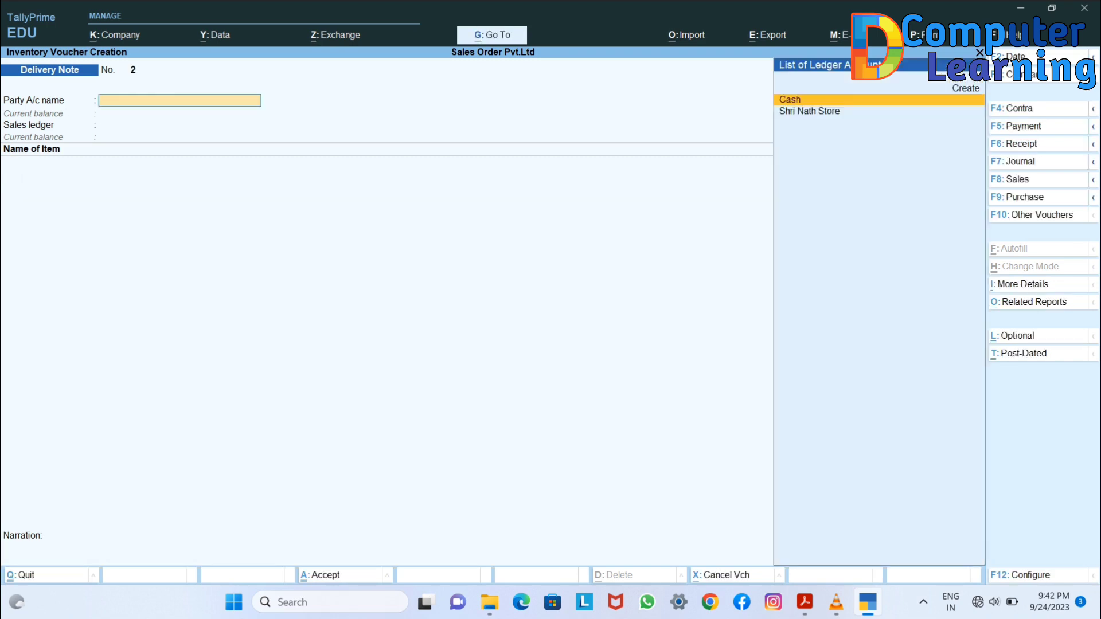
- Leave voucher entry and open the Profit & Loss A/c from within the Balance Sheet
key(Escape)
key(Return)
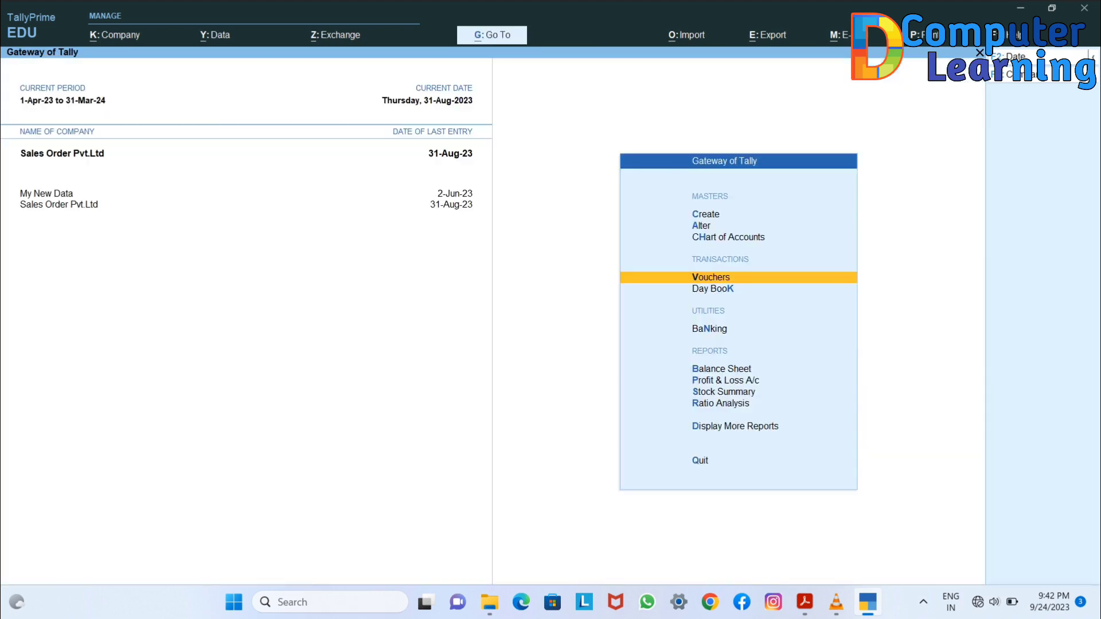
key(Down)
key(Down)
key(Down)
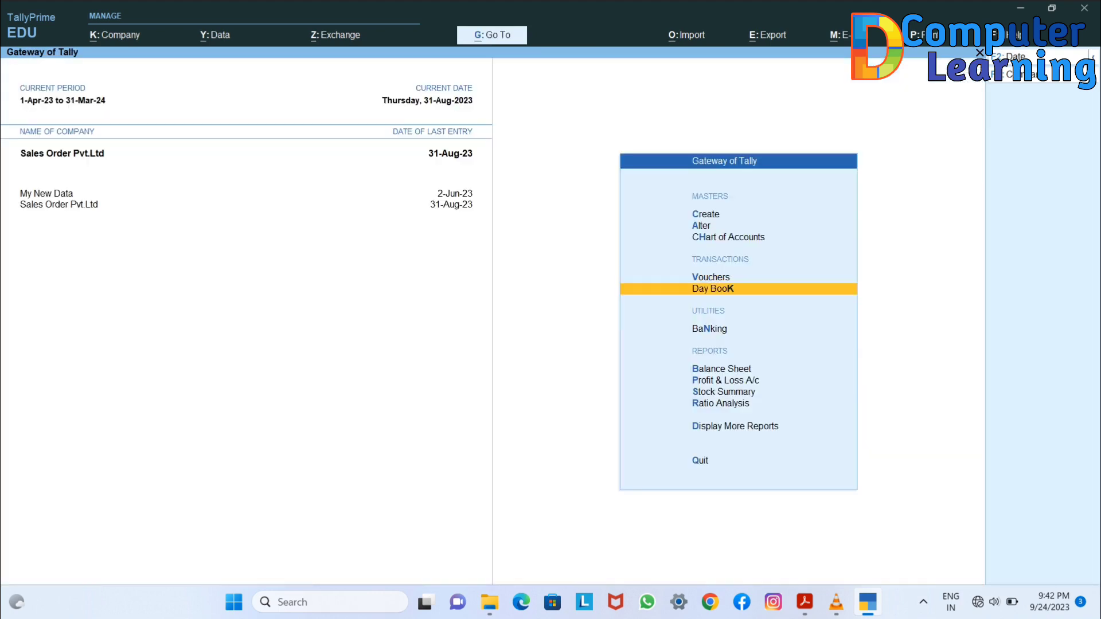
key(Return)
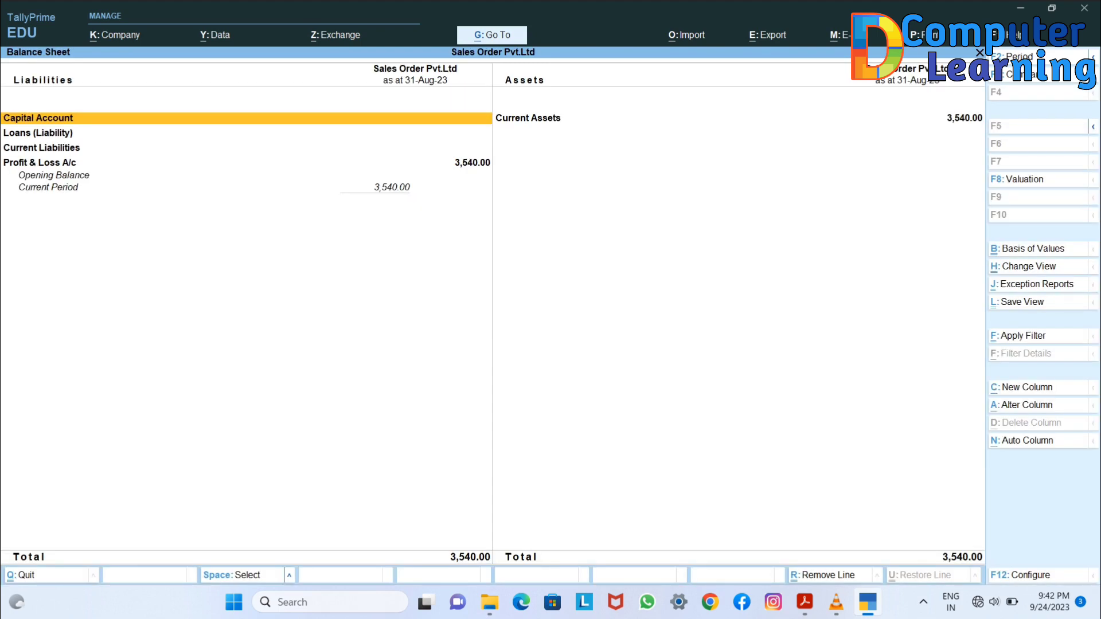
key(Down)
key(Down)
key(Down)
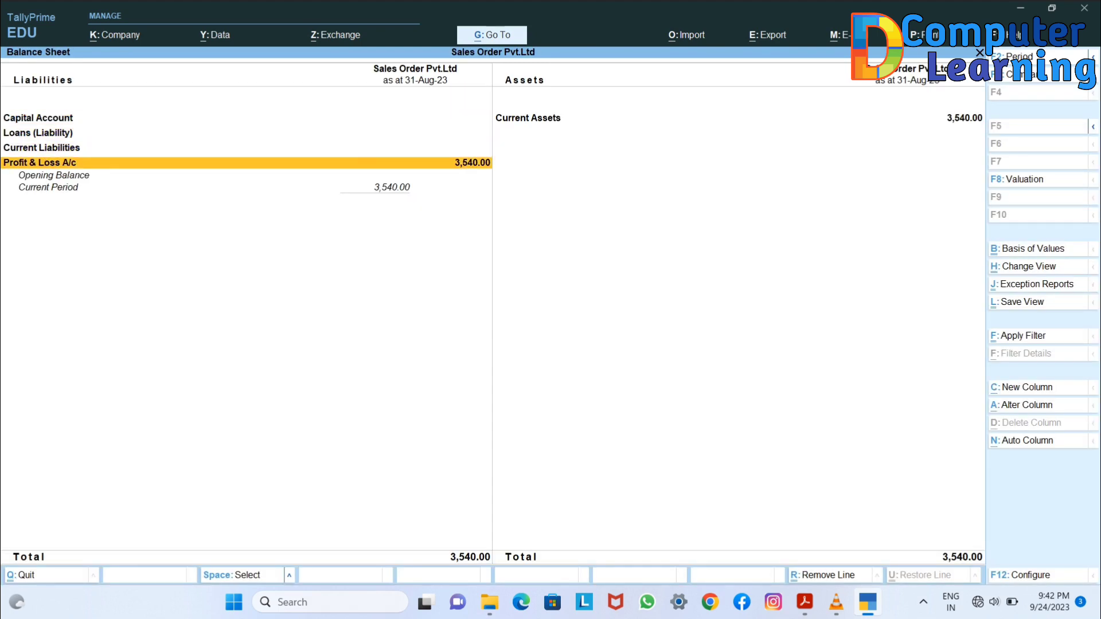
key(Return)
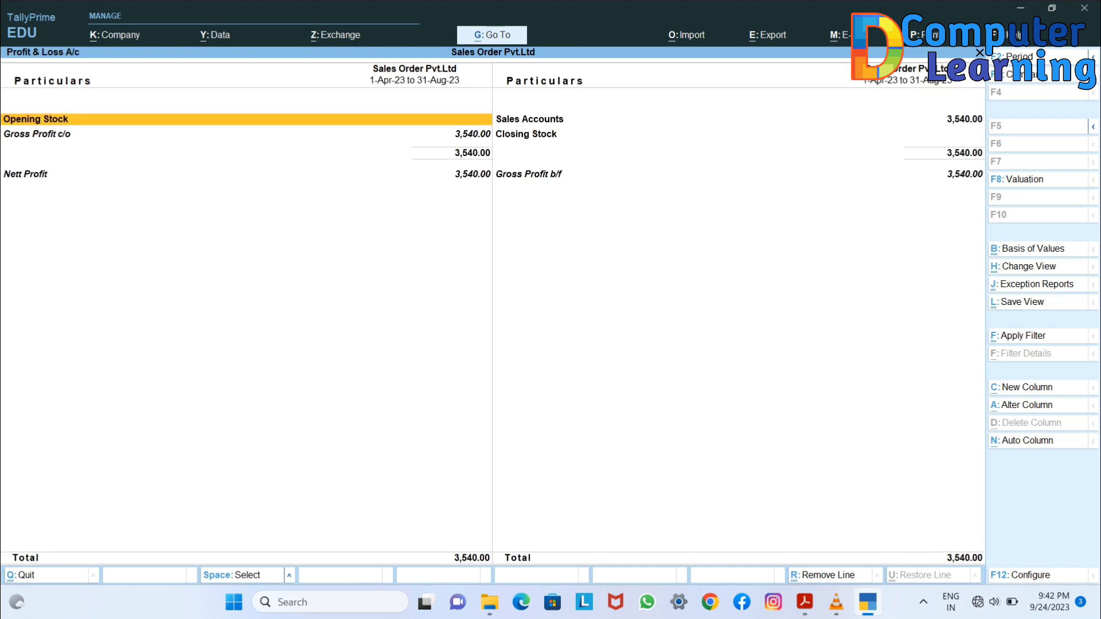
- Examine the Sales Accounts group summary in the Profit & Loss A/c, then return to the Gateway of Tally
key(Down)
key(Up)
key(Down)
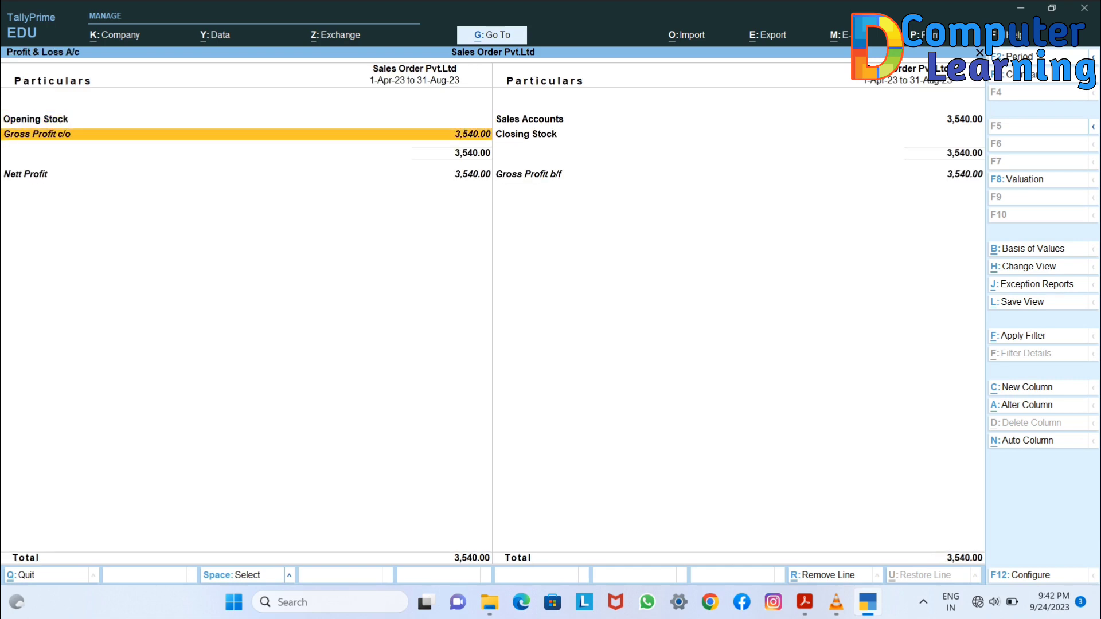
key(Down)
key(Up)
key(Right)
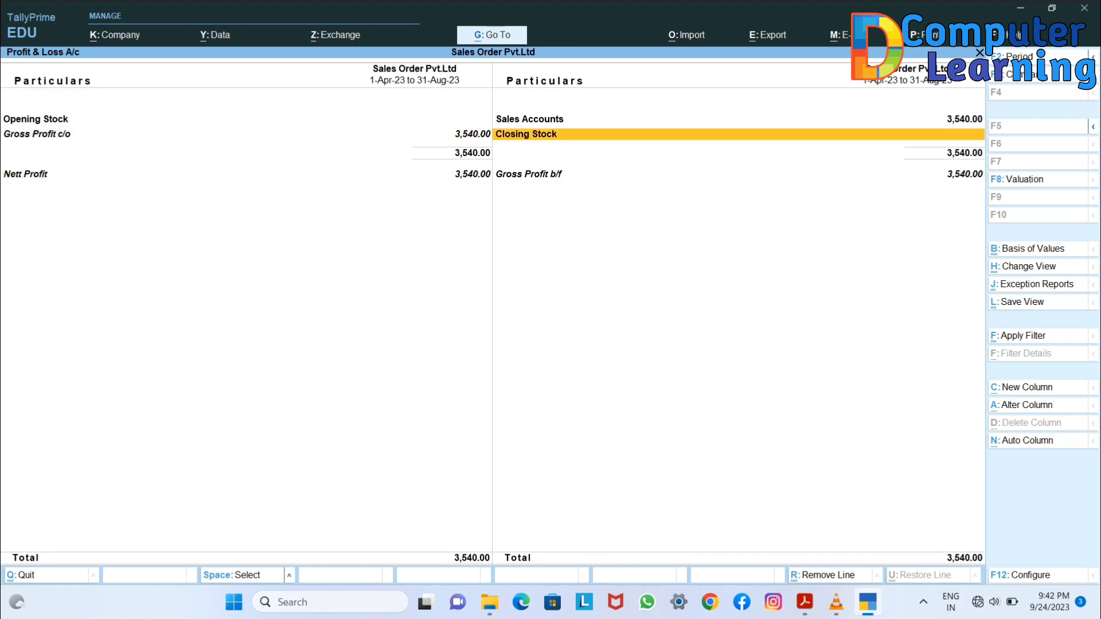
key(Up)
key(Return)
key(Return)
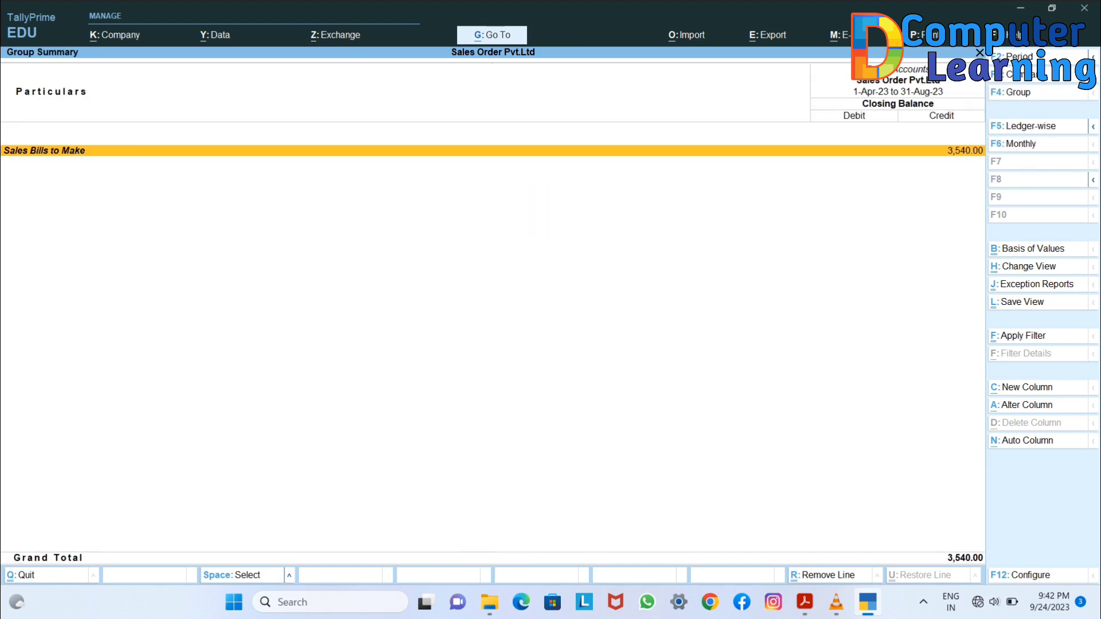
key(Escape)
key(Escape)
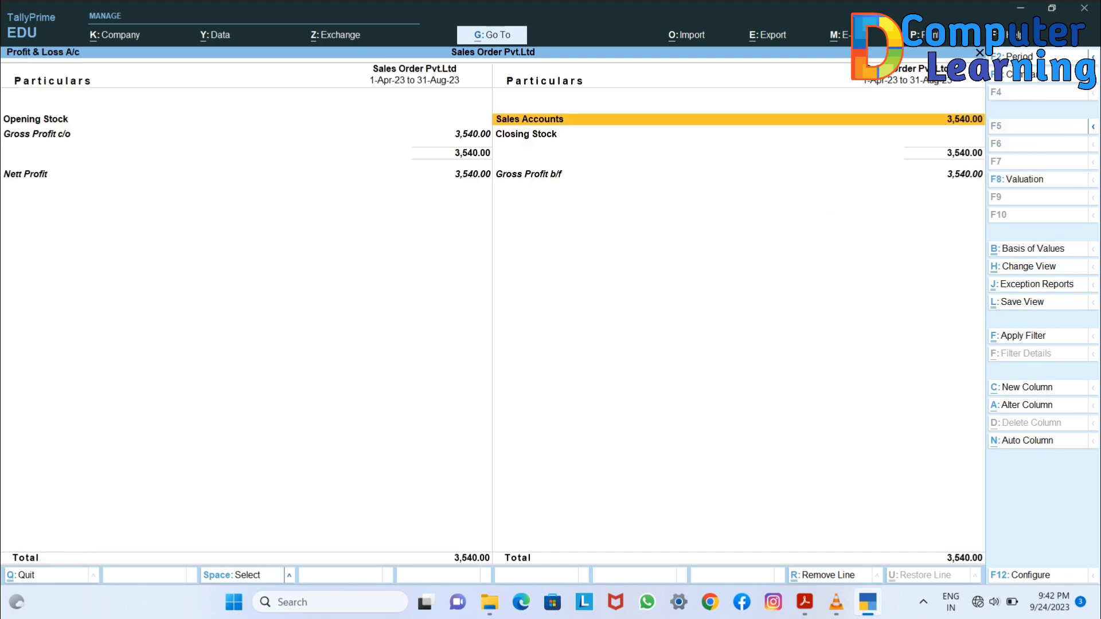
key(Escape)
key(Escape)
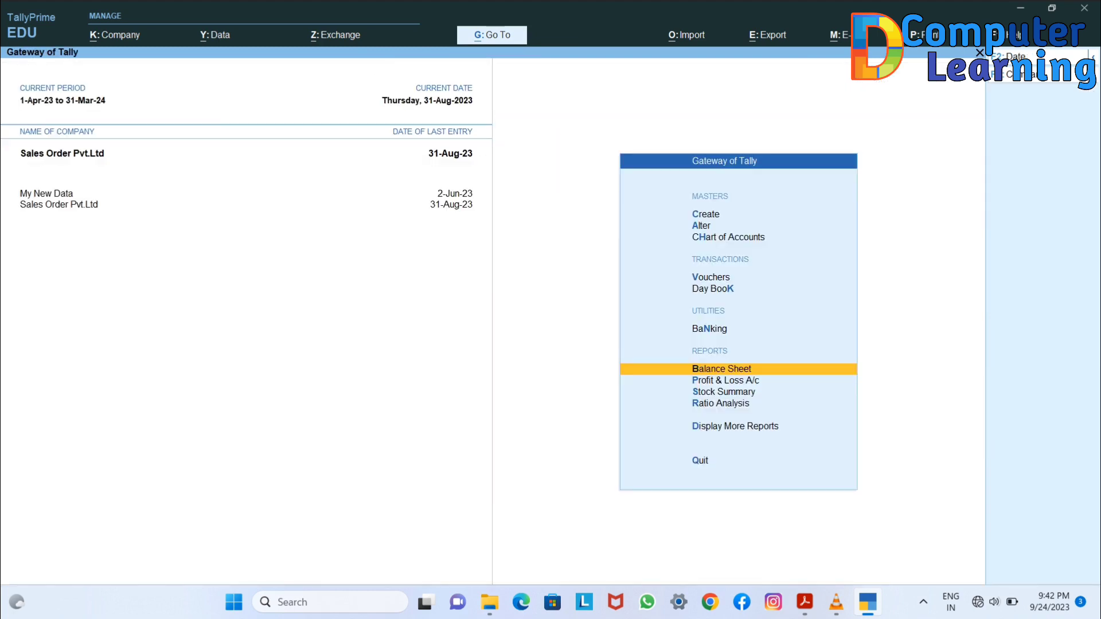
- Open the Statements of Inventory reports
key(Down)
key(Down)
key(Down)
key(Down)
key(Return)
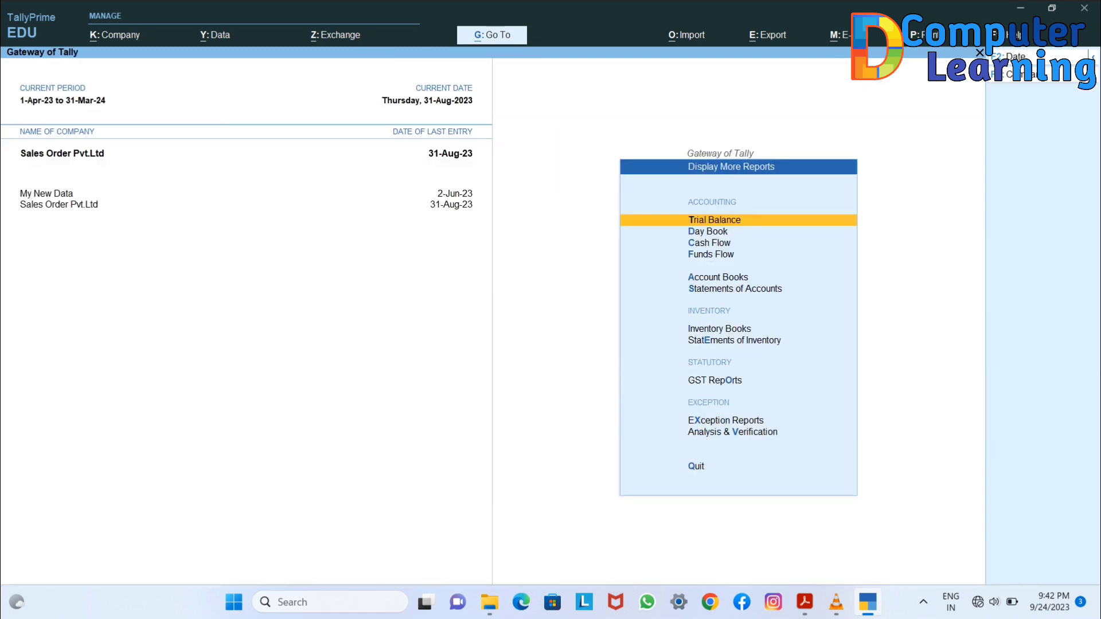
key(Down)
key(Down)
key(Down)
key(Down)
key(Down)
key(Down)
key(Down)
key(Return)
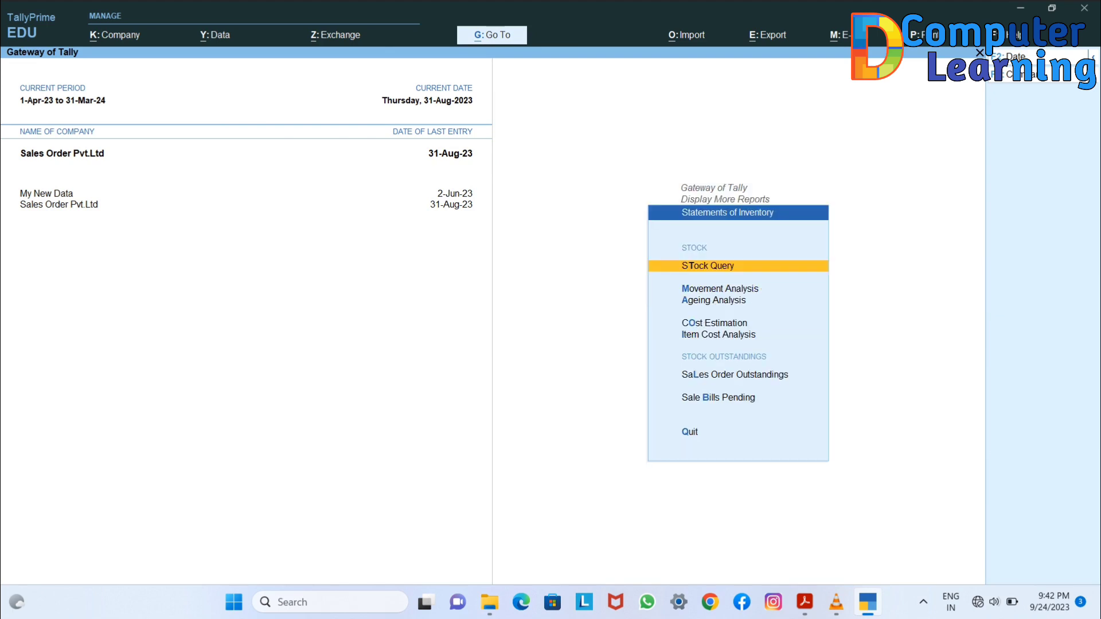
- Display the Sales Order Outstandings report for all orders
key(Down)
key(Down)
key(Down)
key(Down)
key(Down)
key(Down)
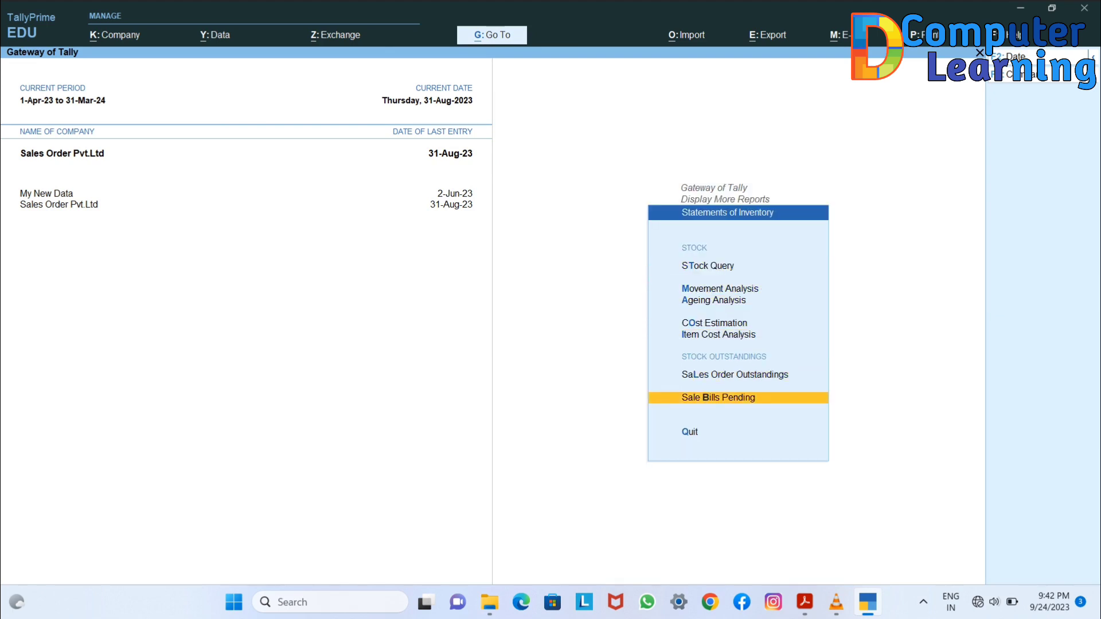
key(Up)
key(Return)
key(Down)
key(Down)
key(Down)
key(Down)
key(Down)
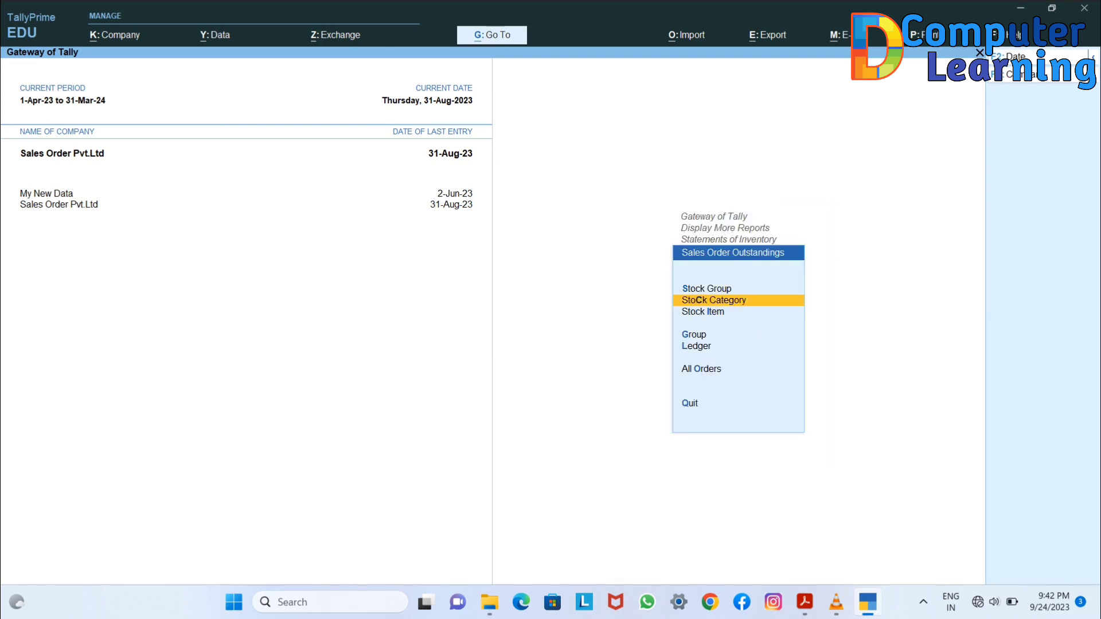
key(Return)
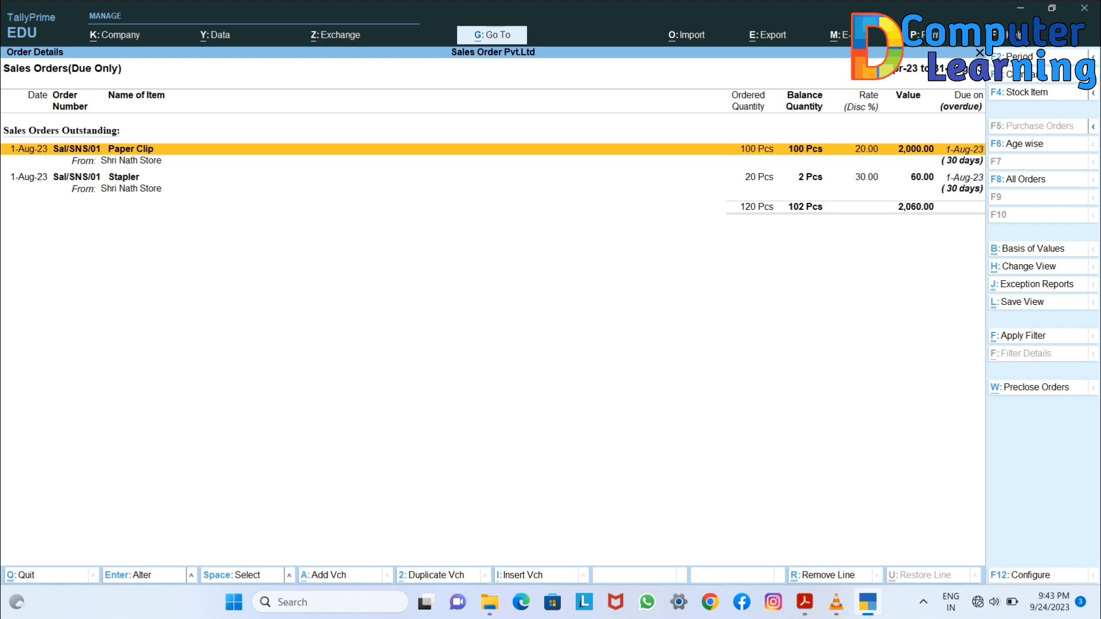
- Check the pre-close instruction in the exercise PDF, then enter a pre-close quantity of 2 Pcs for Stapler in order Sal/SNS/01
click(805, 602)
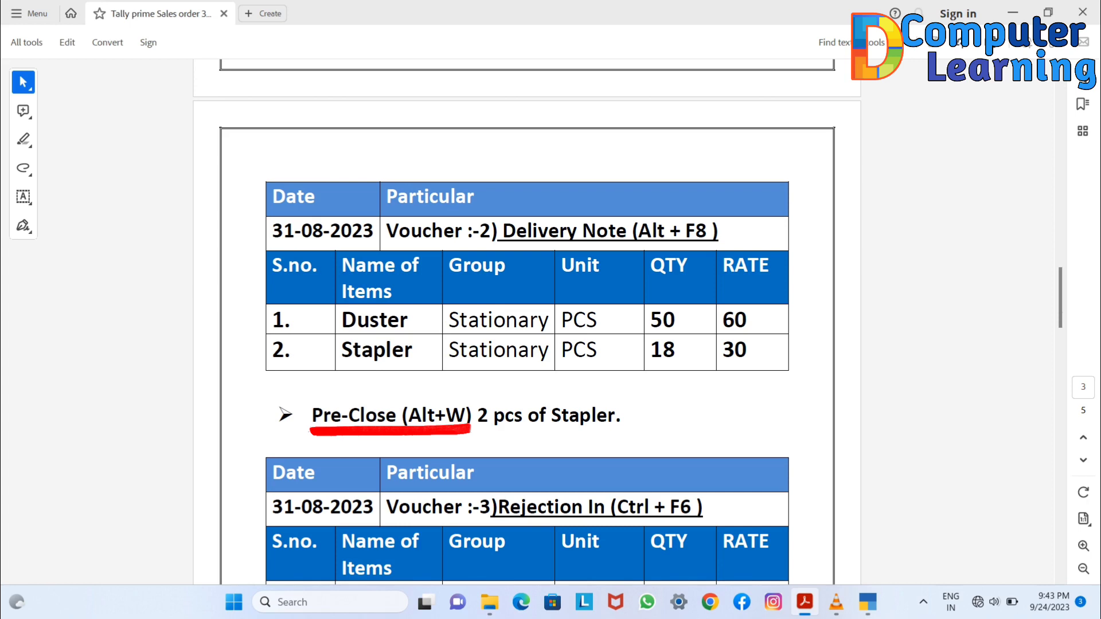
click(868, 602)
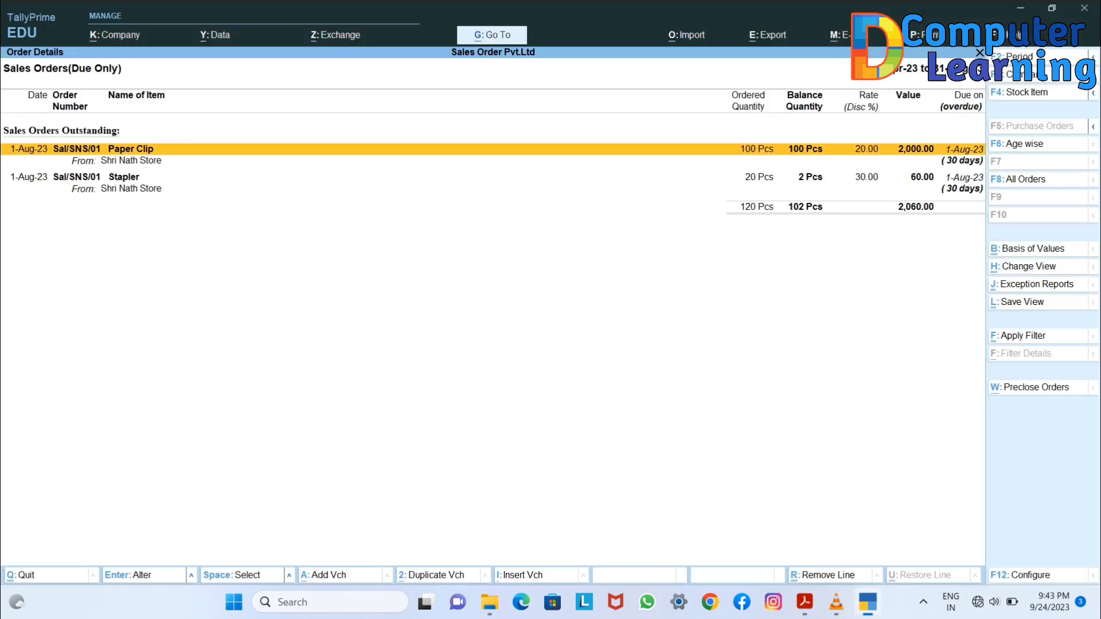
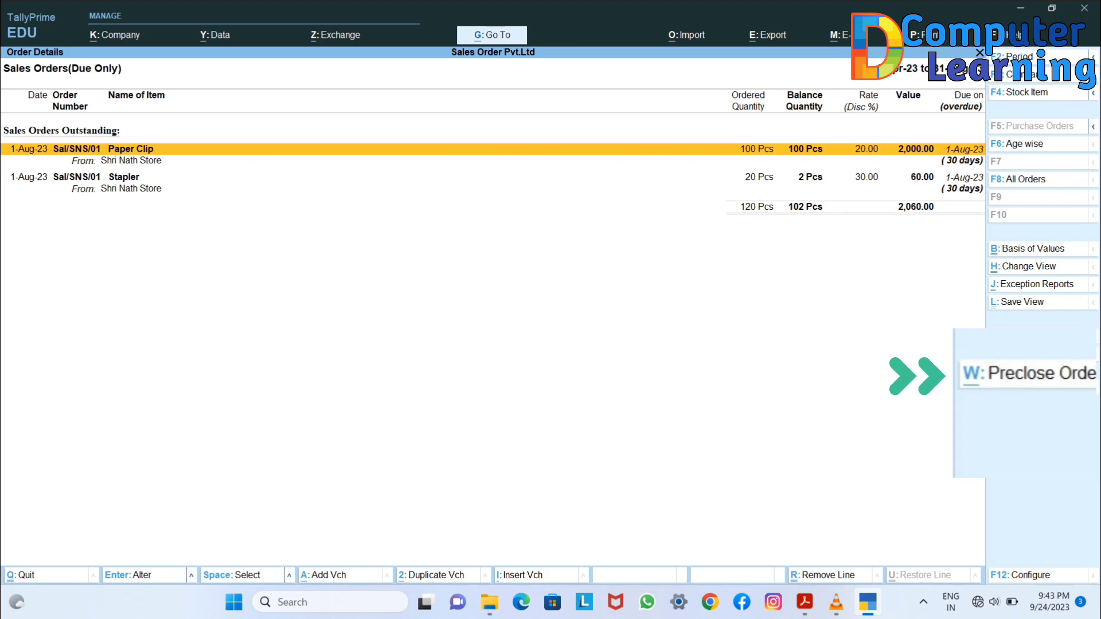
key(alt+w)
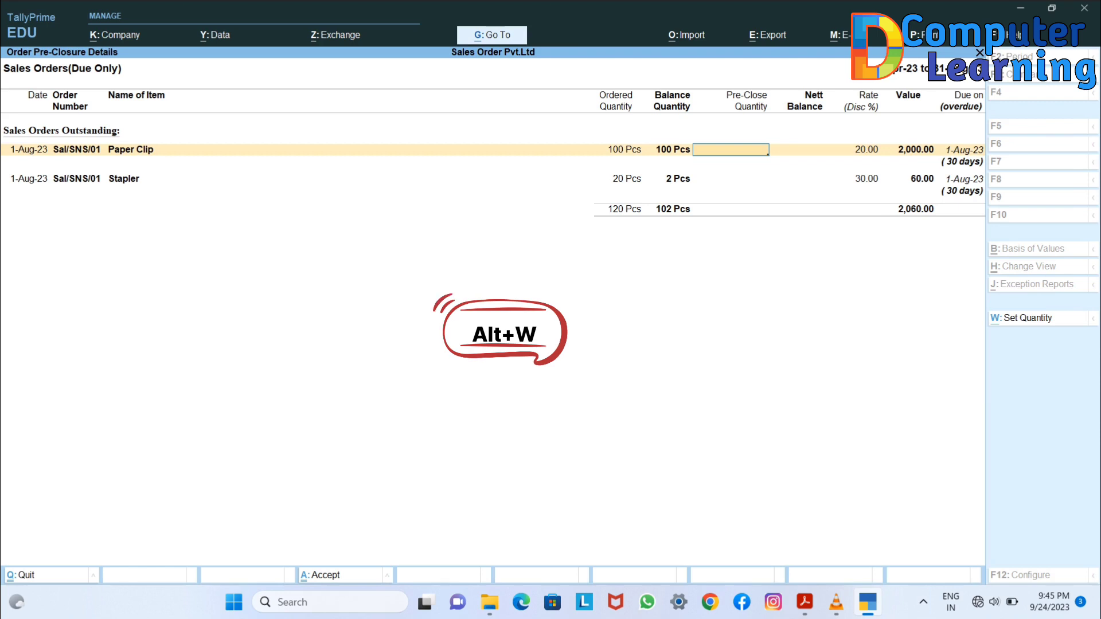
click(730, 179)
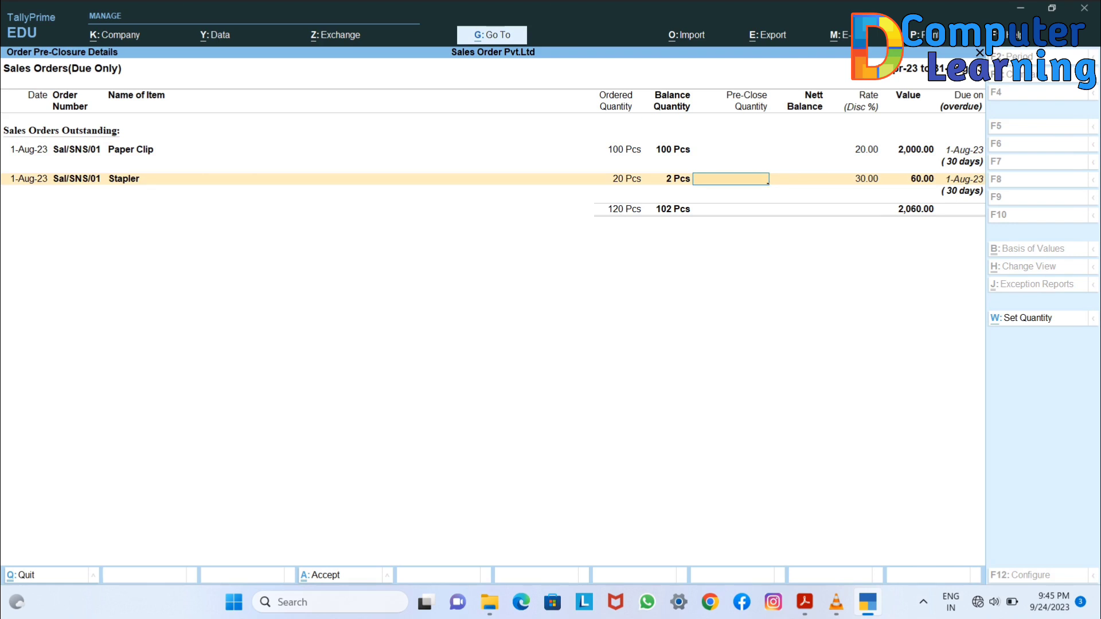
text(2)
key(Return)
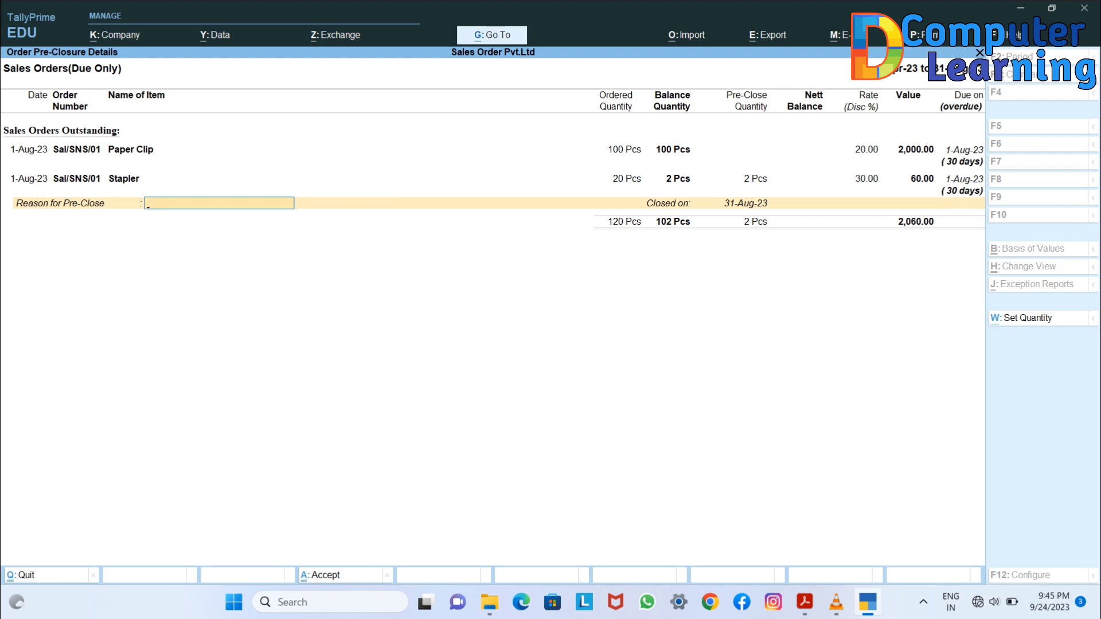
- Enter "Dely in delivery" as the reason for pre-closing Stapler and save the order pre-closure
text(Dely in delivery)
key(Return)
key(Return)
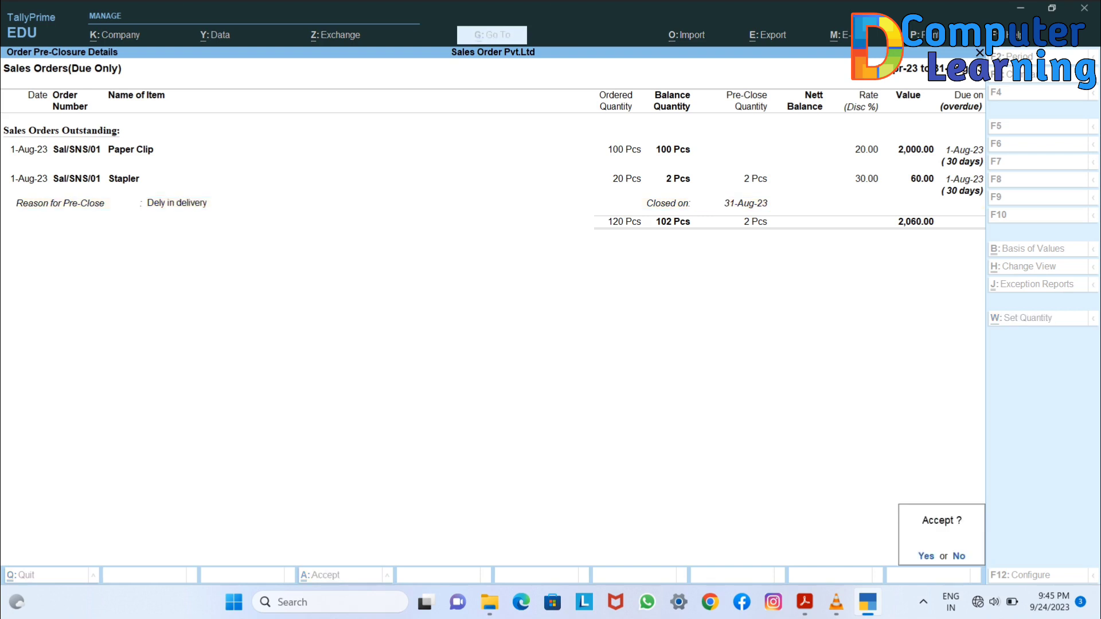
key(Return)
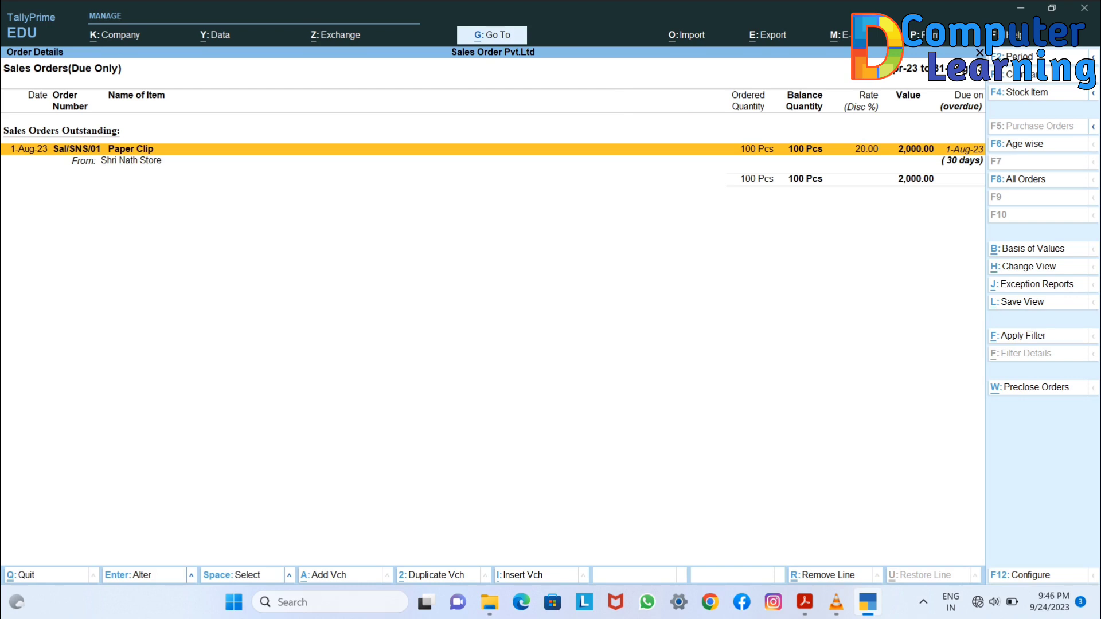
- Review the Duster and Stapler entries in the Sales Bills Pending report, then return to the Gateway of Tally
key(Escape)
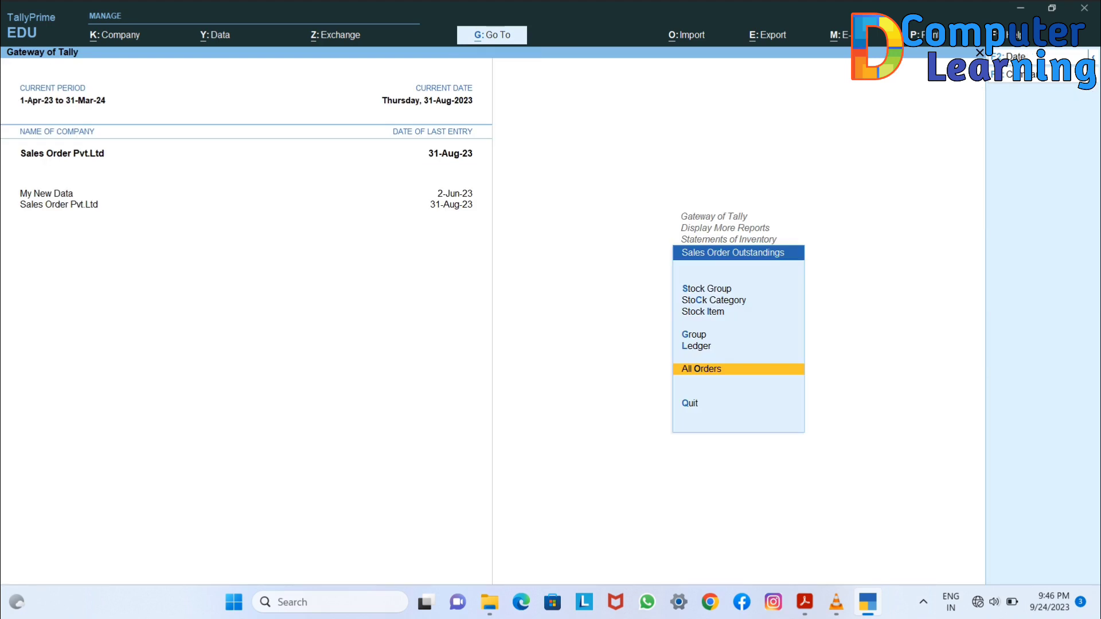
key(Down)
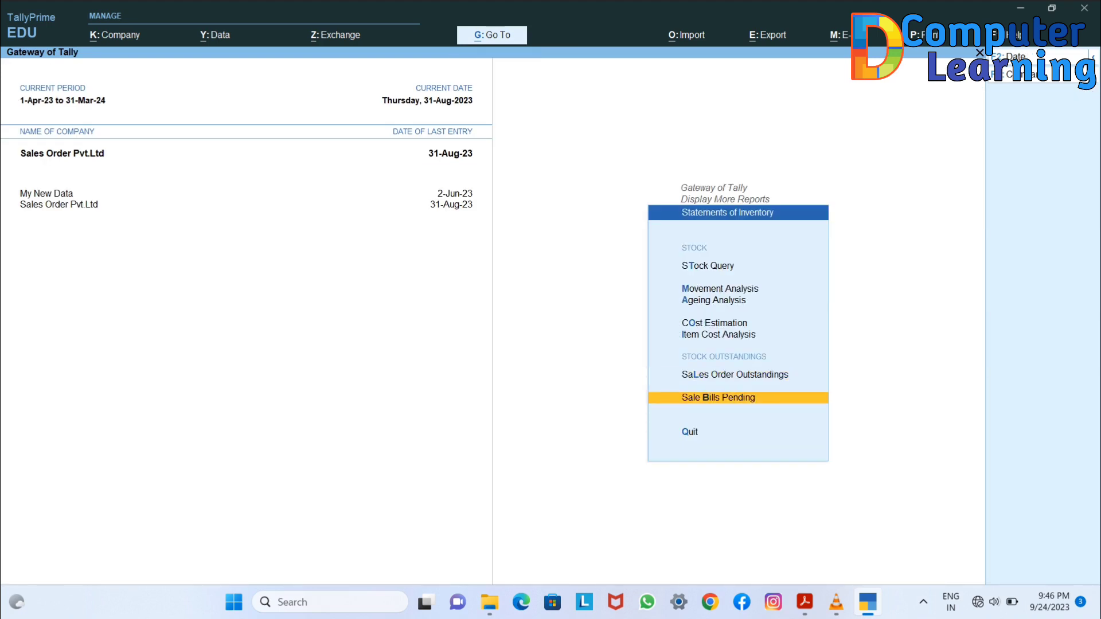
key(Return)
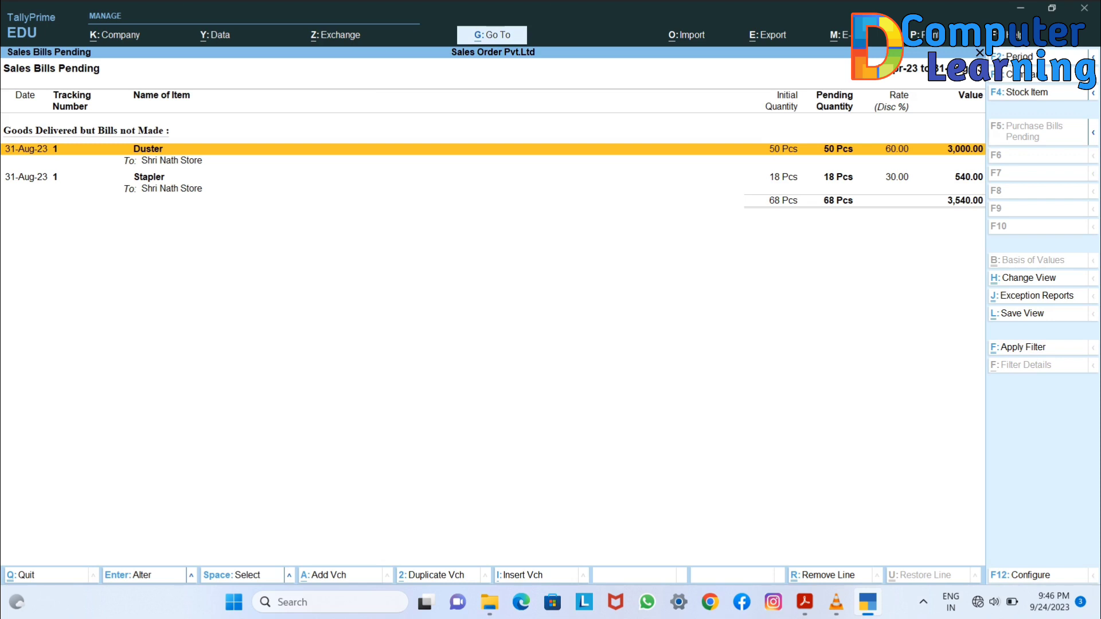
key(Down)
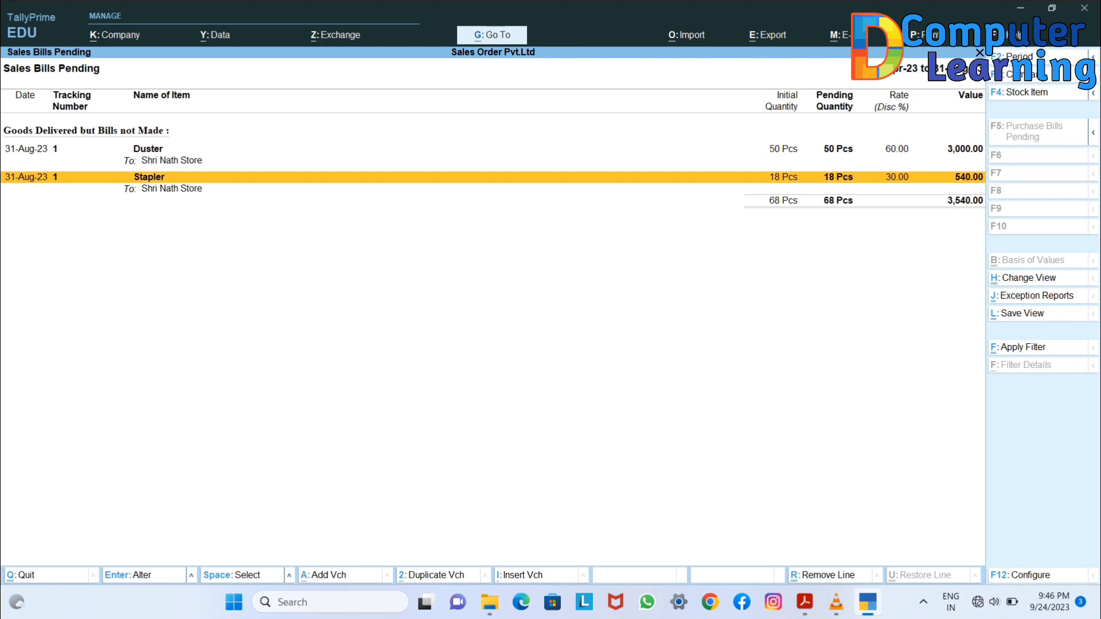
key(Escape)
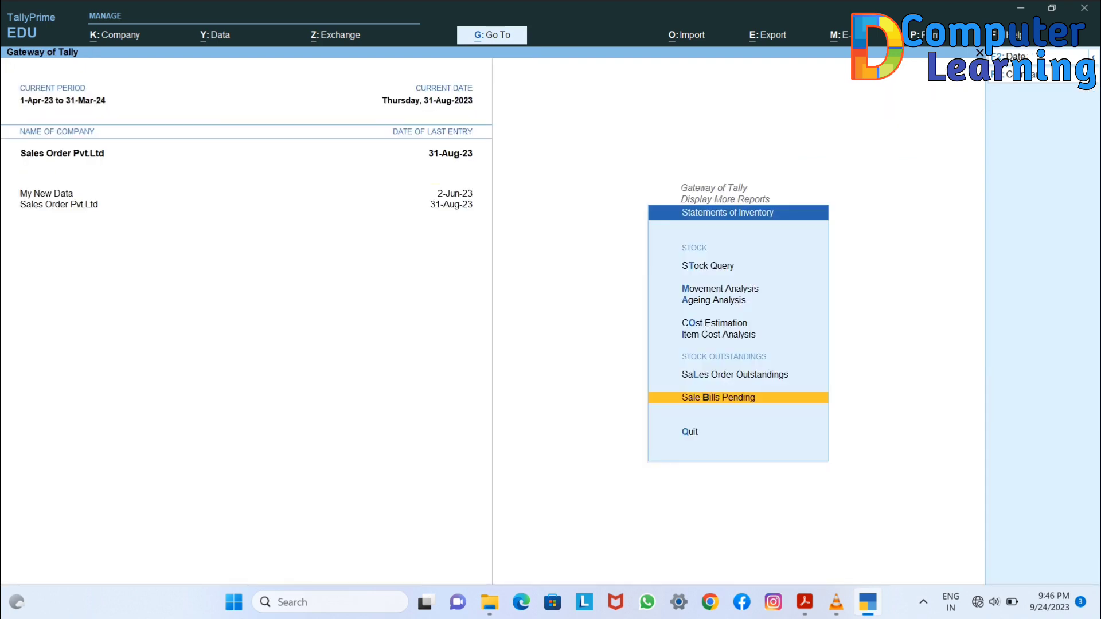
key(Escape)
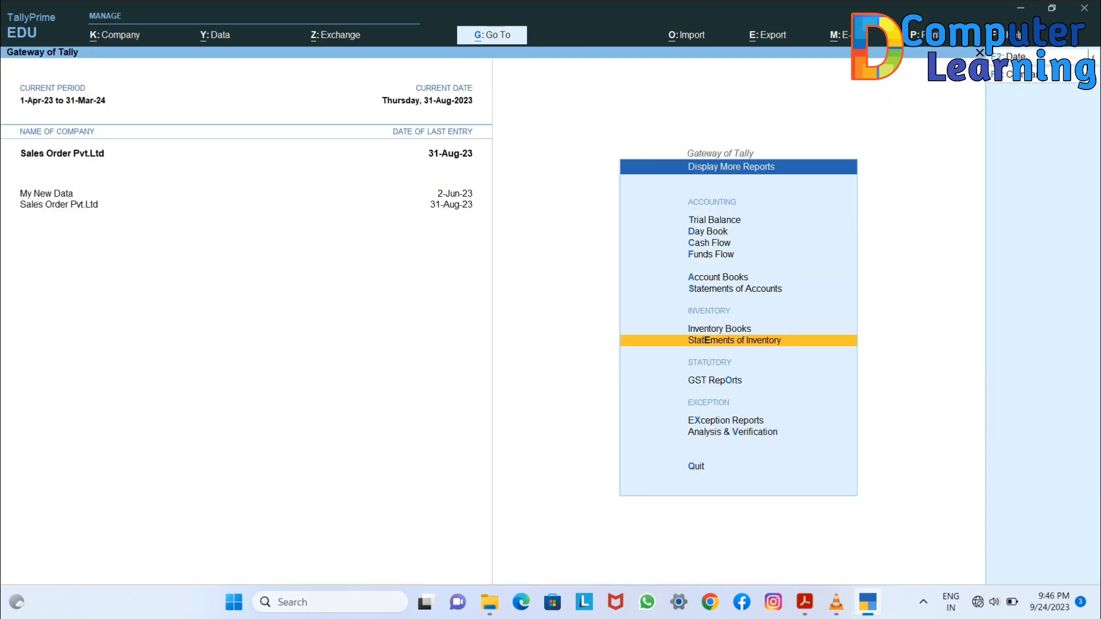
key(Escape)
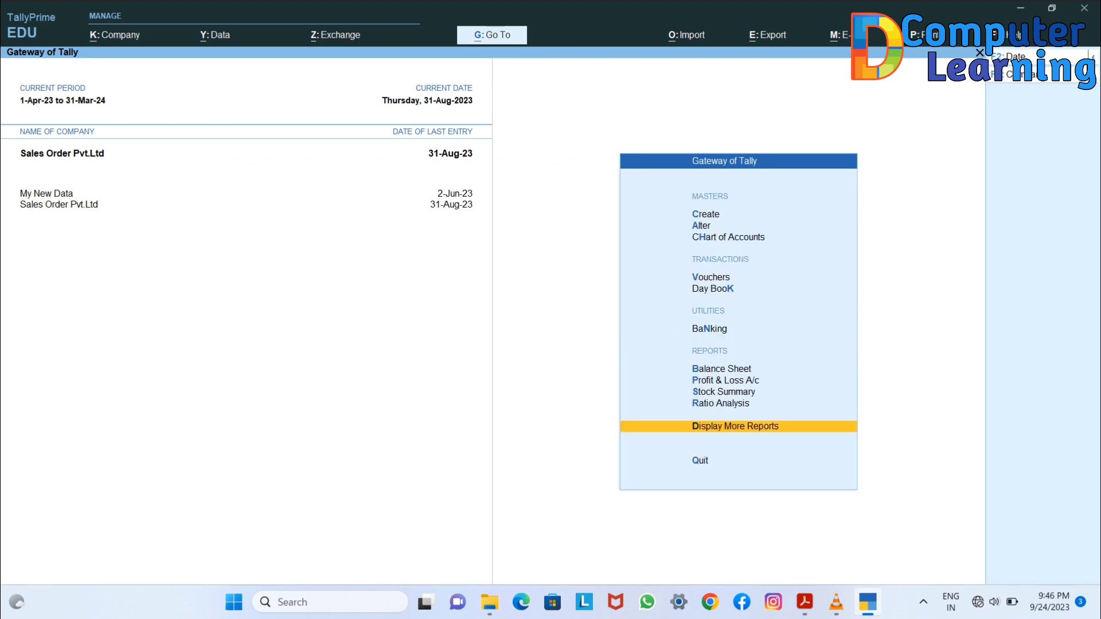
- Check voucher 3 in the exercise PDF and start a Rejections In voucher for Shri Nath Store
key(v)
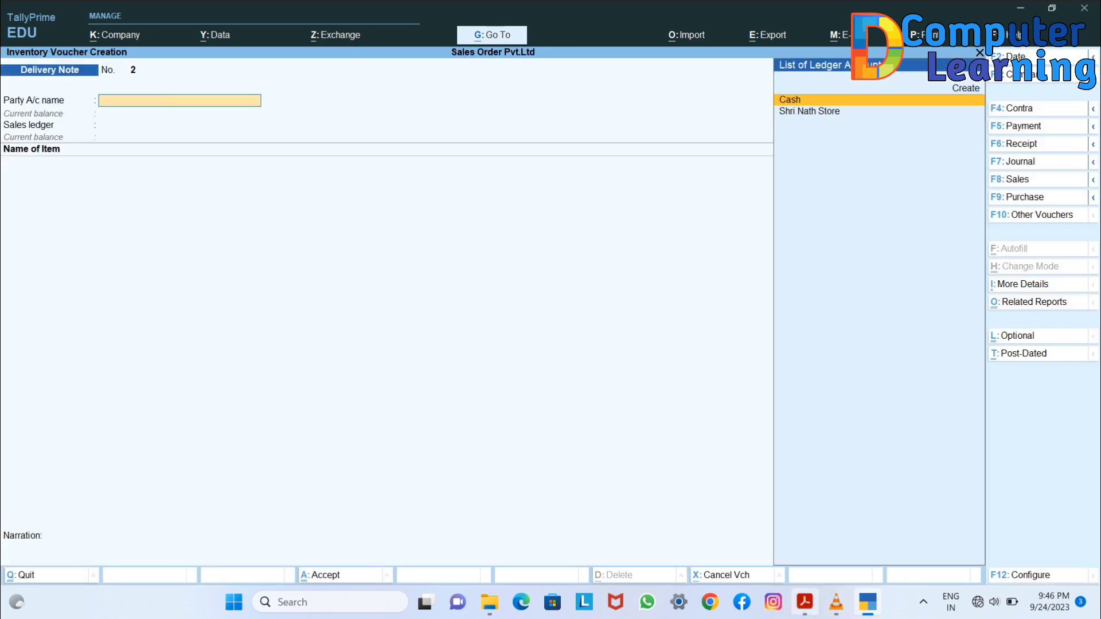
click(805, 602)
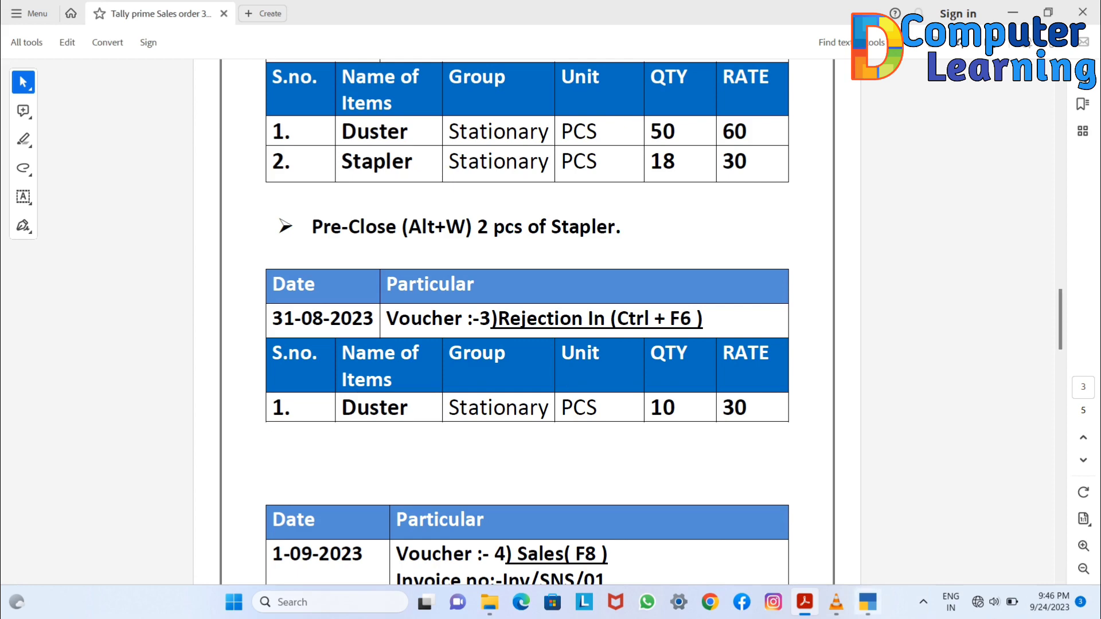
key(alt+Tab)
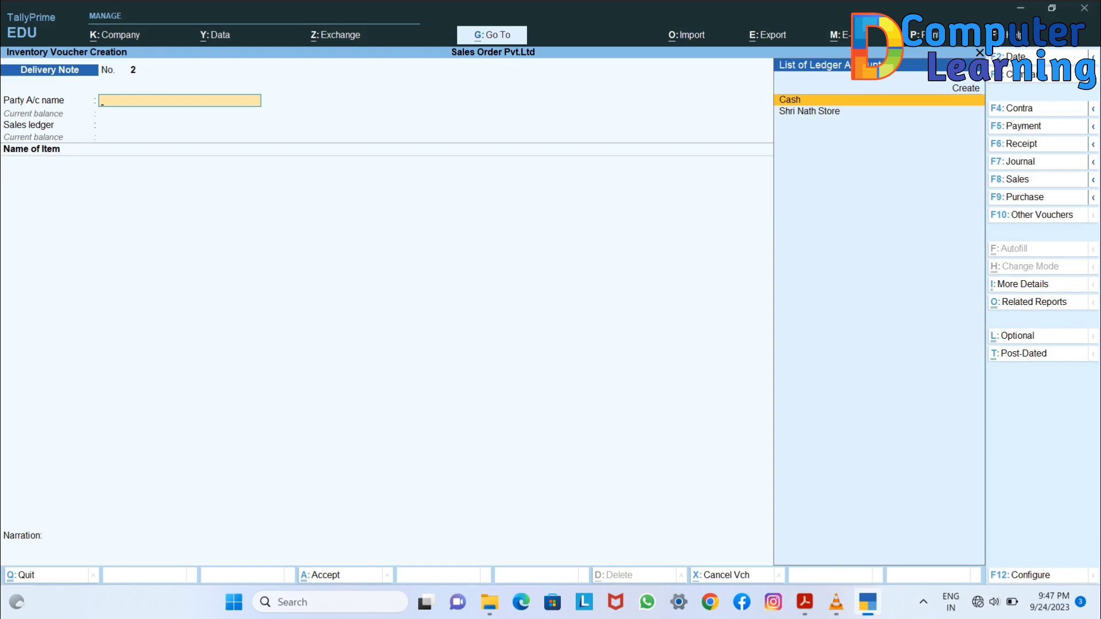
key(ctrl+F6)
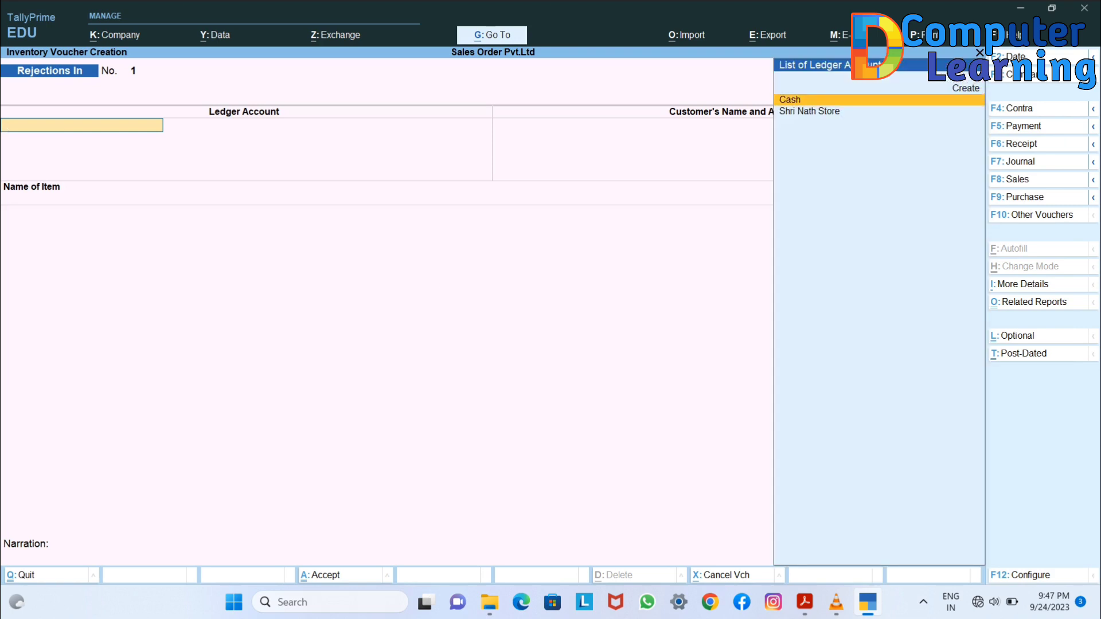
key(Down)
key(Return)
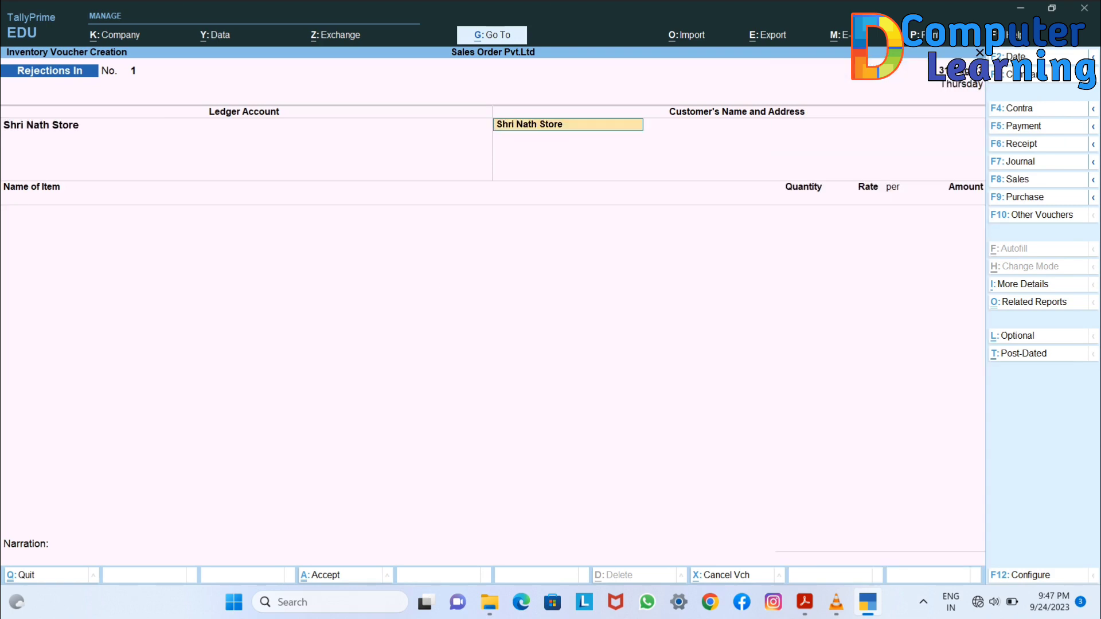
key(Return)
key(Return)
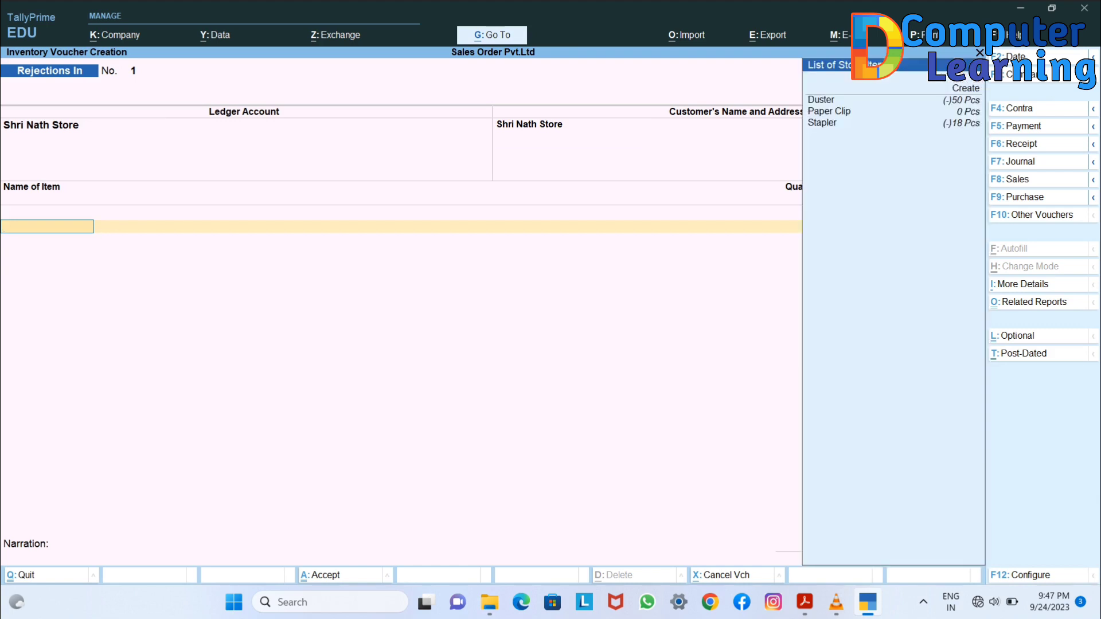
- Add Duster to the Rejections In voucher against Tracking No. 1 with a quantity of 10 Pcs
key(Down)
key(Down)
key(Up)
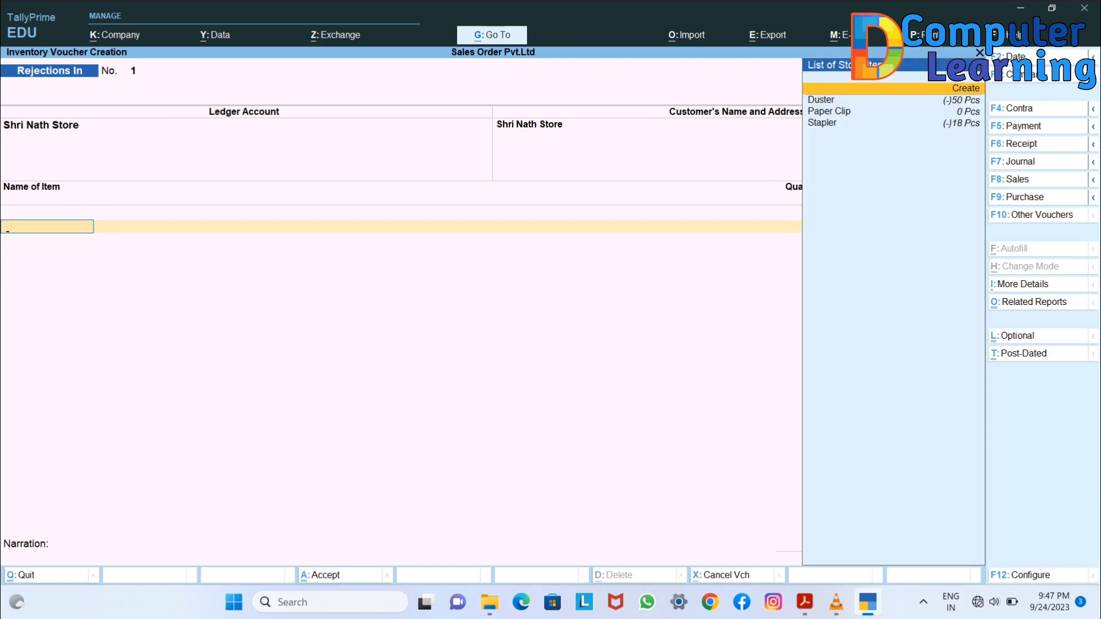
key(Down)
key(Return)
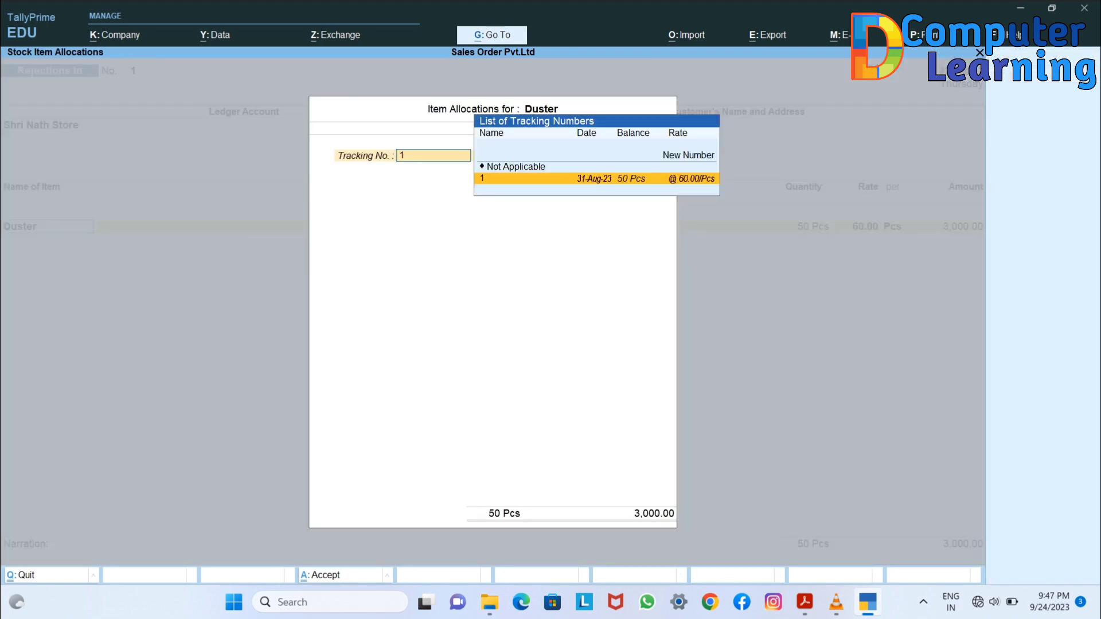
key(Return)
key(BackSpace)
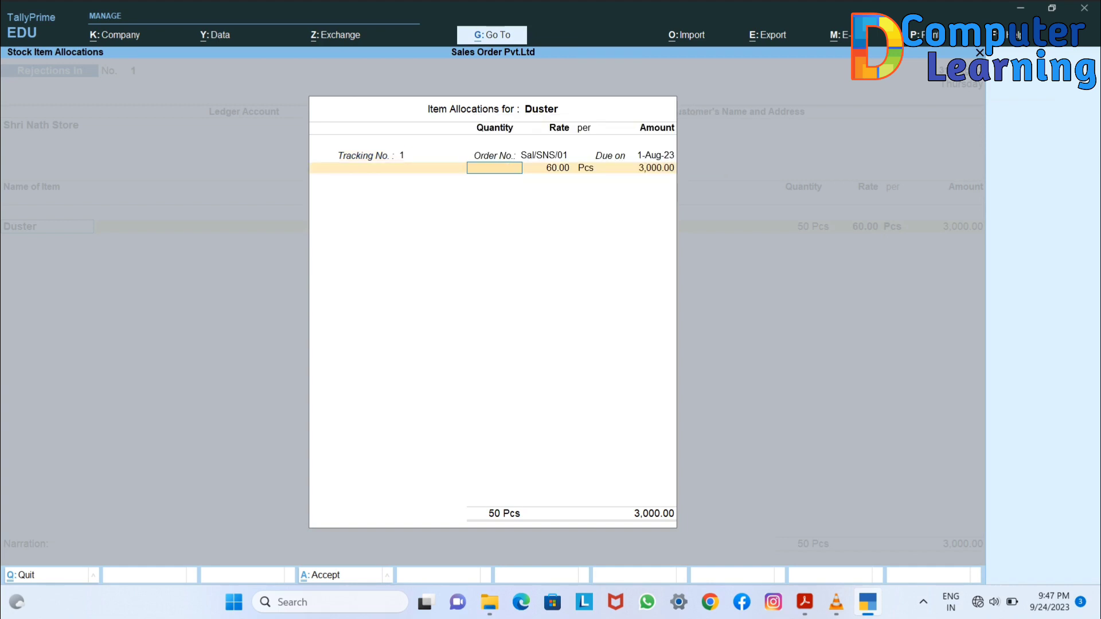
text(10)
key(Return)
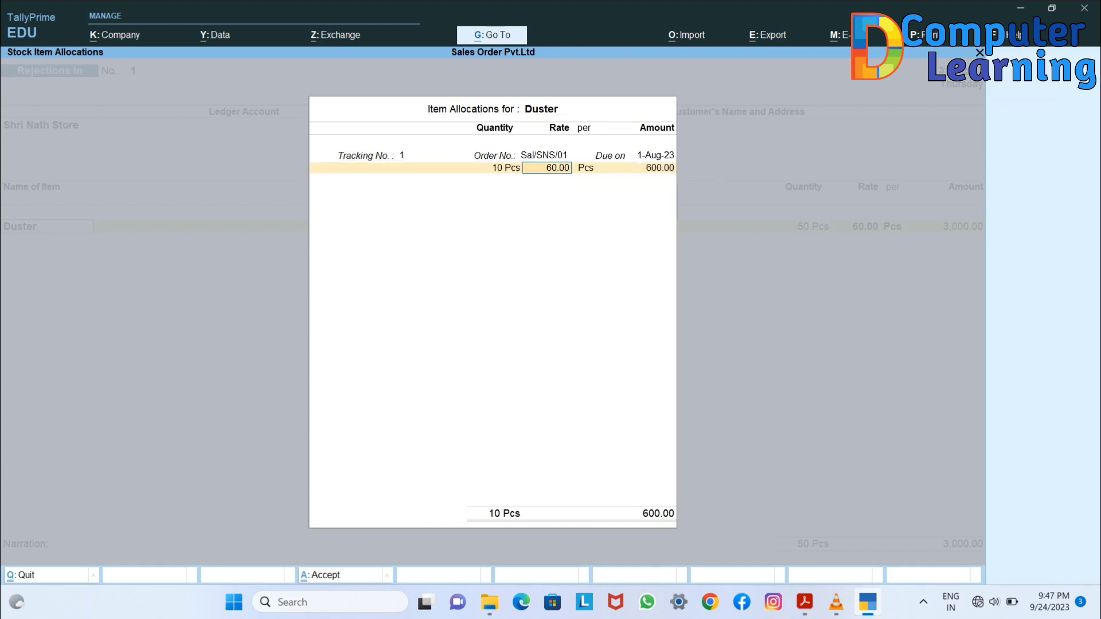
- Keep Duster's rate of 60.00 per Pcs and save the Rejections In voucher without a narration
key(Return)
key(Return)
key(Return)
key(Return)
key(Return)
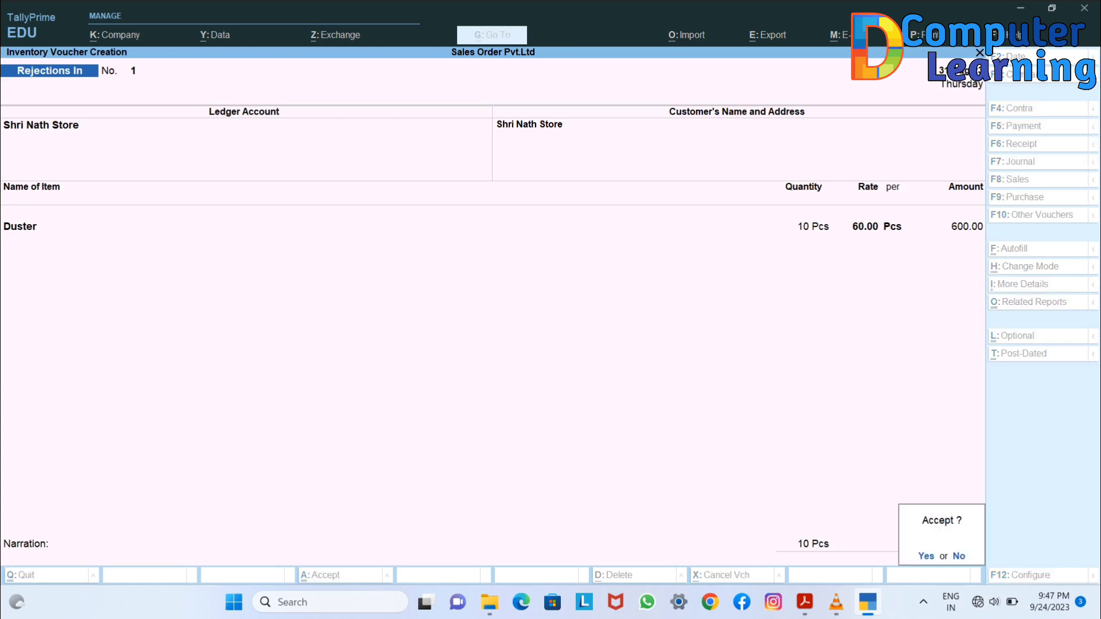
key(Return)
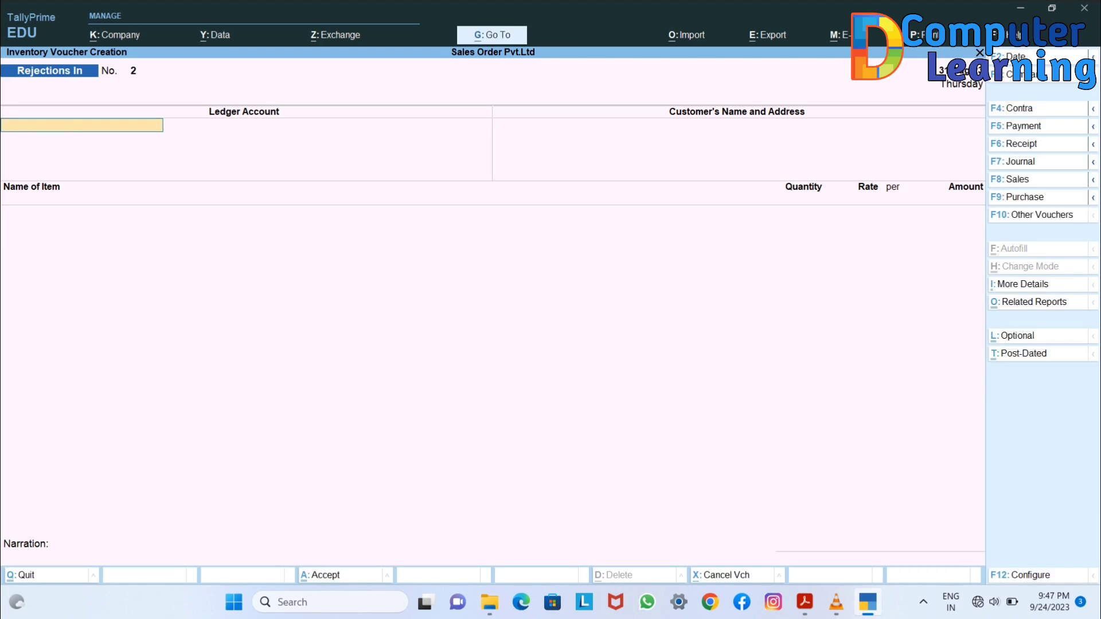
- Leave voucher entry, look at the Profit & Loss A/c line in the Balance Sheet, and return to the Gateway of Tally
key(Escape)
key(Return)
key(Down)
key(Down)
key(Down)
key(Down)
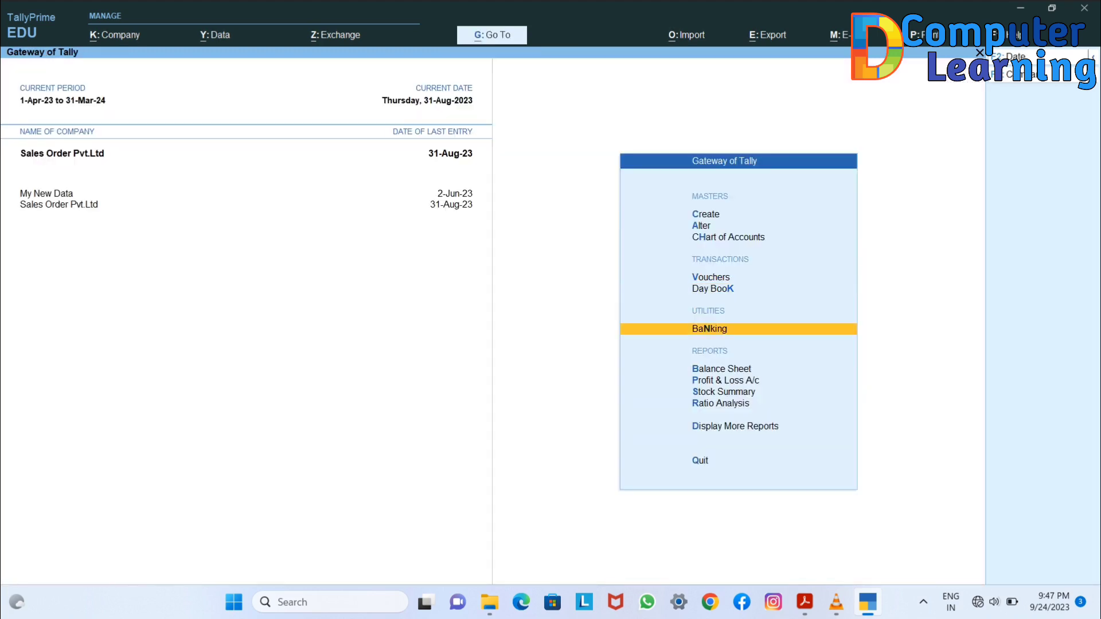
key(Up)
key(Return)
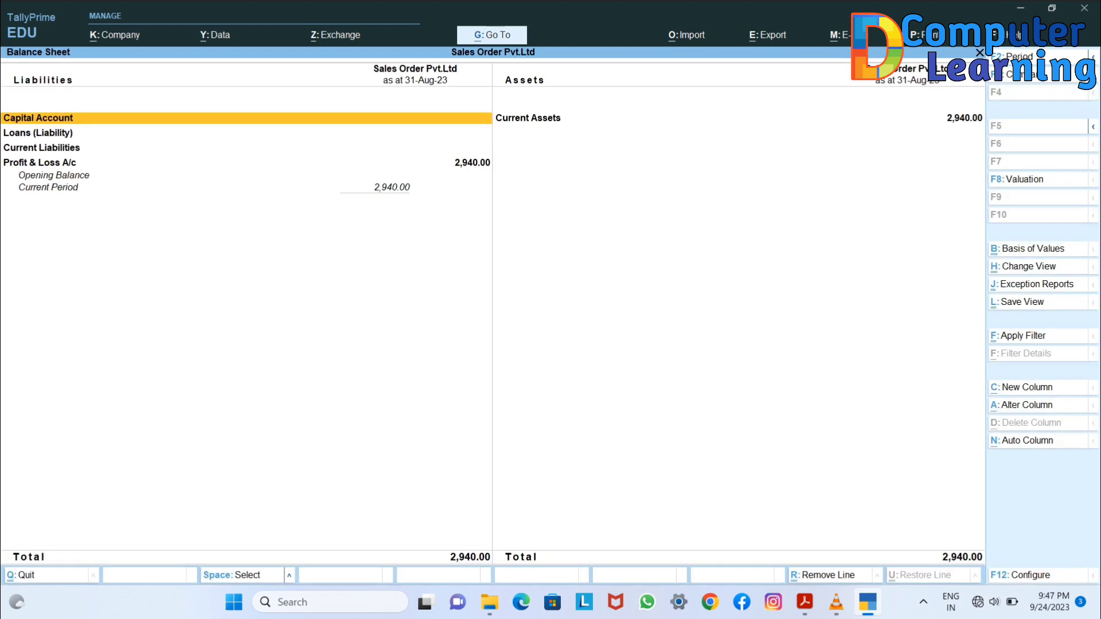
key(Down)
key(Down)
key(Down)
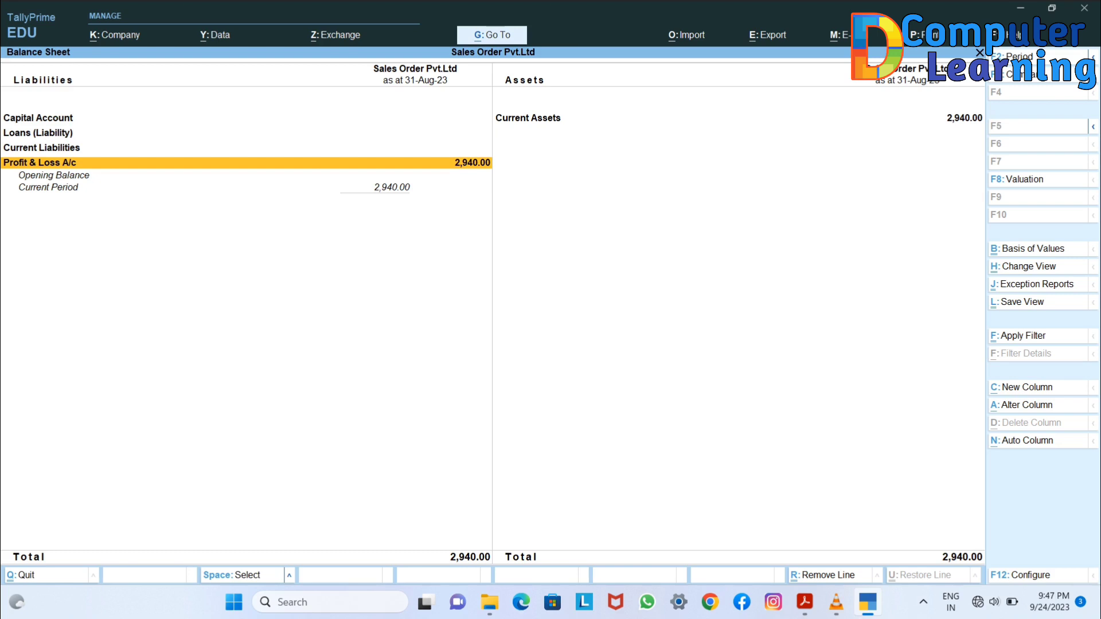
key(Escape)
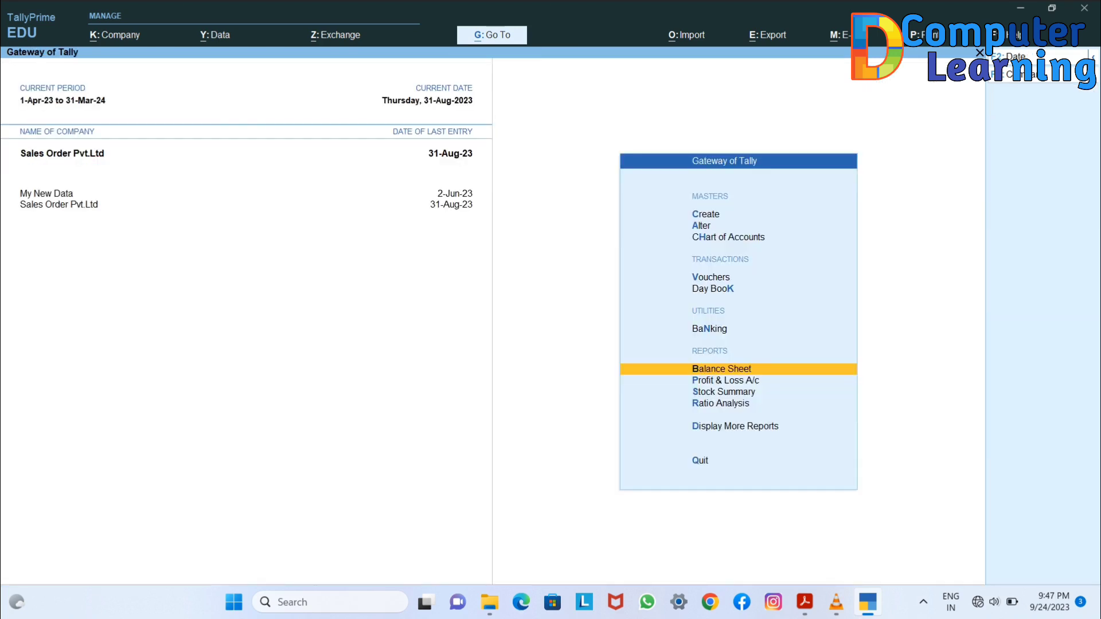
- Open the Statements of Inventory reports from the additional reports
key(Down)
key(Down)
key(Down)
key(Down)
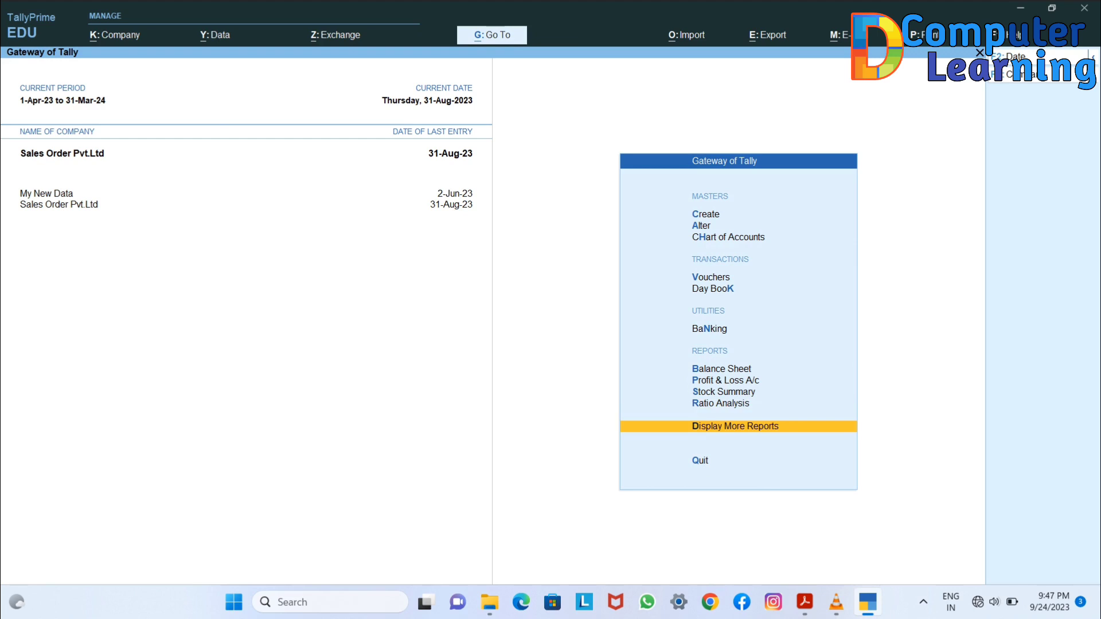
key(Return)
key(Down)
key(Down)
key(Down)
key(Down)
key(Down)
key(Down)
key(Down)
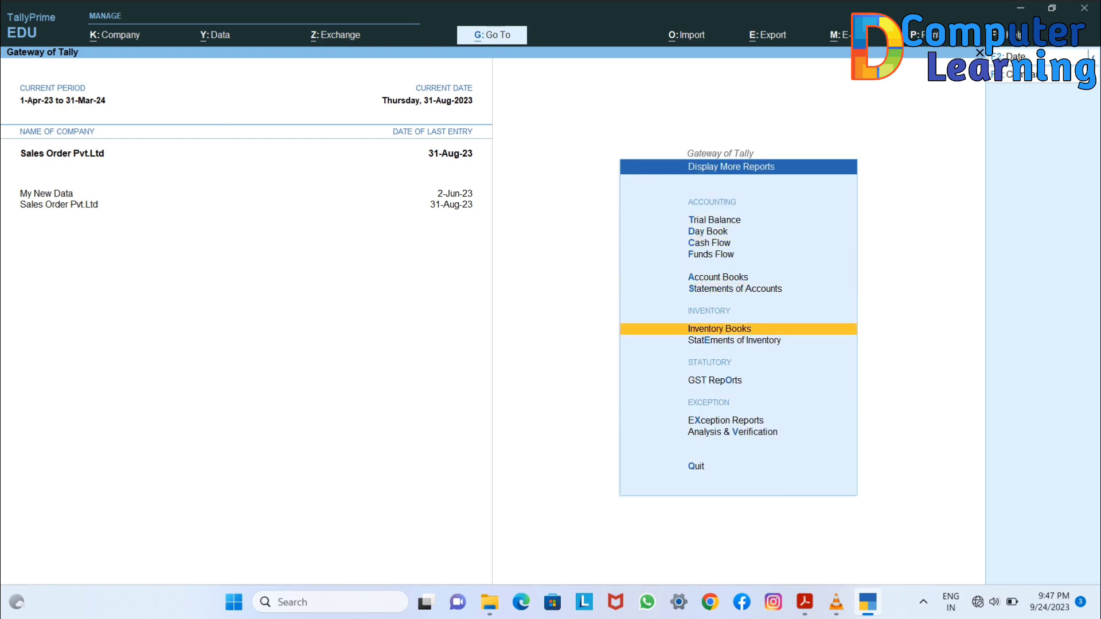
key(Return)
- Open the list of Sales Order Outstandings reports
key(Down)
key(Down)
key(Down)
key(Down)
key(Down)
key(Down)
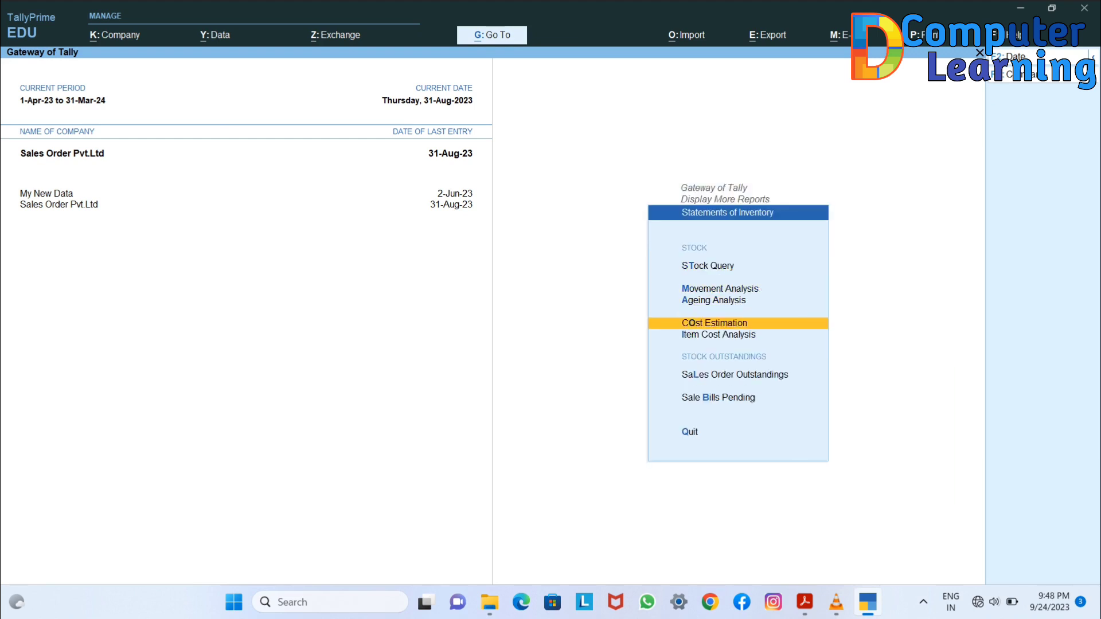
key(Up)
key(Return)
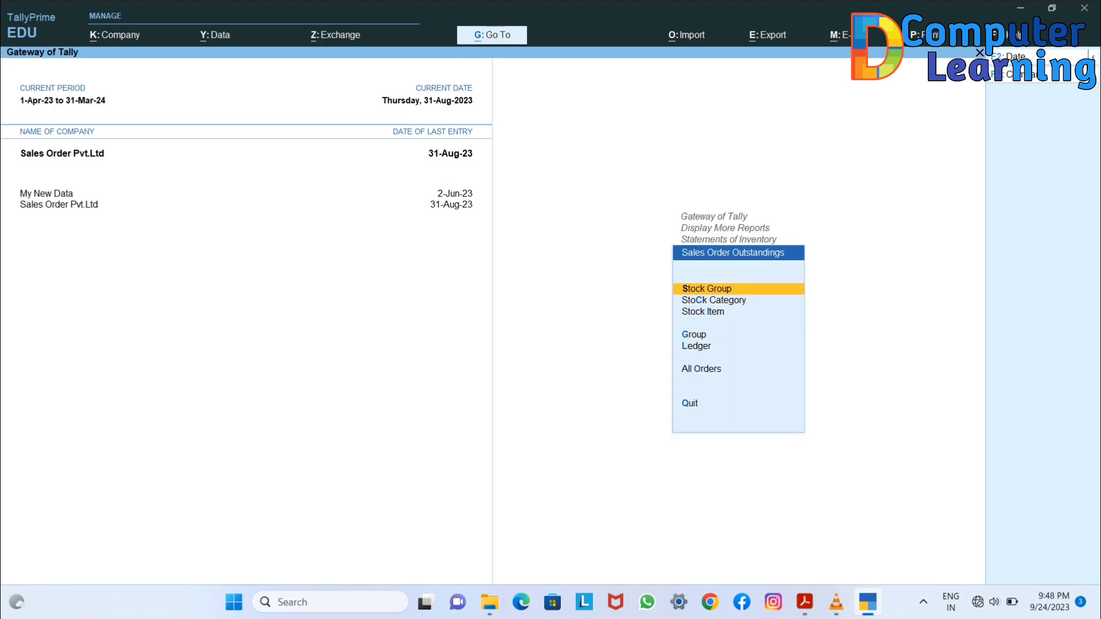
- Open the Sales Order Outstandings report for all orders
key(Down)
key(Down)
key(Down)
key(Down)
key(Down)
key(Return)
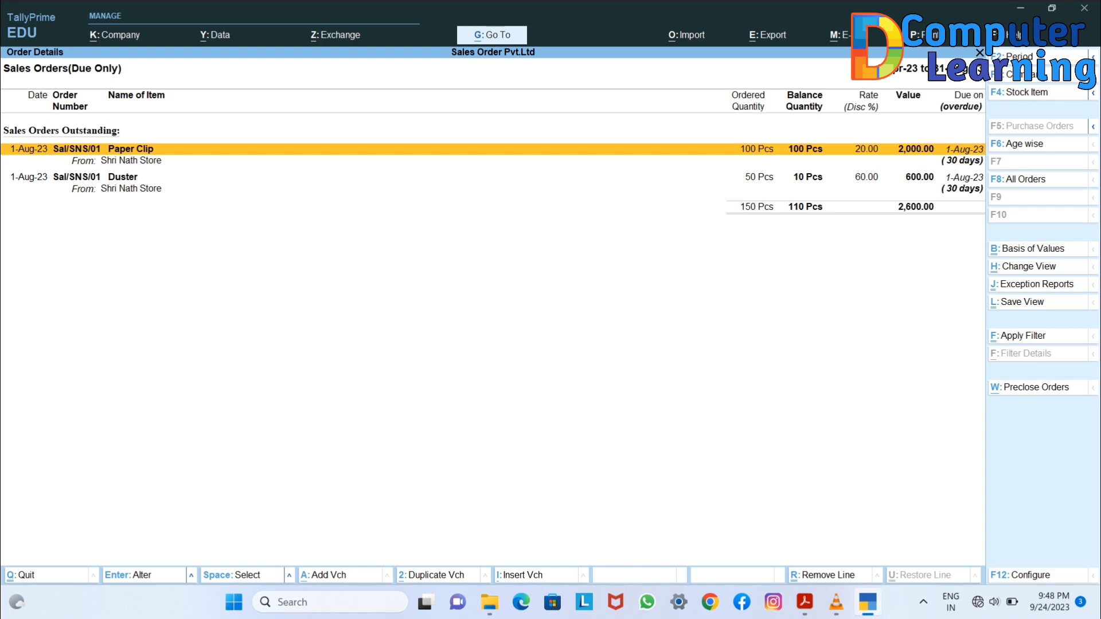
- Pre-close 10 Pcs of Duster with the reason Bad quality, leave Paper Clip's pre-close quantity empty, and save
key(Down)
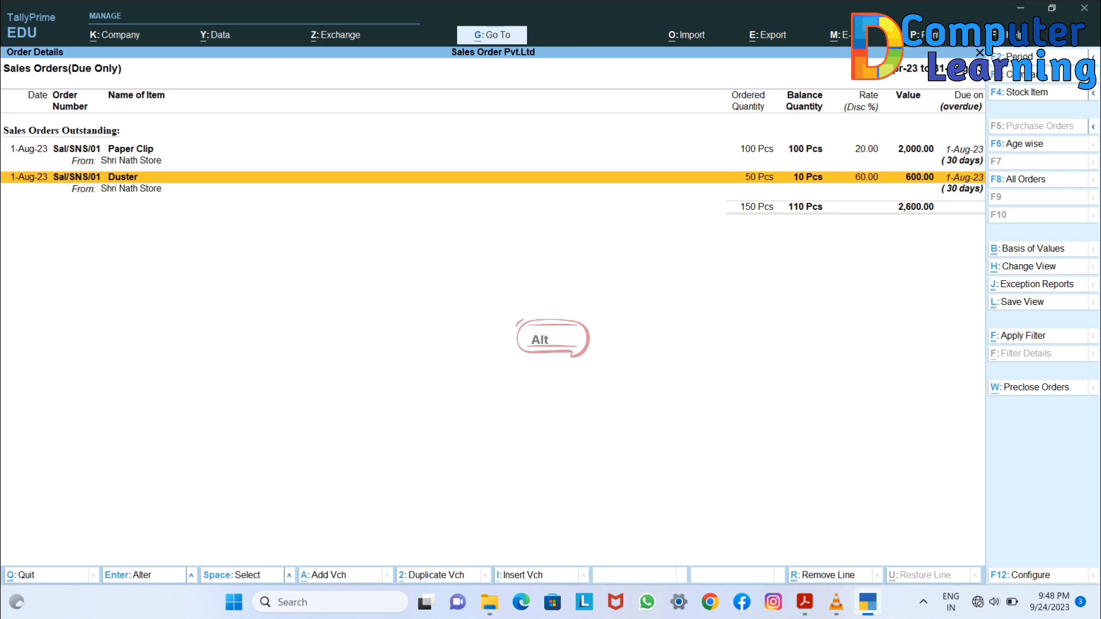
key(alt+w)
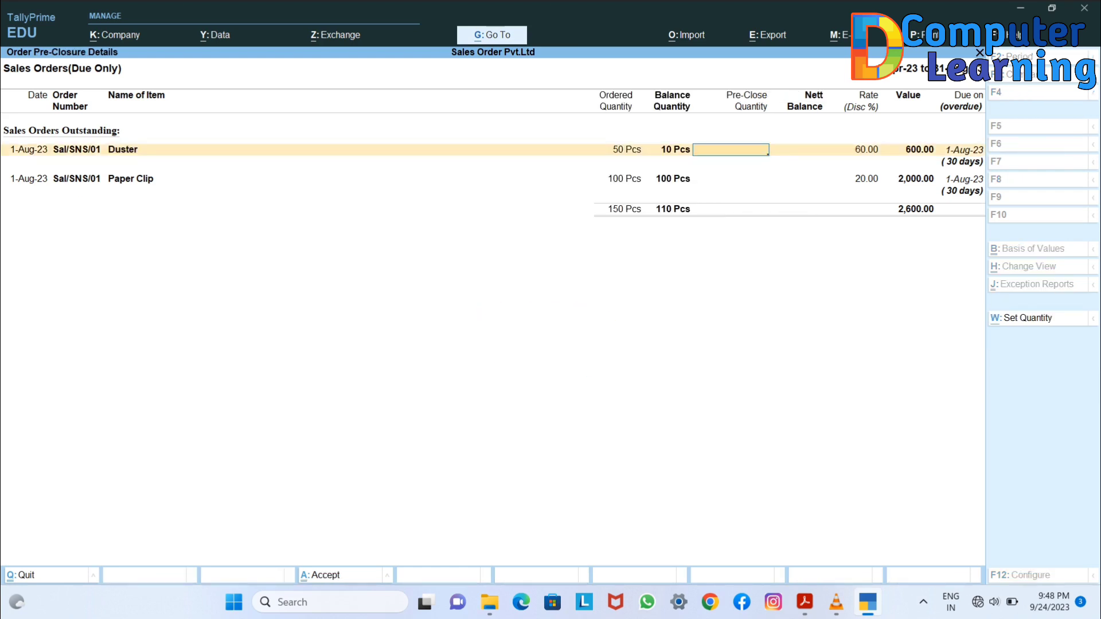
text(10)
key(Return)
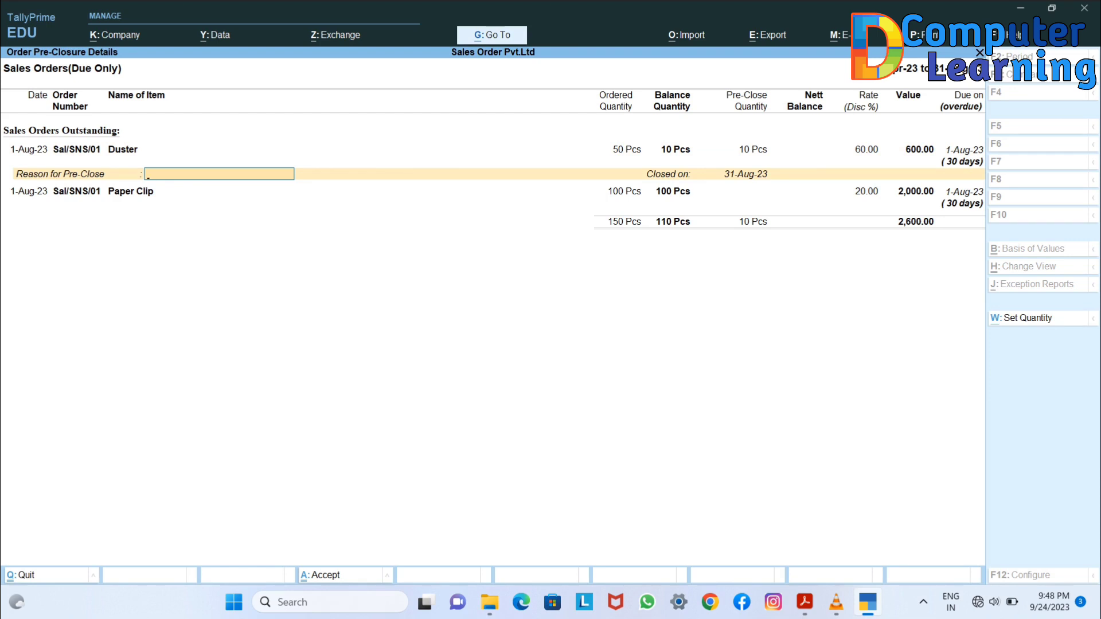
text(Bad qauali)
key(Return)
key(Return)
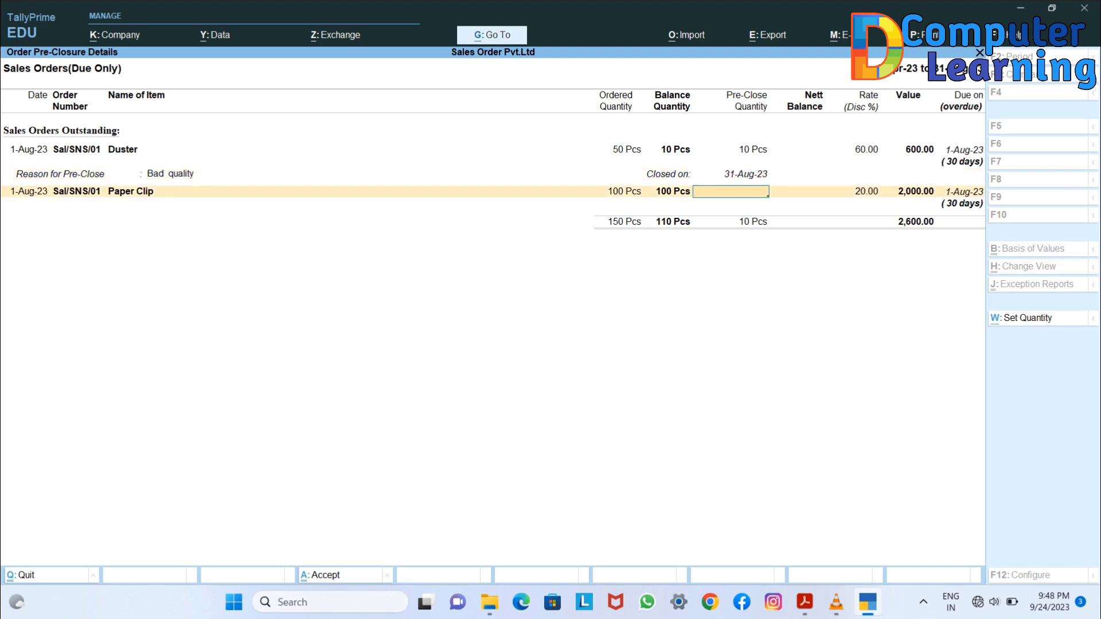
key(Return)
key(Return)
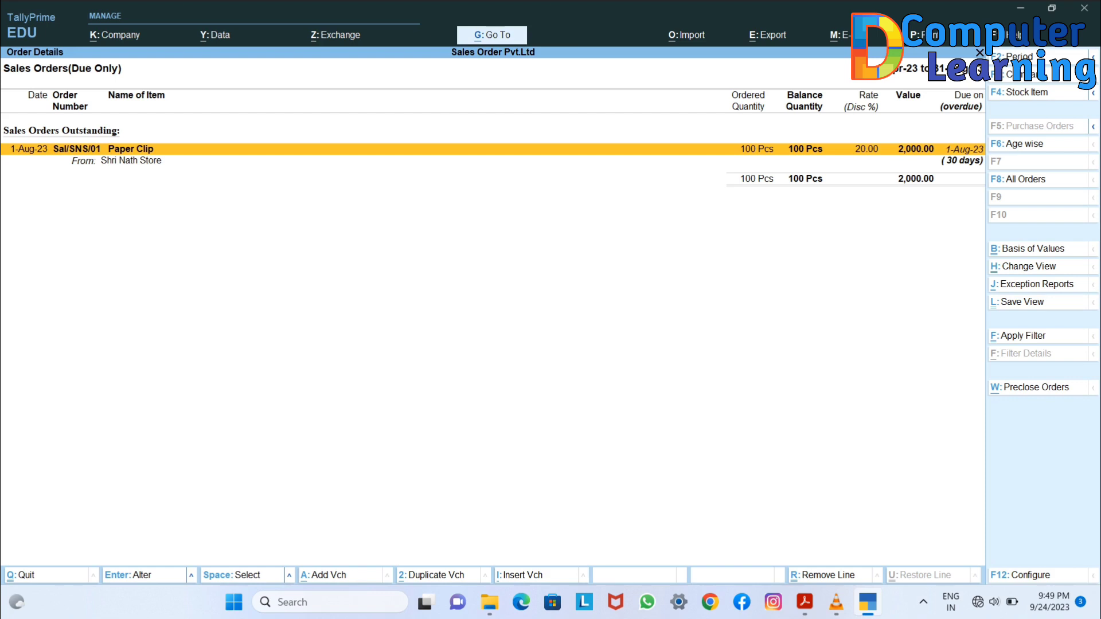
- Review the Sale Bills Pending report and return to the additional reports list
key(Escape)
key(Escape)
key(Escape)
key(Down)
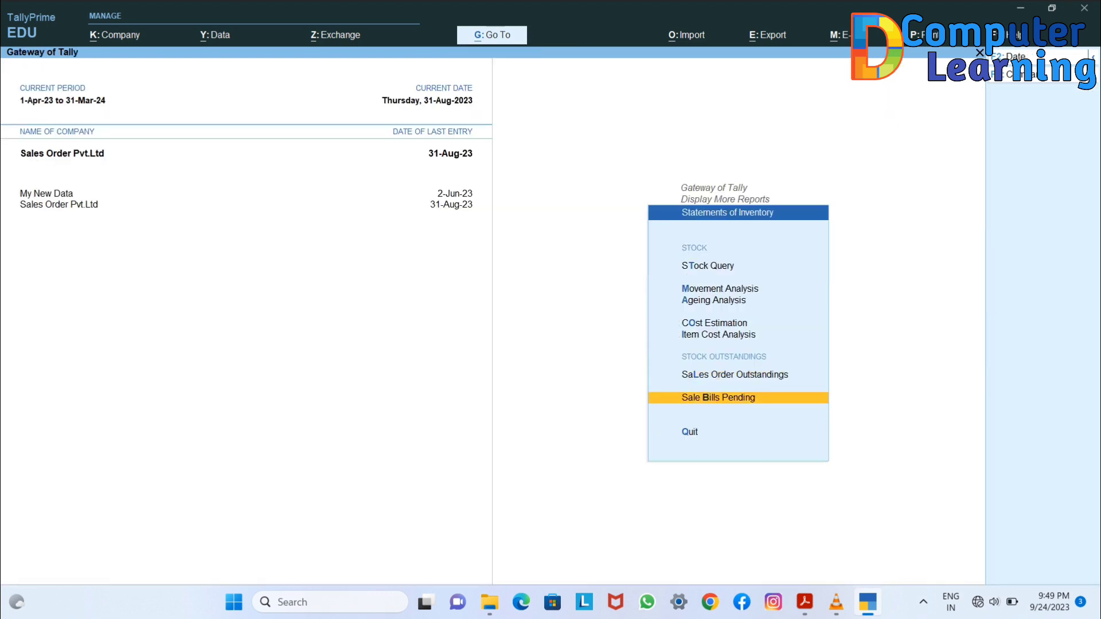
key(Return)
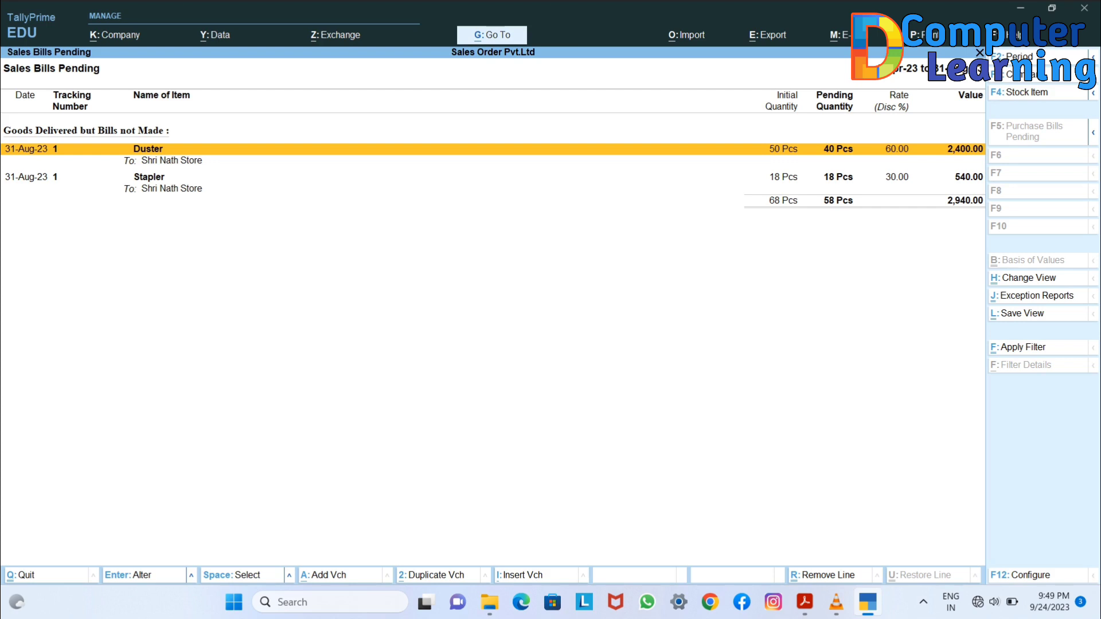
key(Escape)
key(Escape)
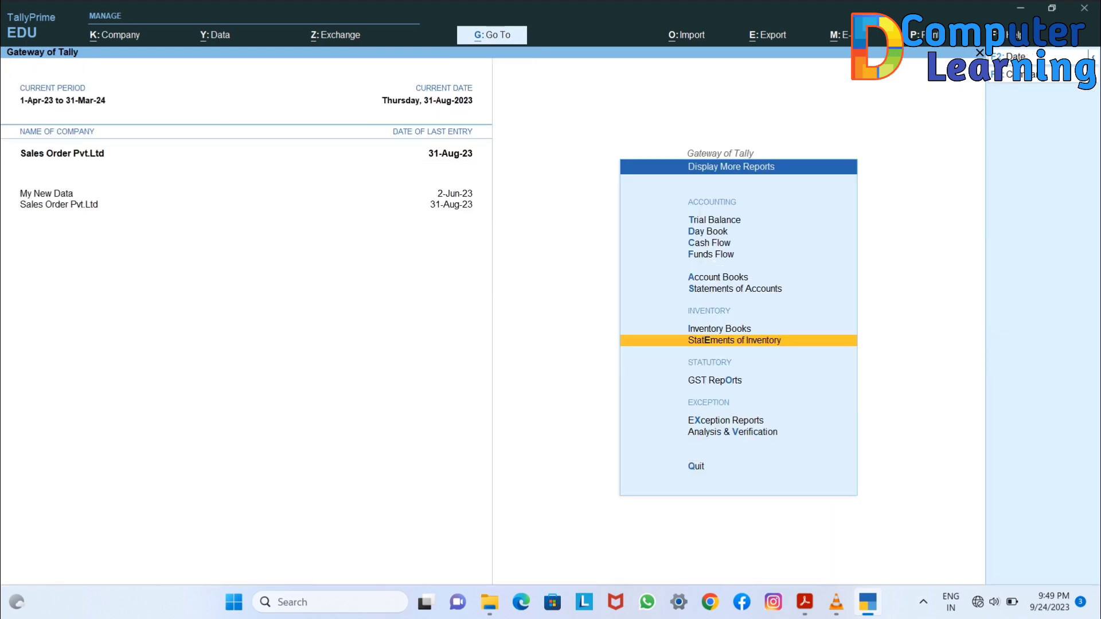
- Switch to the exercise PDF, read the Sales voucher details for Duster and Stapler, and return to TallyPrime
click(804, 602)
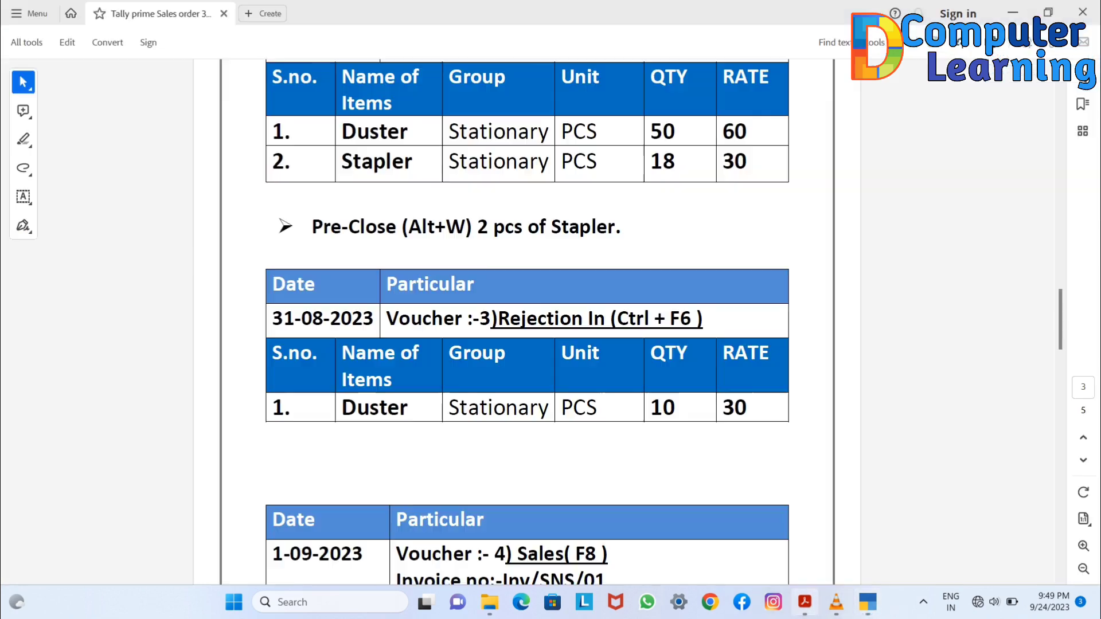
scroll(526, 321, down, 5)
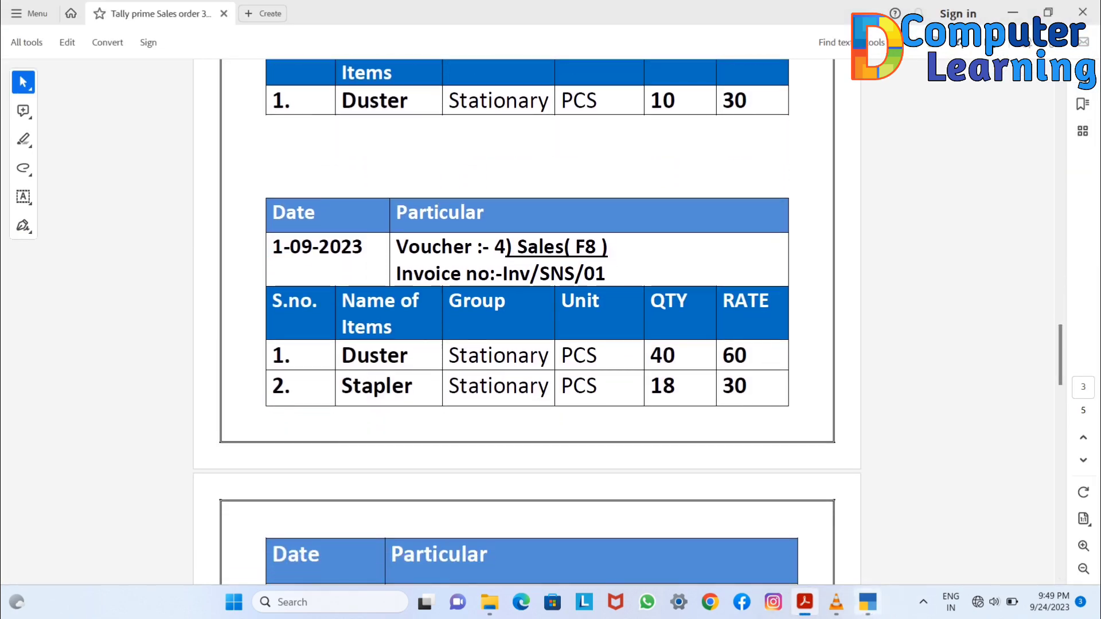
click(868, 602)
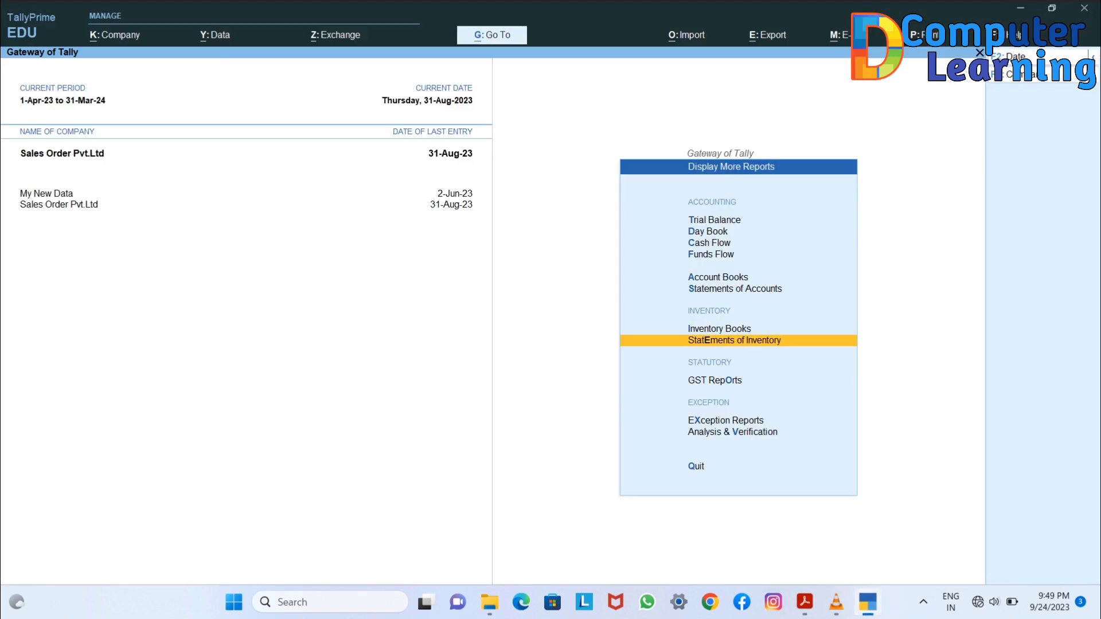
- Return to the Gateway of Tally and start a new Sales voucher
key(Escape)
key(Up)
key(Up)
key(Up)
key(Up)
key(Up)
key(Up)
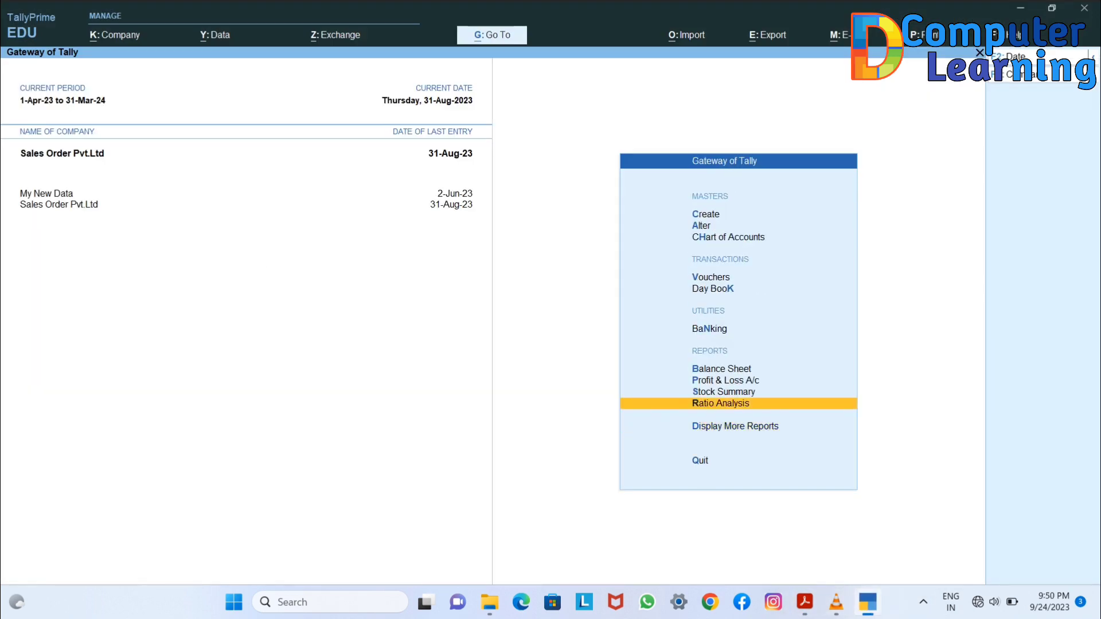
key(Up)
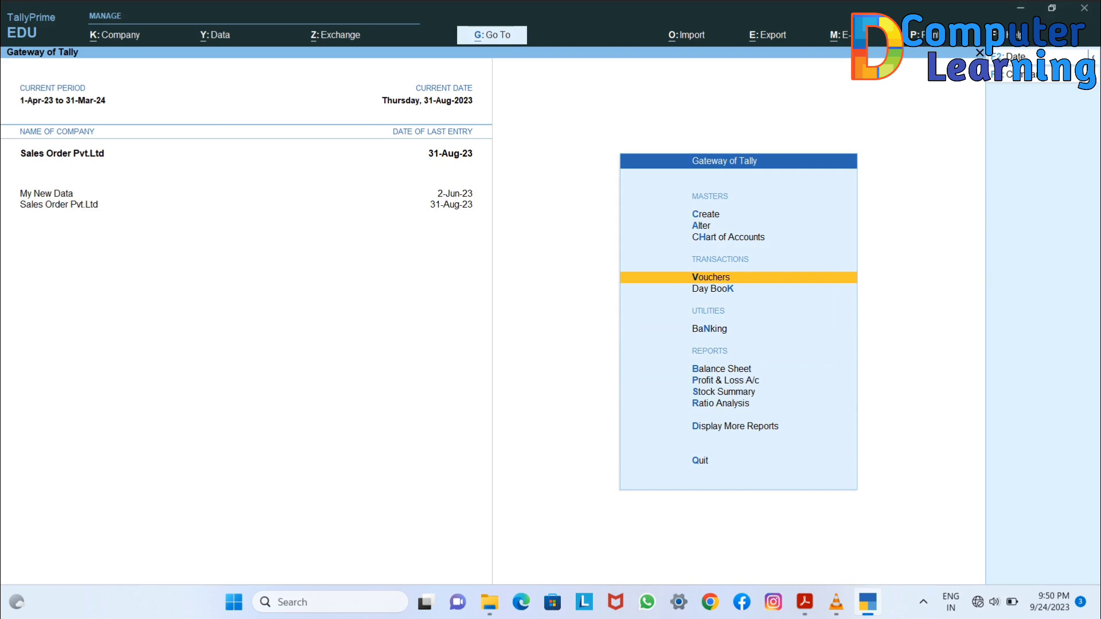
key(Return)
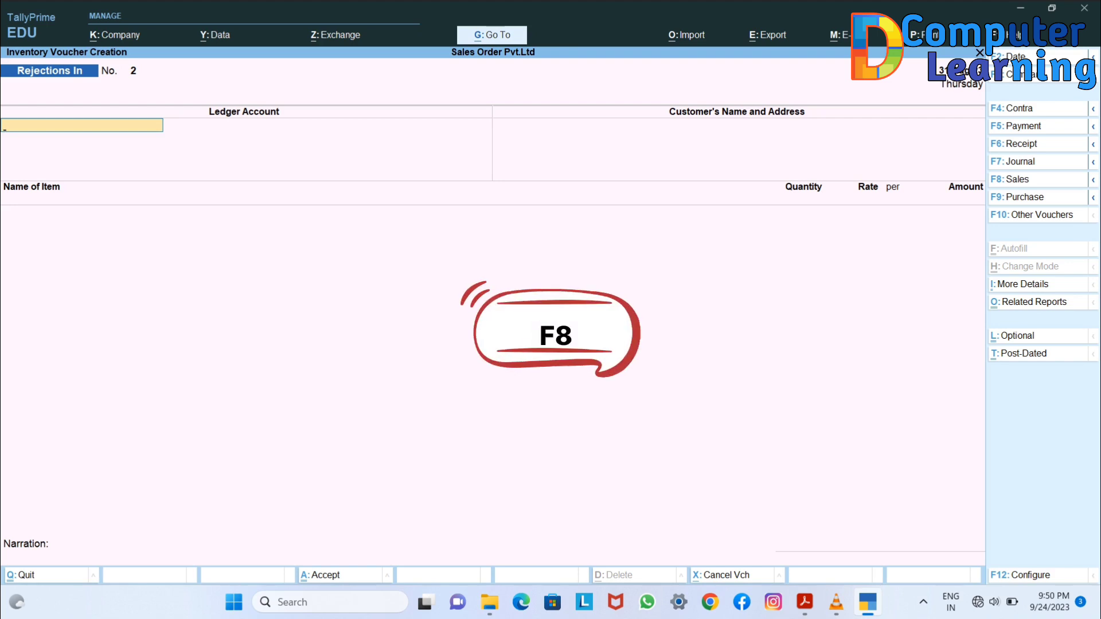
key(F8)
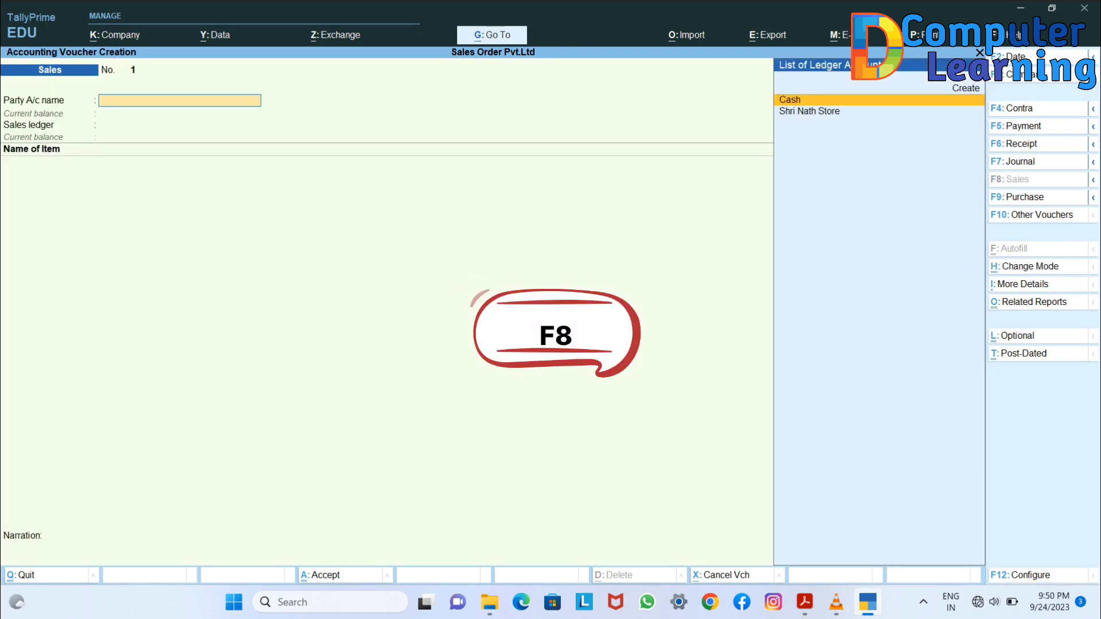
- Check the sales date in the exercise PDF and set the voucher date to 1-9
key(F2)
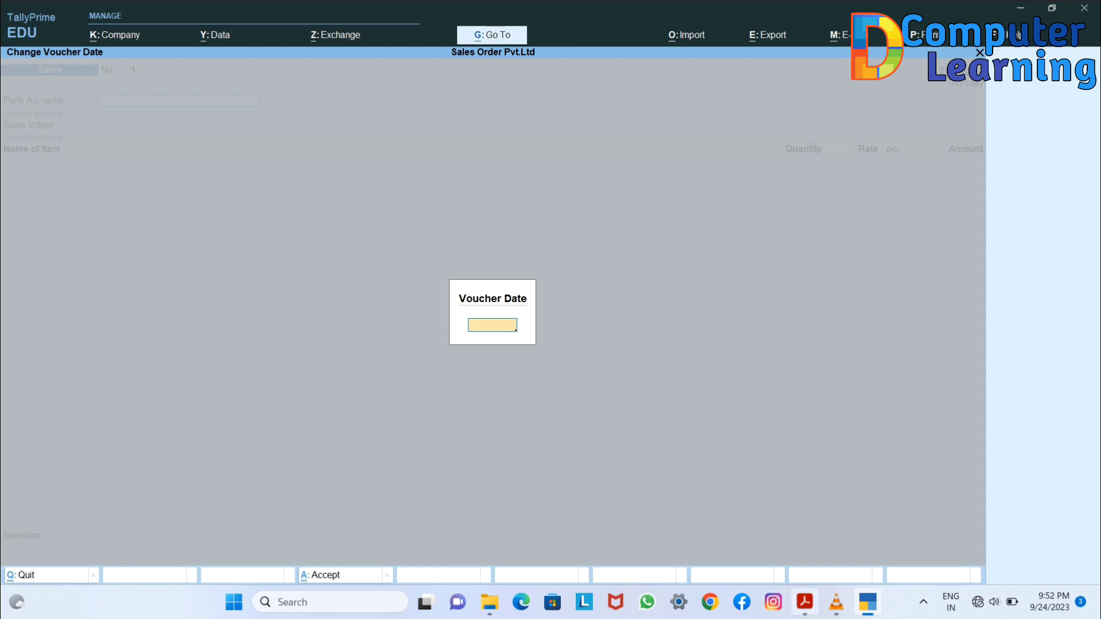
click(804, 602)
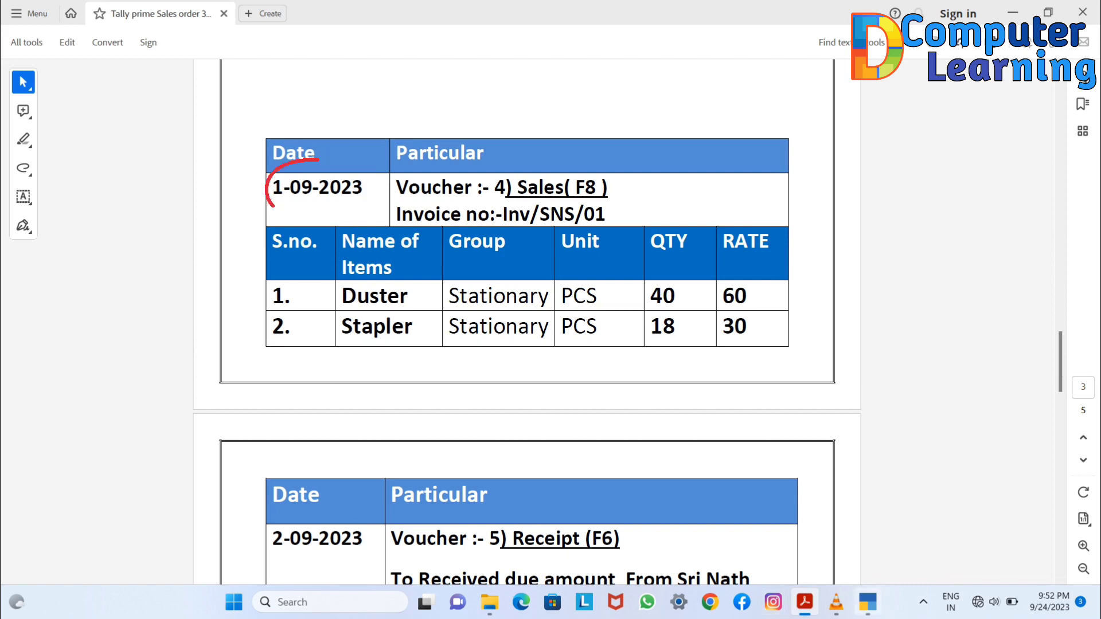
click(867, 602)
text(1)
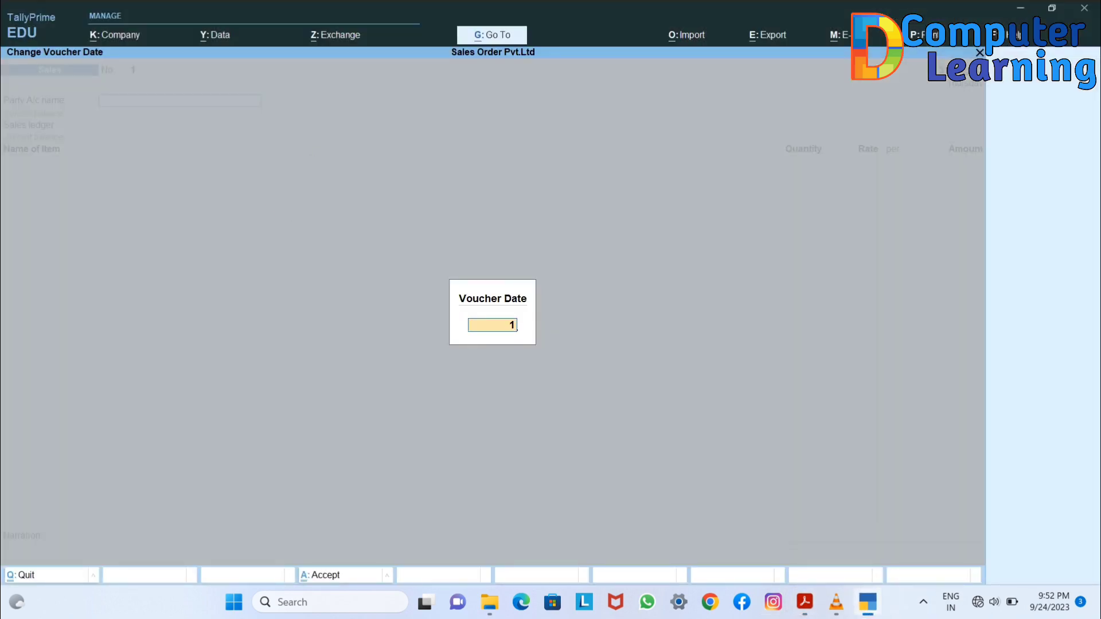
text(-9)
key(Return)
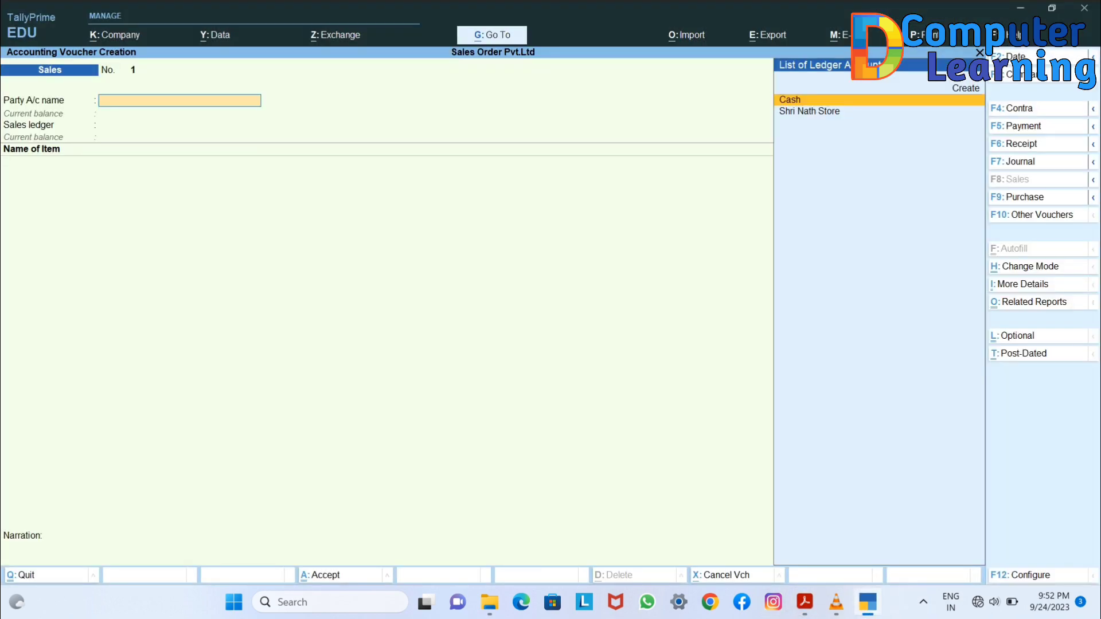
- Select Shri Nath Store as the party and link the sale to delivery note 1 dated 31-Aug-23
key(Down)
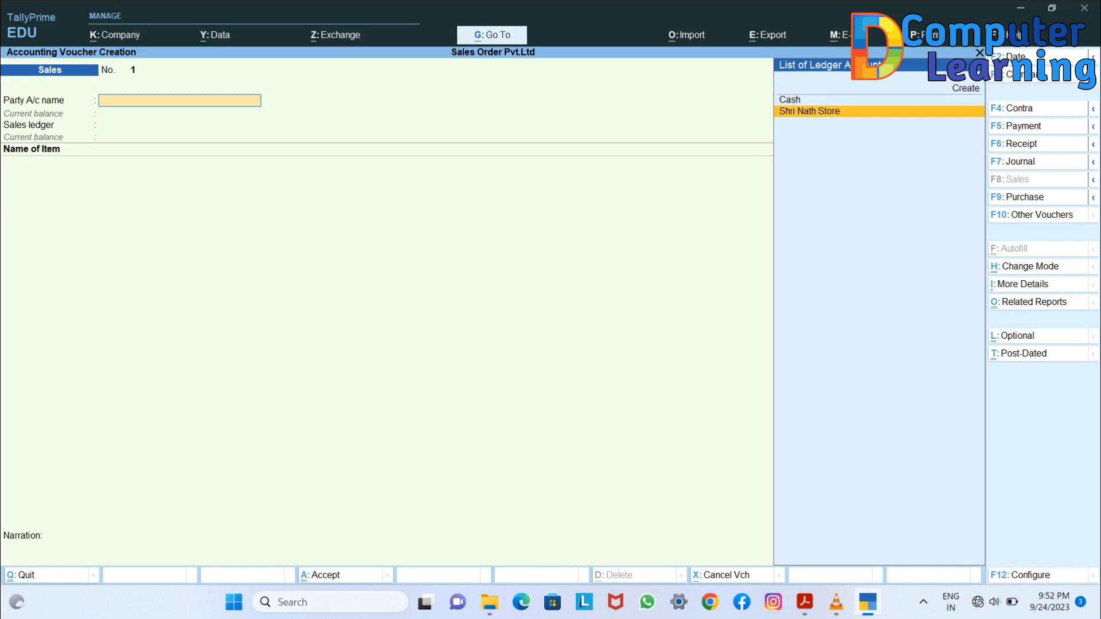
key(Return)
key(Down)
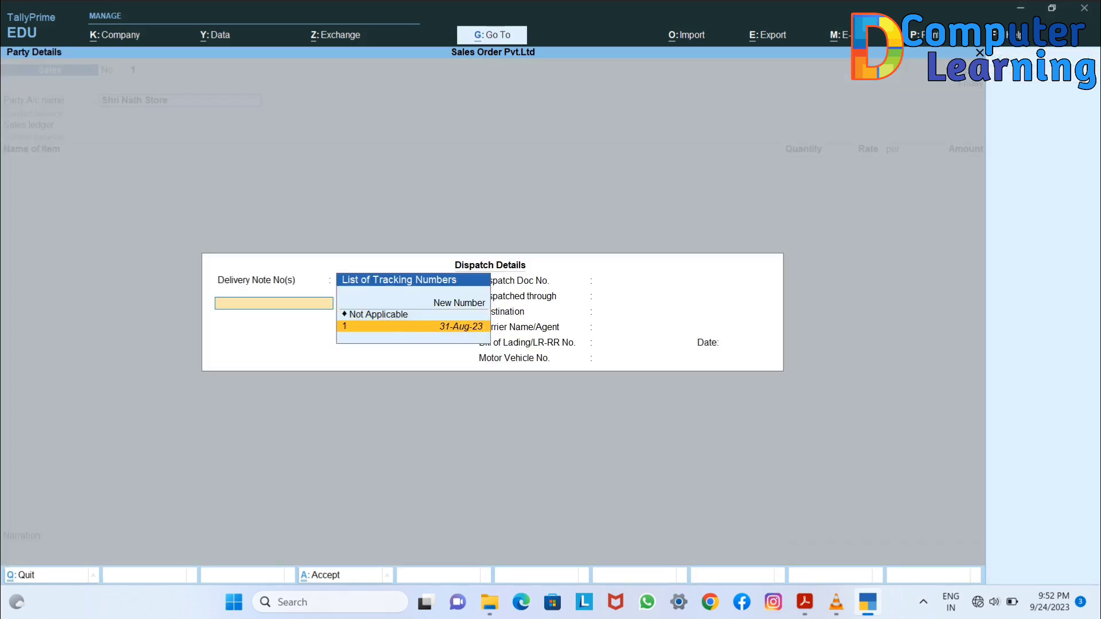
key(Return)
- Accept the dispatch details carried over from the delivery note, leaving the dispatch document and bill of lading numbers blank
key(Return)
key(Return)
key(Return)
key(Return)
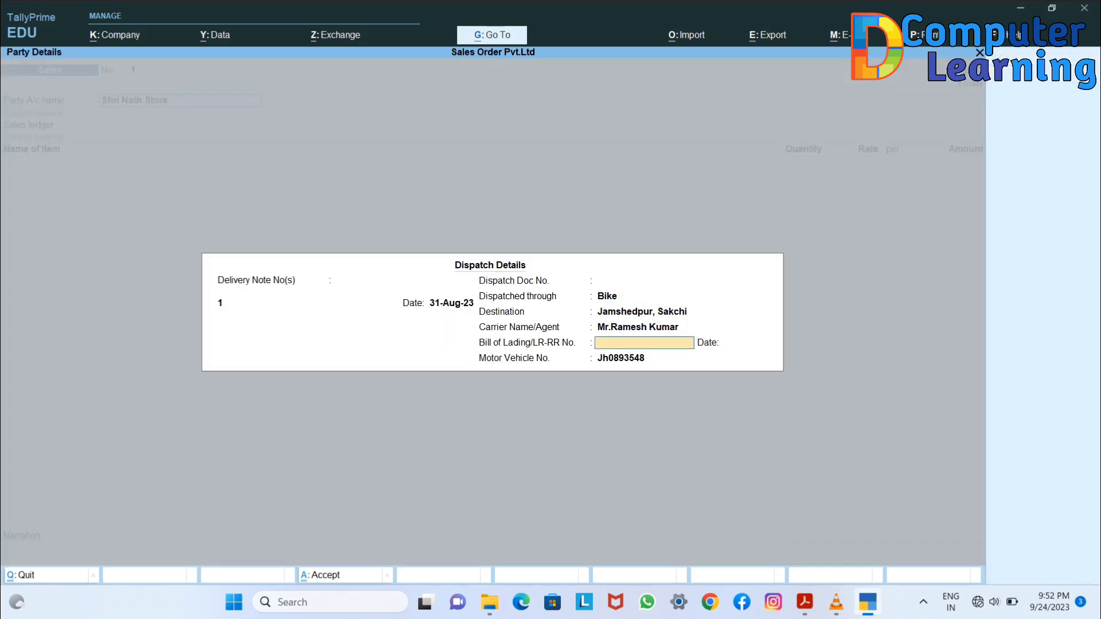
key(Return)
key(Return)
- Accept Shri Nath Store's party details and keep Sales as the sales ledger
key(Return)
key(Return)
key(Return)
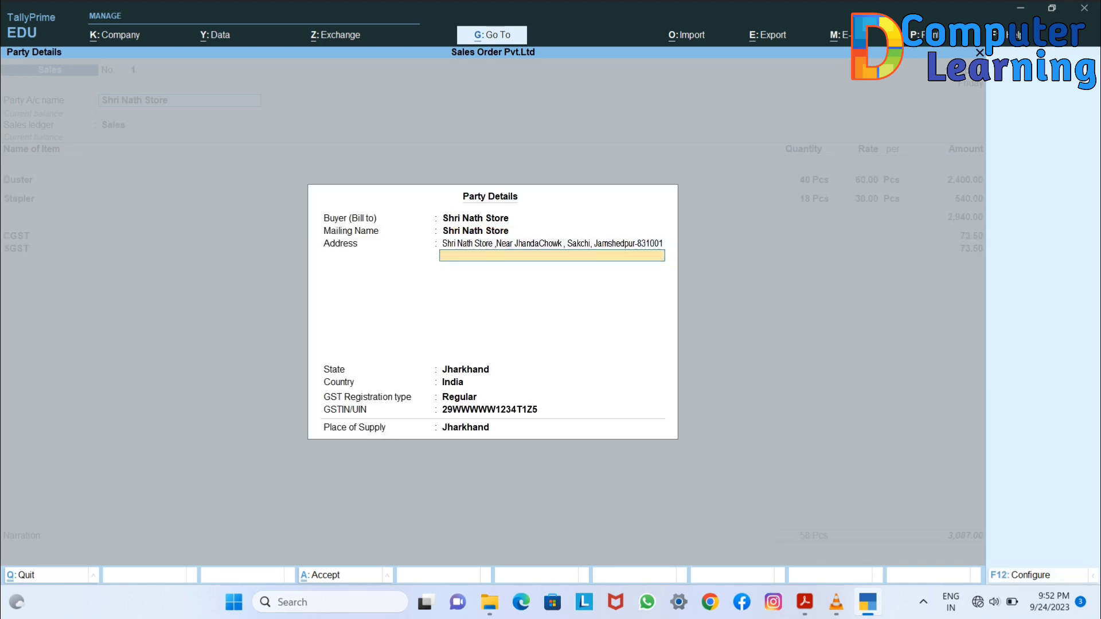
key(Return)
key(Return)
key(Return)
key(Return)
key(Return)
key(Return)
key(Return)
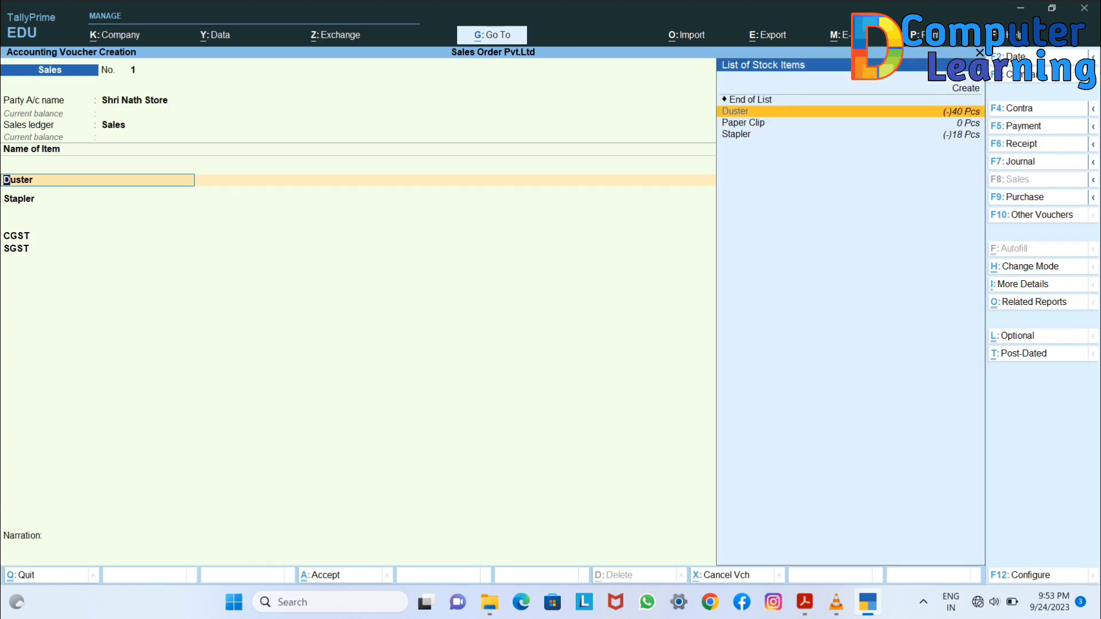
- Confirm Duster's allocation to tracking number 1 with 40 Pcs at a rate of 60.00
key(Return)
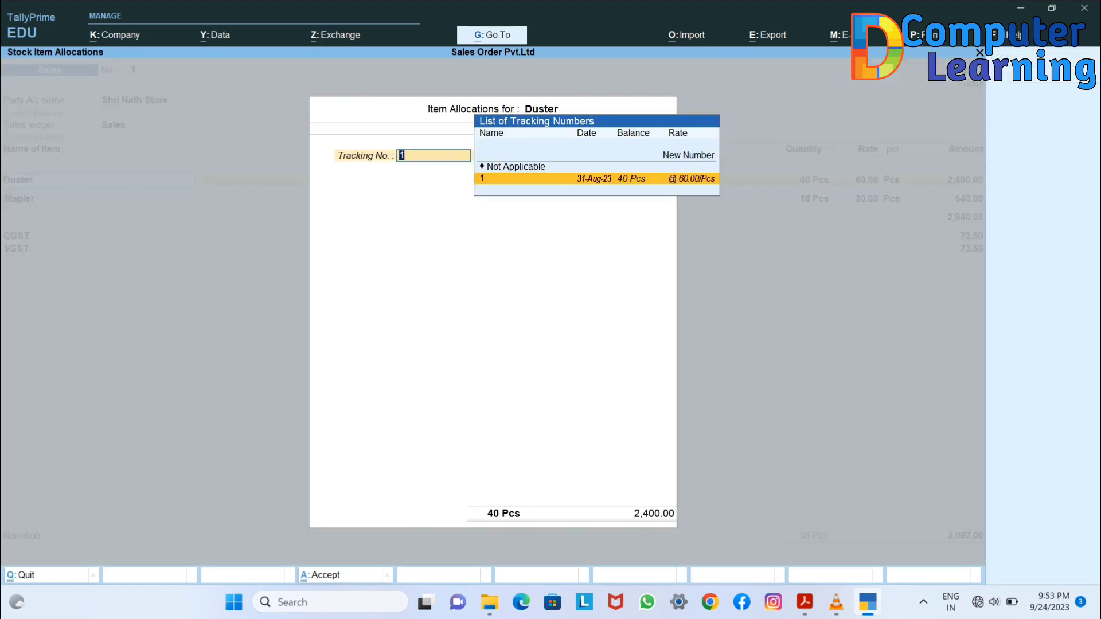
key(Return)
key(Return)
key(Return)
key(Return)
key(Return)
key(Return)
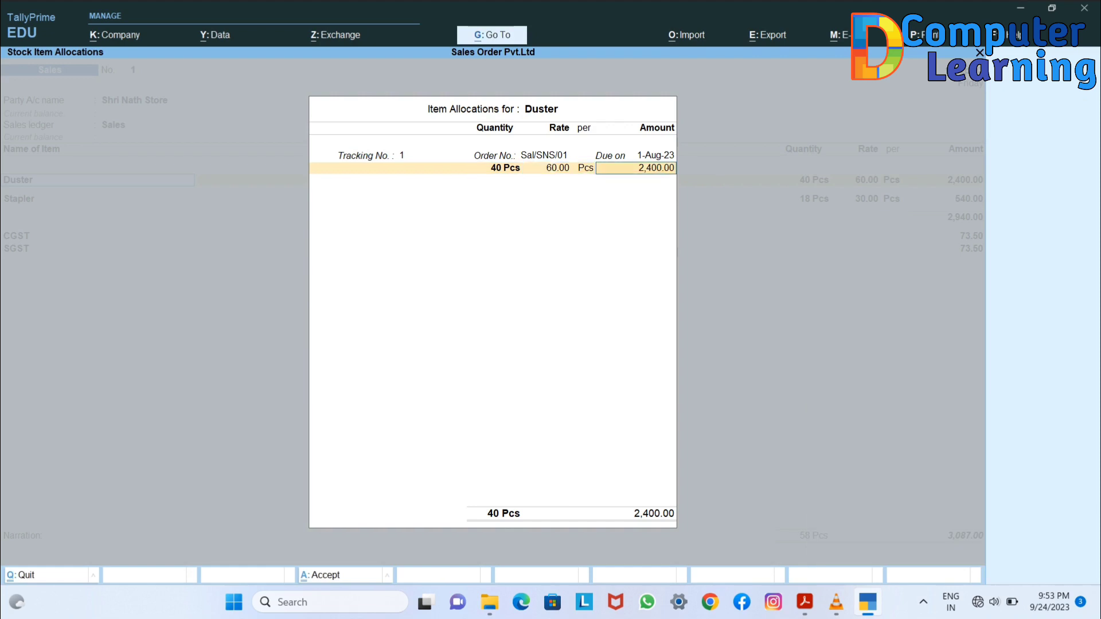
key(Return)
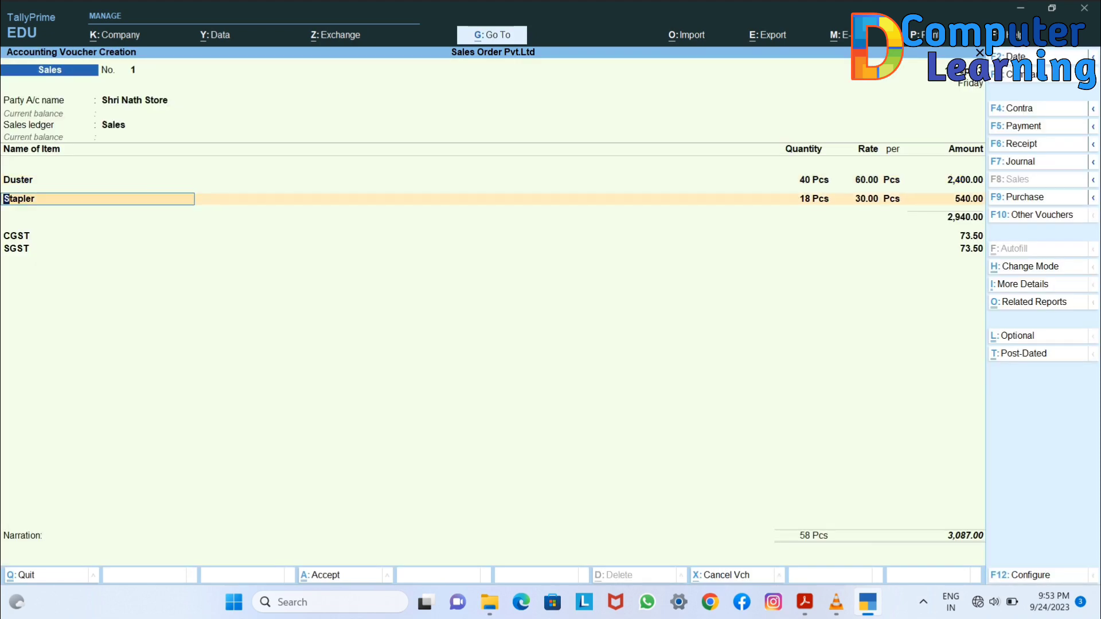
- Confirm Stapler's allocation to tracking number 1 with 18 Pcs at a rate of 30.00
key(Return)
key(Return)
key(Return)
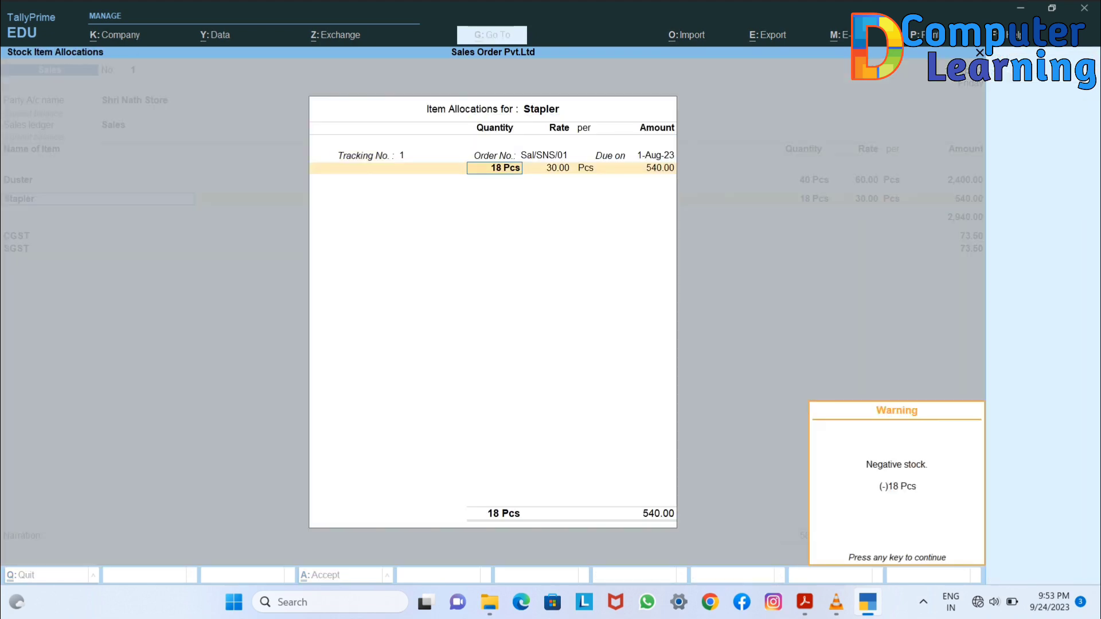
key(Return)
key(Return)
key(Return)
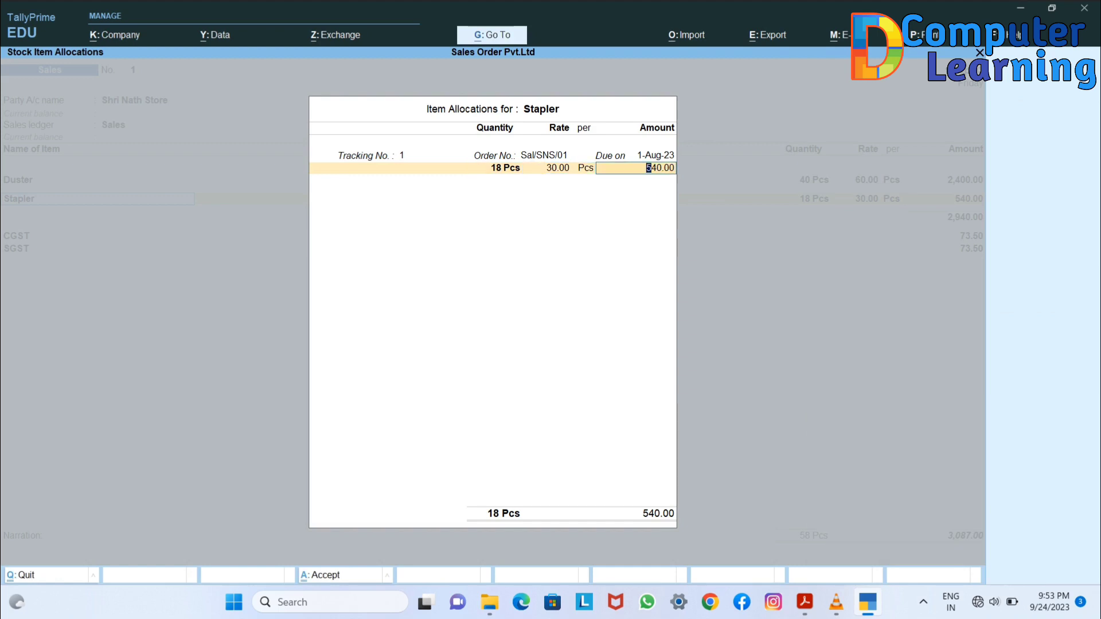
key(Return)
key(Return)
key(Return)
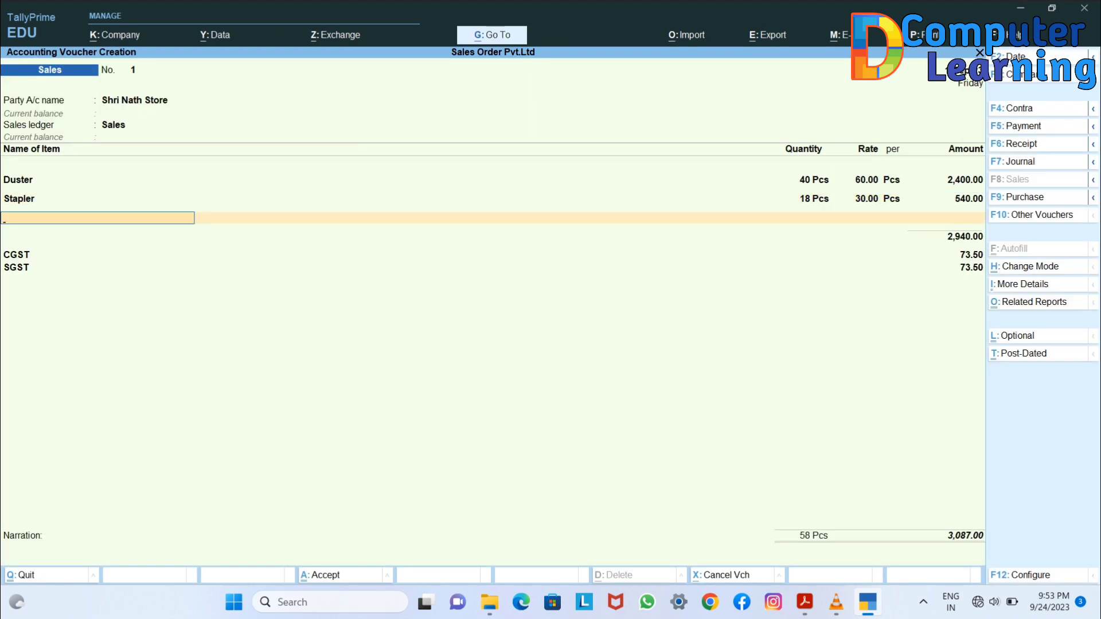
- End the item list after Stapler and accept the CGST and SGST lines without adding further ledgers
key(Return)
key(Return)
key(Return)
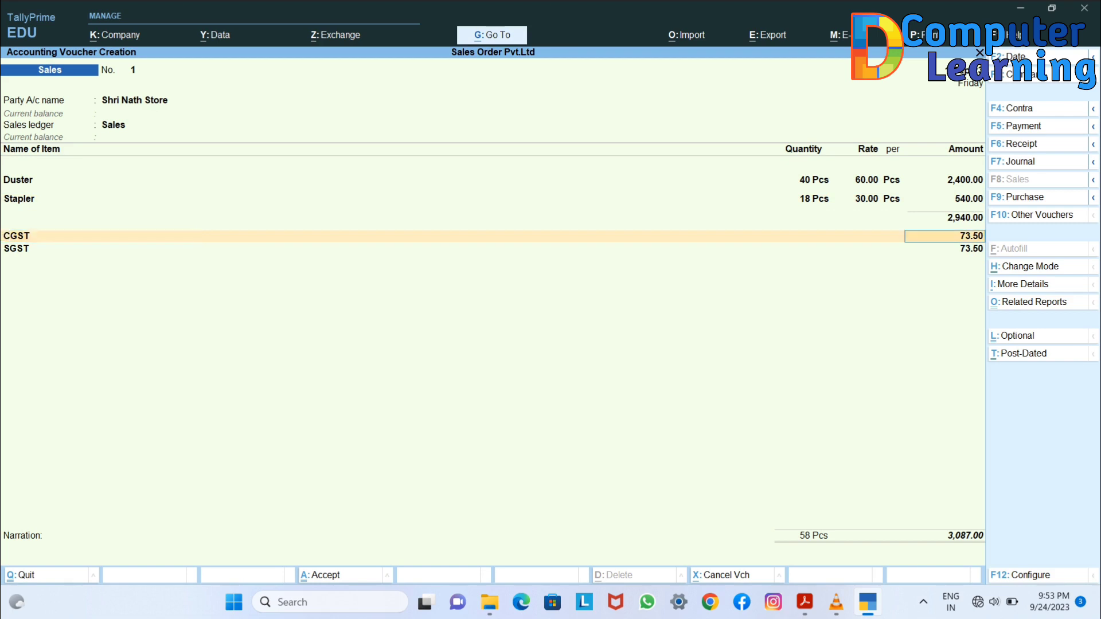
key(Return)
key(Return)
key(Return)
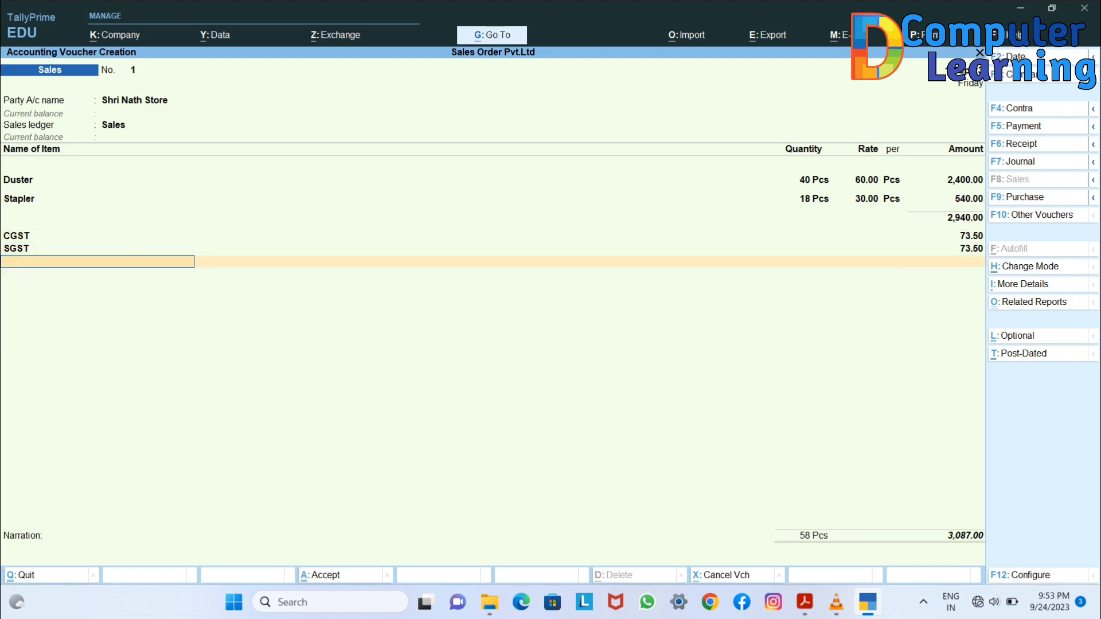
key(Return)
- Book Shri Nath Store's 3,087.00 as New Ref 1 and save the Sales voucher without a narration
key(Return)
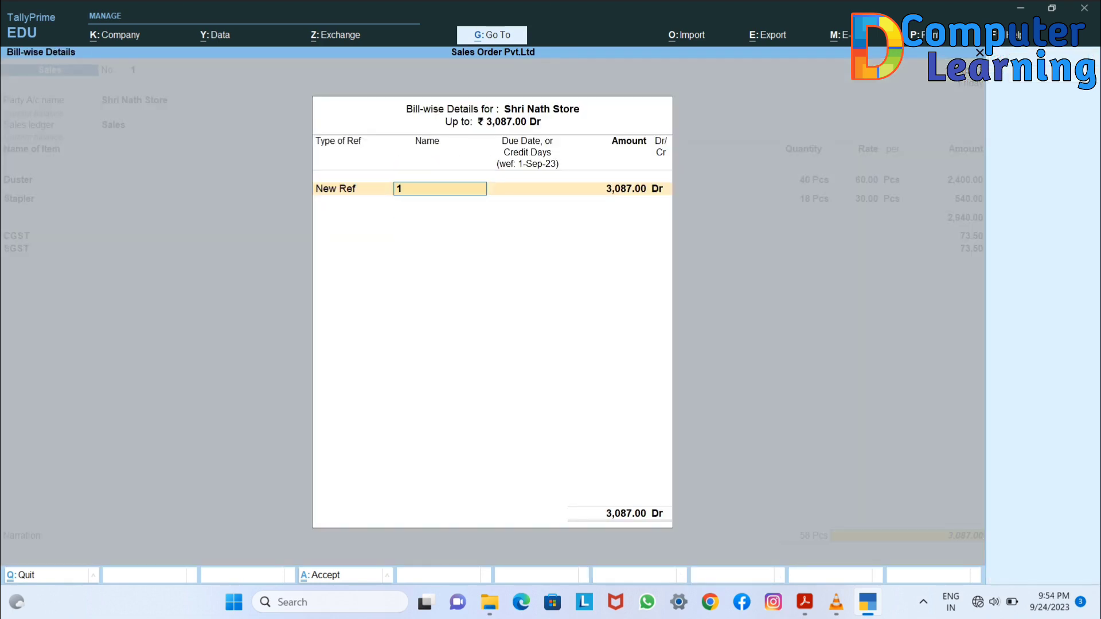
key(BackSpace)
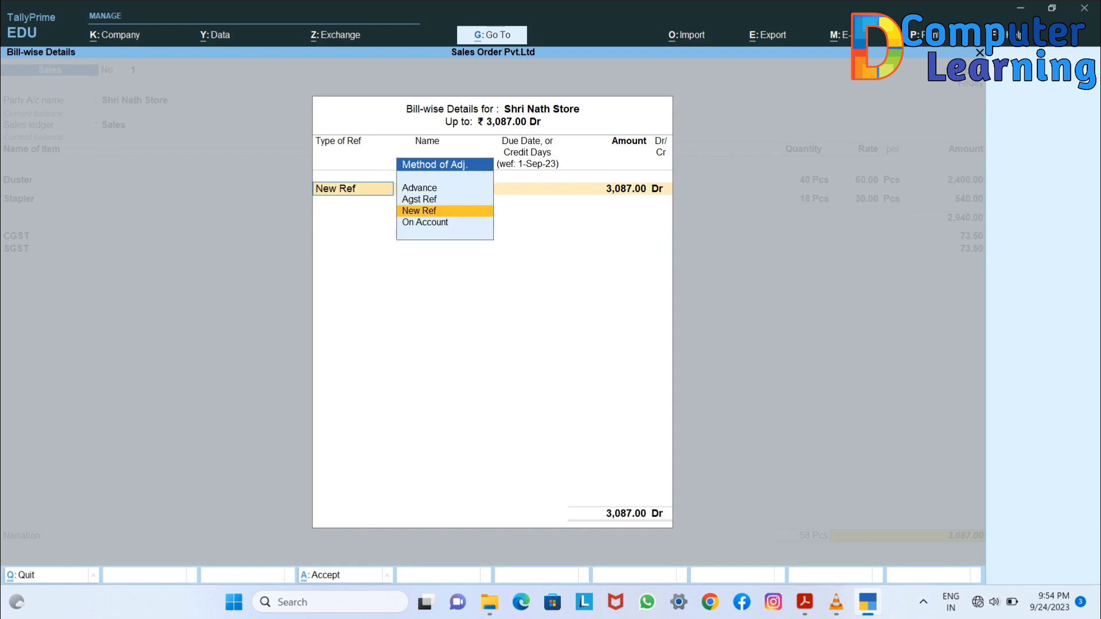
key(Return)
key(Return)
key(Return)
key(Return)
key(Return)
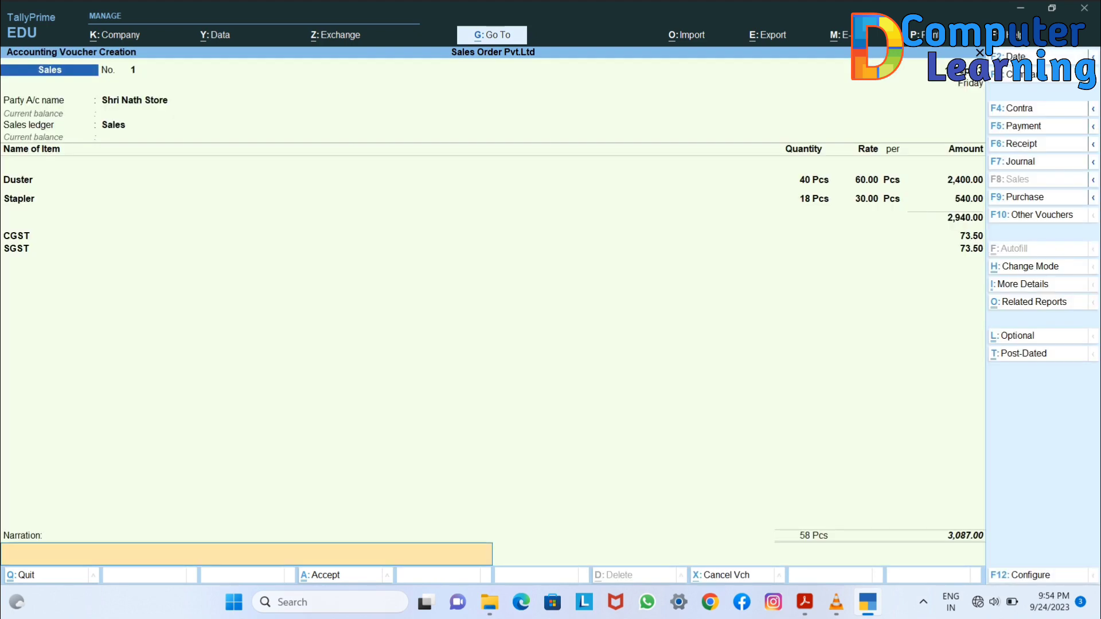
key(Return)
key(Return)
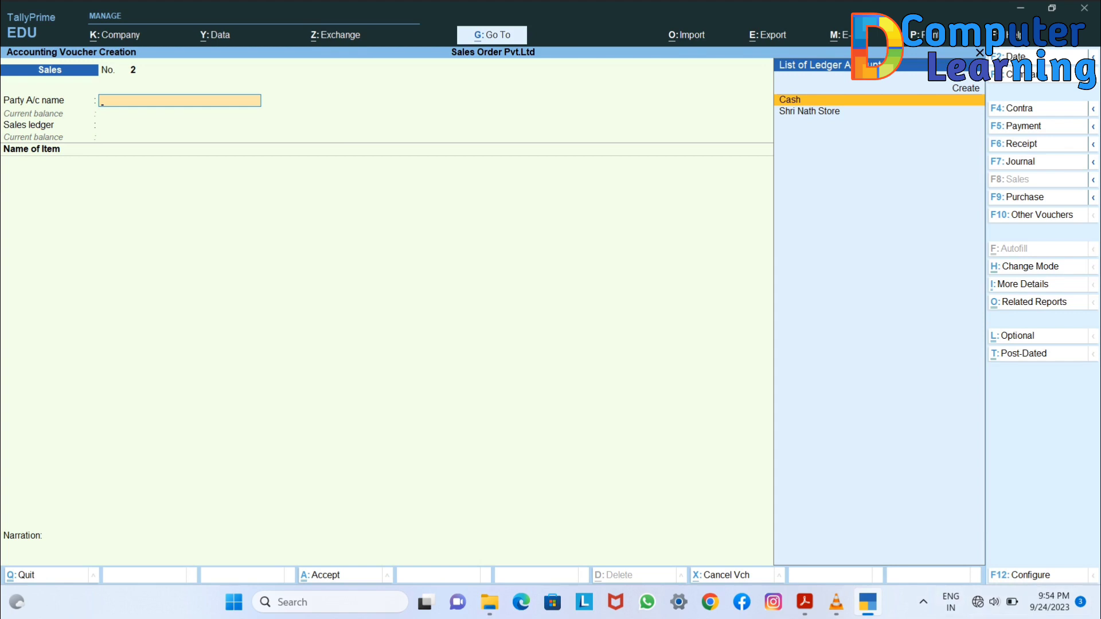
- Consult the 2-09-2023 Receipt entry in the exercise PDF, and set the voucher date in TallyPrime to 2-9
click(805, 603)
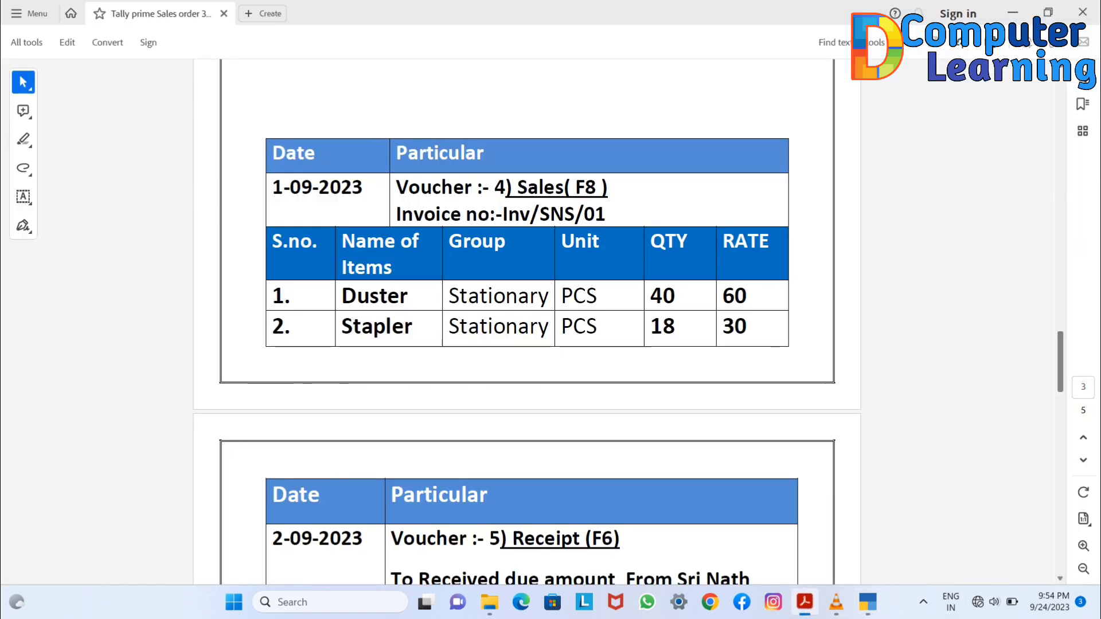
scroll(526, 322, down, 5)
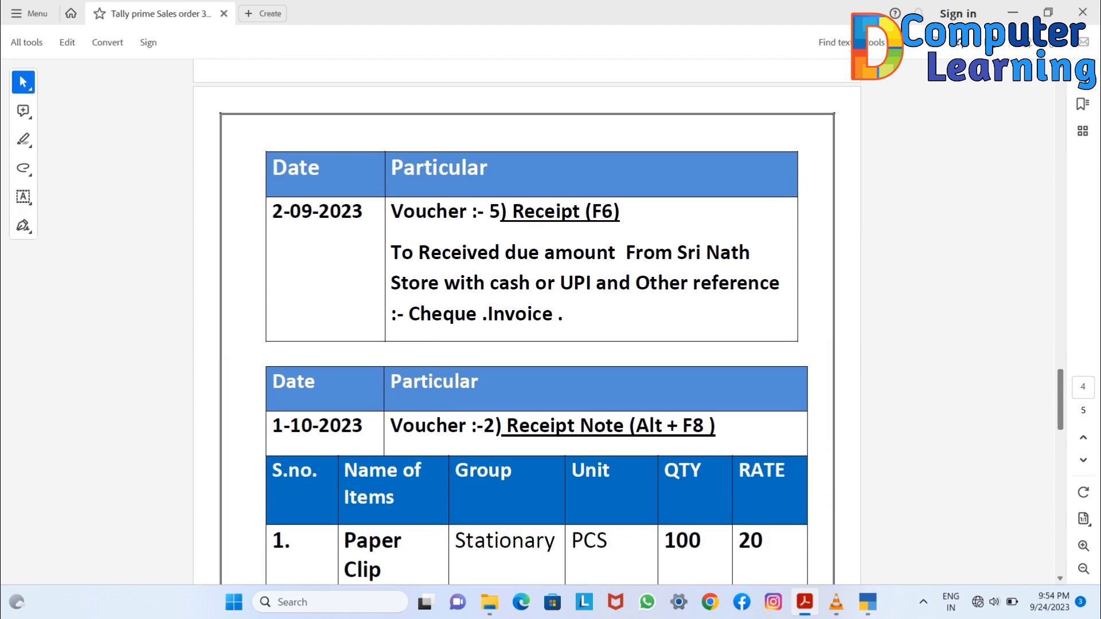
scroll(527, 321, down, 2)
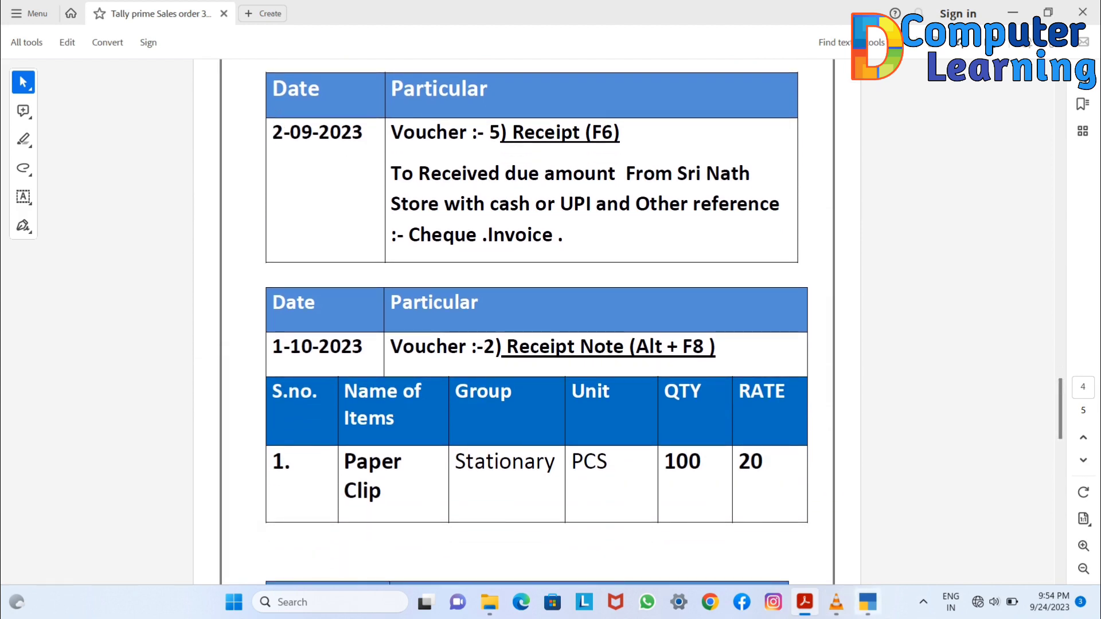
click(868, 602)
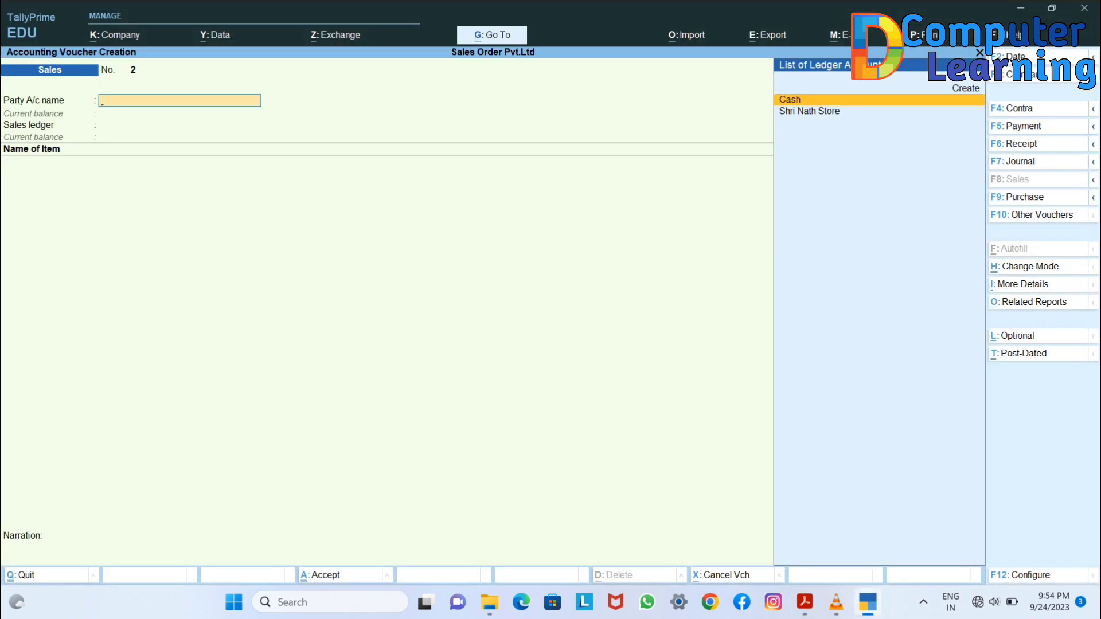
key(F2)
key(BackSpace)
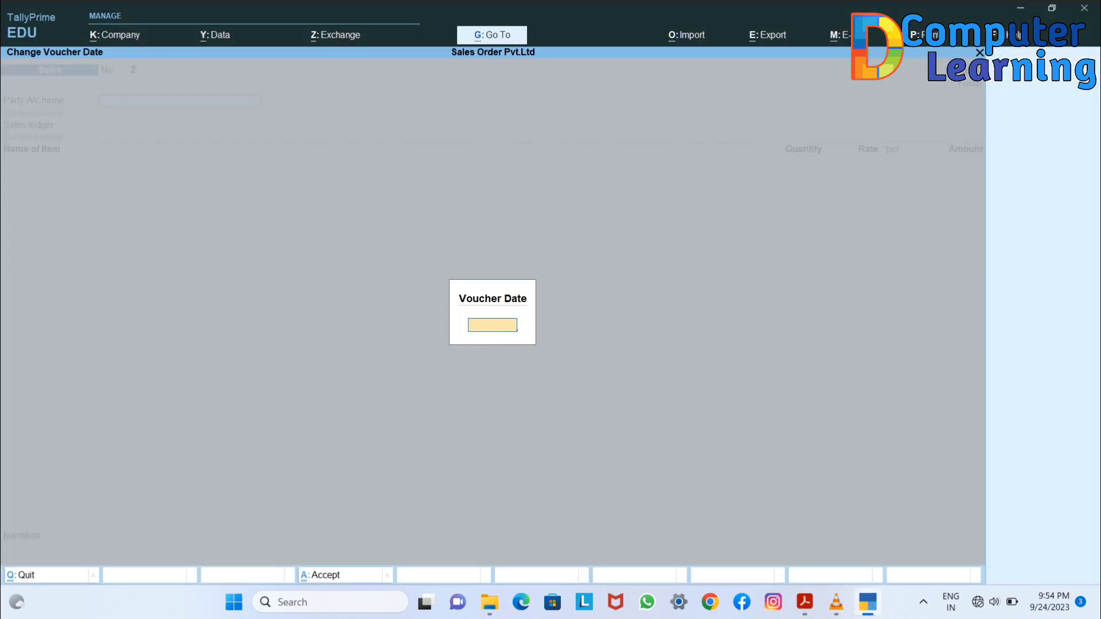
text(2-9)
key(Return)
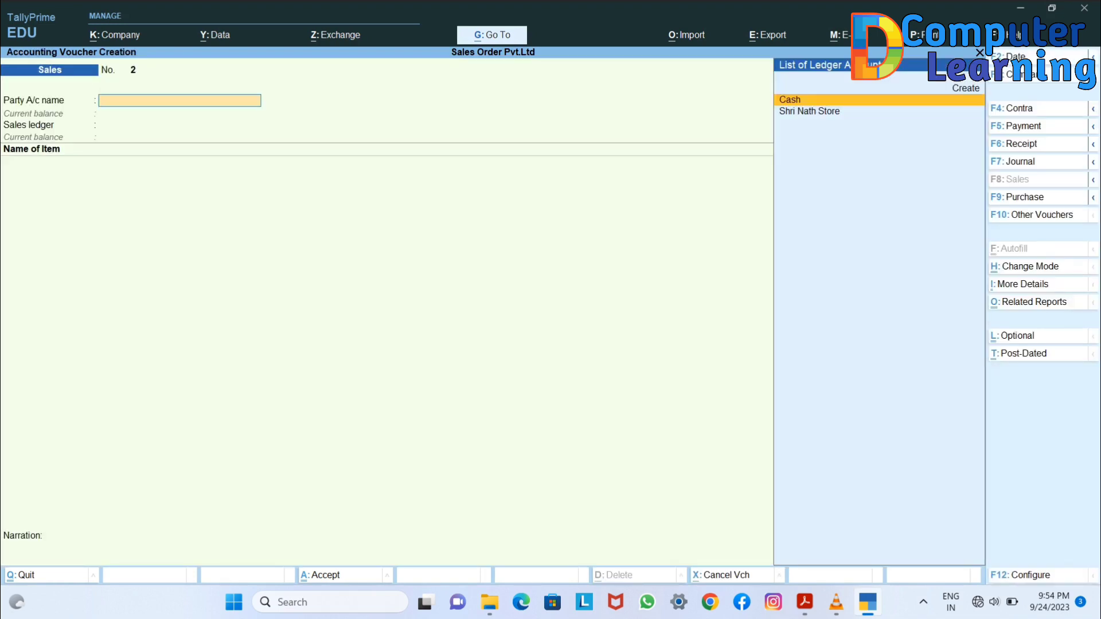
- Start a Receipt voucher and credit Shri Nath Store with 3087
key(F6)
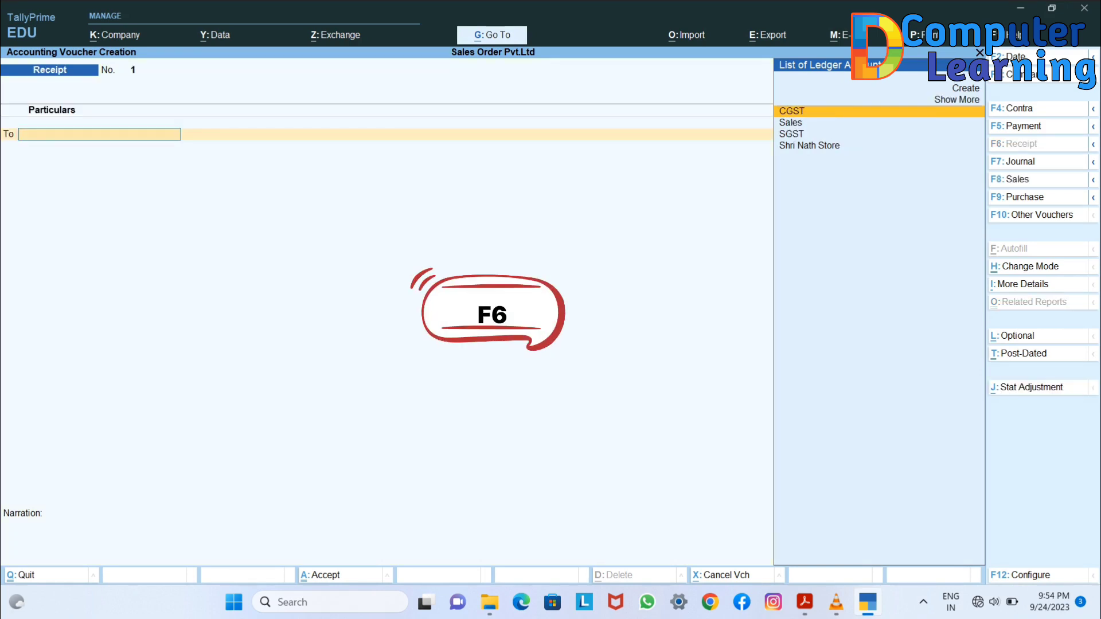
key(Down)
key(Down)
key(Down)
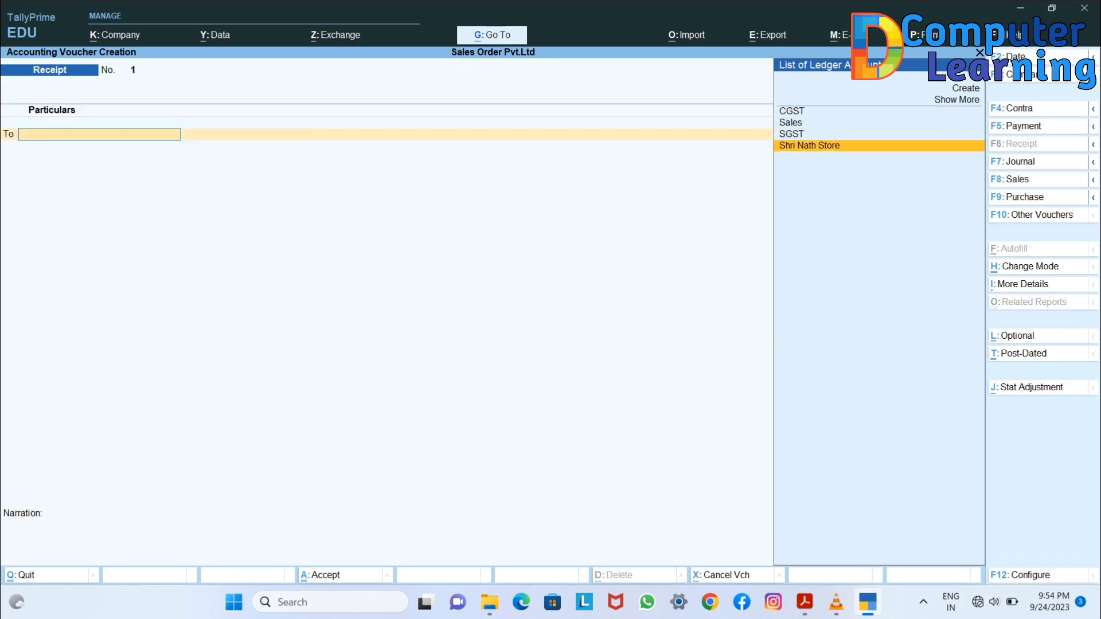
key(Return)
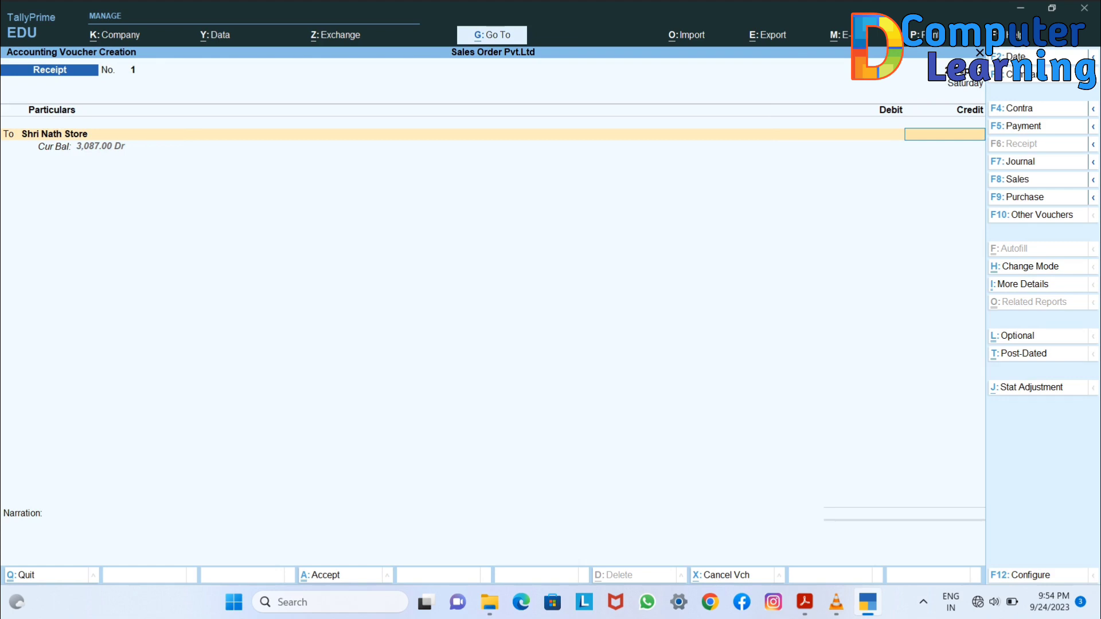
text(3087)
key(Return)
- Settle the receipt as Agst Ref against pending bill 1 of 1-Sep-23 for 3,087.00 Cr
key(Return)
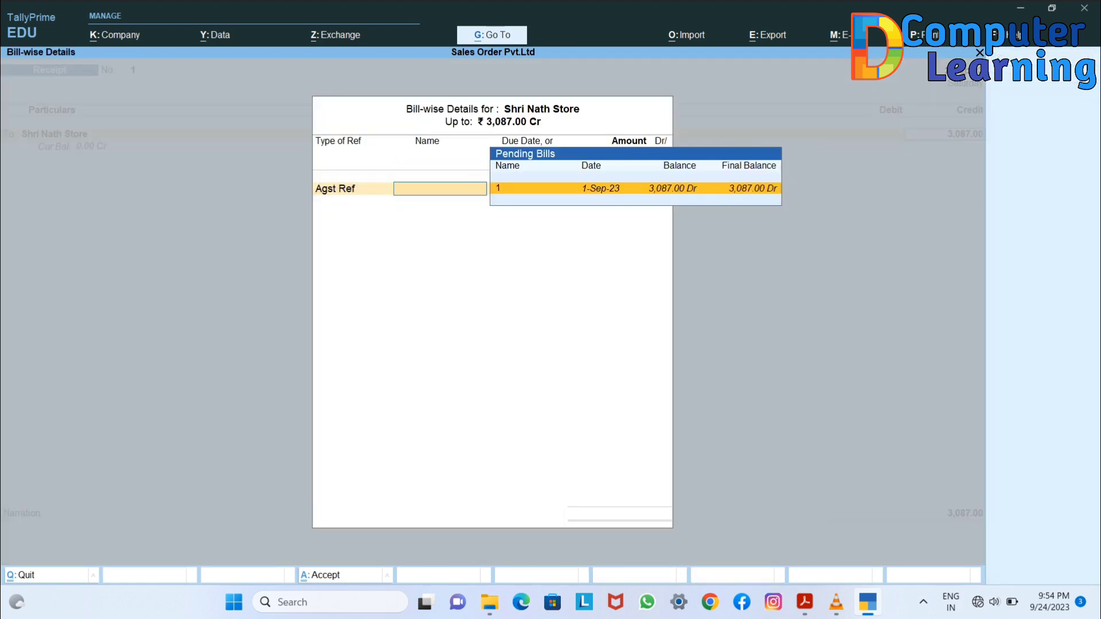
key(Return)
key(Return)
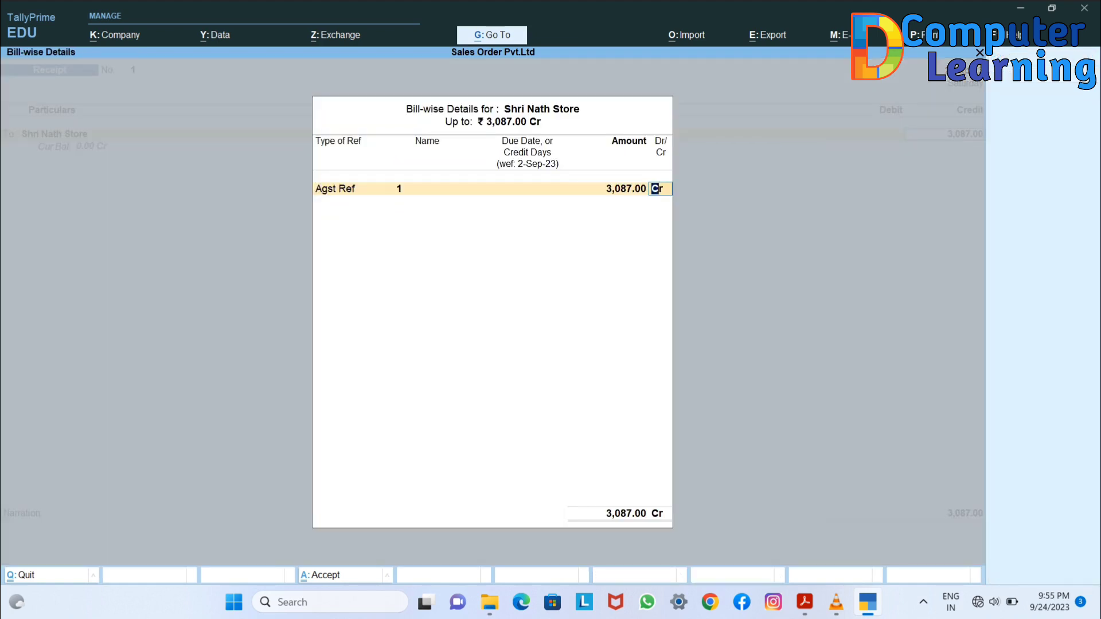
key(Return)
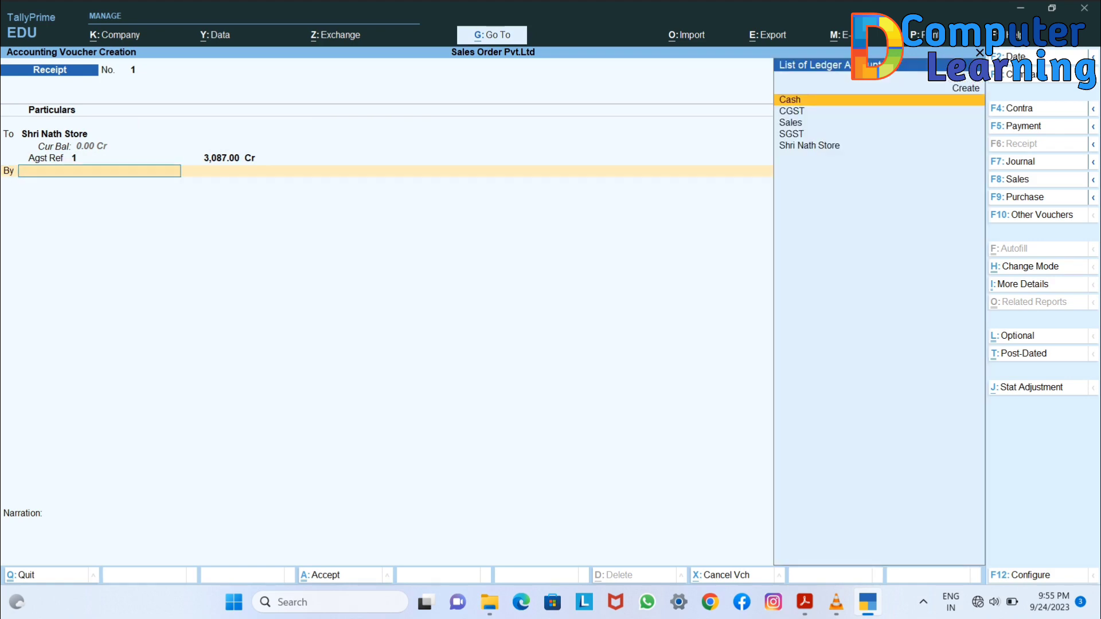
- Debit Cash with 3,087.00 and save the Receipt voucher without a narration
key(Down)
key(Up)
key(Return)
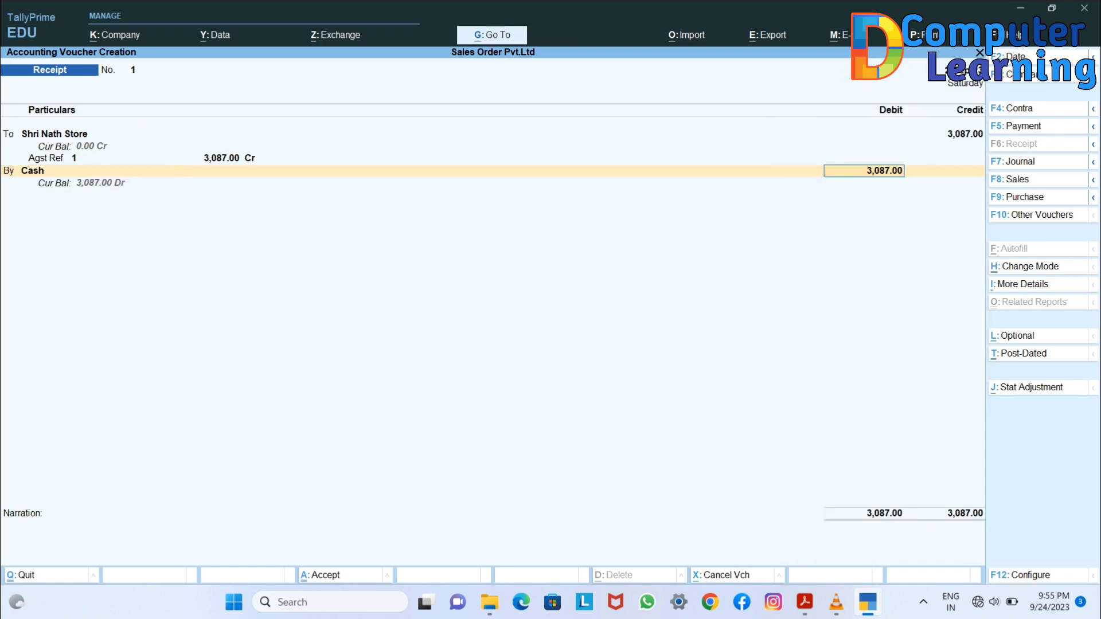
key(Return)
key(Return)
key(Return)
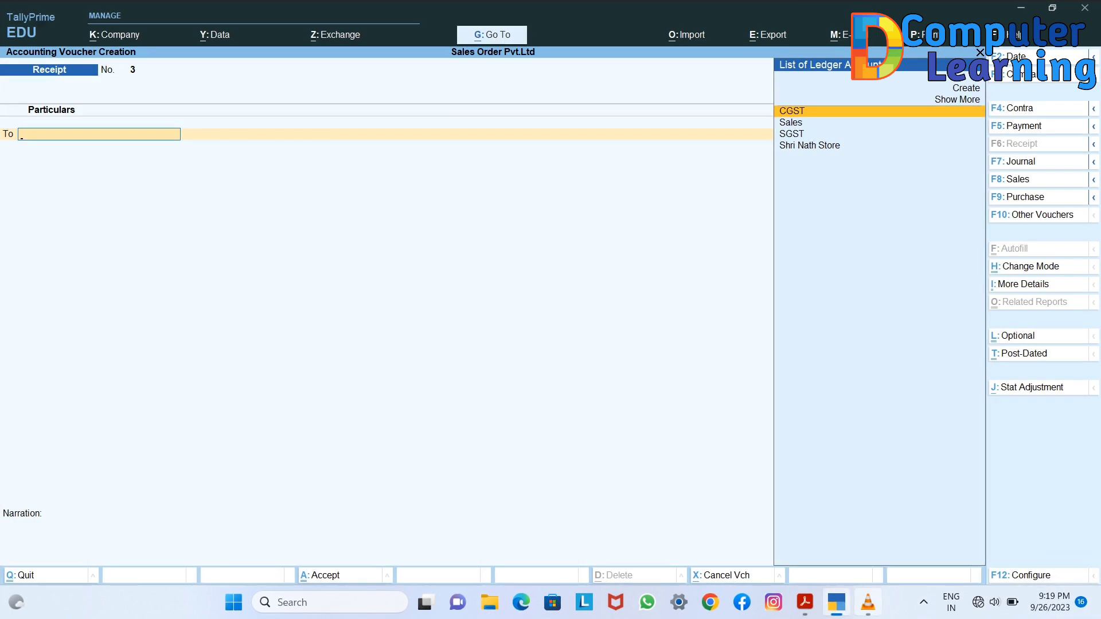
- Consult the 1-10-2023 Delivery Note entry in the exercise PDF, and set the voucher date in TallyPrime to 1-10
mouse_move(805, 602)
click(803, 522)
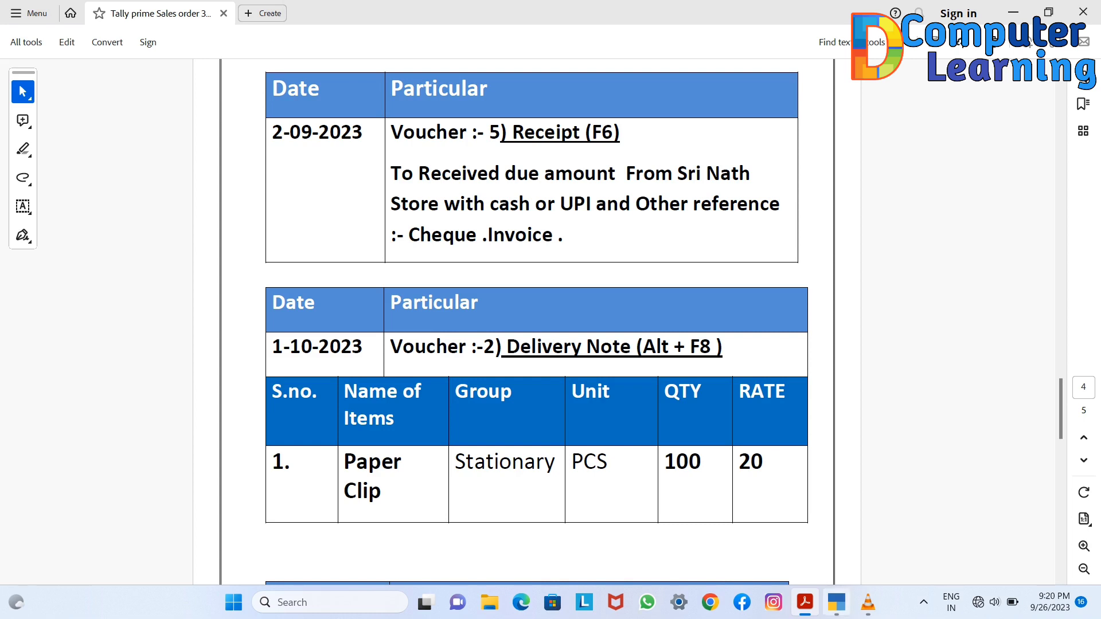
mouse_move(837, 602)
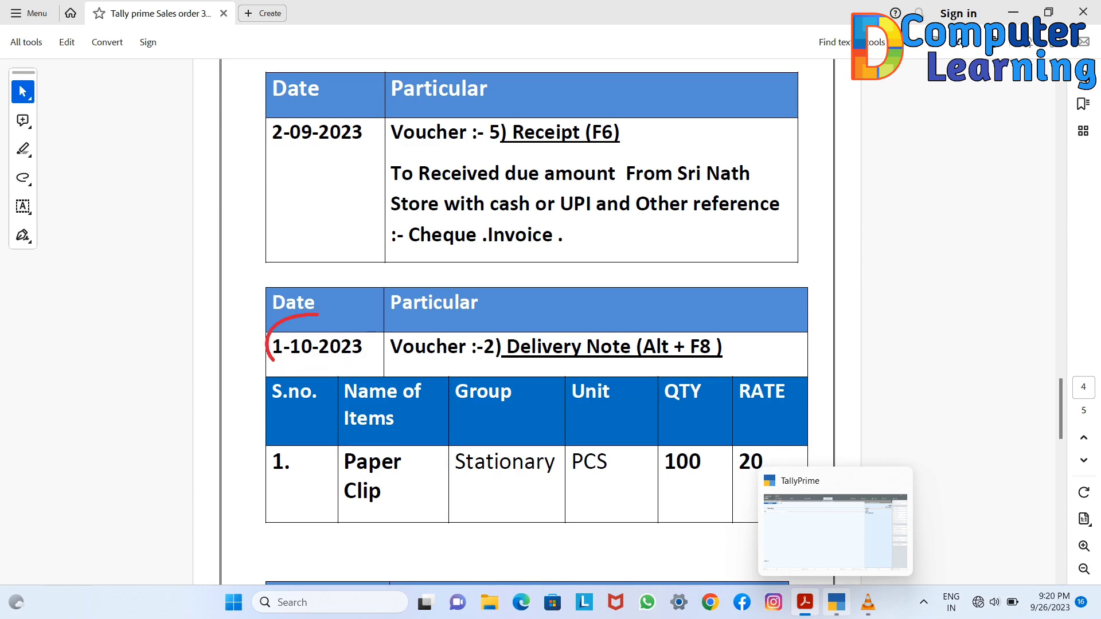
click(837, 602)
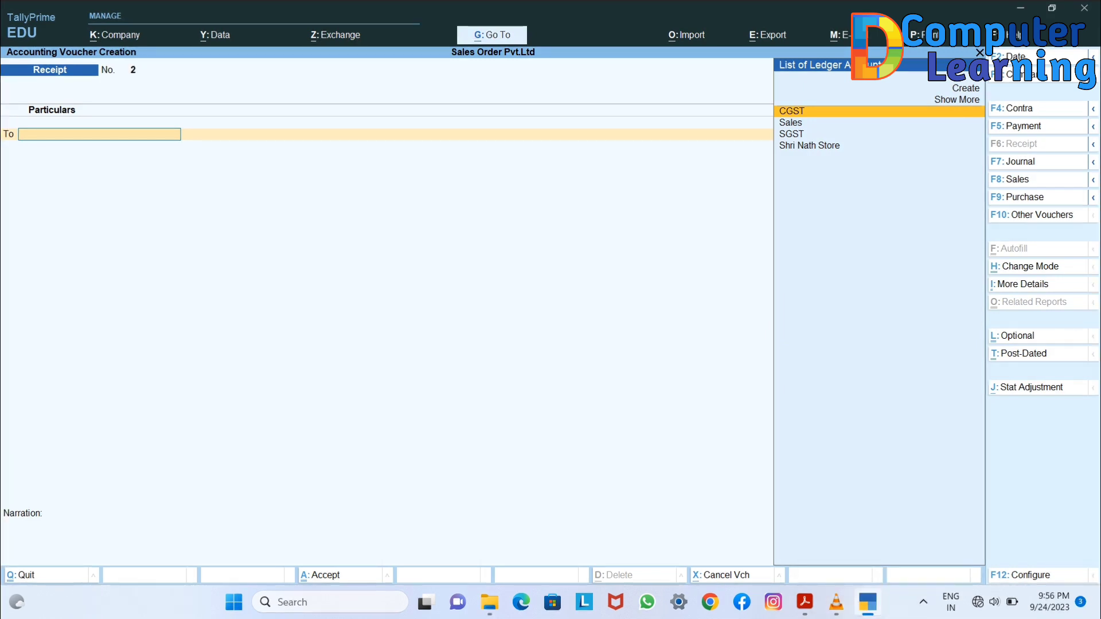
key(F2)
key(BackSpace)
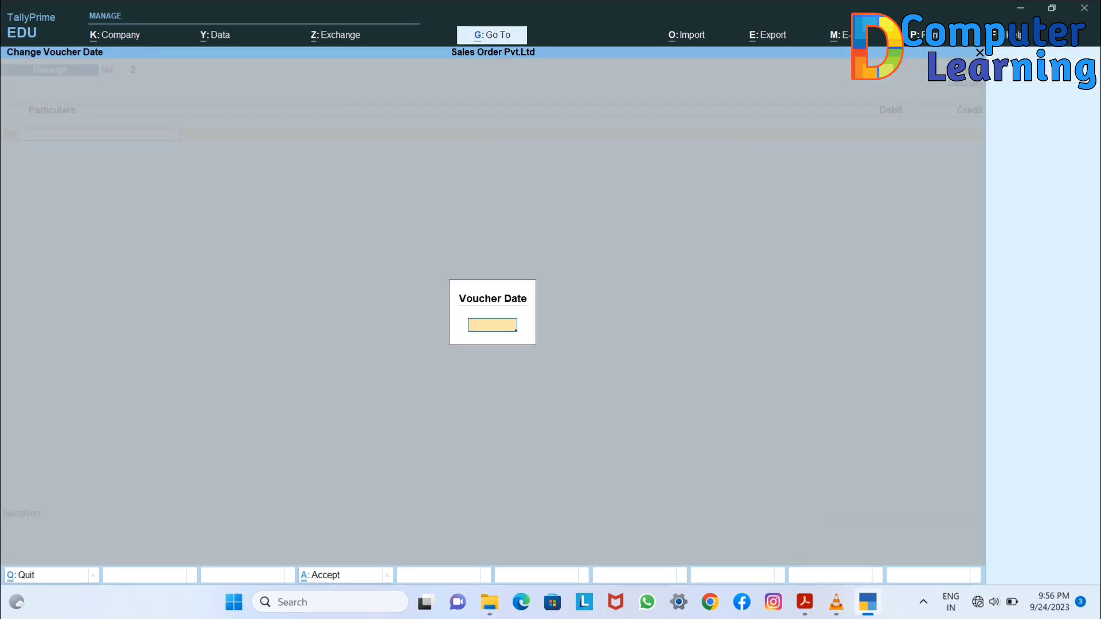
text(1-10)
key(Return)
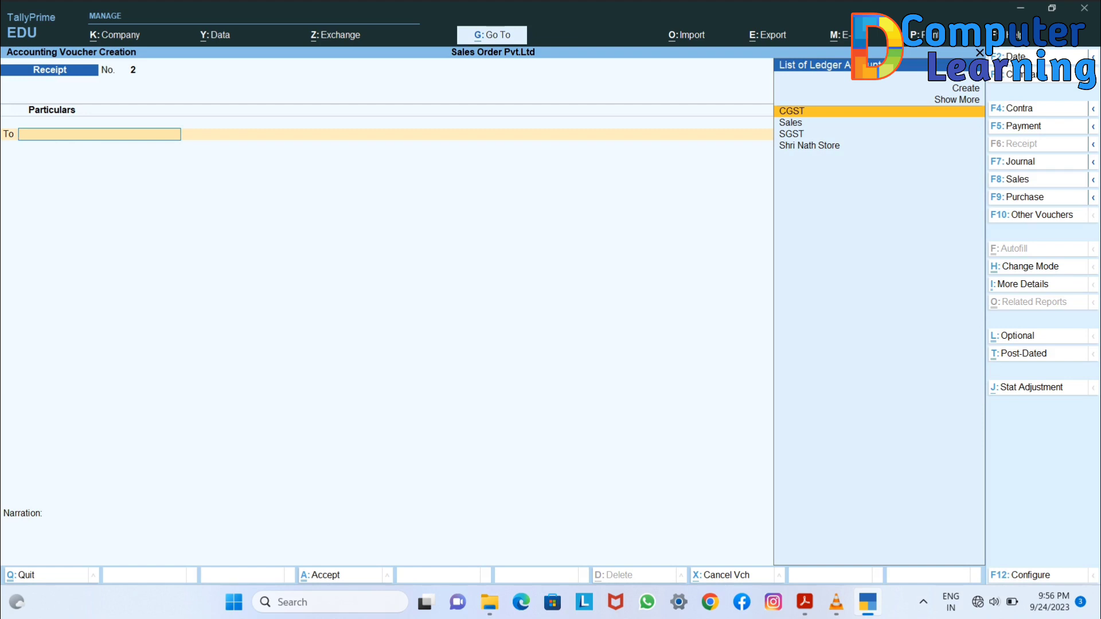
- Start a Delivery Note for Shri Nath Store and link it to order Sal/SNS/01
key(alt+F8)
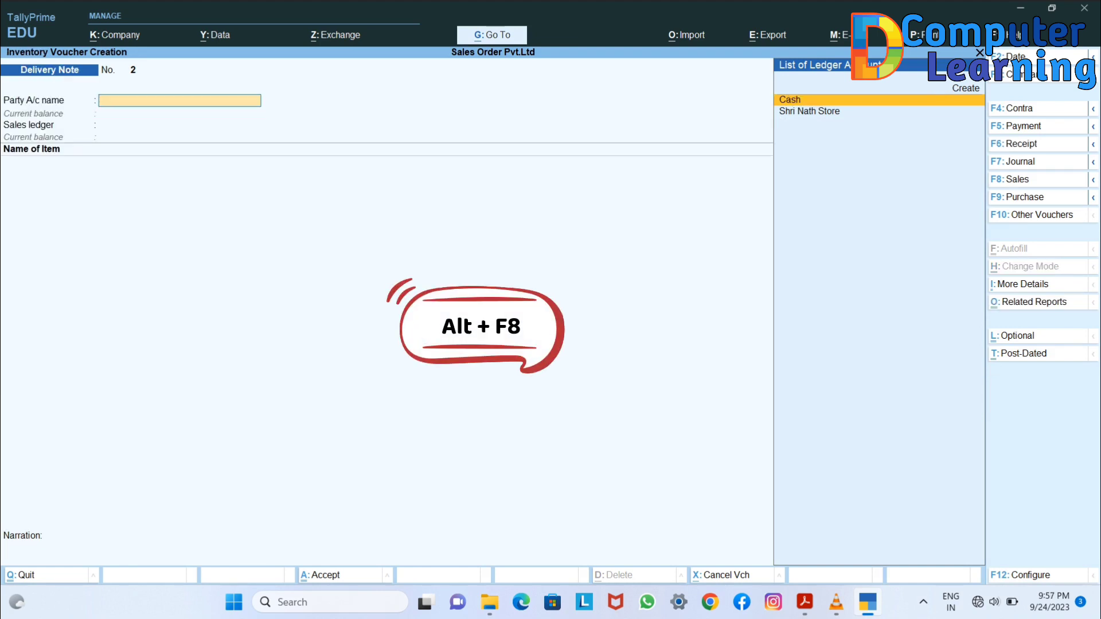
key(Down)
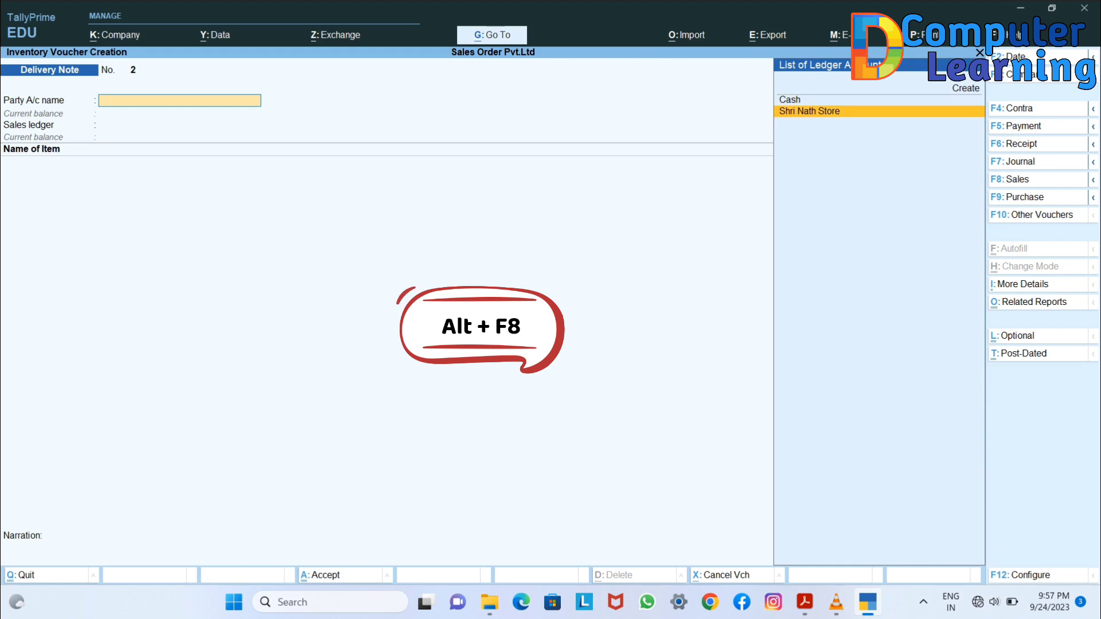
key(Return)
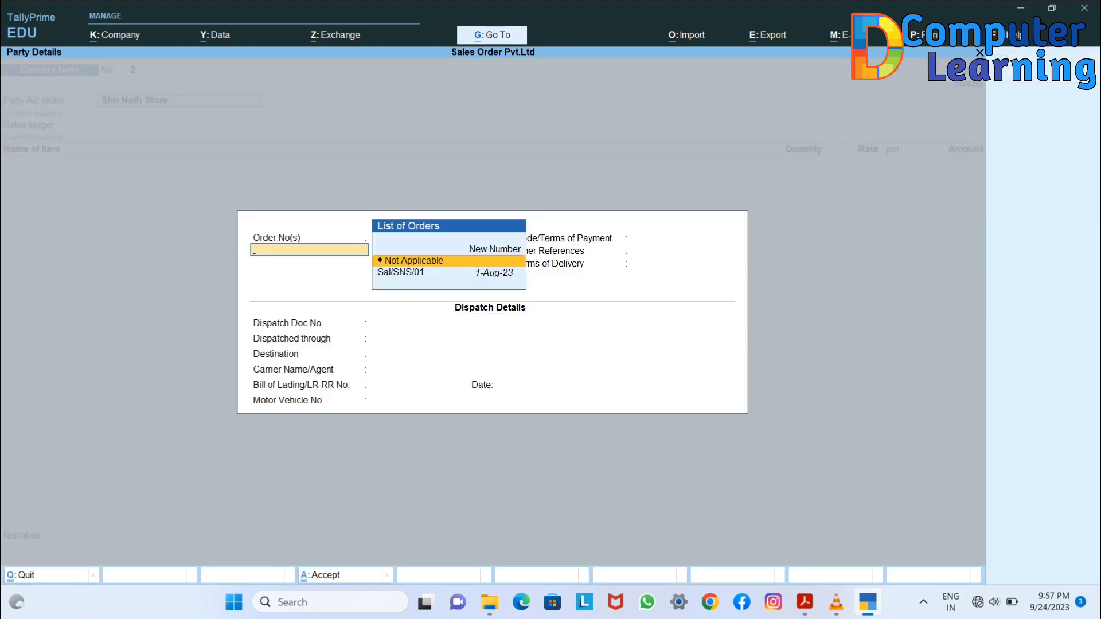
key(Down)
key(Return)
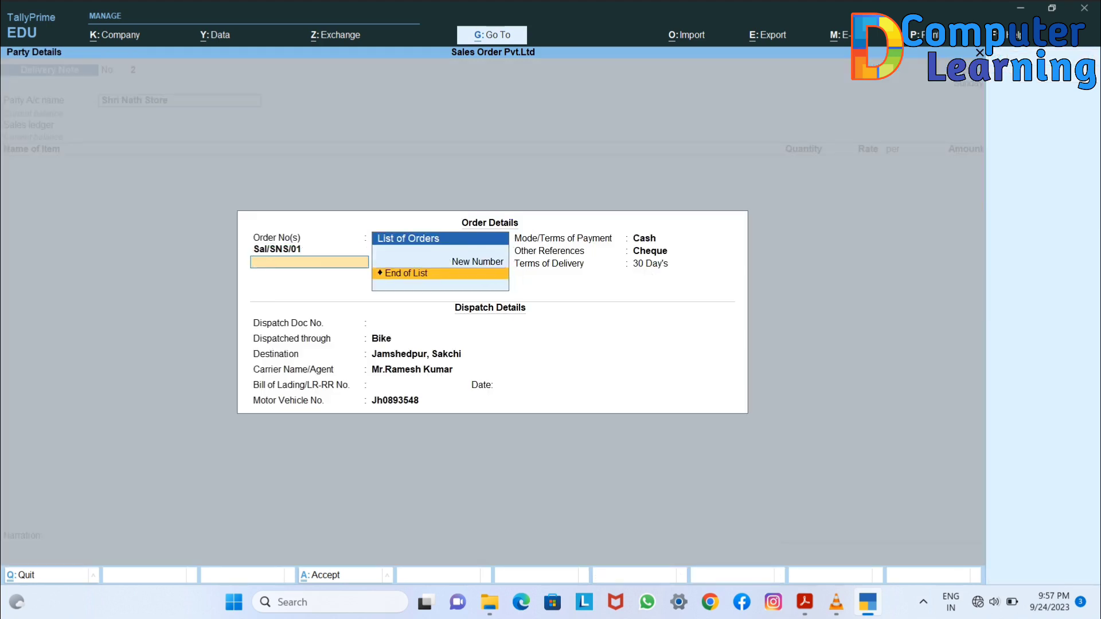
- Keep order Sal/SNS/01 and accept all its order and dispatch details as filled in
key(BackSpace)
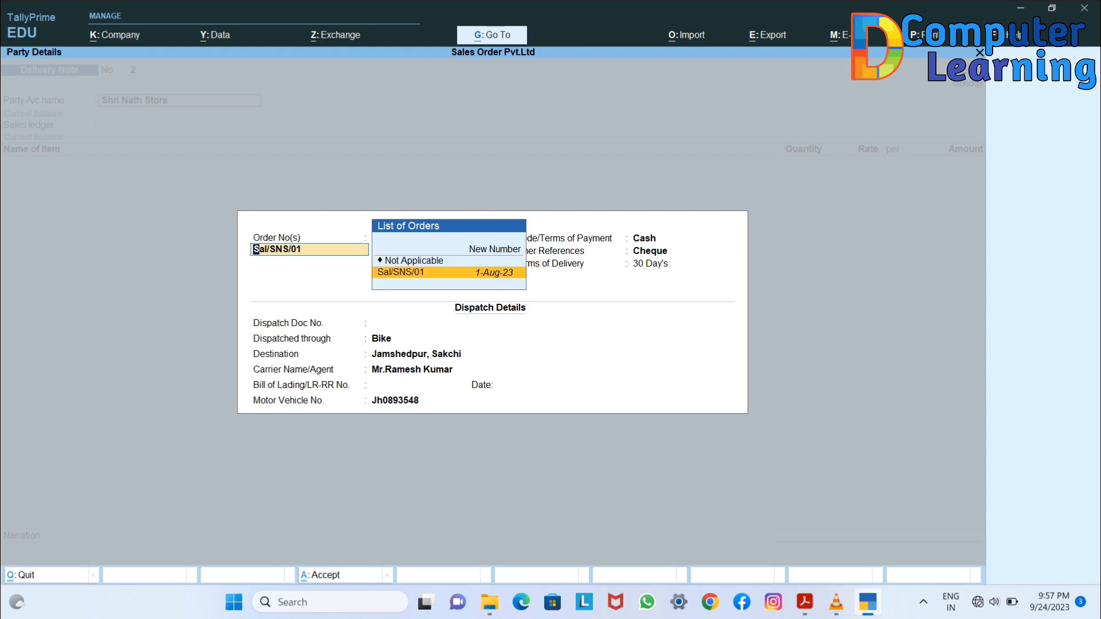
key(Return)
key(Return)
key(Return)
key(Return)
key(Return)
key(Return)
key(Return)
key(Return)
key(Return)
key(Return)
key(Return)
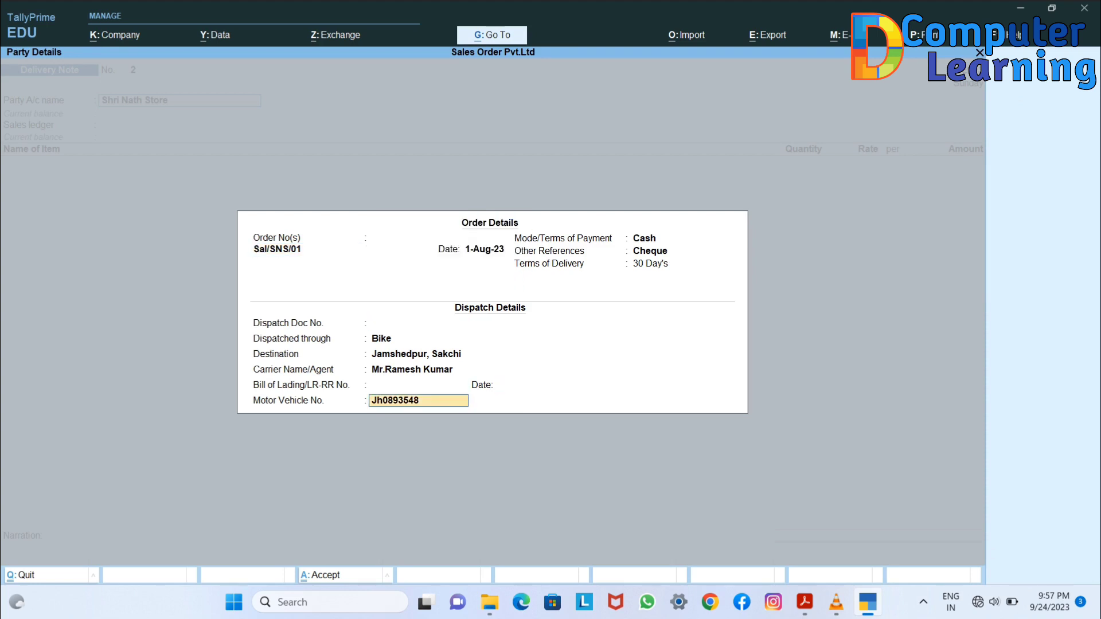
key(Return)
- Accept the Delivery Note's party details with Jharkhand as place of supply, keeping Sales as the sales ledger
key(Return)
key(Return)
key(Return)
key(Return)
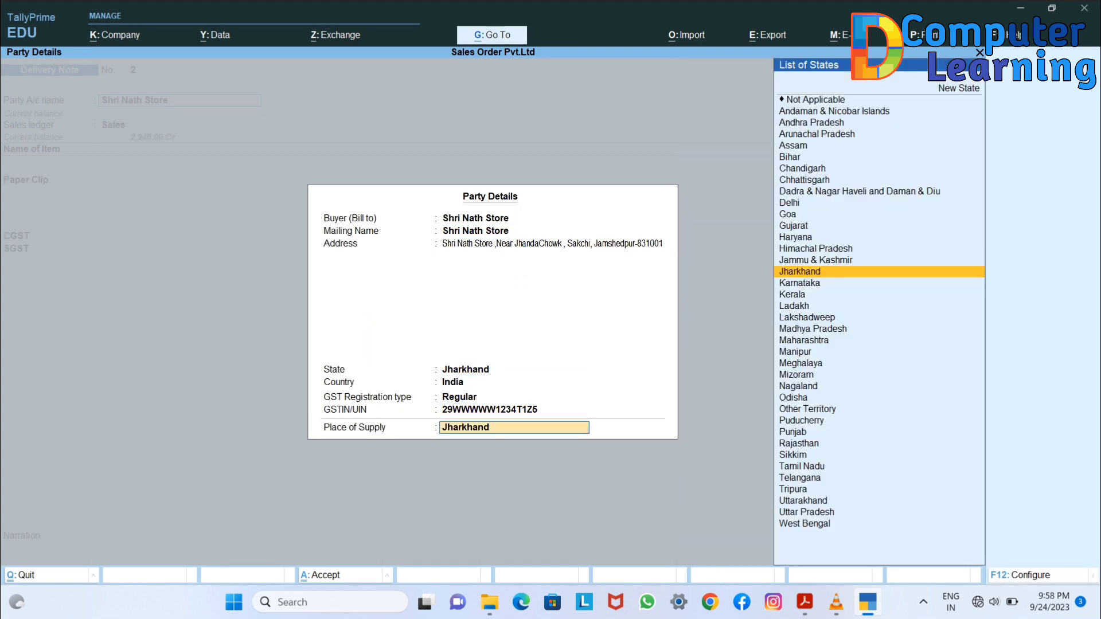
key(Return)
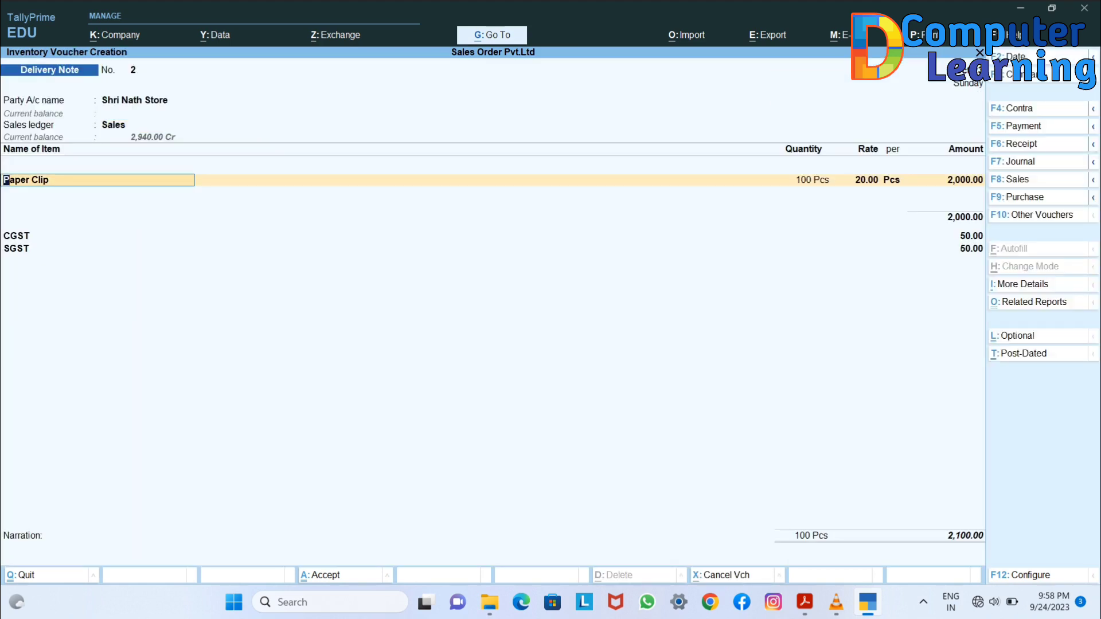
- Allocate Paper Clip to tracking number 2 and order Sal/SNS/01 with 100 Pcs at a rate of 20.00
key(Return)
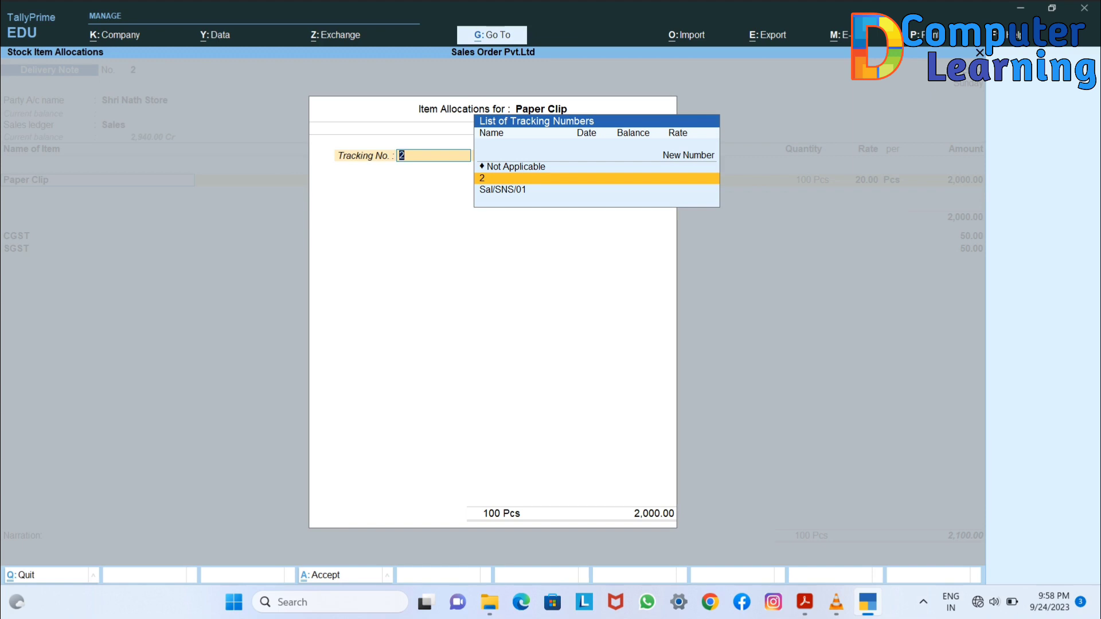
key(Return)
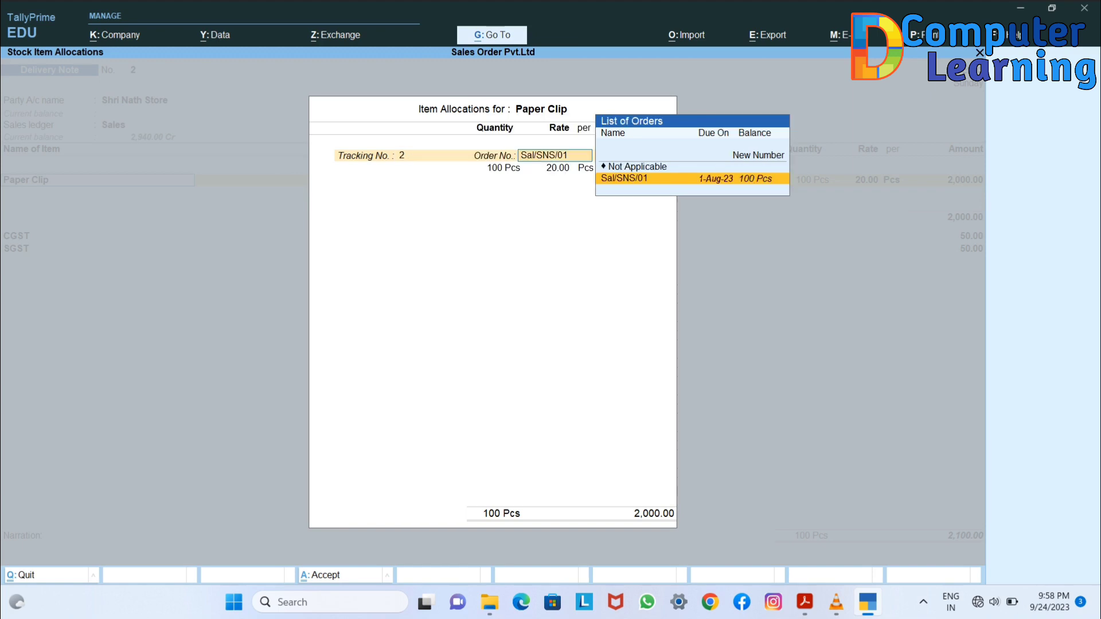
key(Return)
key(Return)
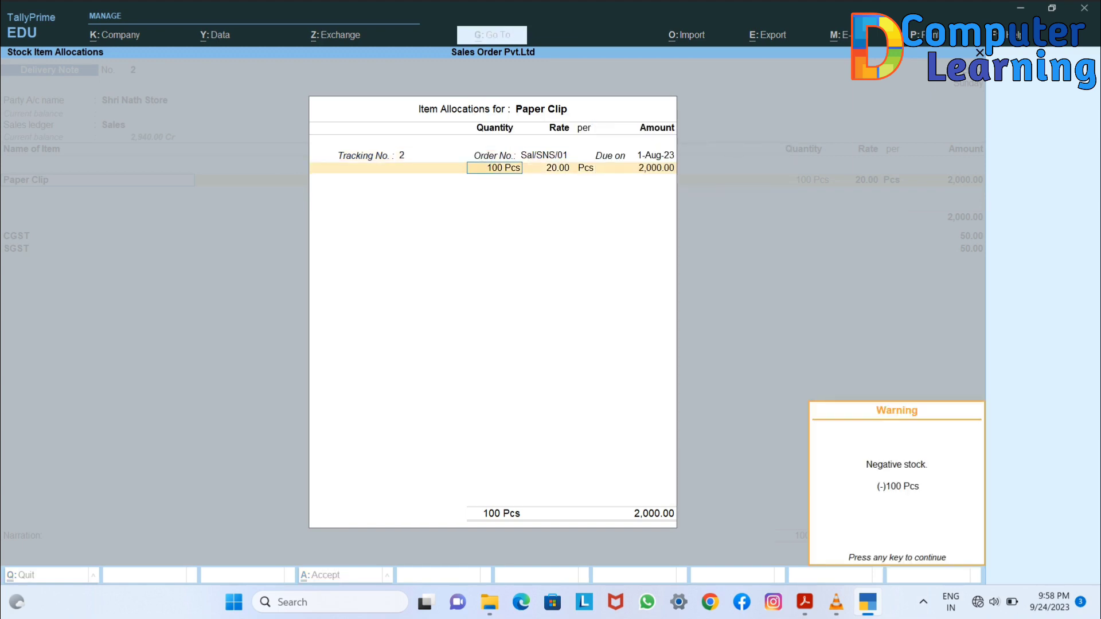
key(Return)
key(Return)
key(Return)
key(Return)
key(Return)
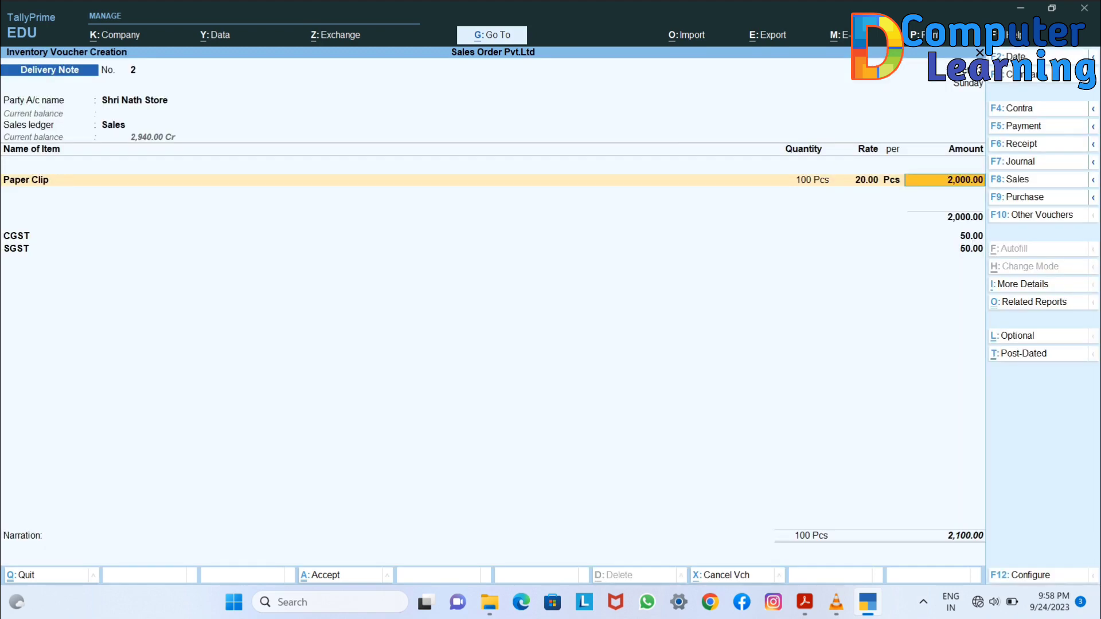
- Keep CGST and SGST at 50.00 each, leave the narration blank, and save the Delivery Note
key(Return)
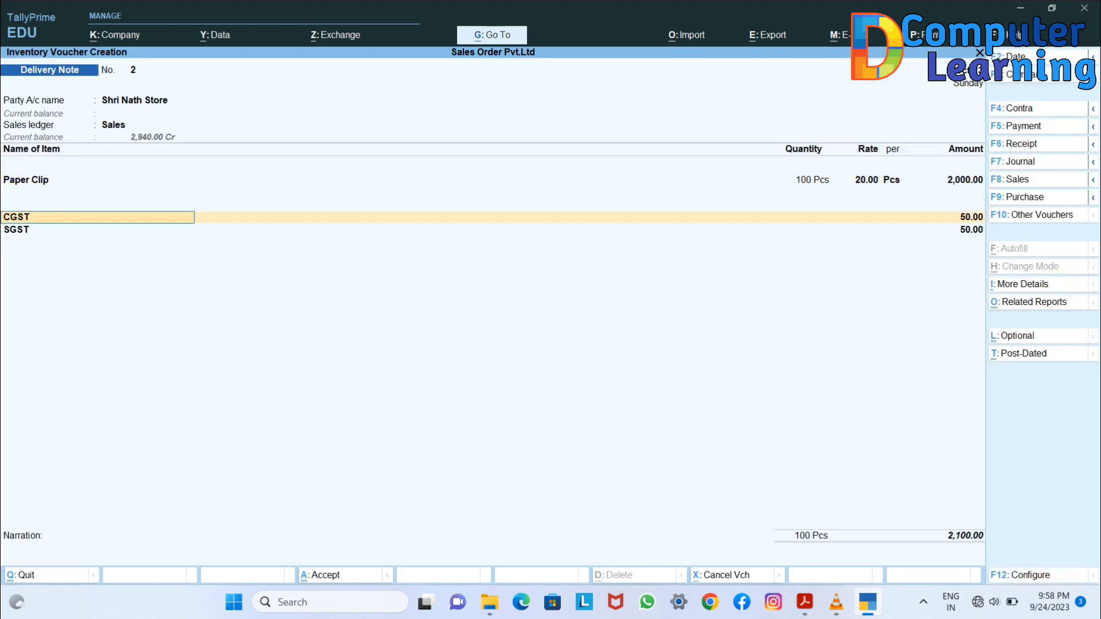
key(Return)
key(Return)
key(Return)
key(Return)
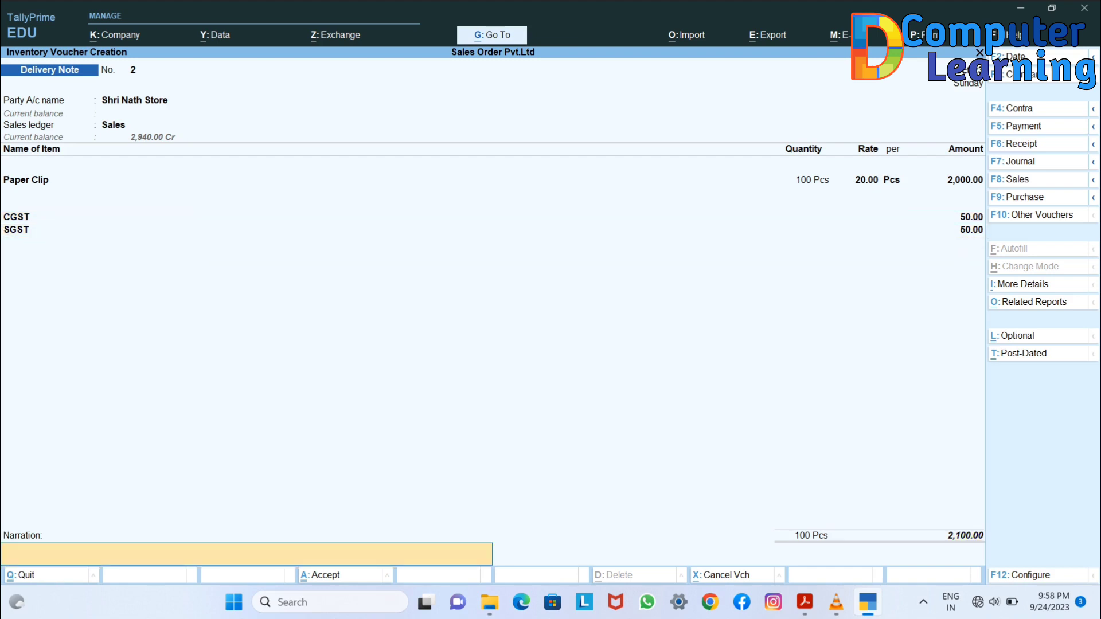
key(Return)
key(Return)
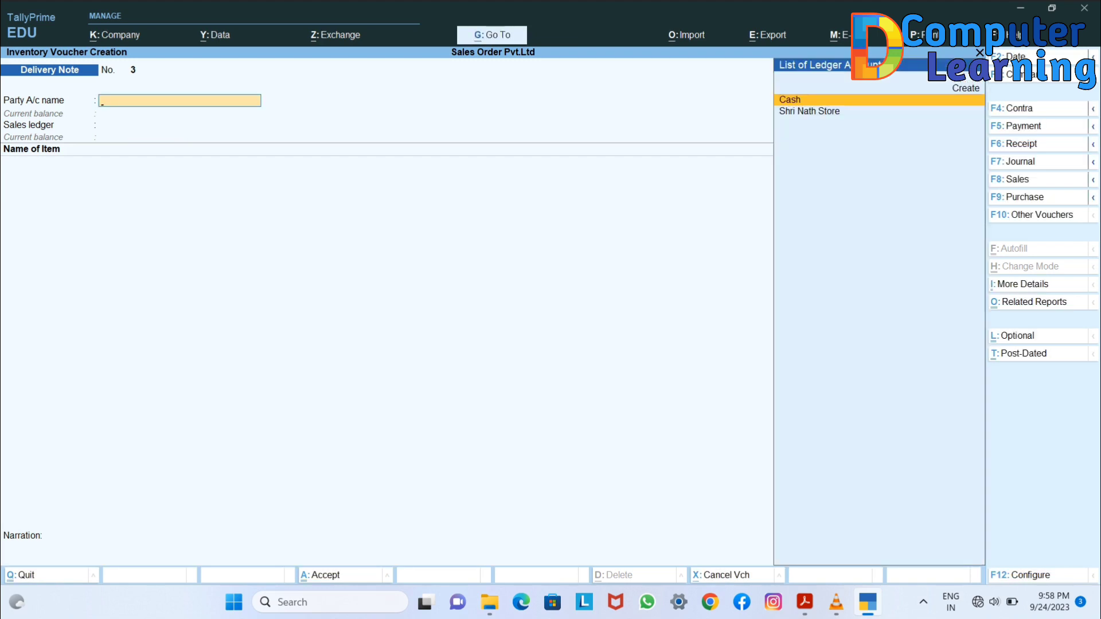
- Switch to the exercise PDF and read the 2-10-2023 Sales voucher details for Paper Clip
key(Return)
key(Escape)
key(alt+Tab)
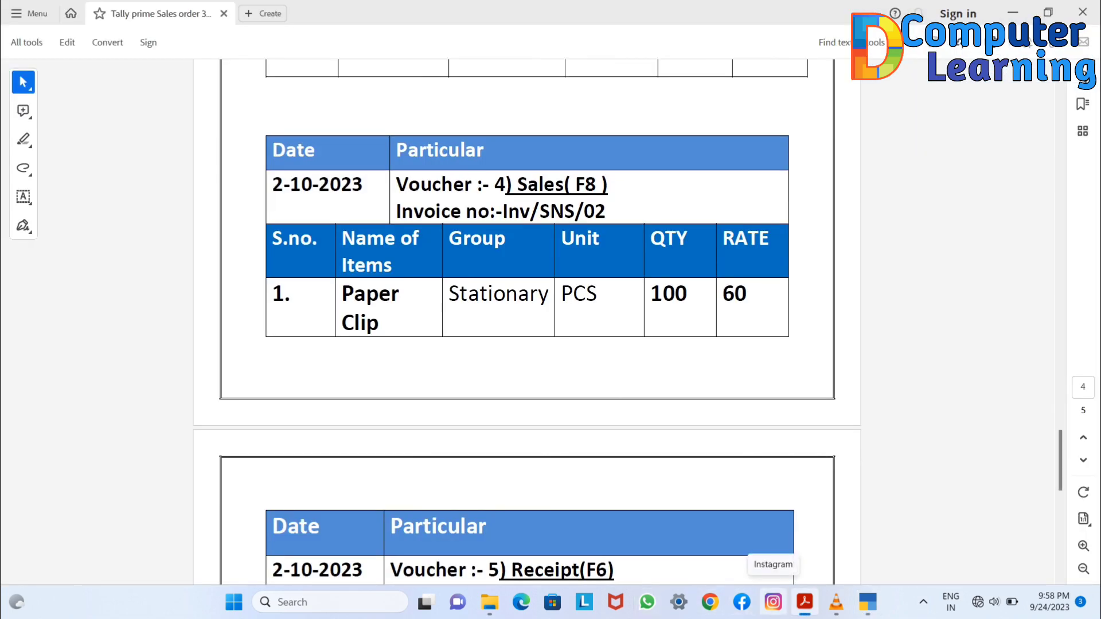
- Switch back to TallyPrime and start a Sales voucher for Shri Nath Store linked to Delivery Note 2
click(868, 602)
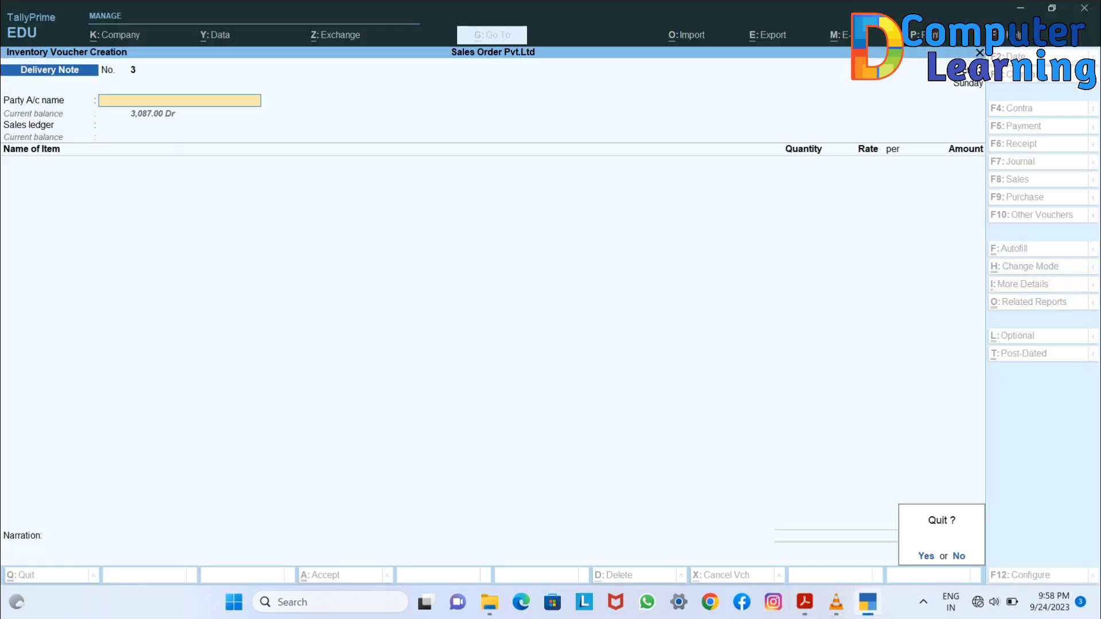
key(F8)
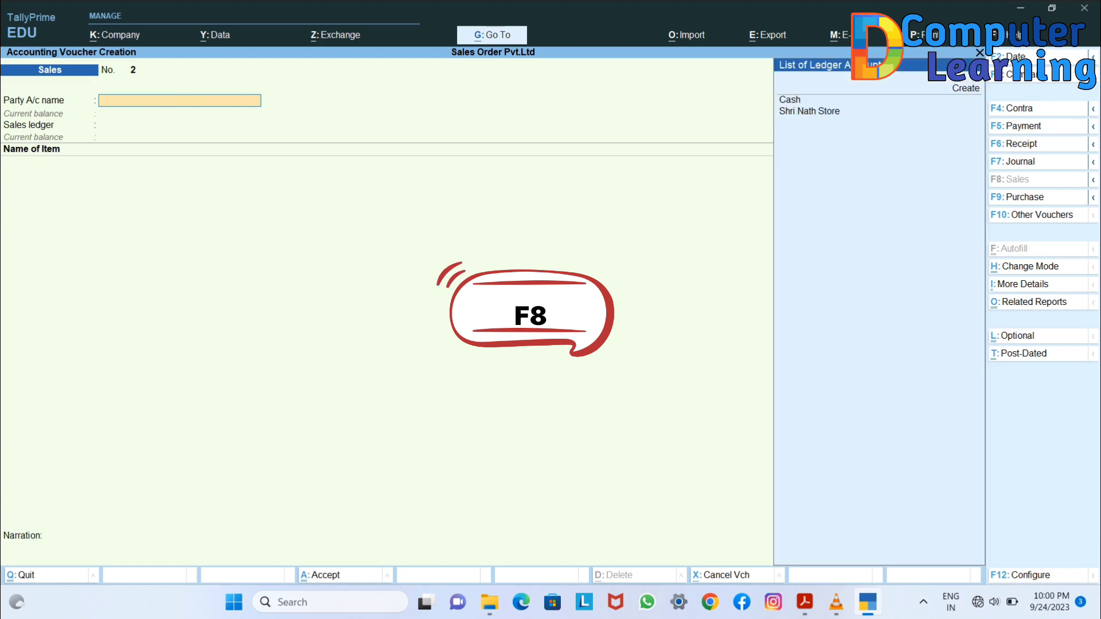
key(Down)
key(Down)
key(Return)
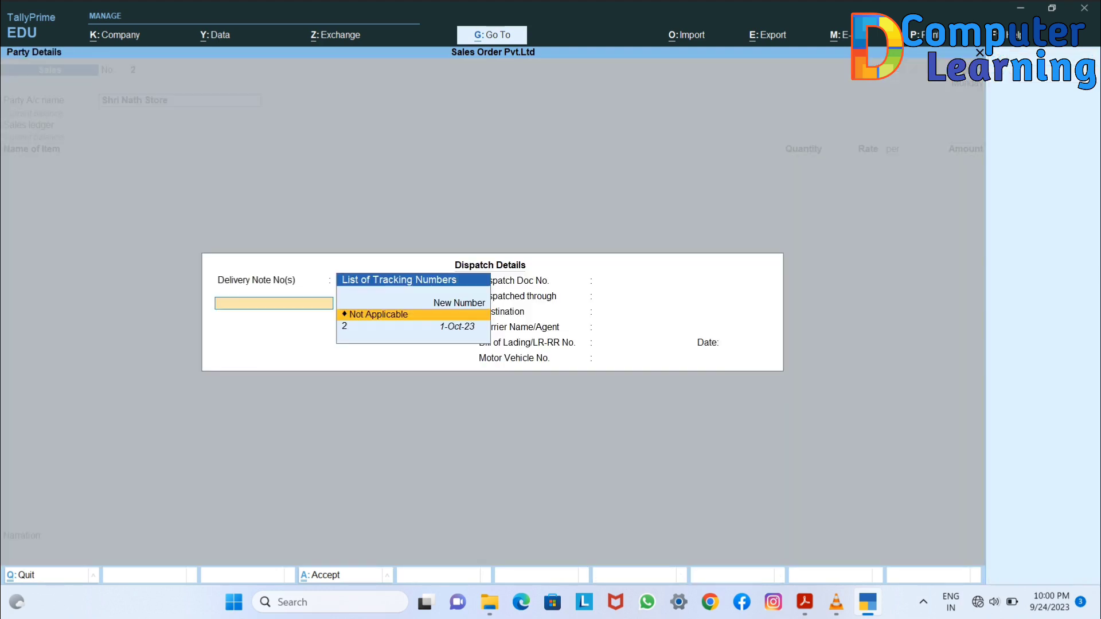
key(Down)
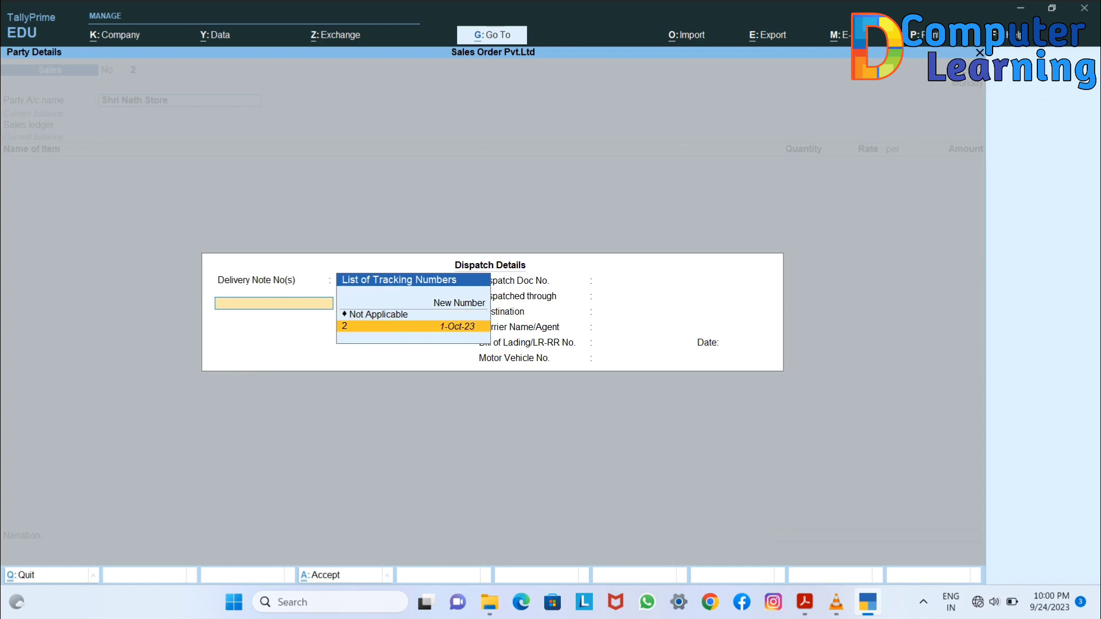
key(Return)
- Accept the dispatch details filled in from the Delivery Note, with dispatch by Bike to Jamshedpur, Sakchi
key(Return)
key(Return)
key(Return)
key(Return)
key(Return)
key(Return)
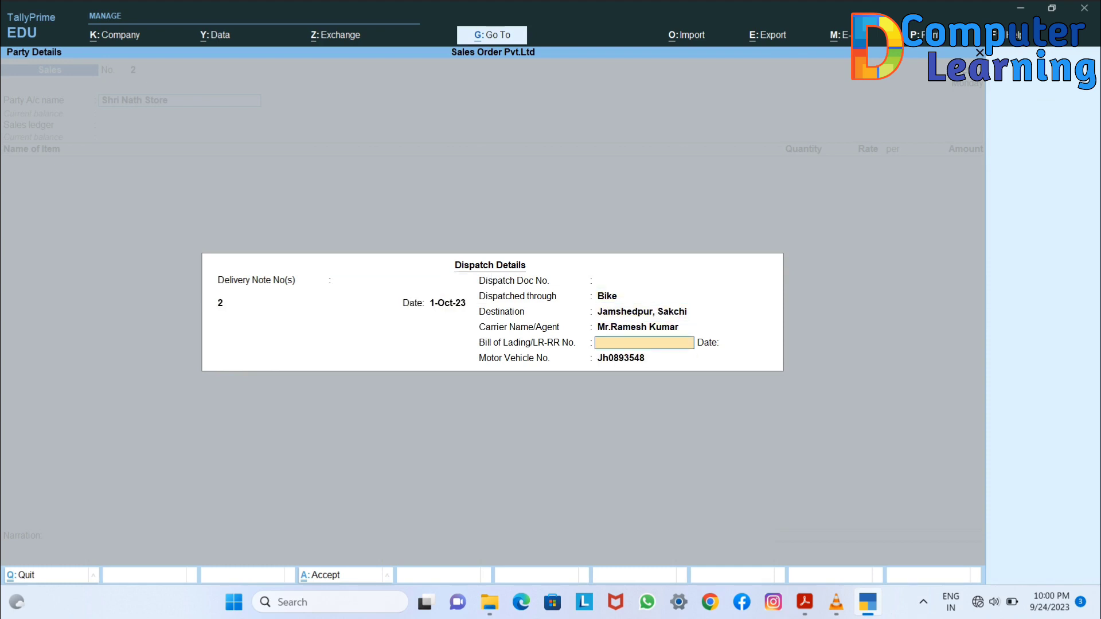
key(Return)
key(Return)
- Accept Shri Nath Store's party details with Regular GST registration and Jharkhand as place of supply, keeping Sales as the ledger
key(Return)
key(Return)
key(Return)
key(Return)
key(Return)
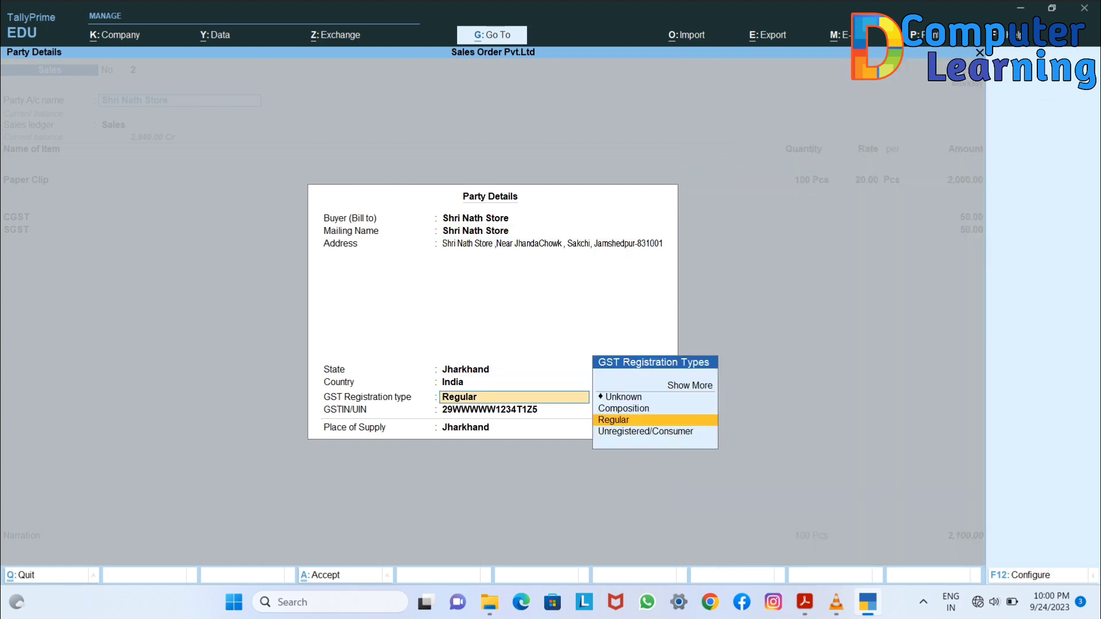
key(Return)
key(Return)
key(Return)
key(Return)
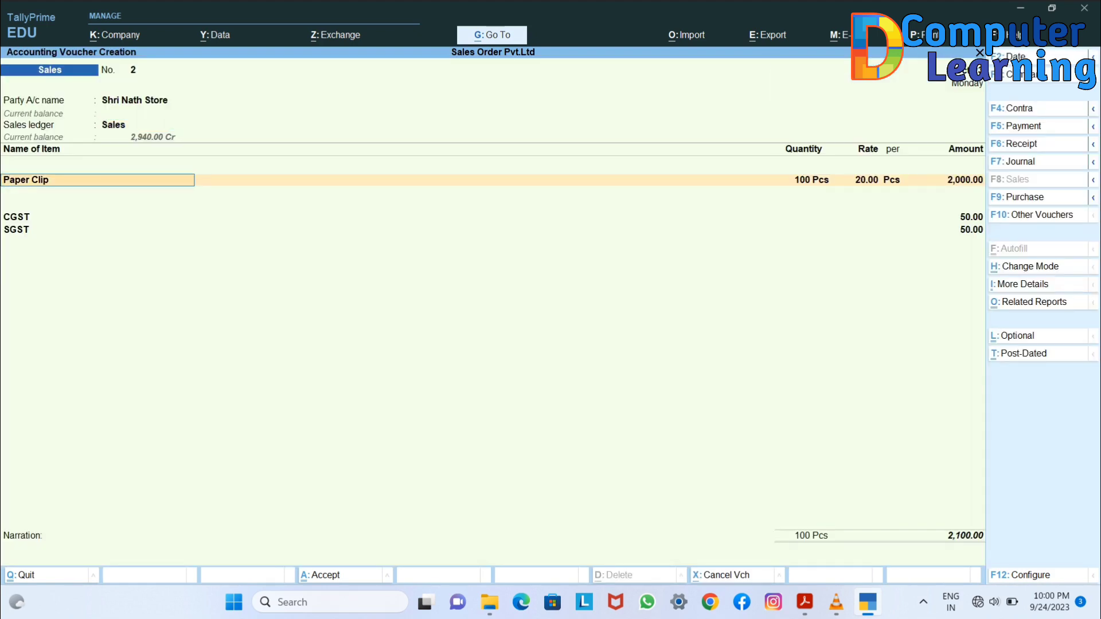
- Accept the Paper Clip allocation against tracking number 2 and order Sal/SNS/01, with 100 Pcs at a rate of 20.00
key(Return)
key(Return)
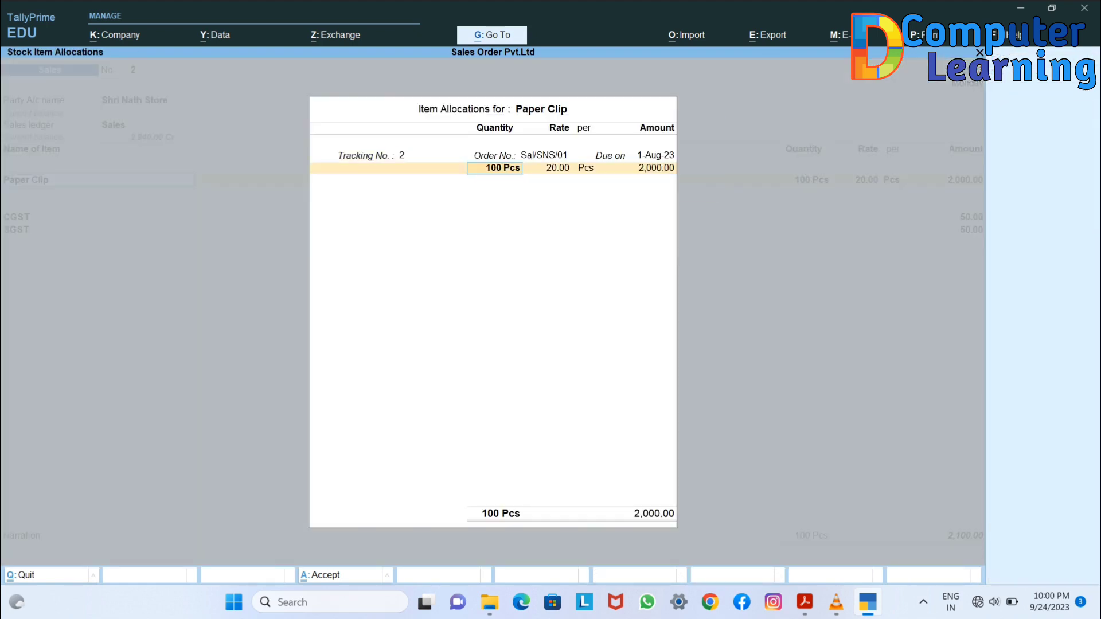
key(Return)
key(Return)
key(Return)
key(Return)
- Keep the CGST and SGST lines of the Sales voucher at 50.00 each
key(Return)
key(Return)
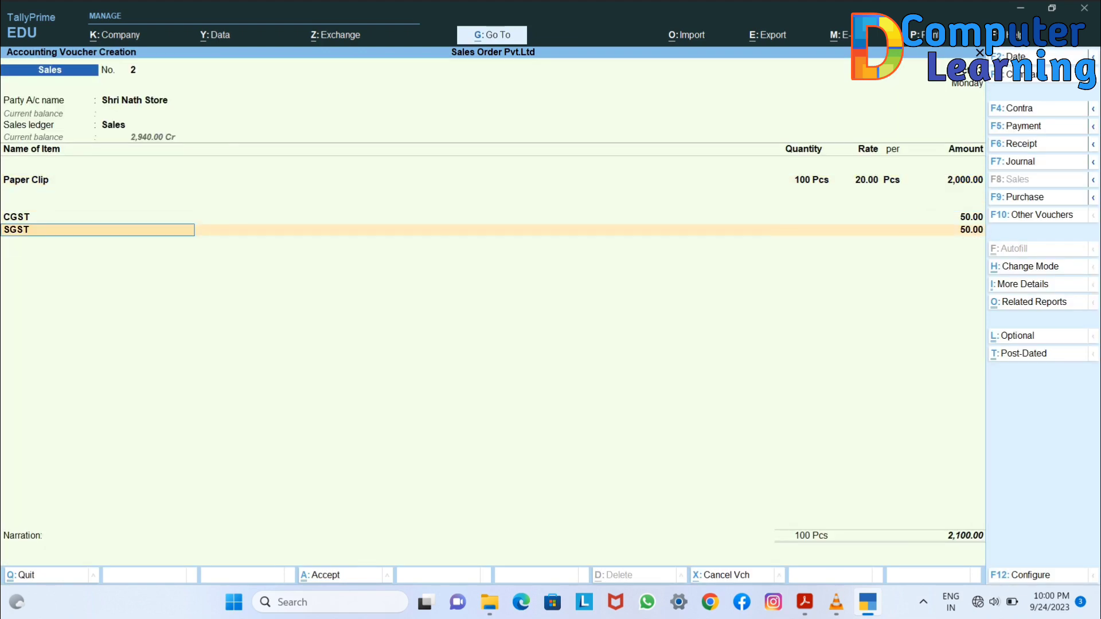
key(Return)
key(Return)
- Record the bill as New Ref 2 for 2,100.00 Dr and save the Sales voucher without narration
key(Return)
key(Return)
key(Return)
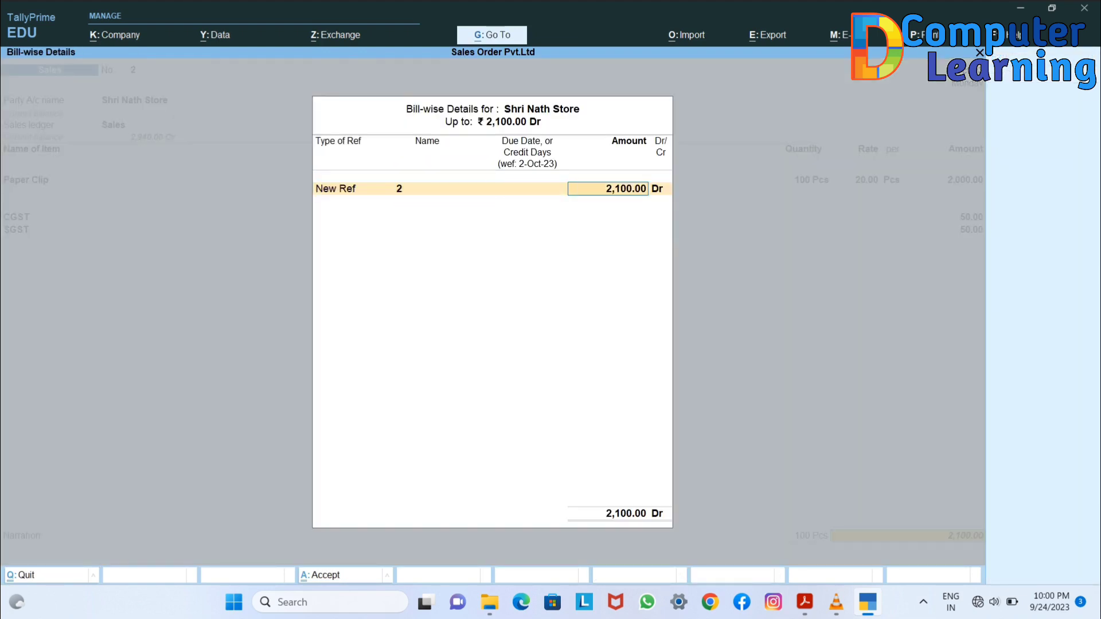
key(Return)
key(Return)
key(Return)
key(Return)
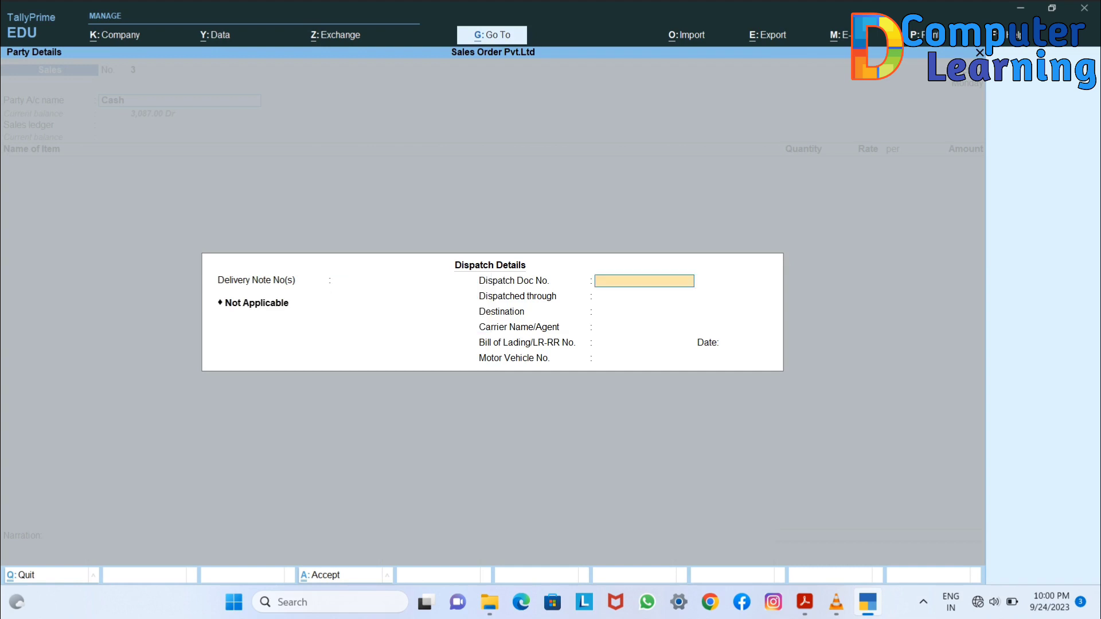
key(Return)
key(Return)
key(Return)
key(Return)
key(Return)
key(Return)
key(Return)
key(Return)
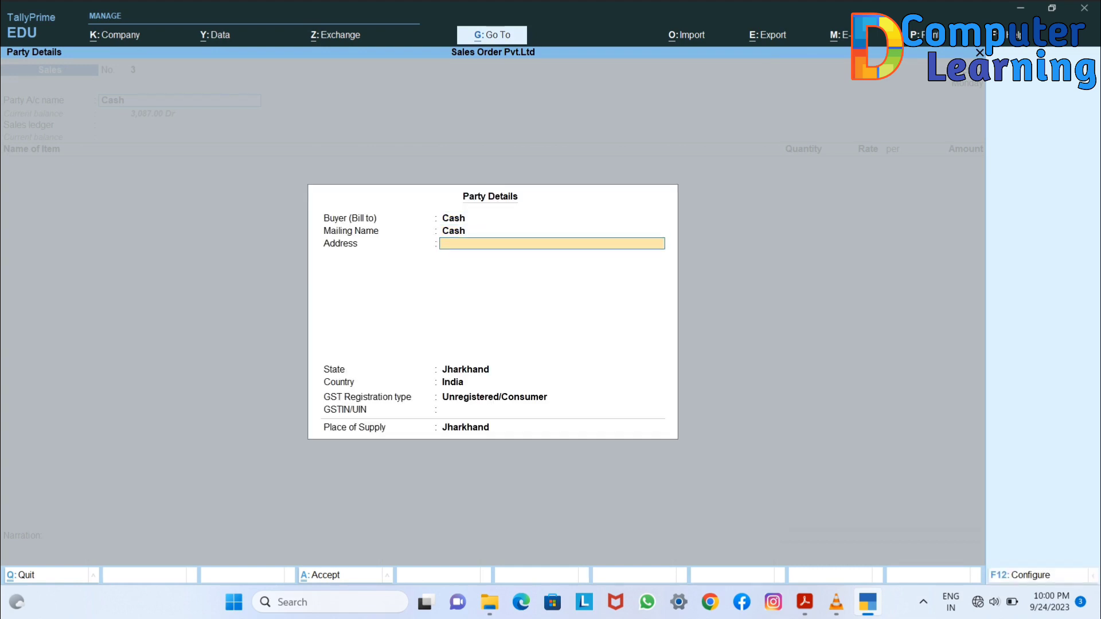
key(Return)
key(Return)
key(Return)
key(Return)
key(Return)
key(Return)
key(Return)
key(Return)
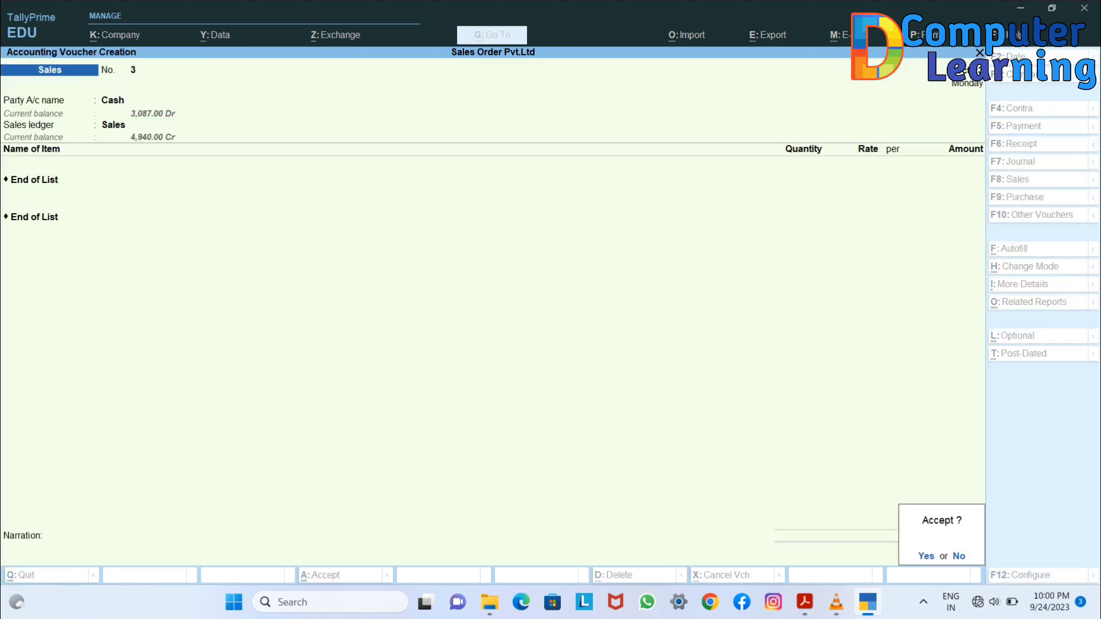
key(Return)
key(Escape)
key(Escape)
- Open the company's Balance Sheet from the Gateway of Tally and go through the liabilities
key(Down)
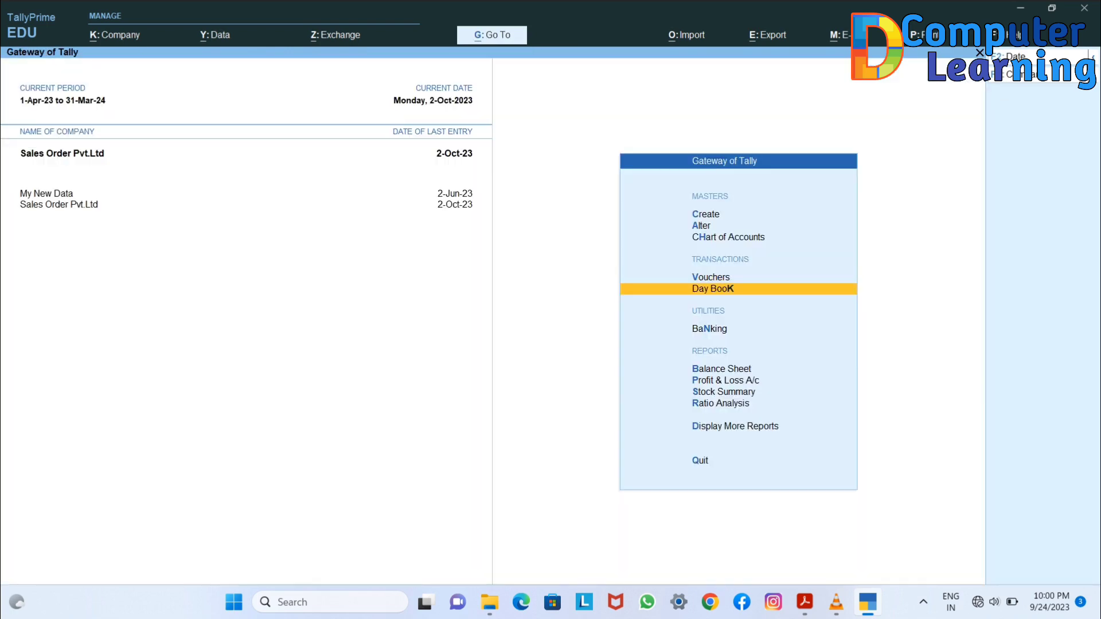
key(Down)
key(Down)
key(Down)
key(Up)
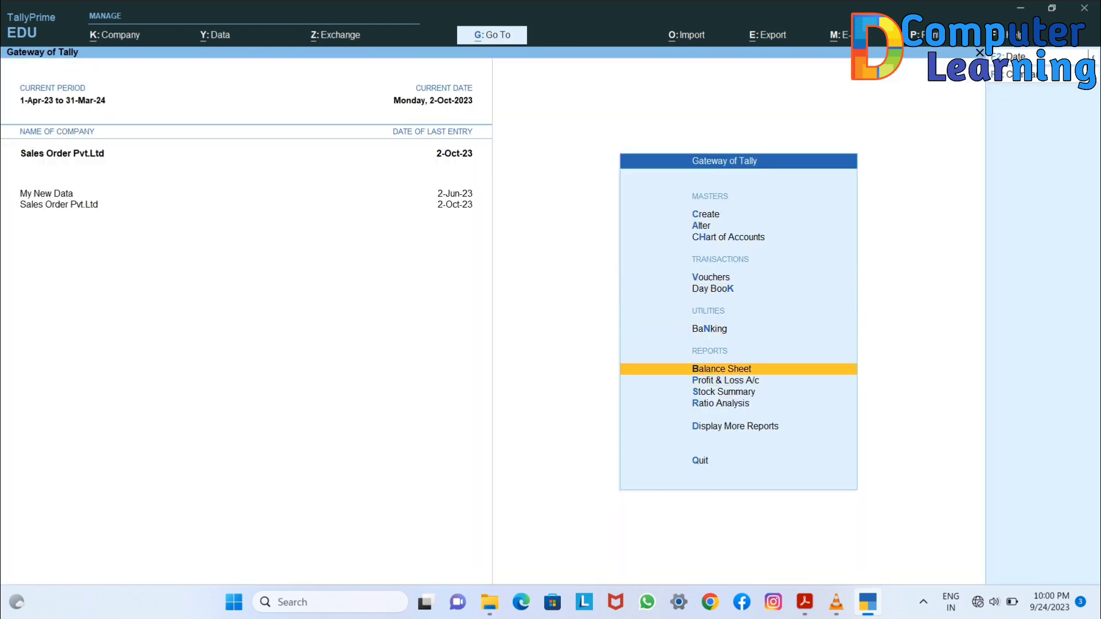
key(Return)
key(Down)
key(Down)
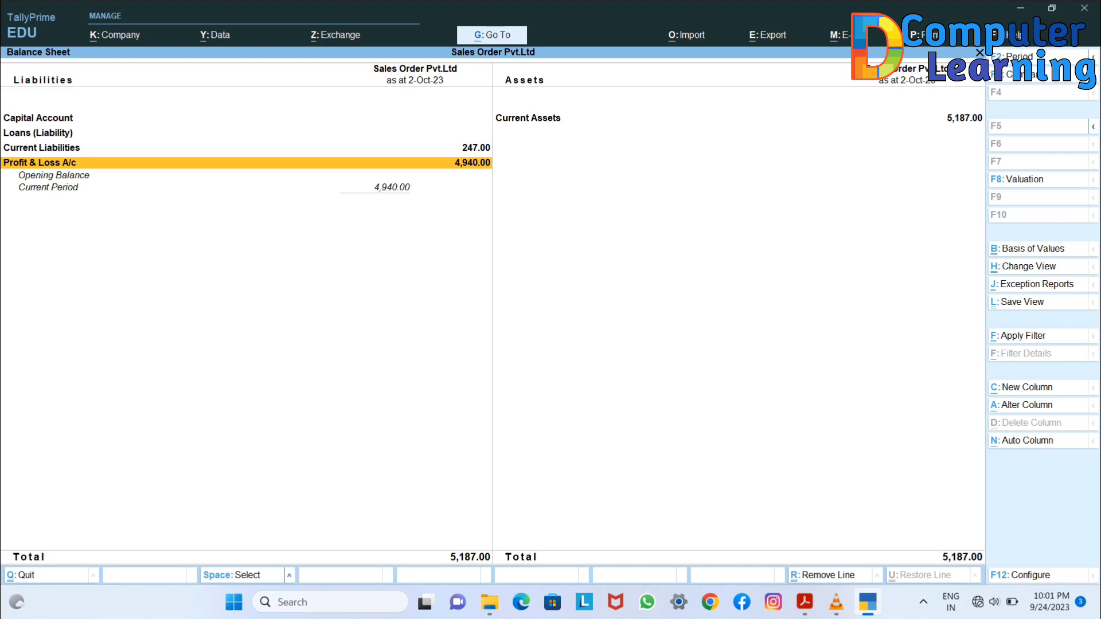
- Drill into Current Liabilities and its Duties & Taxes group, and return to the Balance Sheet
key(Up)
key(Down)
key(Up)
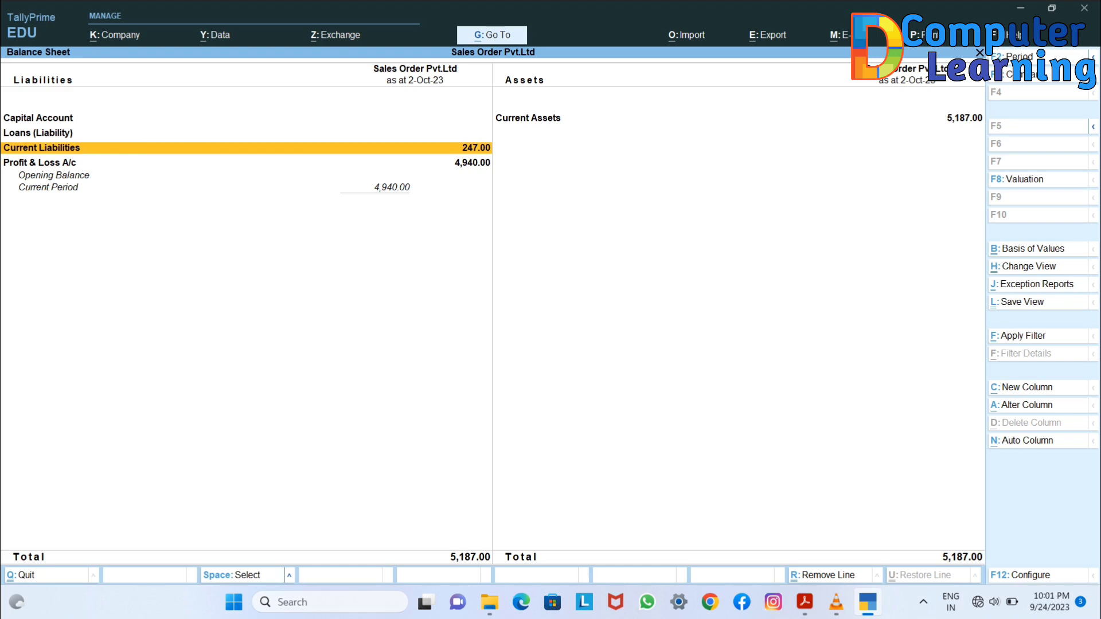
key(Return)
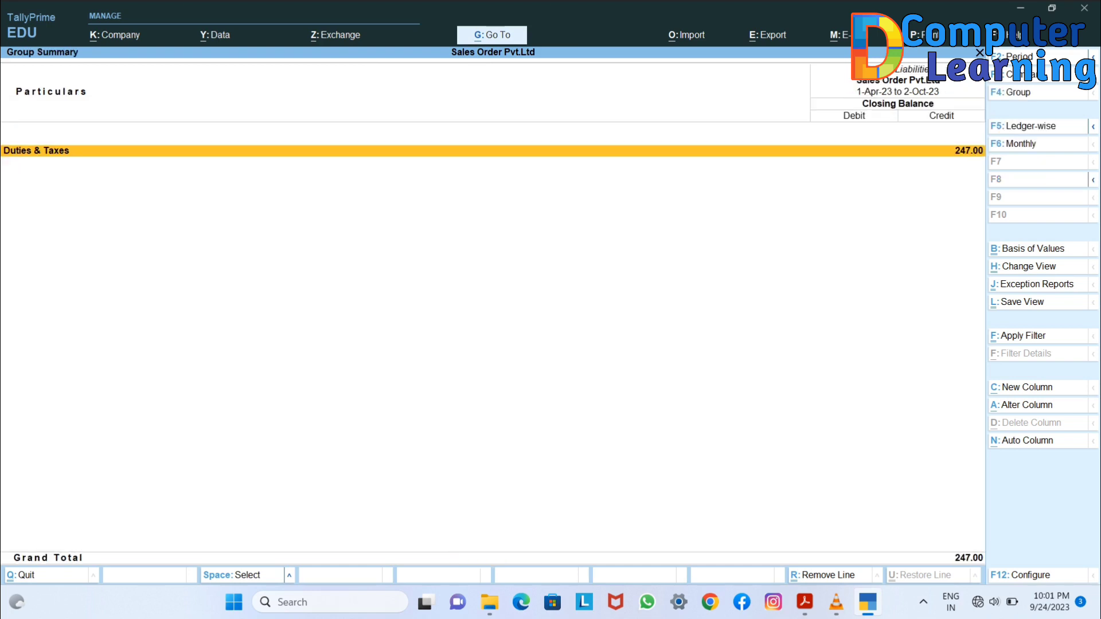
key(Return)
key(Escape)
key(Escape)
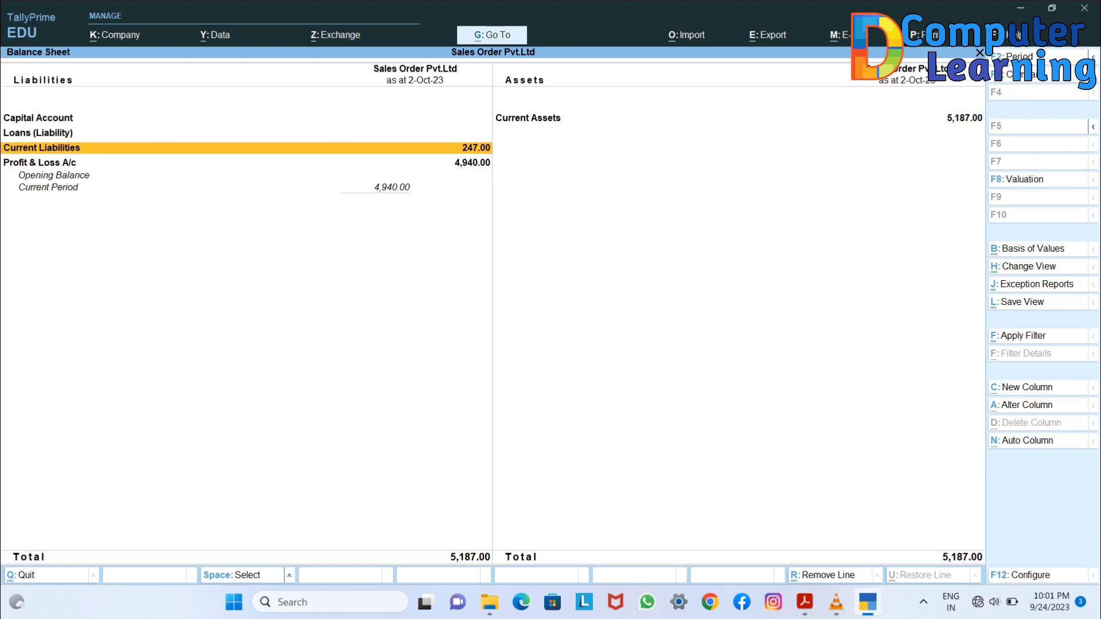
- View the Profit & Loss A/c details from the Balance Sheet and return to the Gateway of Tally
key(Down)
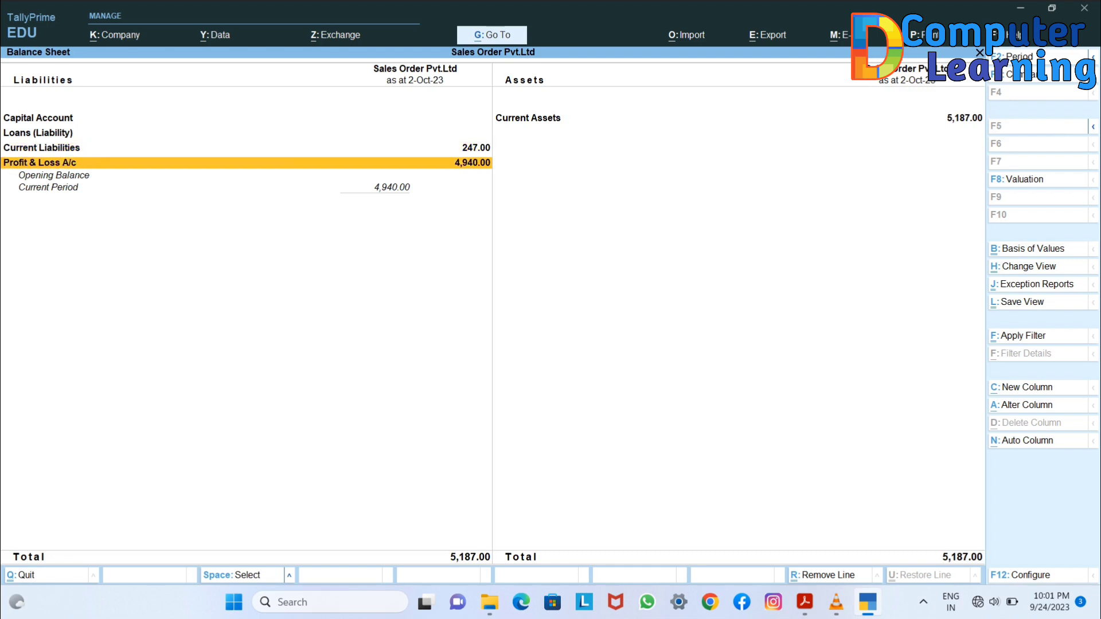
key(Return)
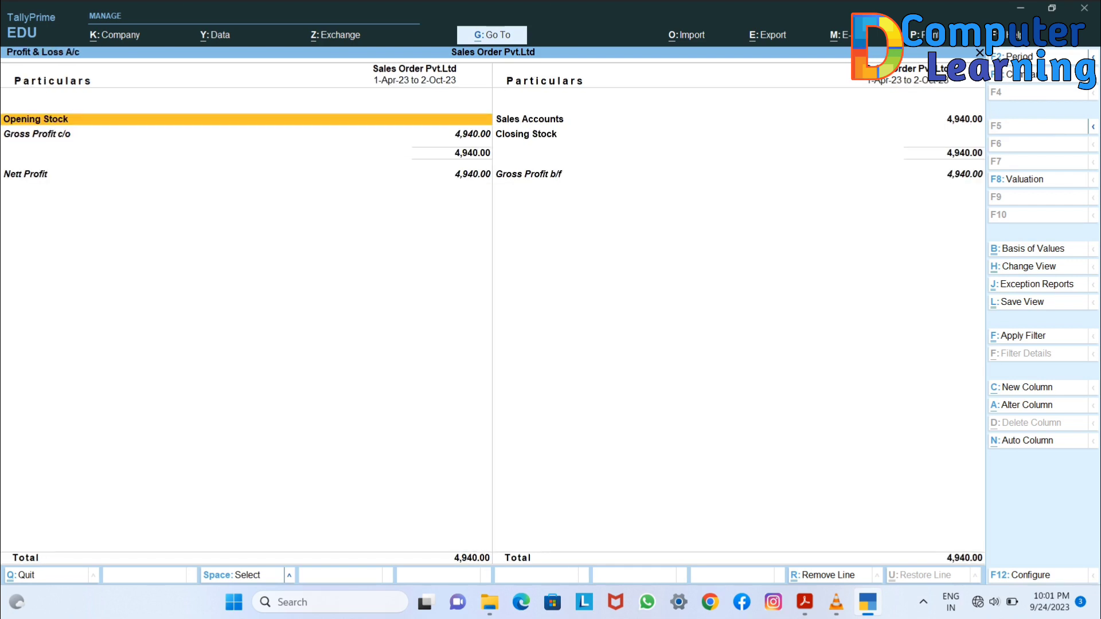
key(Escape)
key(Escape)
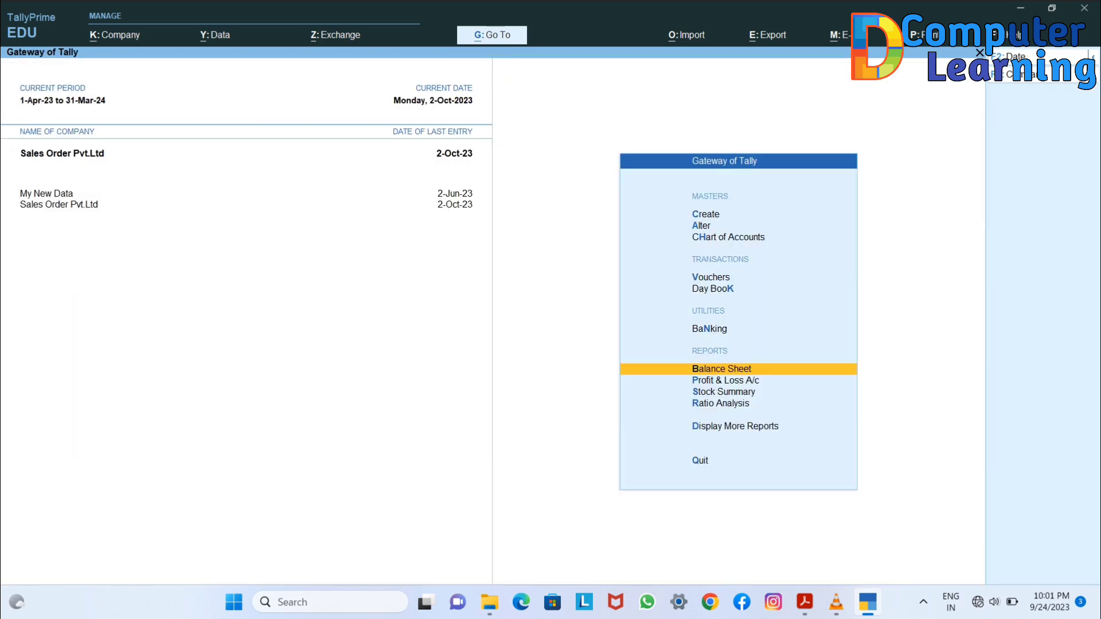
- Open the Statements of Inventory among the additional display reports
key(Down)
key(Down)
key(Down)
key(Down)
key(Return)
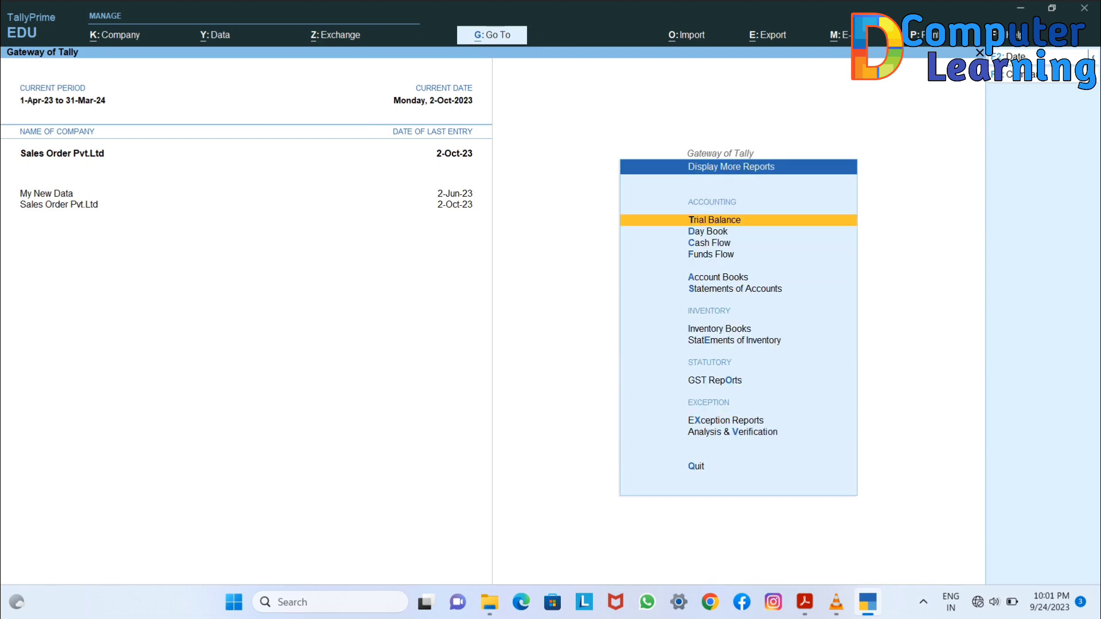
key(Down)
key(Down)
key(Down)
key(Down)
key(Down)
key(Down)
key(Down)
key(Return)
- Check the Sales Order Outstandings report for all orders and close it
key(Down)
key(Down)
key(Down)
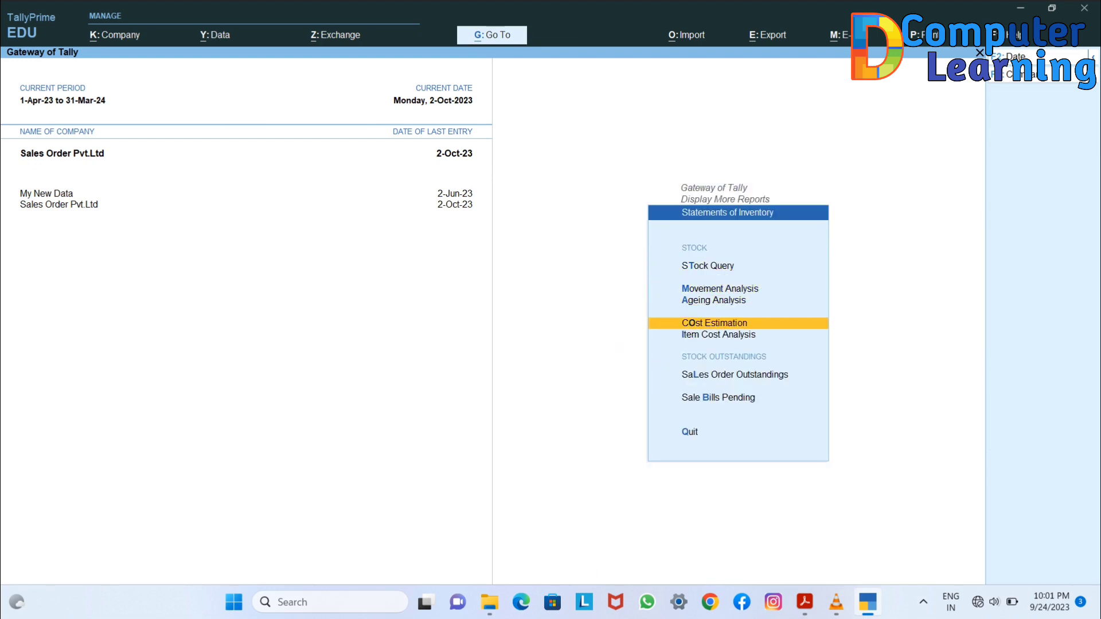
key(Down)
key(Down)
key(Down)
key(Up)
key(Return)
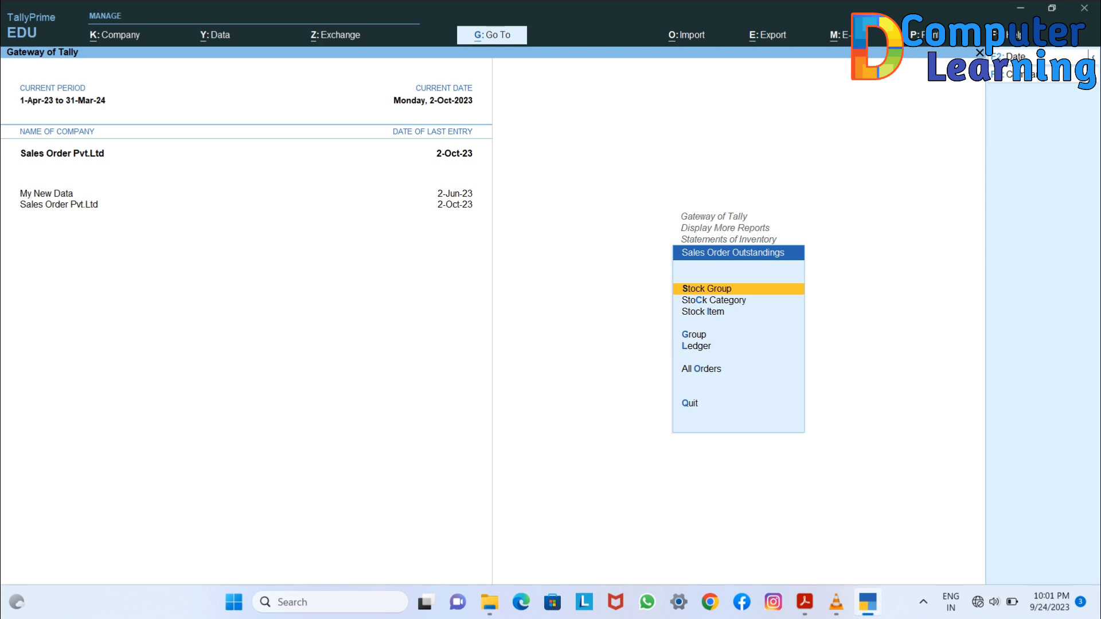
key(Down)
key(Down)
key(Down)
key(Down)
key(Down)
key(Return)
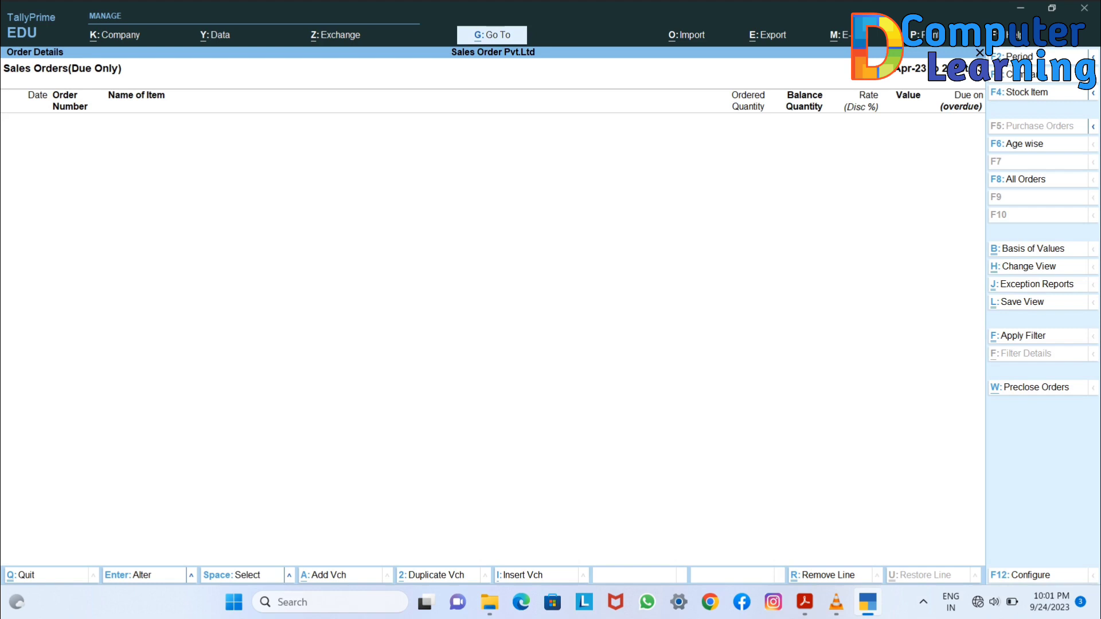
key(Escape)
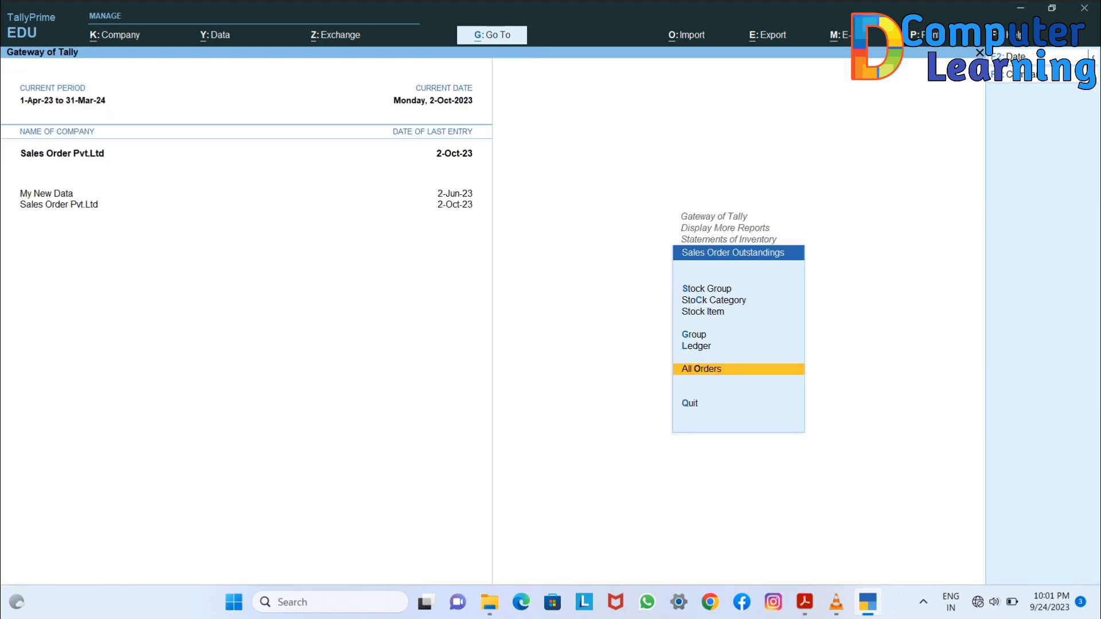
- Open the Sale Bills Pending report from the Statements of Inventory
key(Escape)
key(Down)
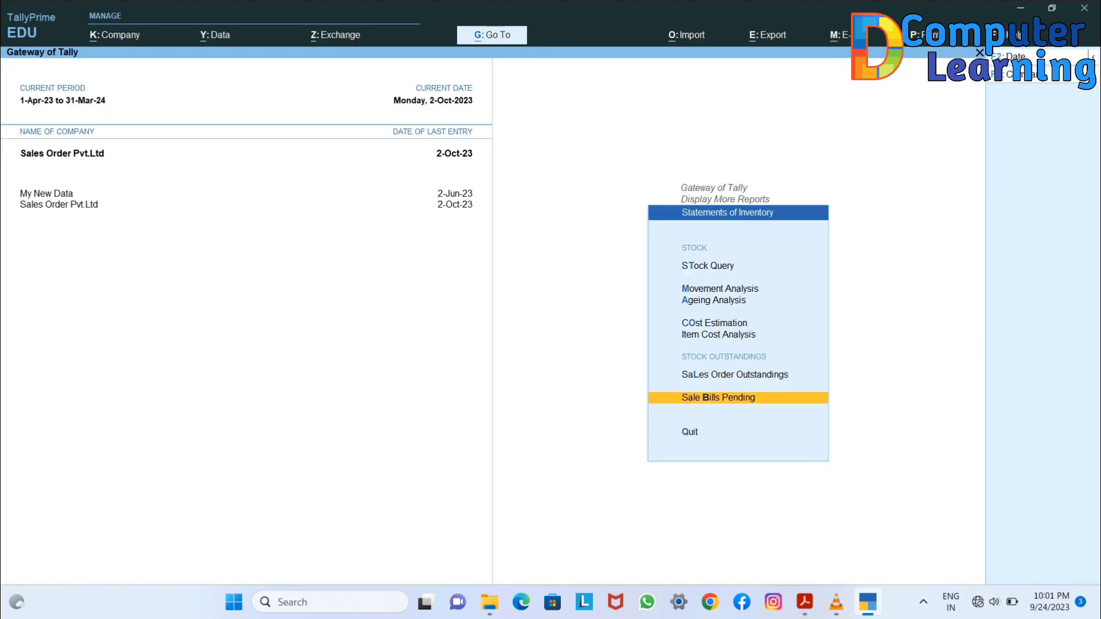
key(Return)
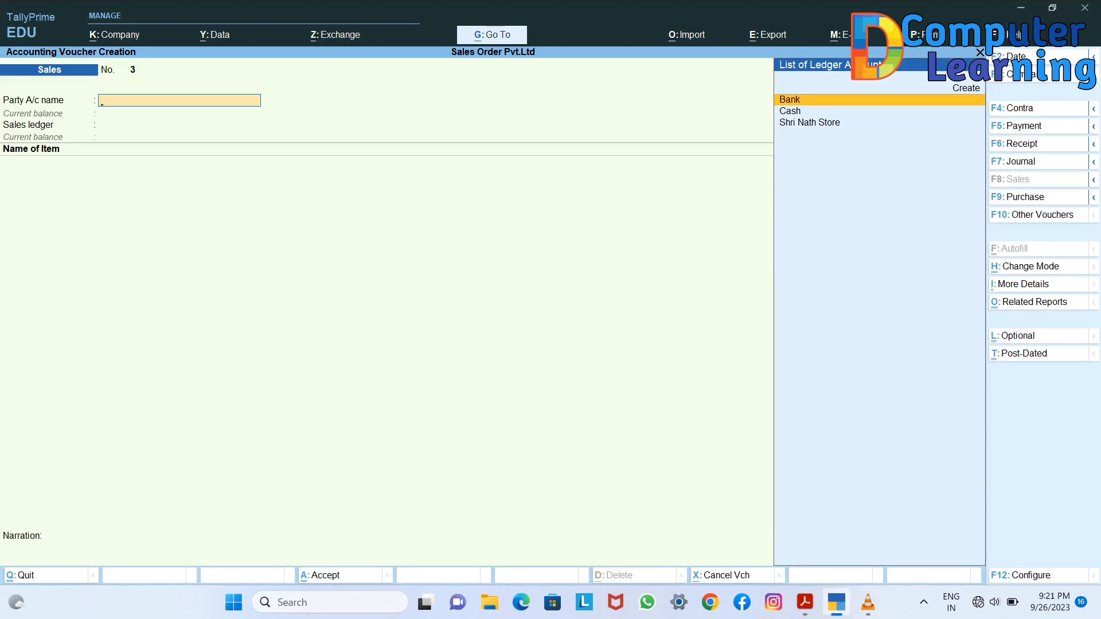
- Switch to the exercise PDF and read the 2-10-2023 Receipt voucher instruction for Shri Nath Store
click(805, 602)
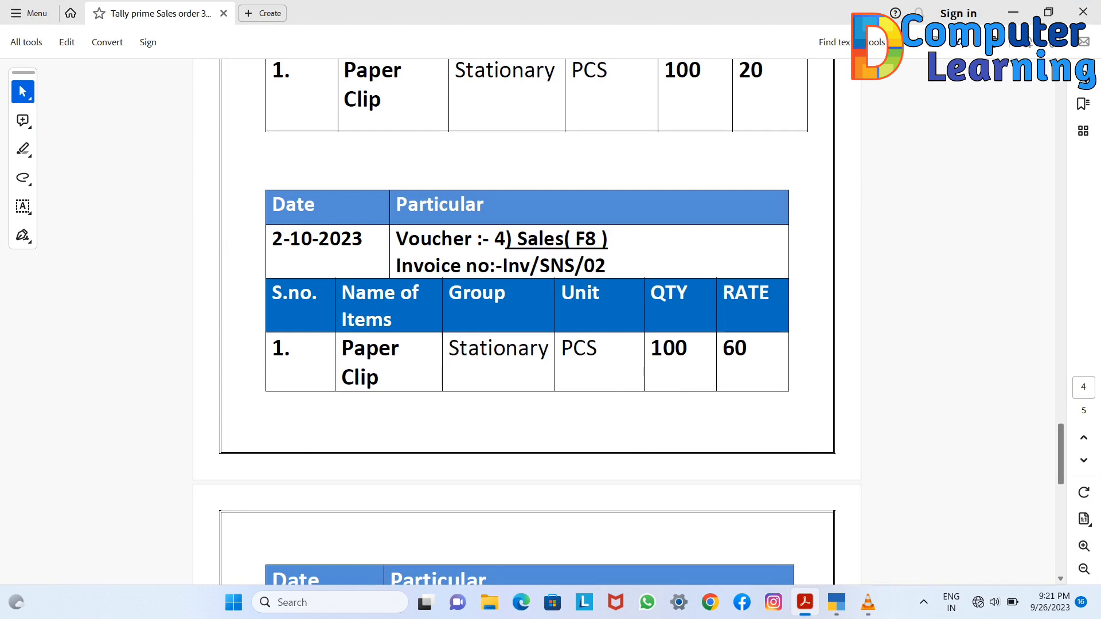
scroll(526, 321, down, 6)
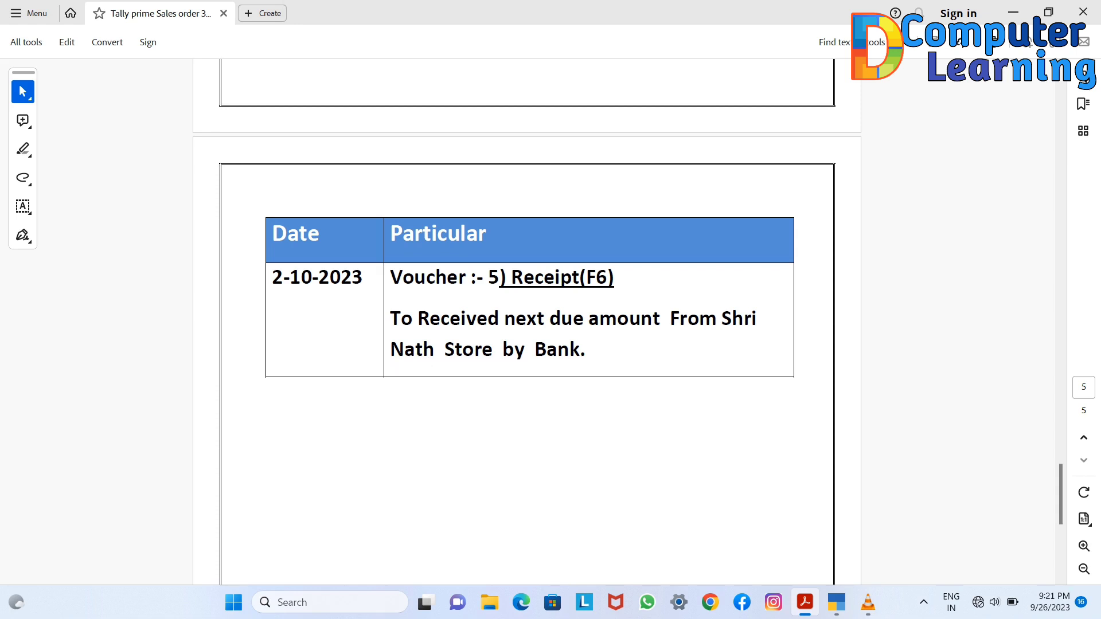
- Switch back to TallyPrime and start a Receipt voucher crediting Shri Nath Store with 2,100
key(alt+Tab)
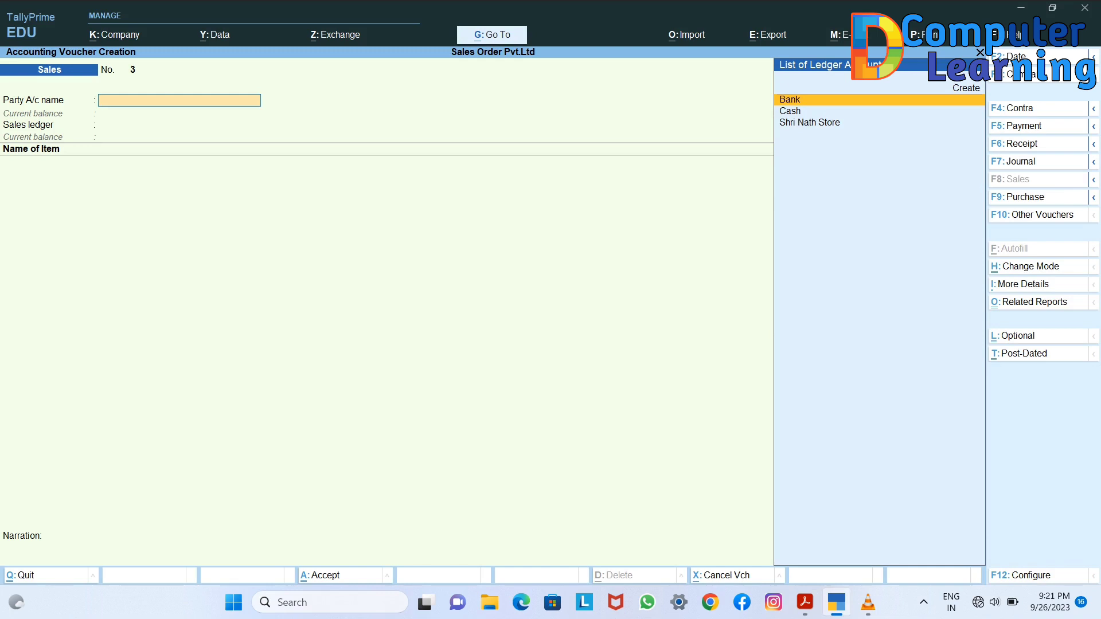
key(F6)
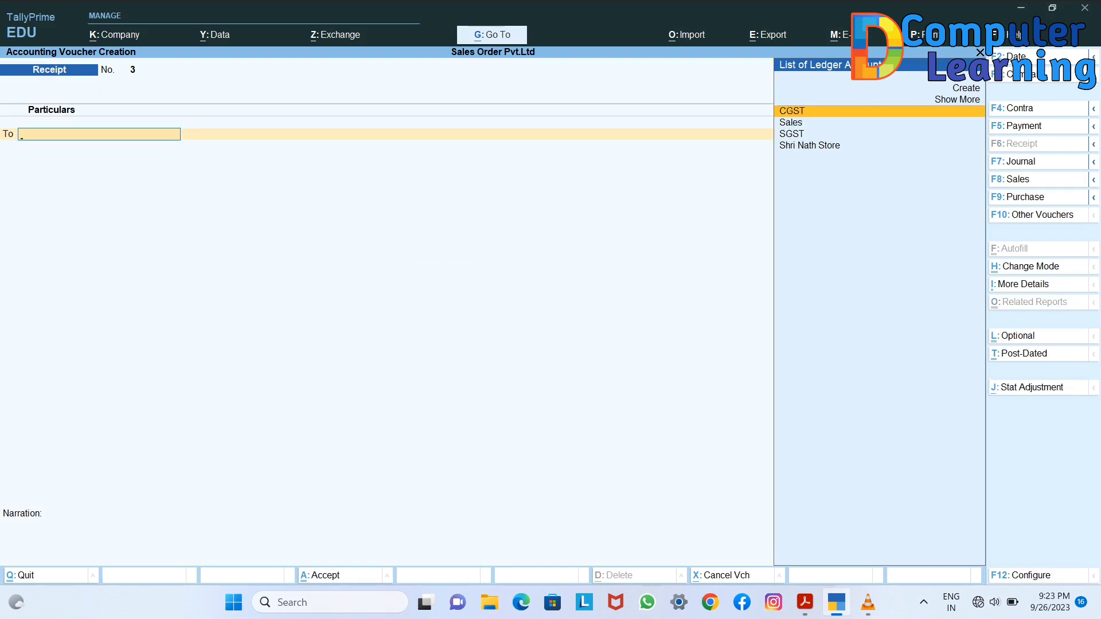
key(Down)
key(Down)
key(Down)
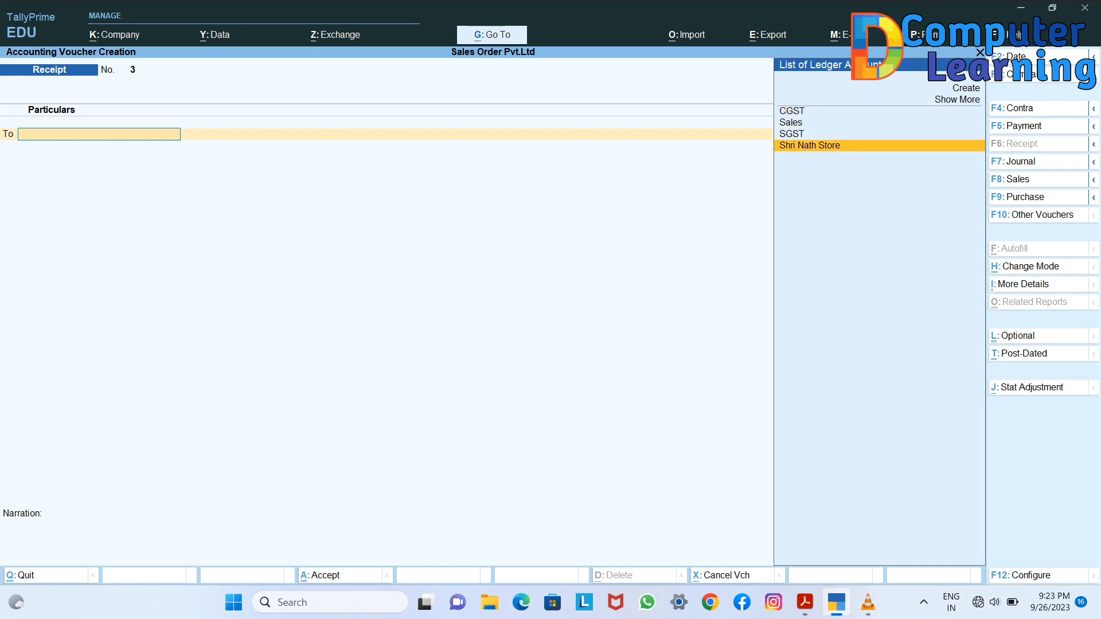
key(Return)
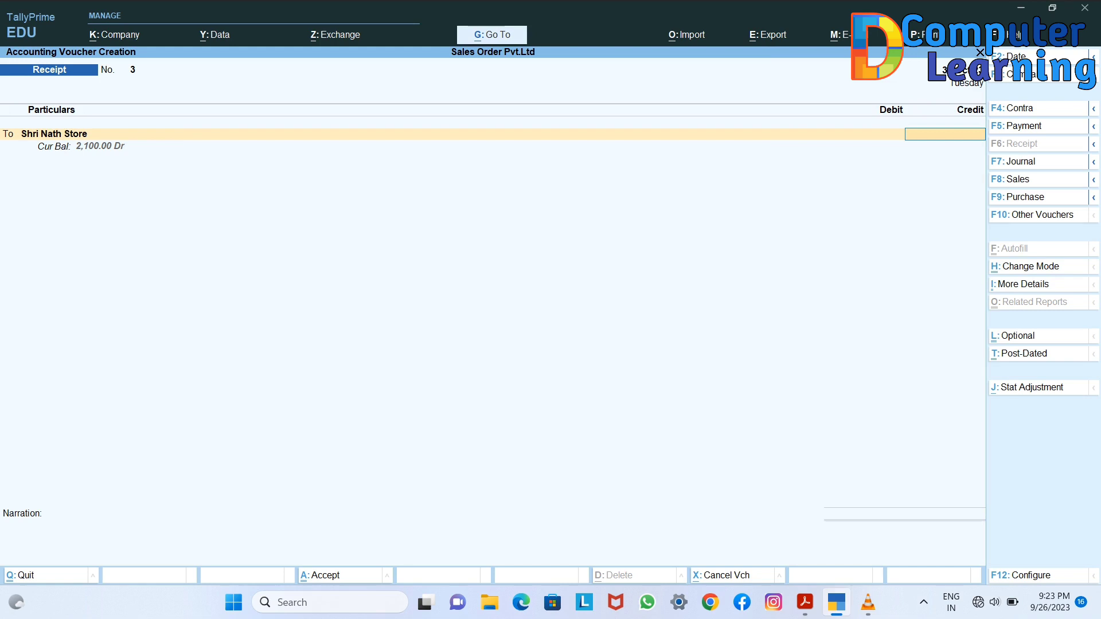
text(2100)
key(Return)
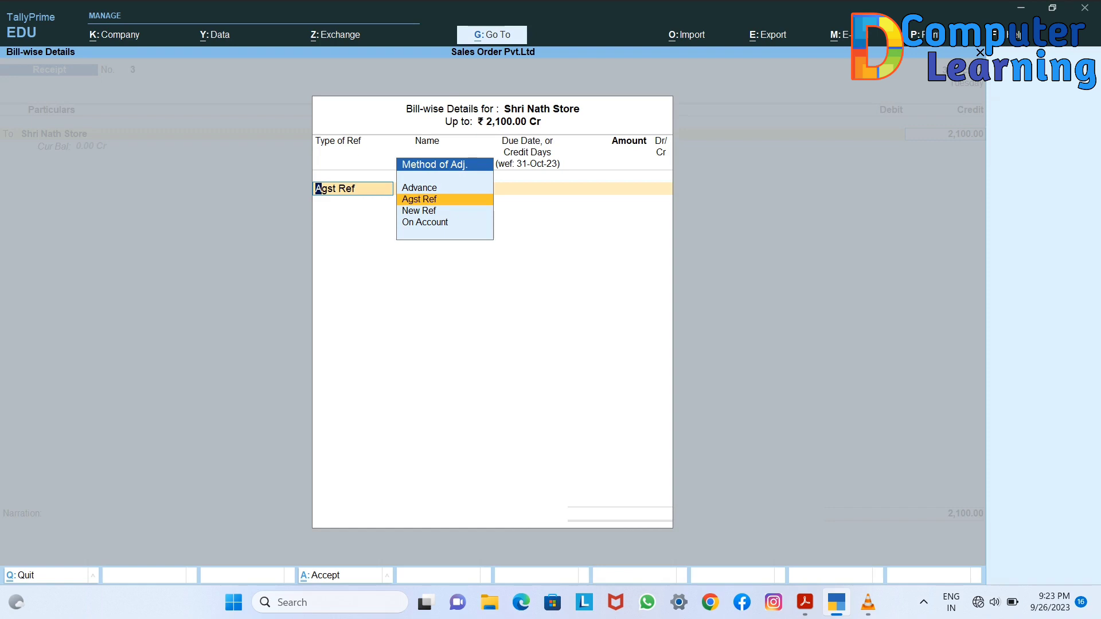
- Allocate the 2,100 credit as Agst Ref to Shri Nath Store's pending bill 2 dated 2-Oct-23
key(Return)
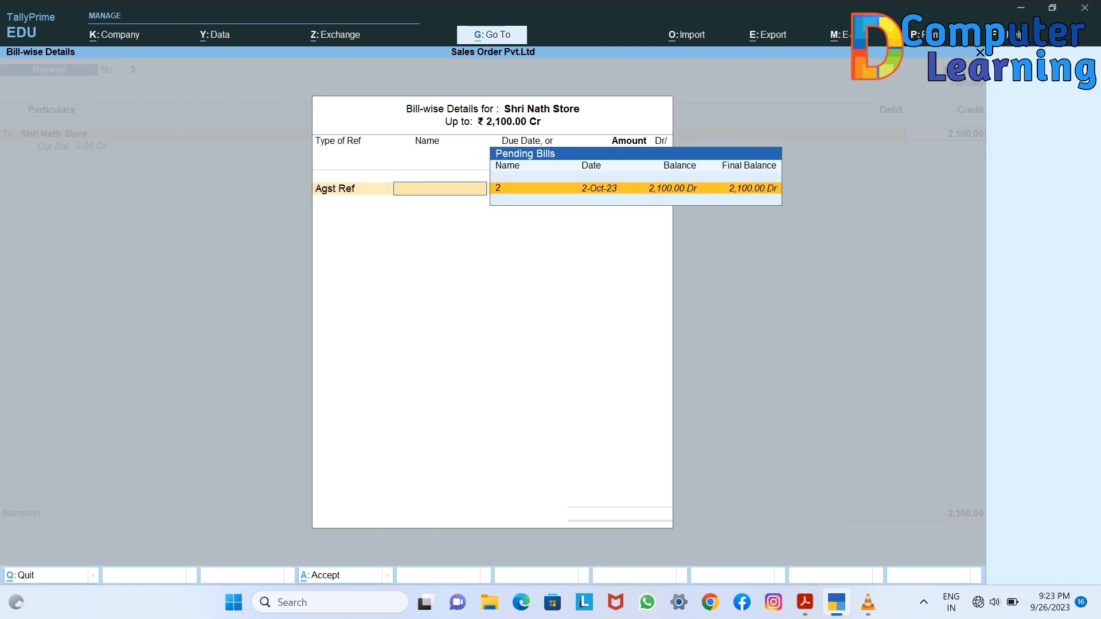
key(Return)
key(Return)
key(Return)
key(Return)
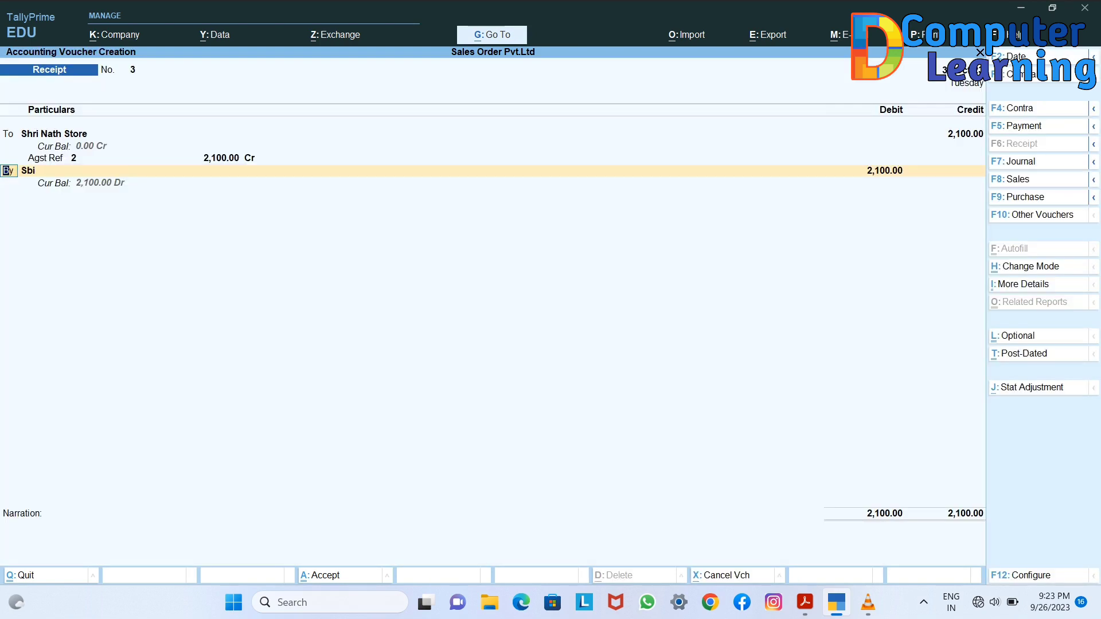
- Debit the Sbi ledger with 2,100 using a Cheque/DD bank allocation, and save the Receipt voucher without narration
key(Return)
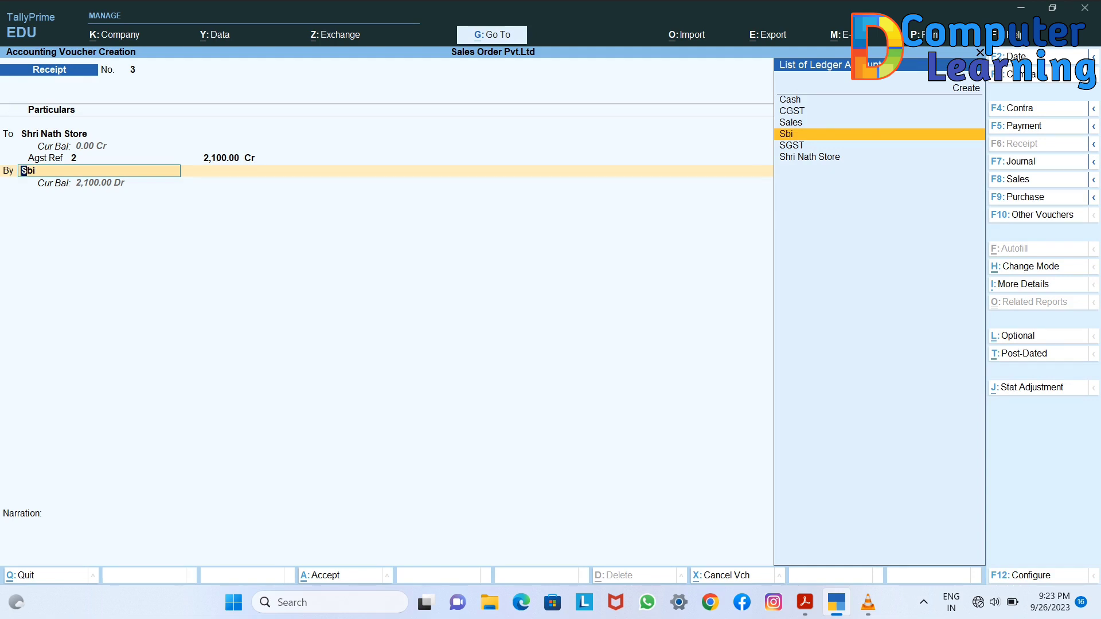
key(Return)
key(Return)
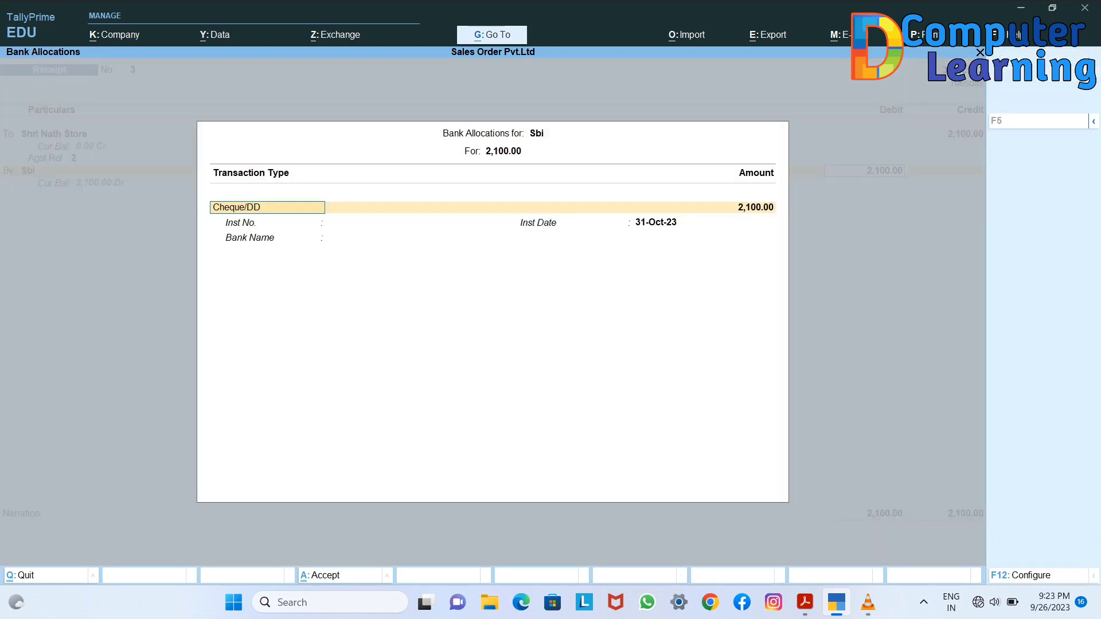
key(Return)
key(Return)
key(Return)
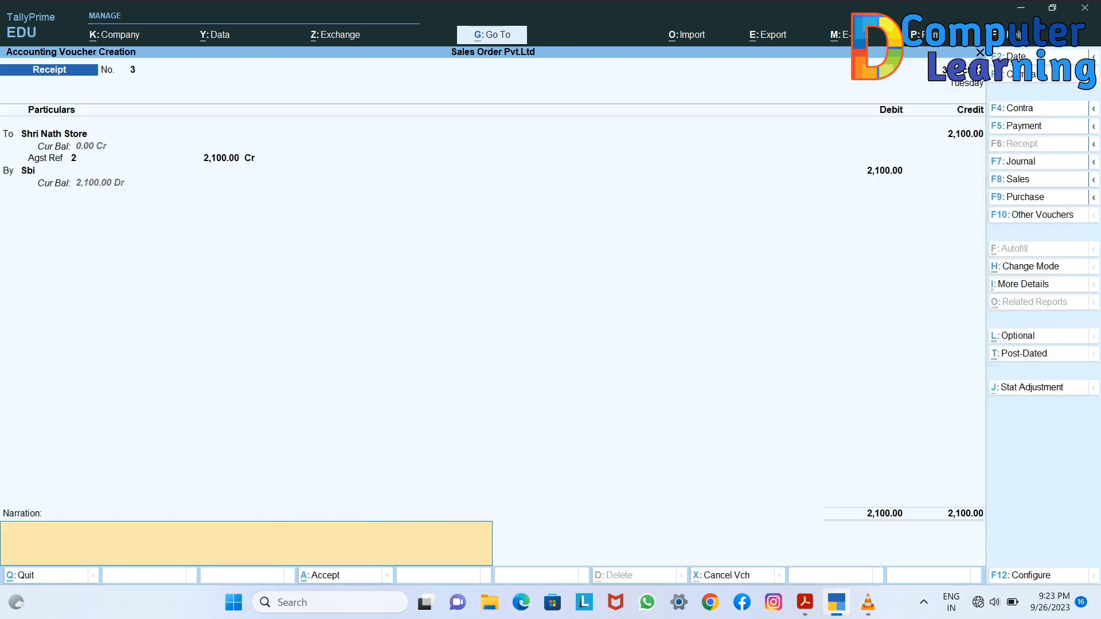
key(Return)
key(Return)
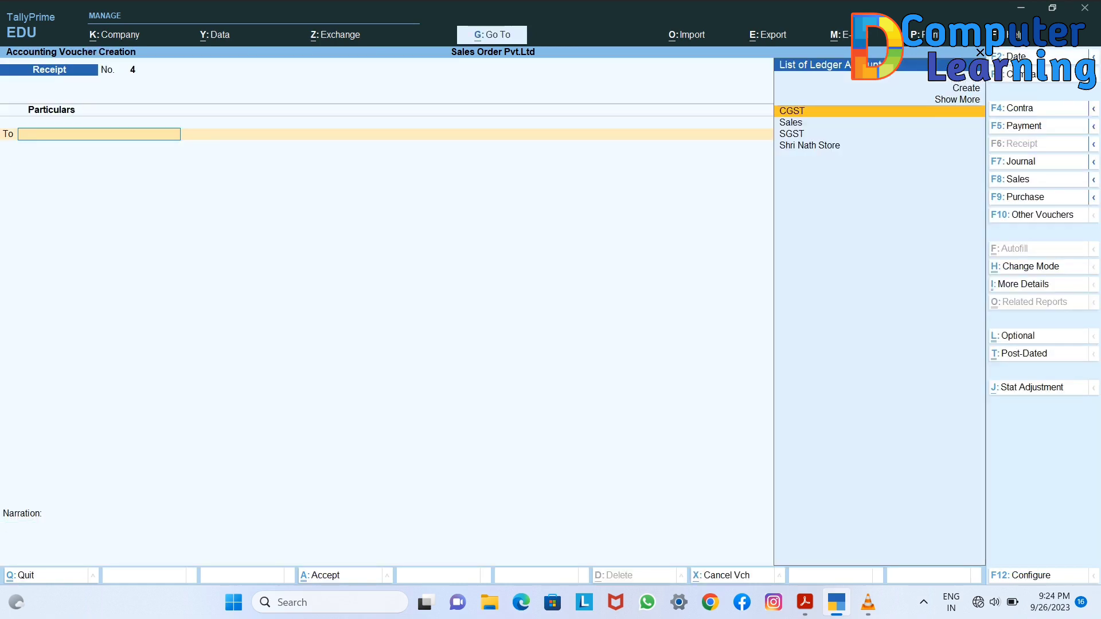